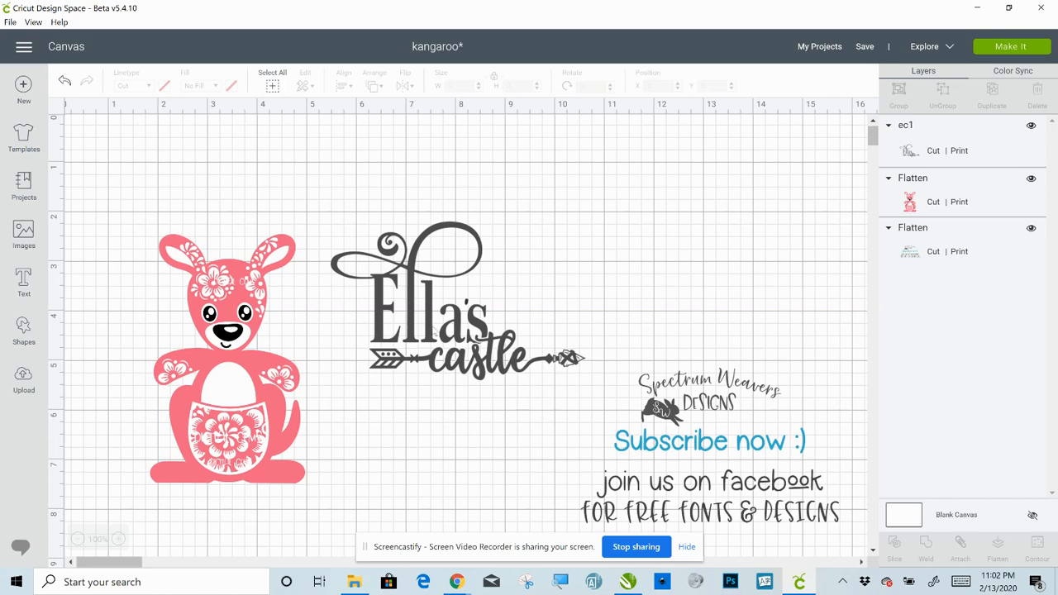
Reposition the Ella's castle lettering, then shrink the kangaroo to about 1.5 by 2.4 inches and place it below the lettering
{"action": "left_click_drag", "start_coordinate": [430, 331], "coordinate": [443, 238]}
{"action": "left_click_drag", "start_coordinate": [233, 400], "coordinate": [249, 376]}
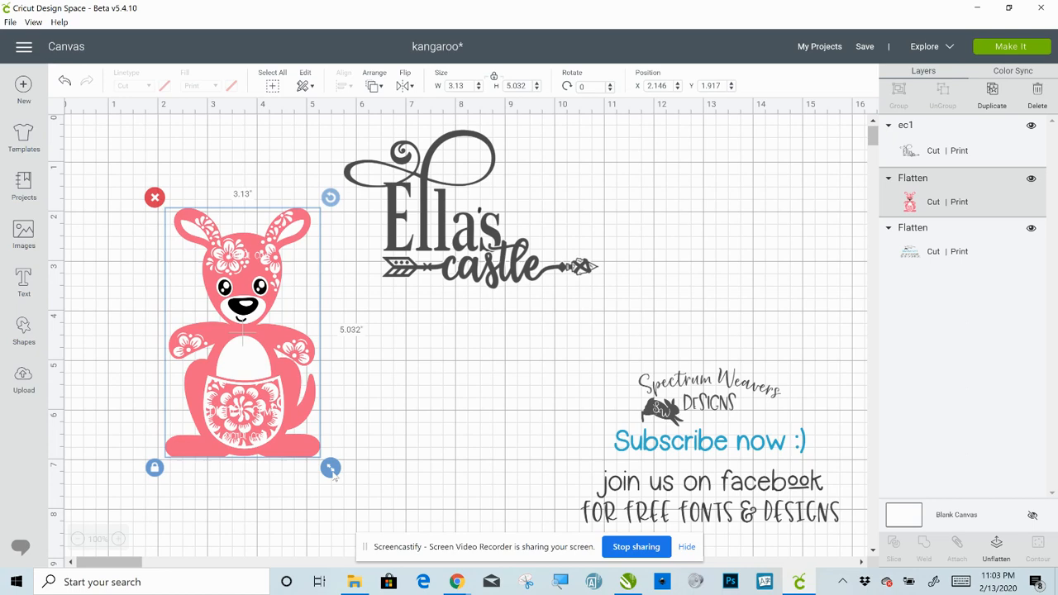
{"action": "left_click_drag", "start_coordinate": [330, 468], "coordinate": [236, 394]}
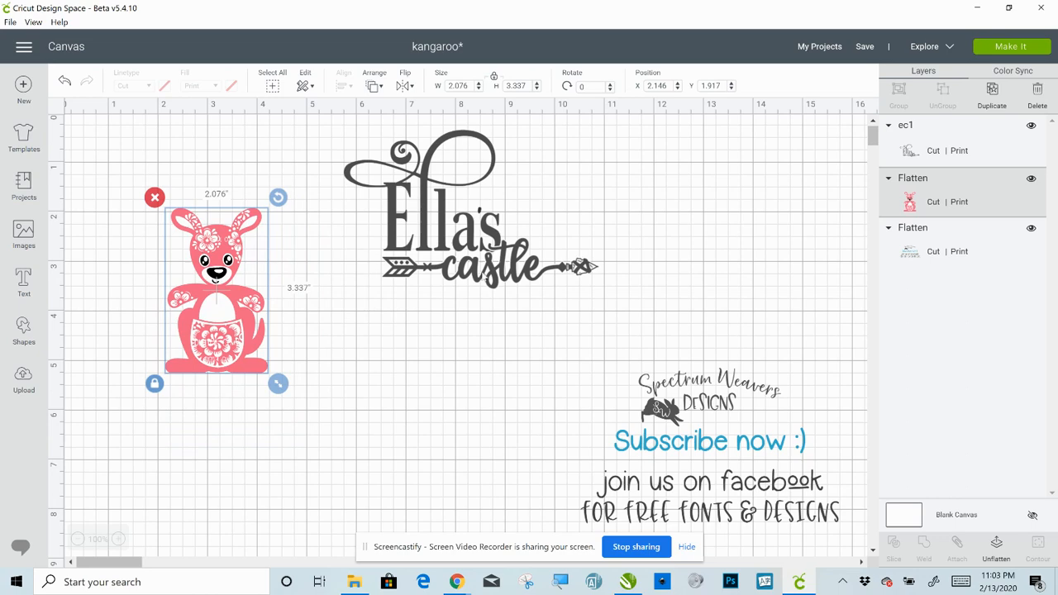
{"action": "left_click_drag", "start_coordinate": [231, 366], "coordinate": [381, 465]}
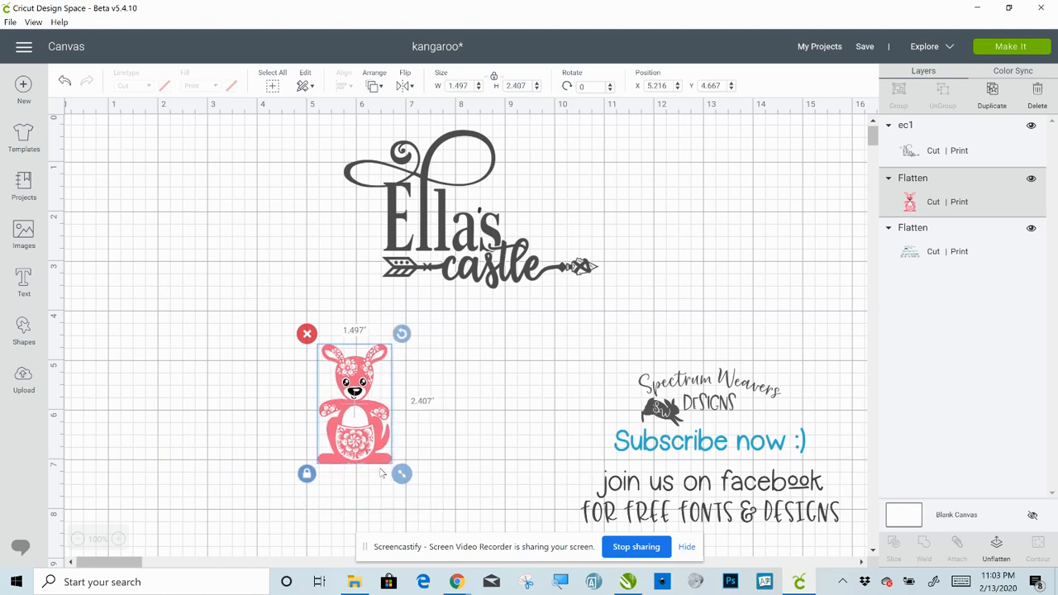
Shrink the Ella's castle lettering to about 3.4 inches wide and the subscribe graphic to about 2.7 inches, moving both and the kangaroo past the 10-inch mark
{"action": "left_click_drag", "start_coordinate": [475, 240], "coordinate": [690, 261]}
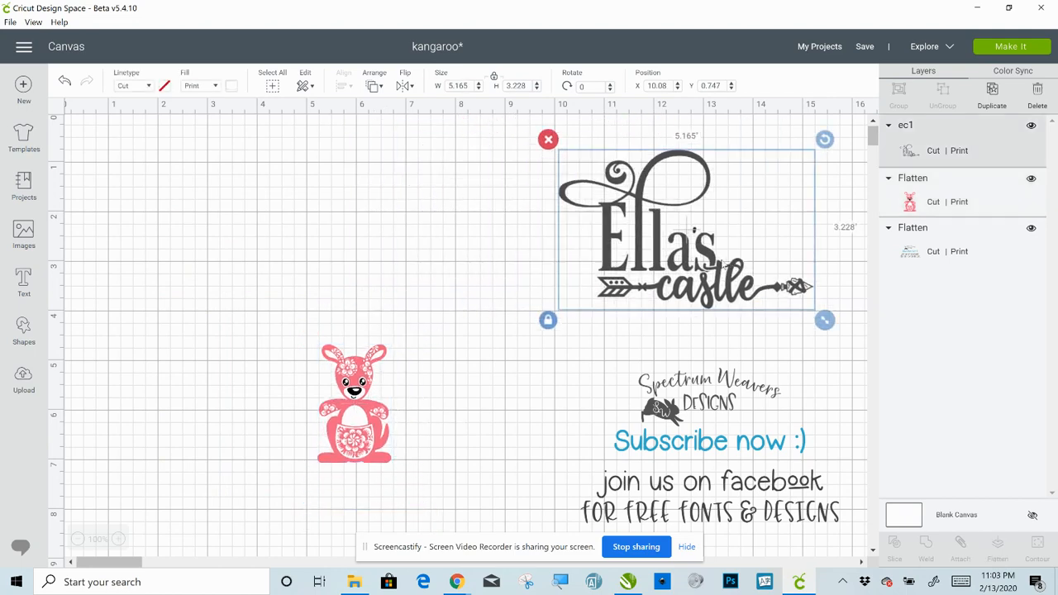
{"action": "left_click_drag", "start_coordinate": [811, 311], "coordinate": [726, 258]}
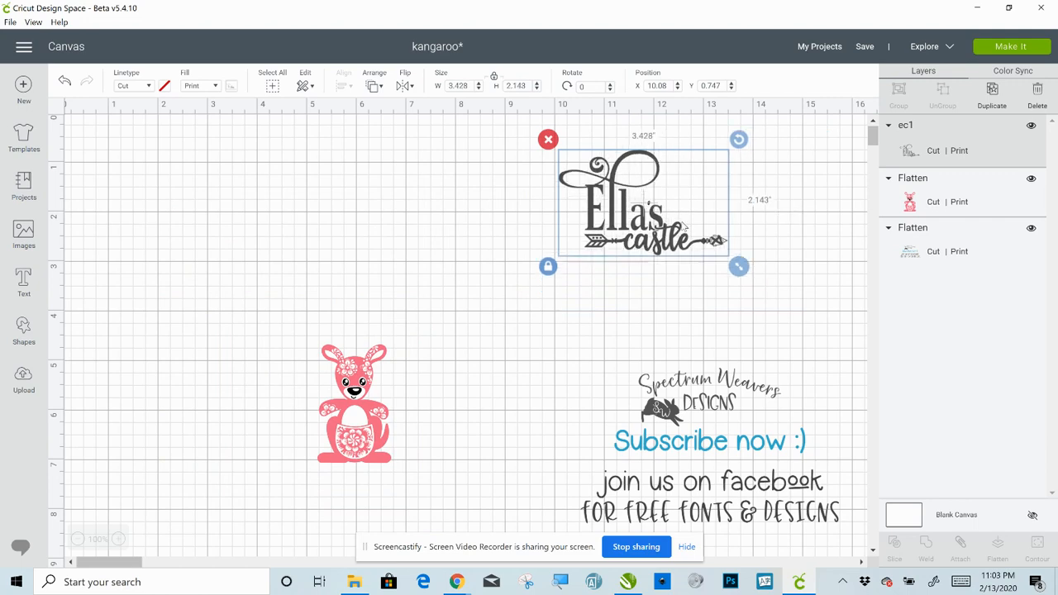
{"action": "left_click", "coordinate": [709, 429]}
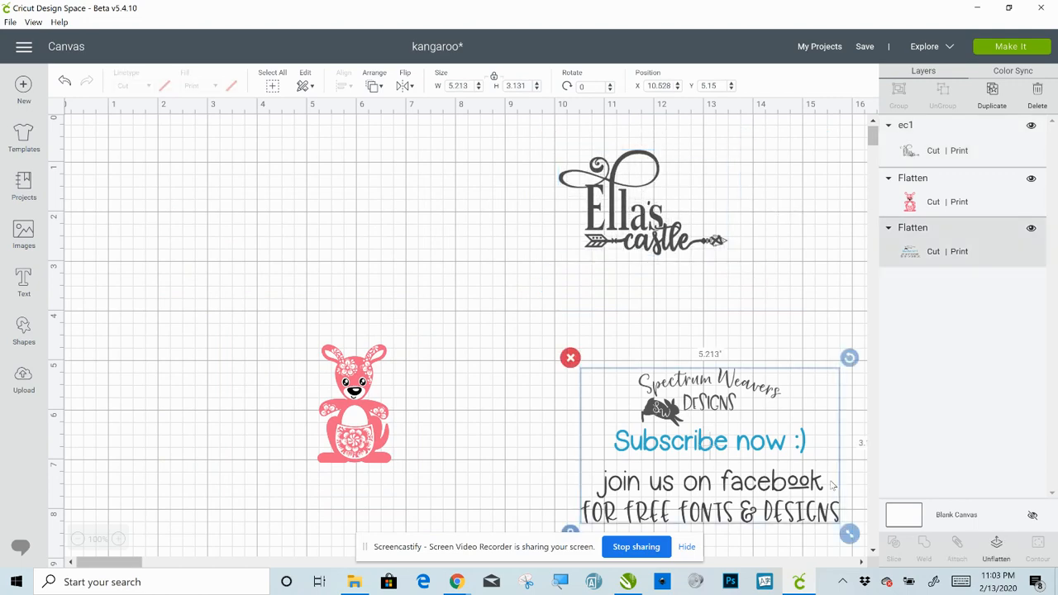
{"action": "left_click_drag", "start_coordinate": [849, 534], "coordinate": [806, 330]}
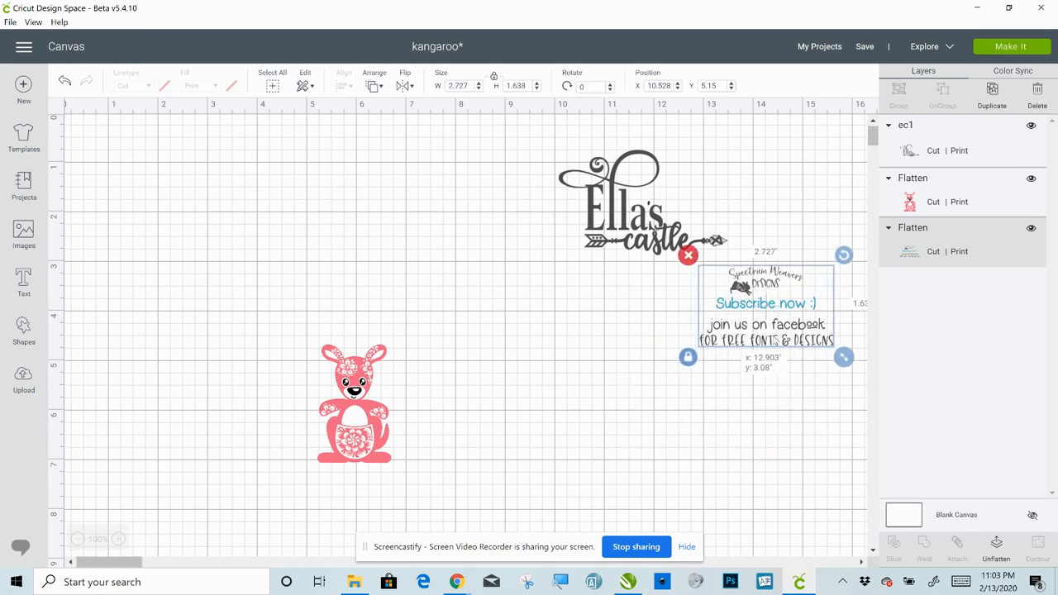
{"action": "left_click_drag", "start_coordinate": [354, 397], "coordinate": [648, 437]}
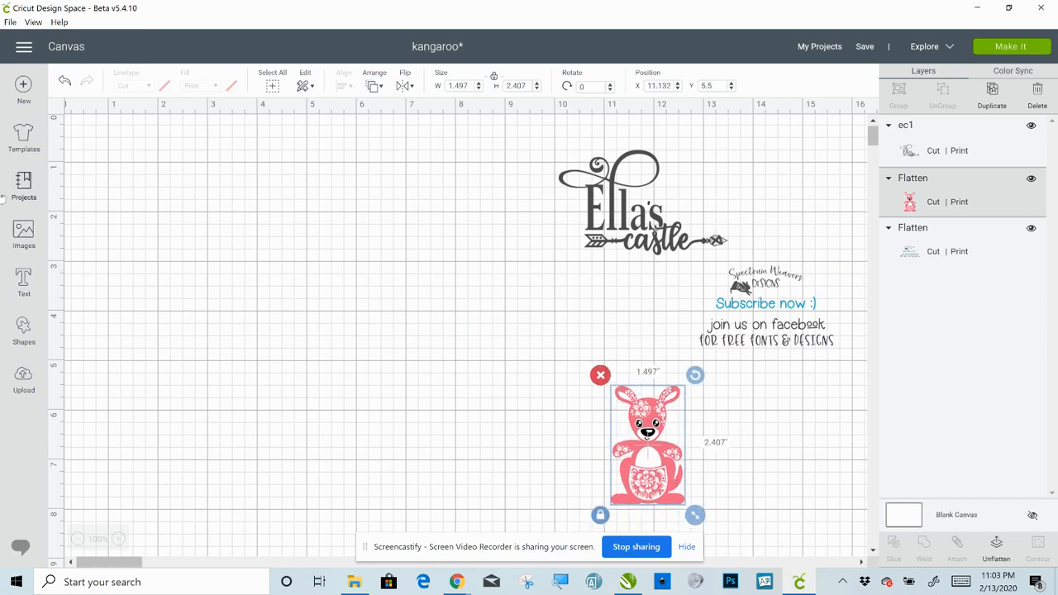
Add a square shape and move it into the empty middle area of the canvas
{"action": "left_click", "coordinate": [26, 331]}
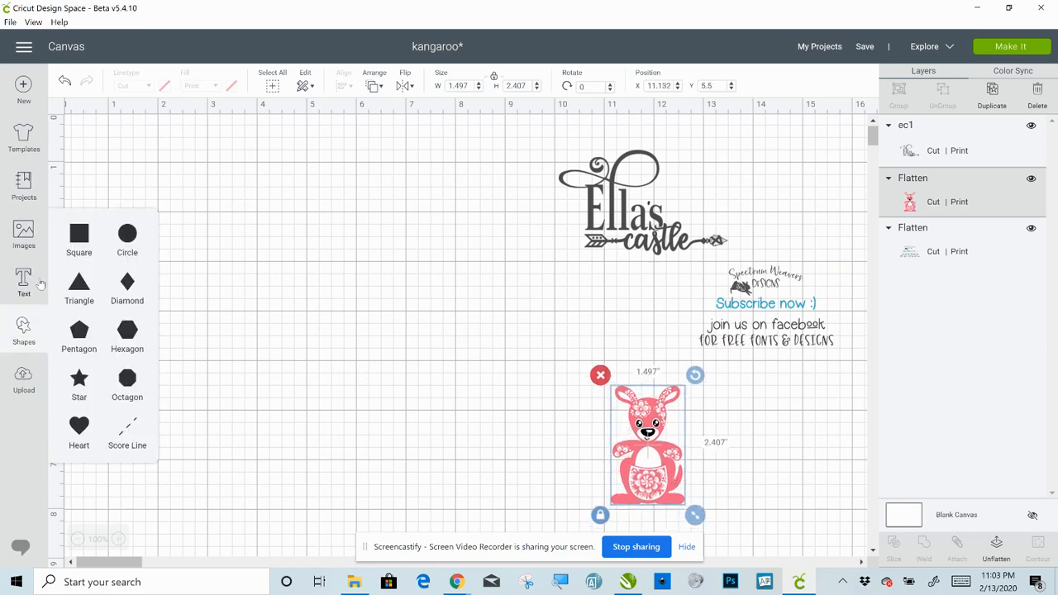
{"action": "left_click", "coordinate": [75, 238]}
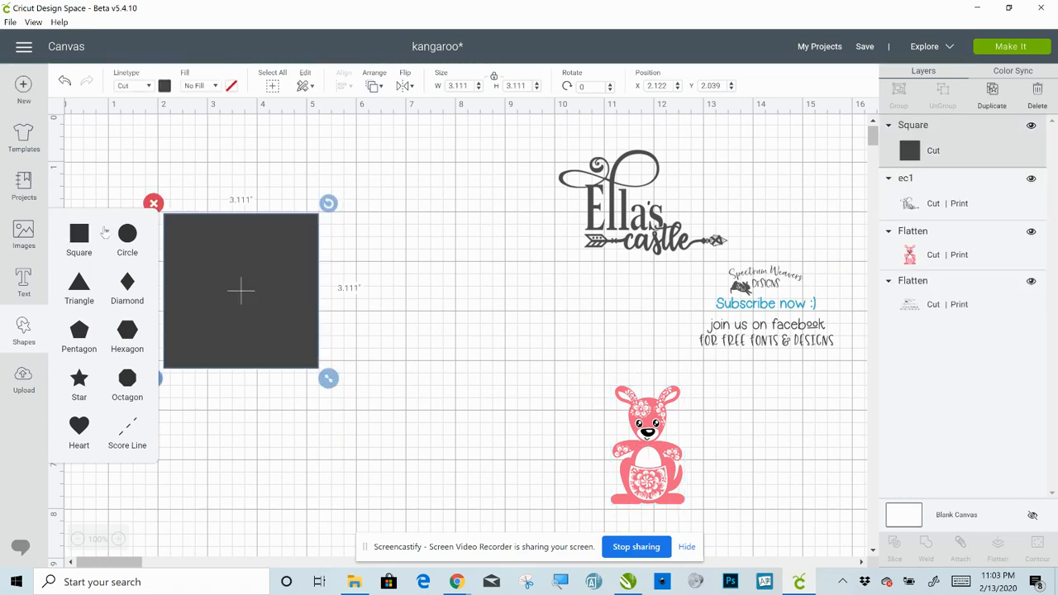
{"action": "left_click_drag", "start_coordinate": [238, 287], "coordinate": [277, 293]}
{"action": "mouse_move", "coordinate": [367, 303]}
{"action": "left_mouse_down"}
{"action": "mouse_move", "coordinate": [391, 306]}
{"action": "mouse_move", "coordinate": [372, 304]}
{"action": "left_mouse_up"}
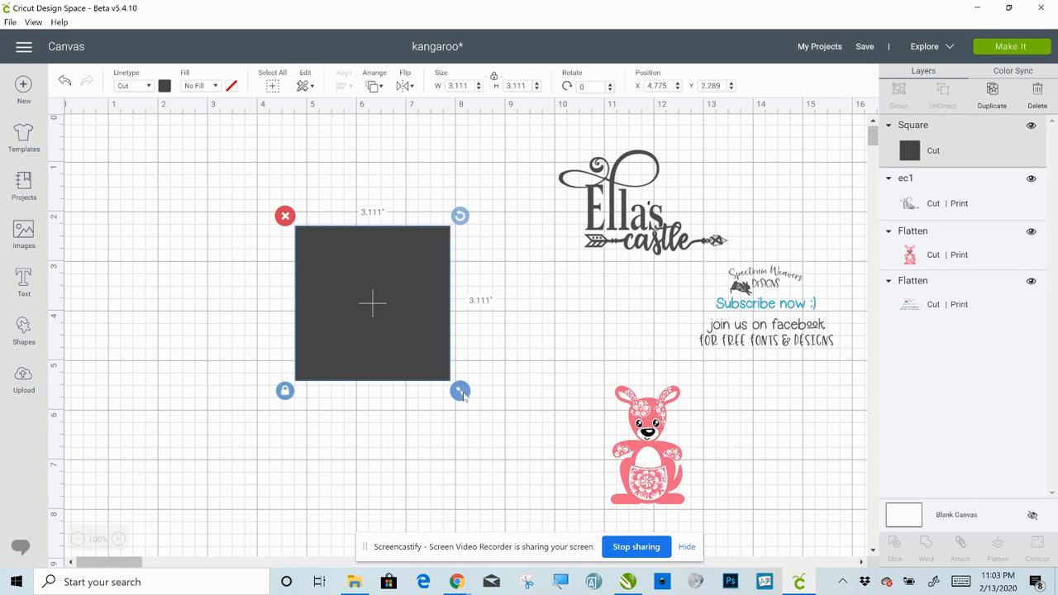
Unlock the square's proportions and resize it freely to about 2.26 by 2.28 inches
{"action": "left_click_drag", "start_coordinate": [461, 394], "coordinate": [478, 414]}
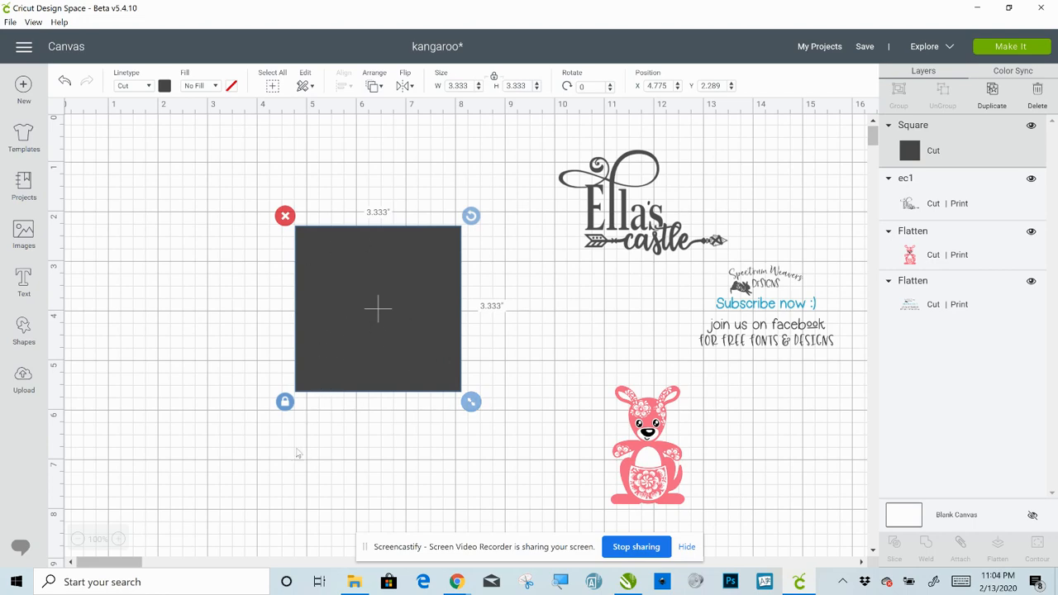
{"action": "left_click", "coordinate": [286, 409]}
{"action": "left_click_drag", "start_coordinate": [473, 405], "coordinate": [445, 379]}
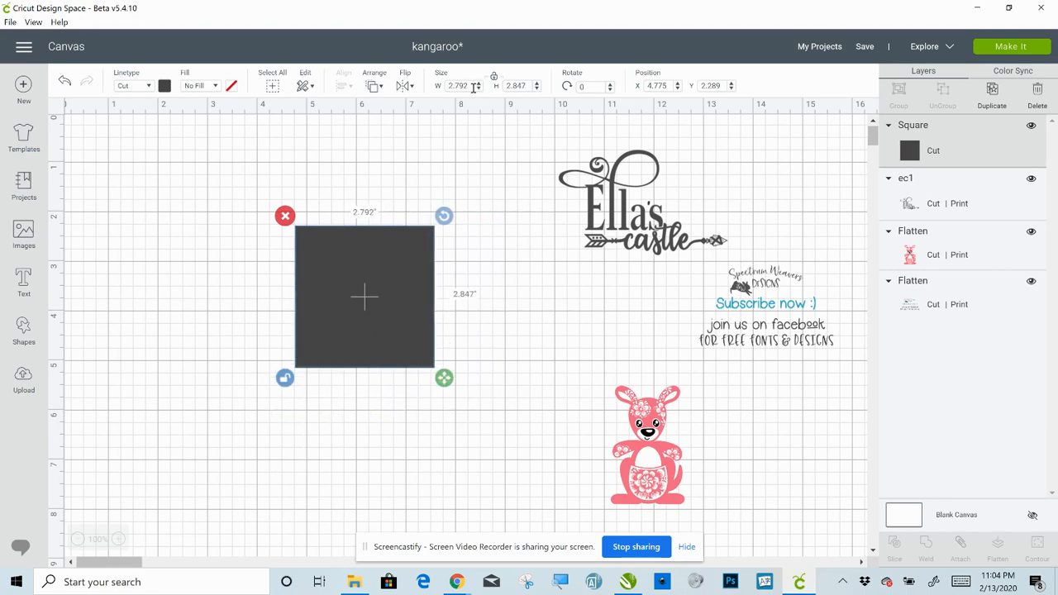
{"action": "left_click", "coordinate": [474, 87]}
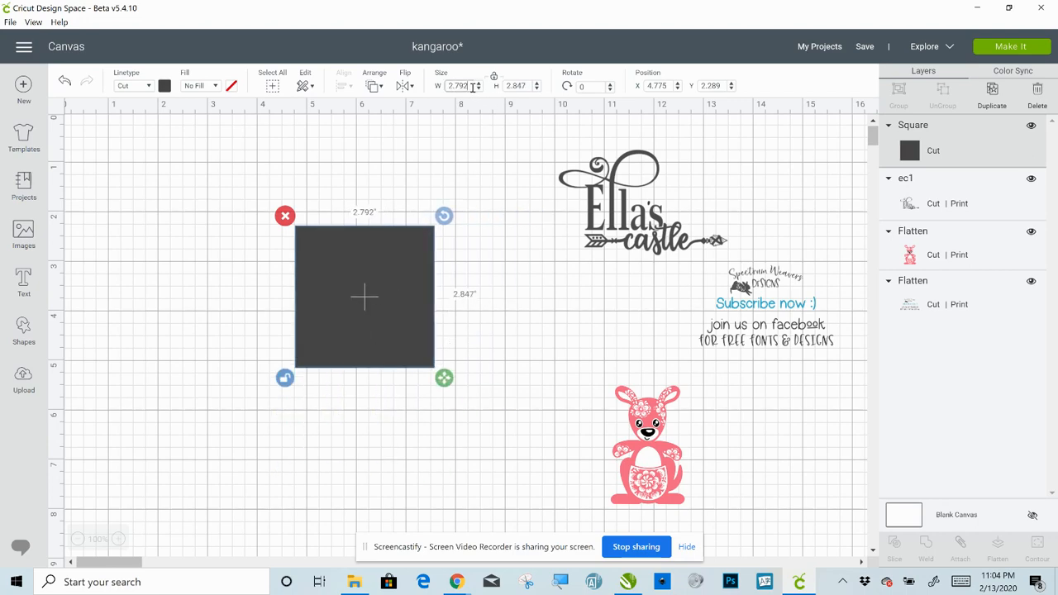
{"action": "left_click", "coordinate": [525, 87]}
{"action": "left_click", "coordinate": [495, 78]}
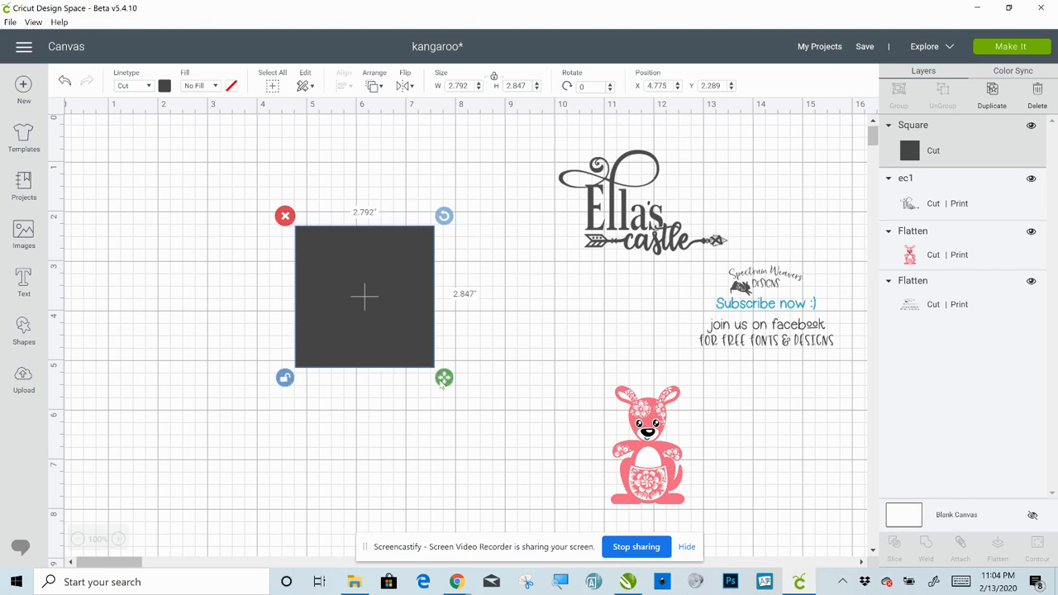
{"action": "left_click_drag", "start_coordinate": [442, 385], "coordinate": [419, 350]}
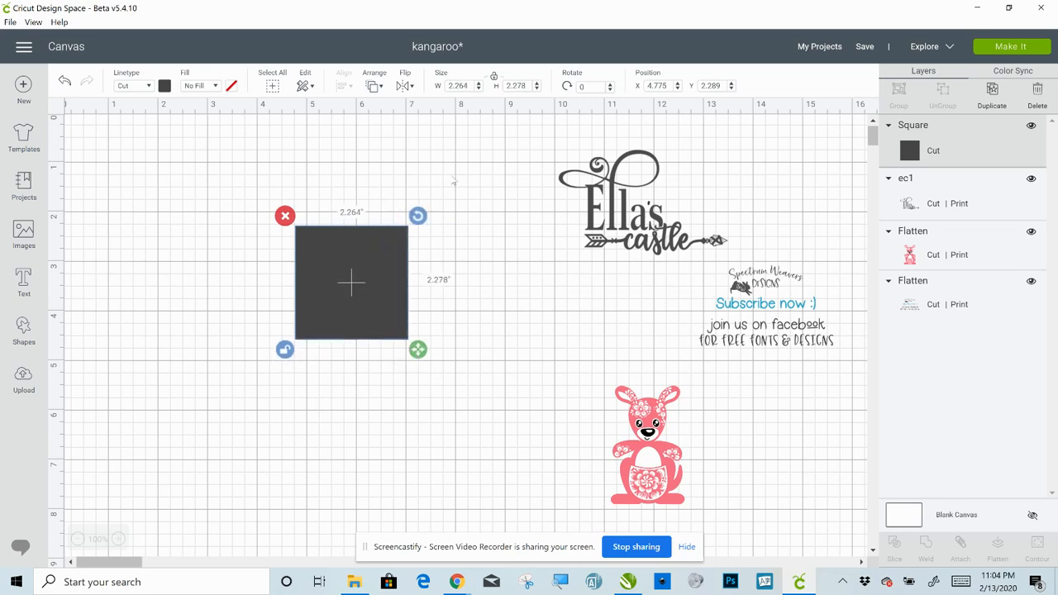
Set the square's height and width to 2 inches and lock its proportions
{"action": "left_click", "coordinate": [527, 86]}
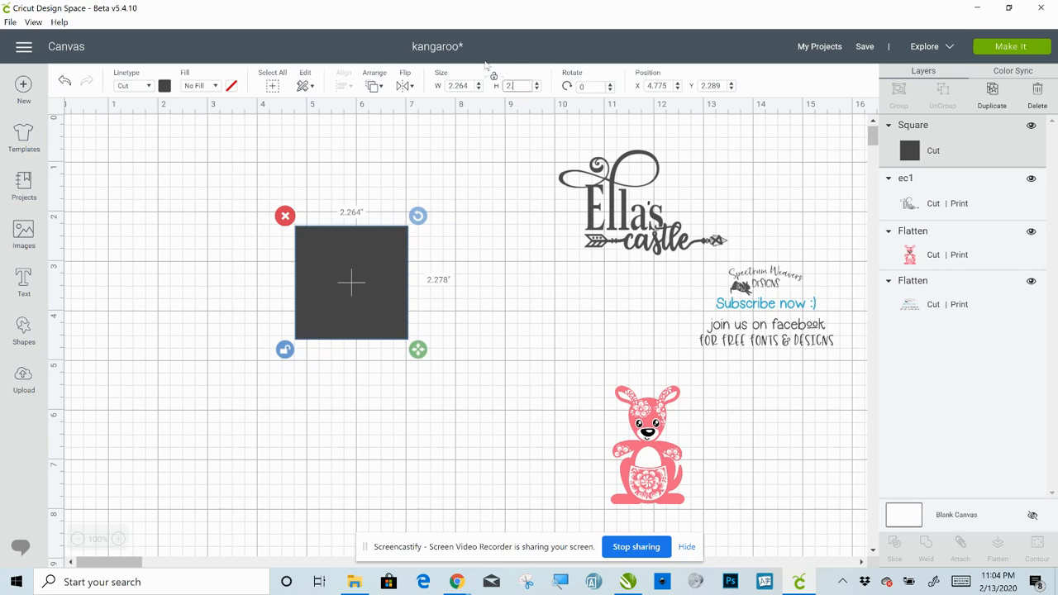
{"action": "left_click", "coordinate": [470, 85]}
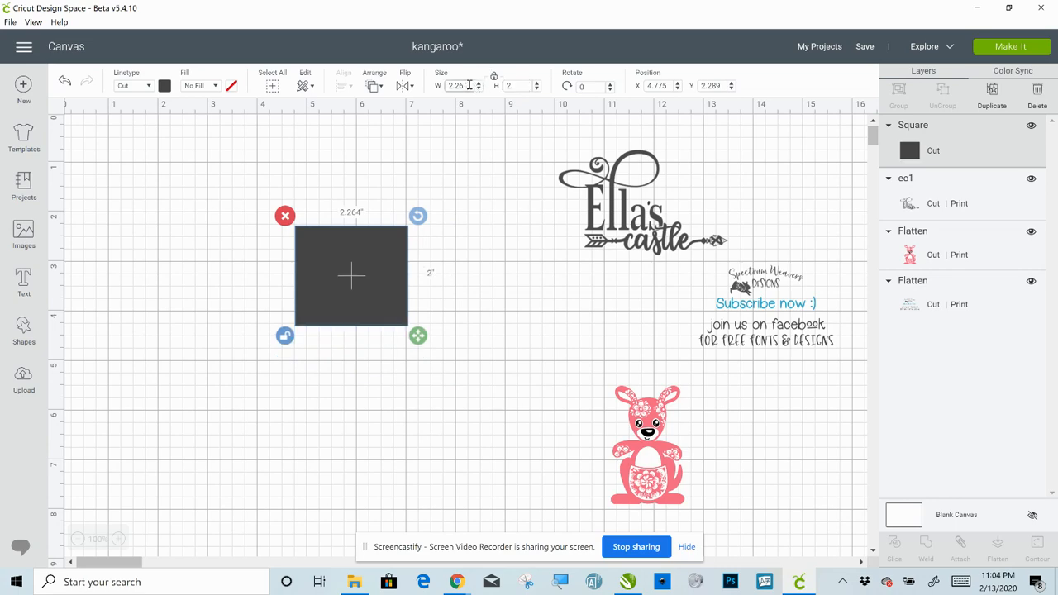
{"action": "type", "text": "2"}
{"action": "key", "text": "Return"}
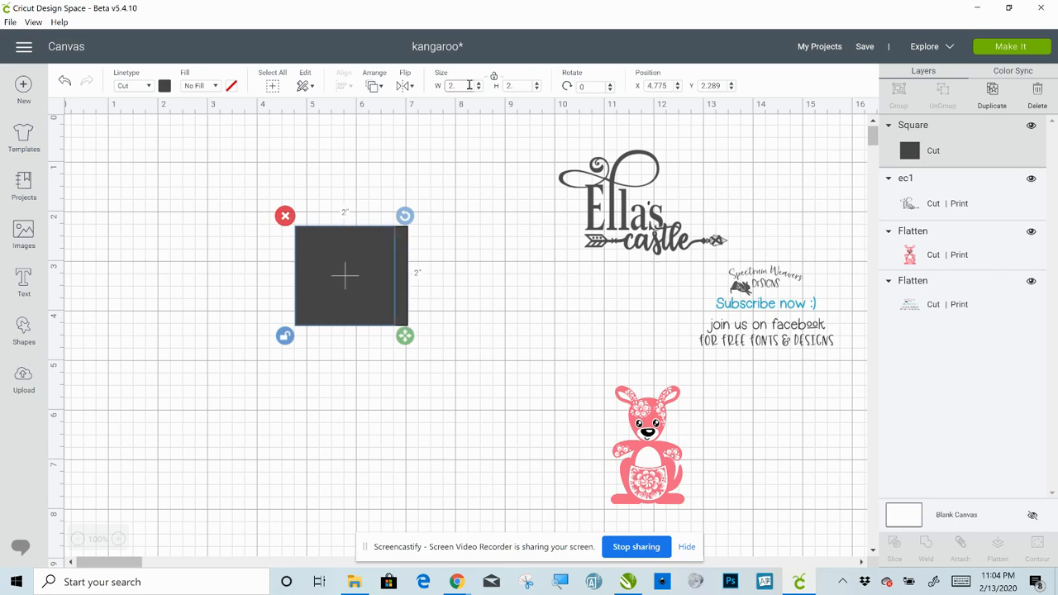
{"action": "left_click", "coordinate": [495, 77]}
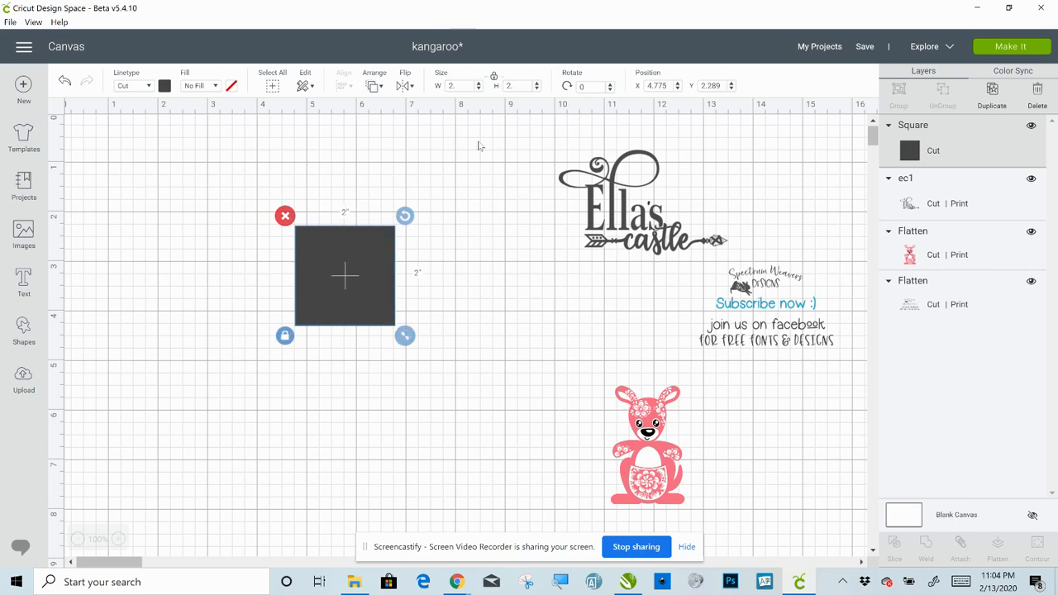
Enlarge the square proportionally to about 3.08 inches and place it at about X 4.6, Y 3.9
{"action": "left_click_drag", "start_coordinate": [406, 338], "coordinate": [430, 359]}
{"action": "left_click_drag", "start_coordinate": [388, 281], "coordinate": [398, 402]}
{"action": "left_click_drag", "start_coordinate": [442, 471], "coordinate": [469, 499]}
{"action": "left_click_drag", "start_coordinate": [425, 440], "coordinate": [405, 407]}
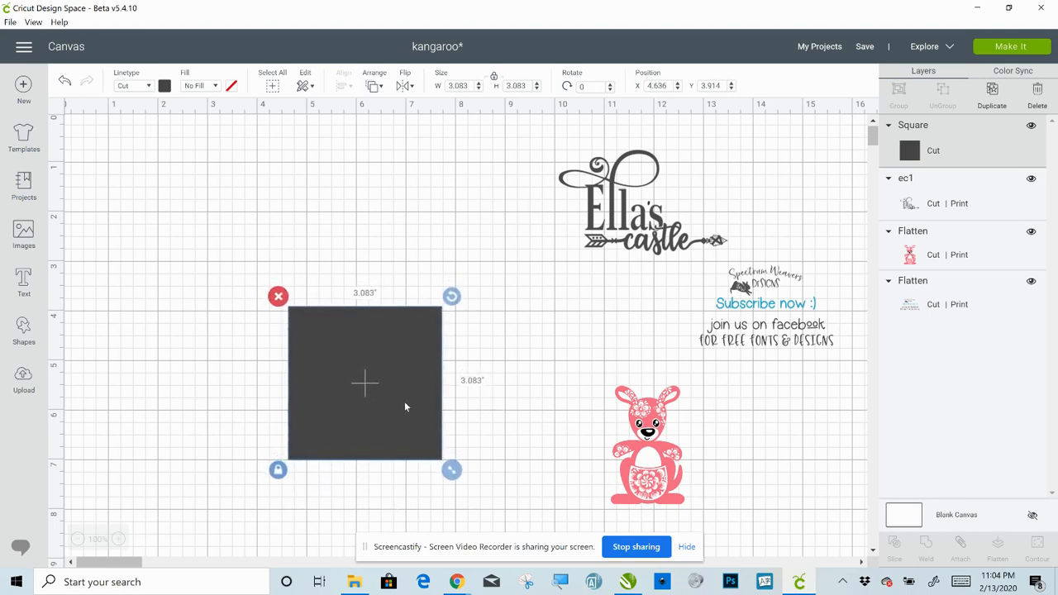
Recolor the square with the kangaroo's pink material color
{"action": "left_click", "coordinate": [166, 87]}
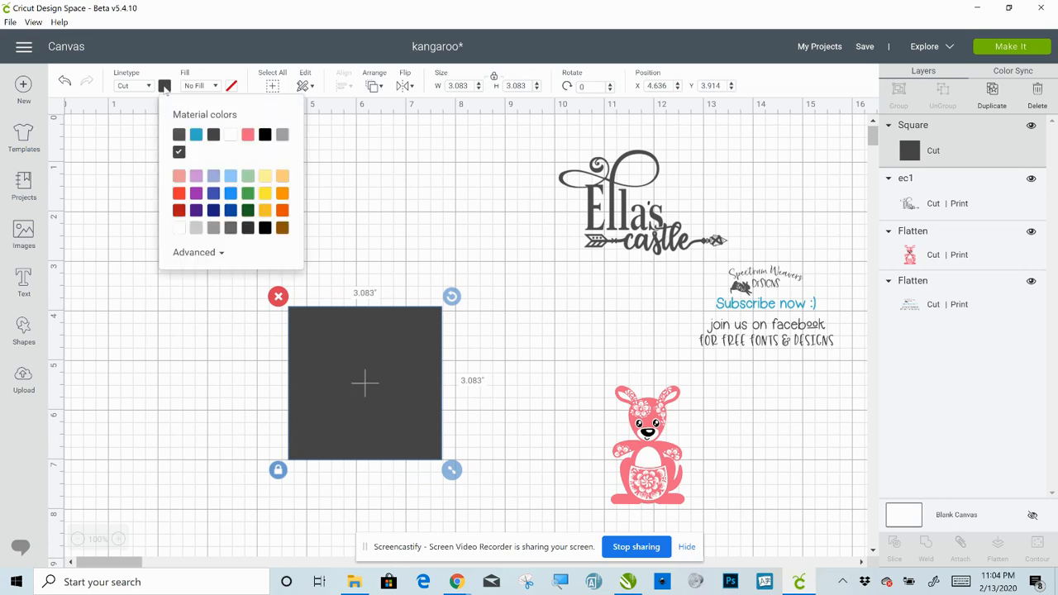
{"action": "left_click", "coordinate": [249, 137]}
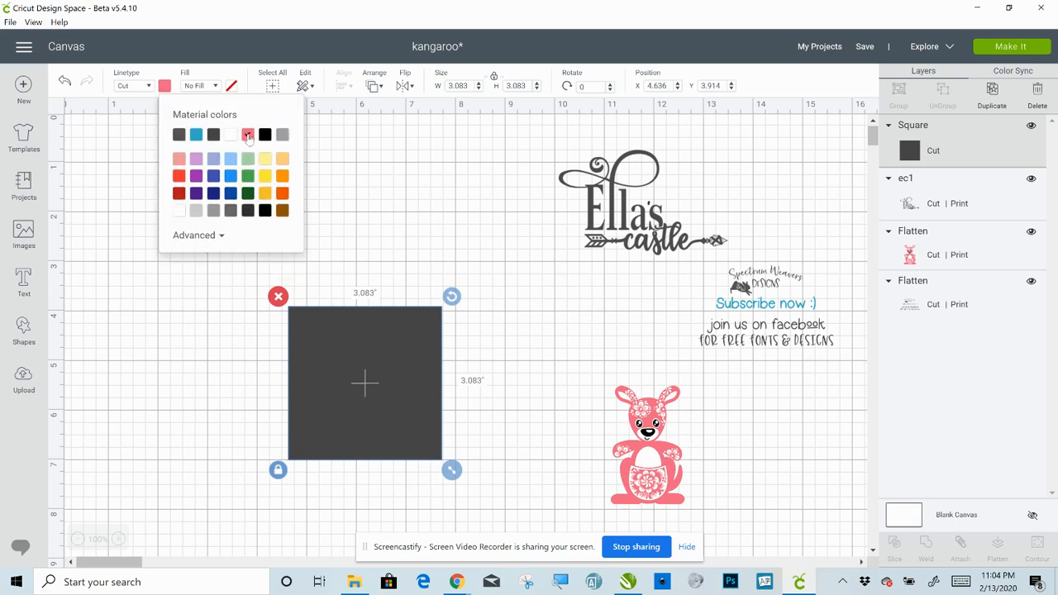
{"action": "left_click", "coordinate": [423, 261]}
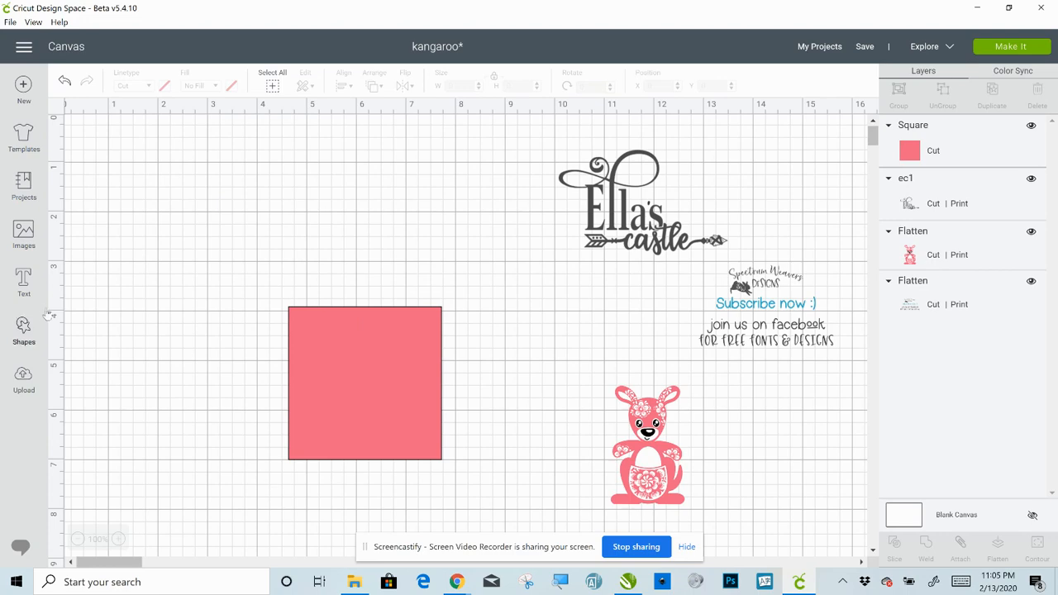
Duplicate the pink square, reshape the copy freely to about 1.57 by 3.78 inches, and place it against the square's left edge with bases aligned
{"action": "left_click", "coordinate": [377, 384]}
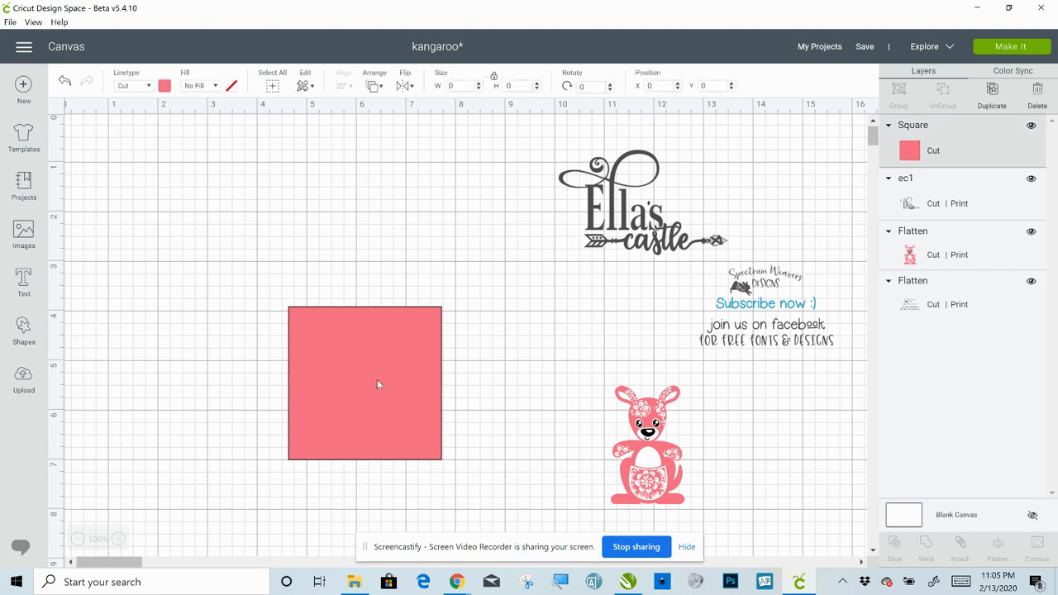
{"action": "left_click", "coordinate": [994, 92]}
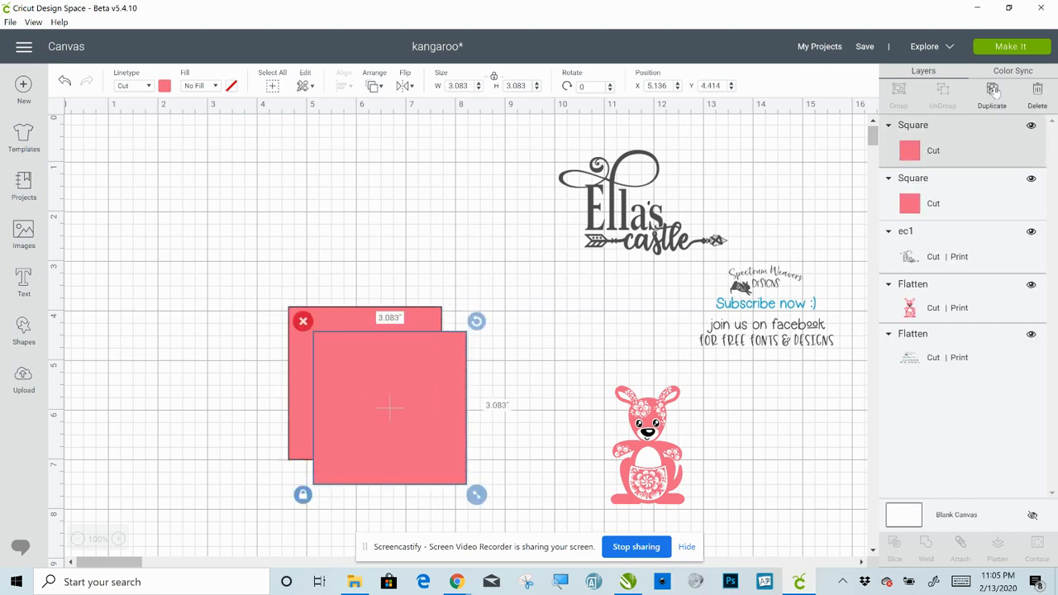
{"action": "left_click_drag", "start_coordinate": [384, 409], "coordinate": [196, 379]}
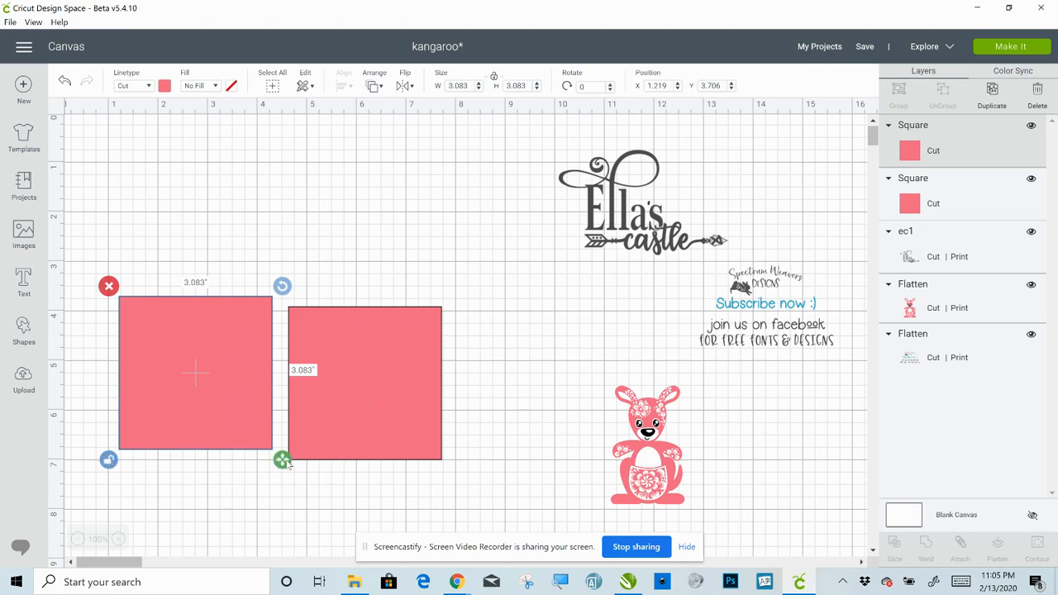
{"action": "left_click_drag", "start_coordinate": [287, 464], "coordinate": [209, 503]}
{"action": "left_click_drag", "start_coordinate": [178, 452], "coordinate": [272, 432]}
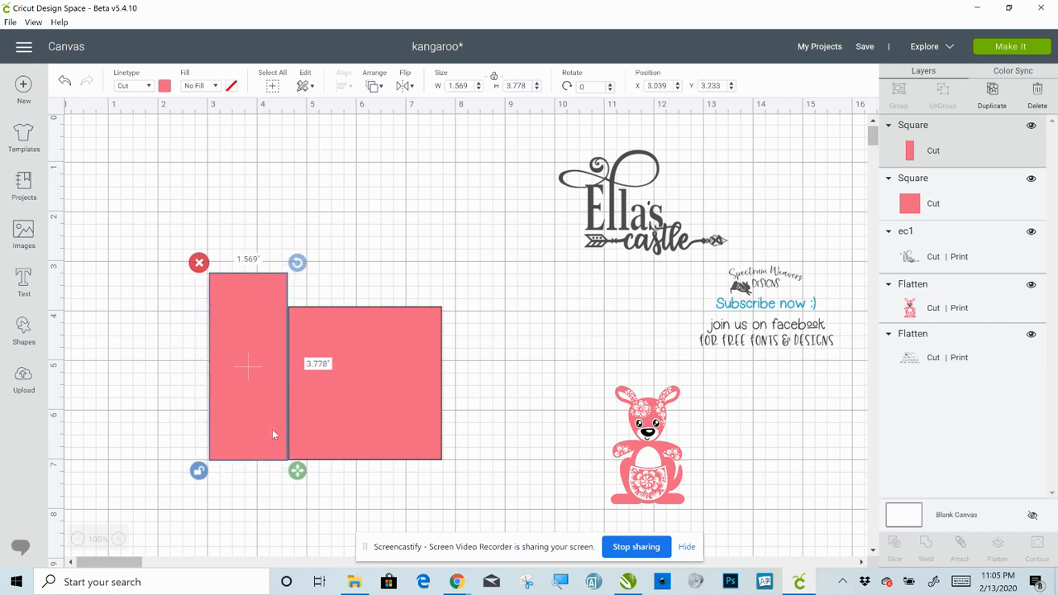
Recolor the tall rectangle dark gray
{"action": "left_click", "coordinate": [165, 86]}
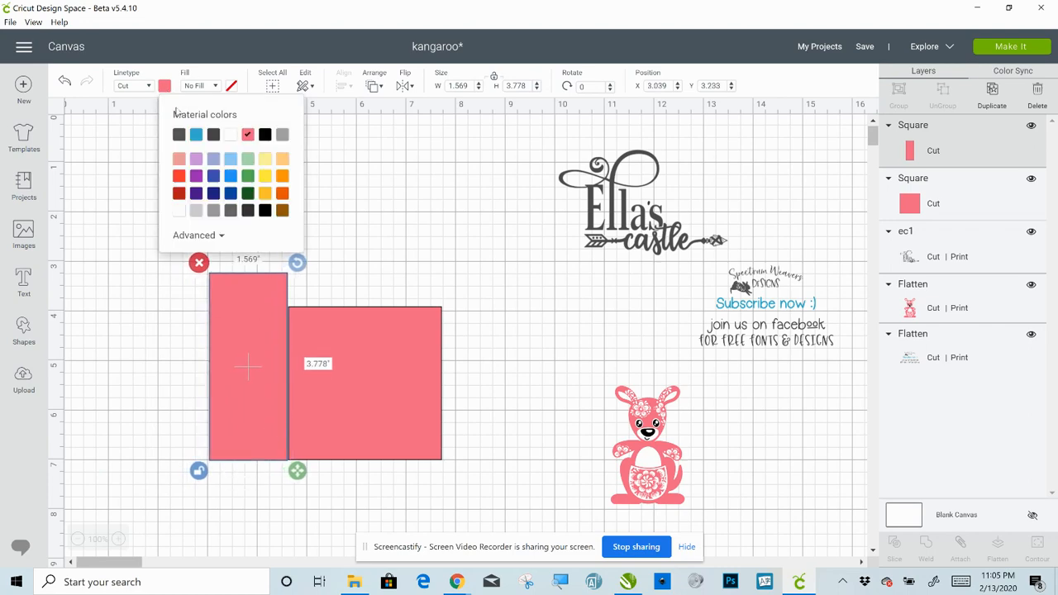
{"action": "left_click", "coordinate": [179, 134]}
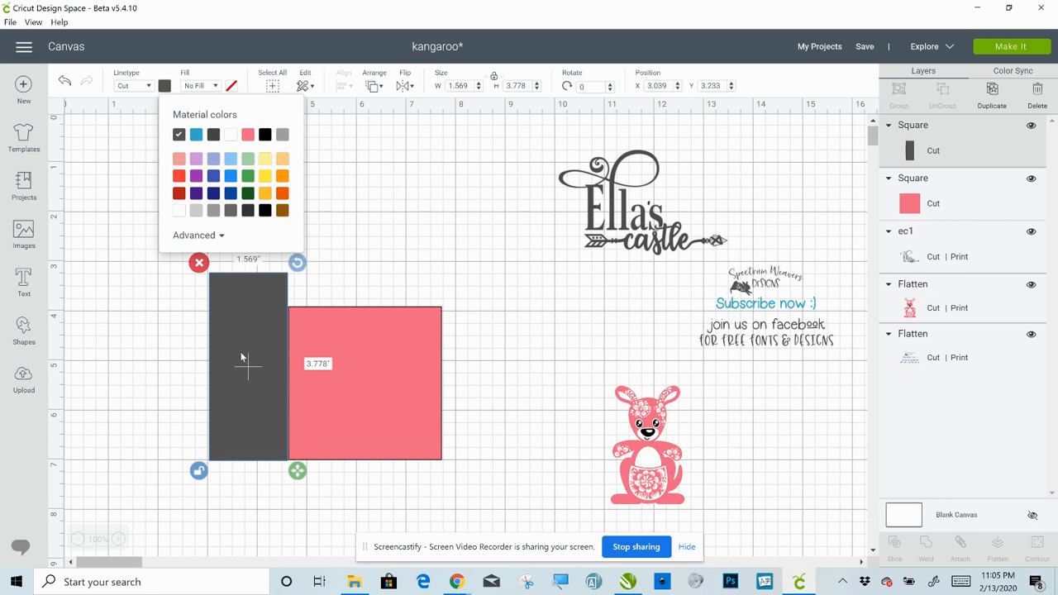
{"action": "left_click", "coordinate": [128, 328]}
{"action": "left_click", "coordinate": [223, 335]}
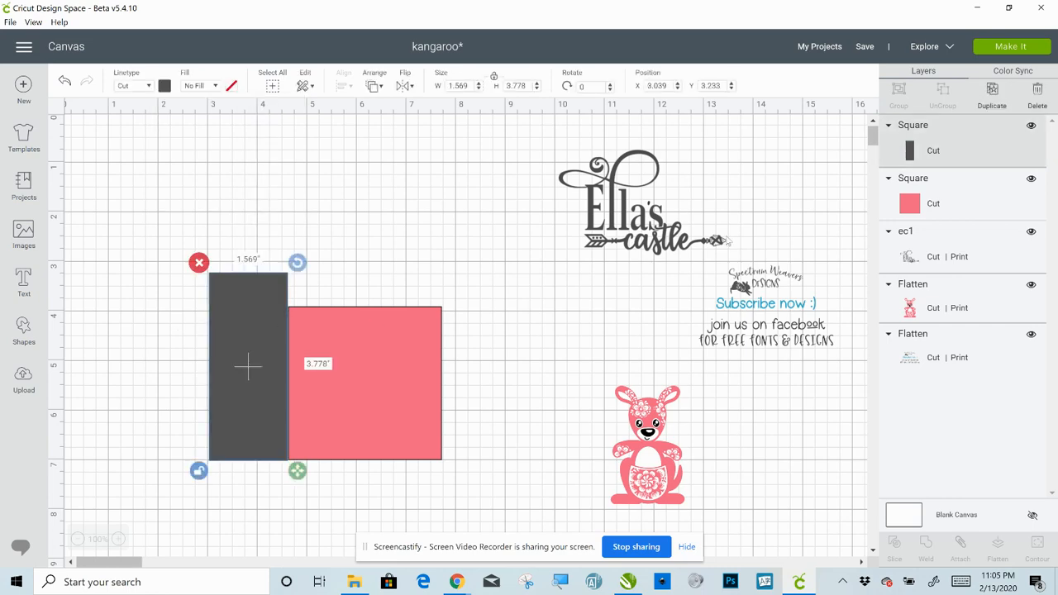
Duplicate the dark gray rectangle against the pink square's right edge and nudge the left rectangle into alignment
{"action": "left_click", "coordinate": [996, 93]}
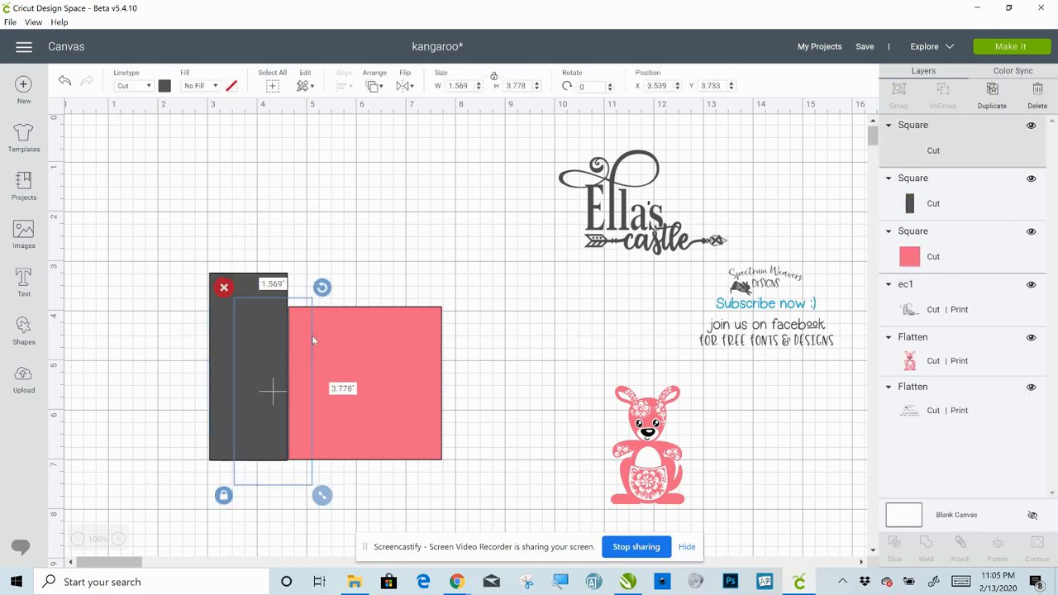
{"action": "left_click_drag", "start_coordinate": [335, 357], "coordinate": [496, 338]}
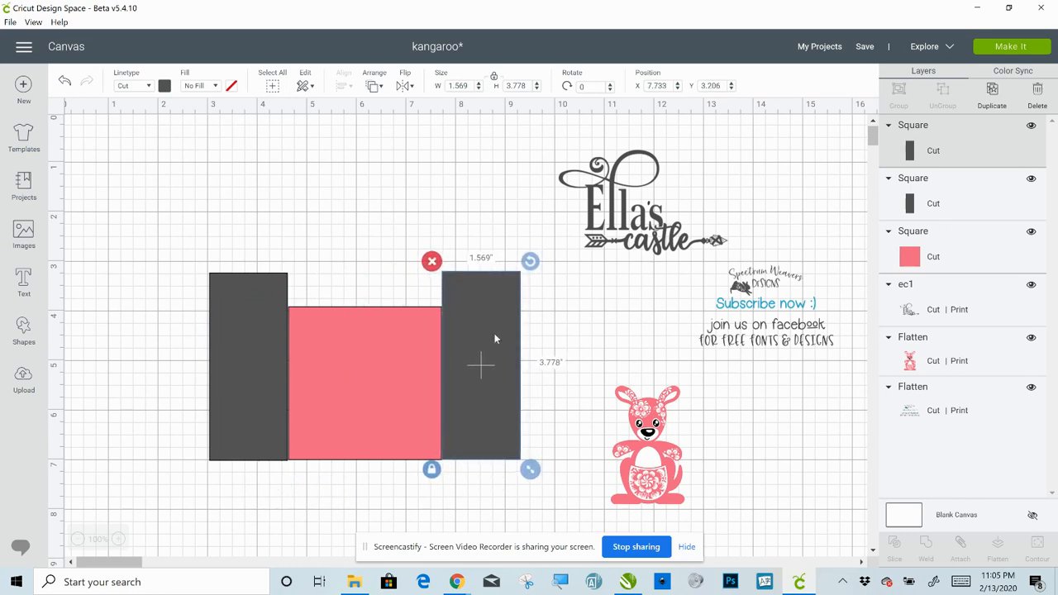
{"action": "left_click_drag", "start_coordinate": [247, 354], "coordinate": [248, 359]}
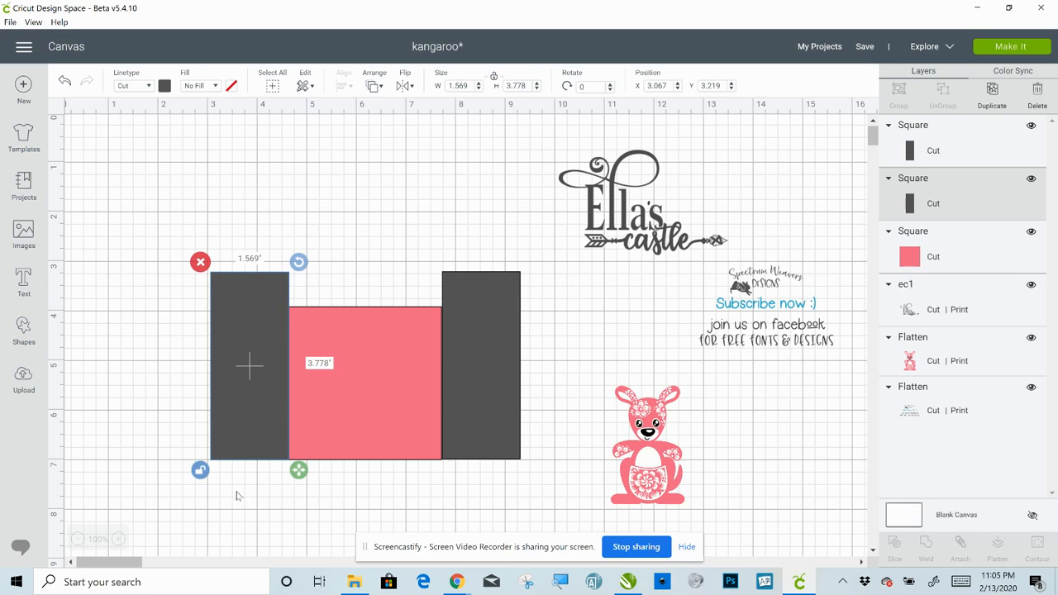
{"action": "left_click", "coordinate": [146, 219]}
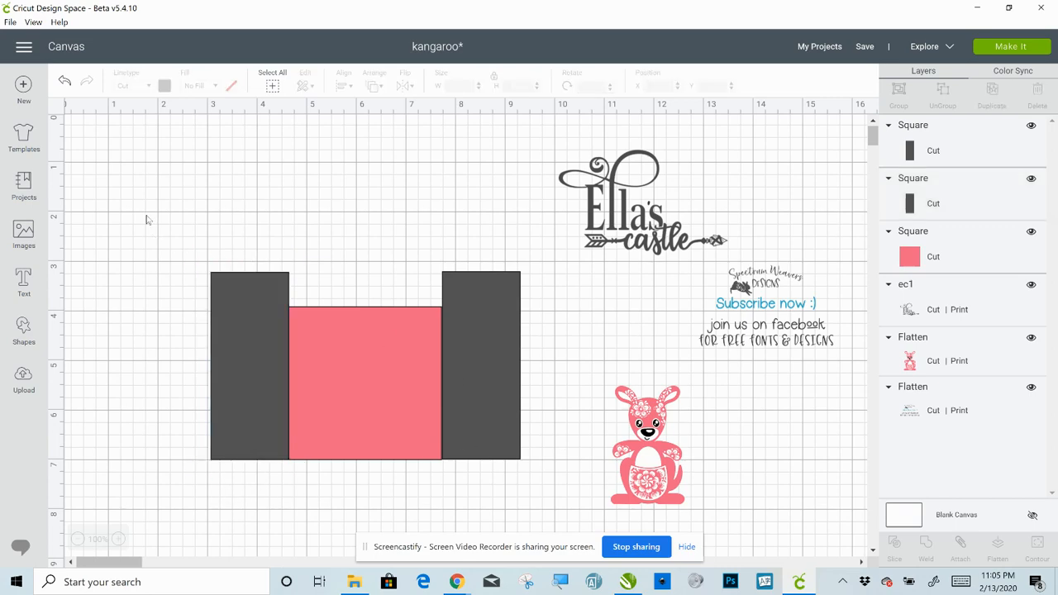
Align the bottom edges of the two dark gray towers and the pink square between them
{"action": "left_click_drag", "start_coordinate": [146, 214], "coordinate": [513, 445]}
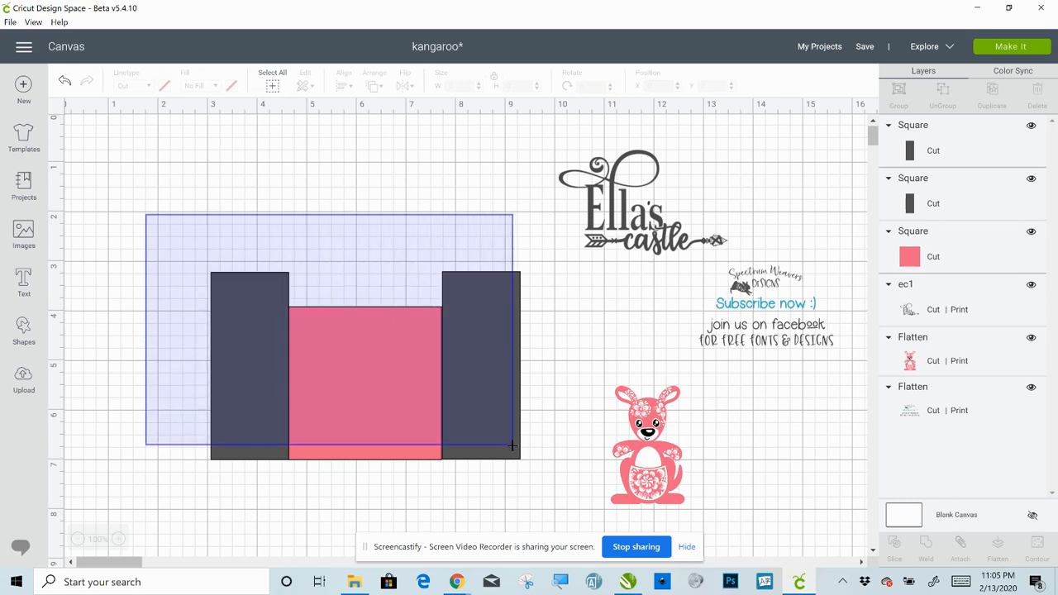
{"action": "left_click_drag", "start_coordinate": [513, 446], "coordinate": [245, 234]}
{"action": "left_click", "coordinate": [258, 349]}
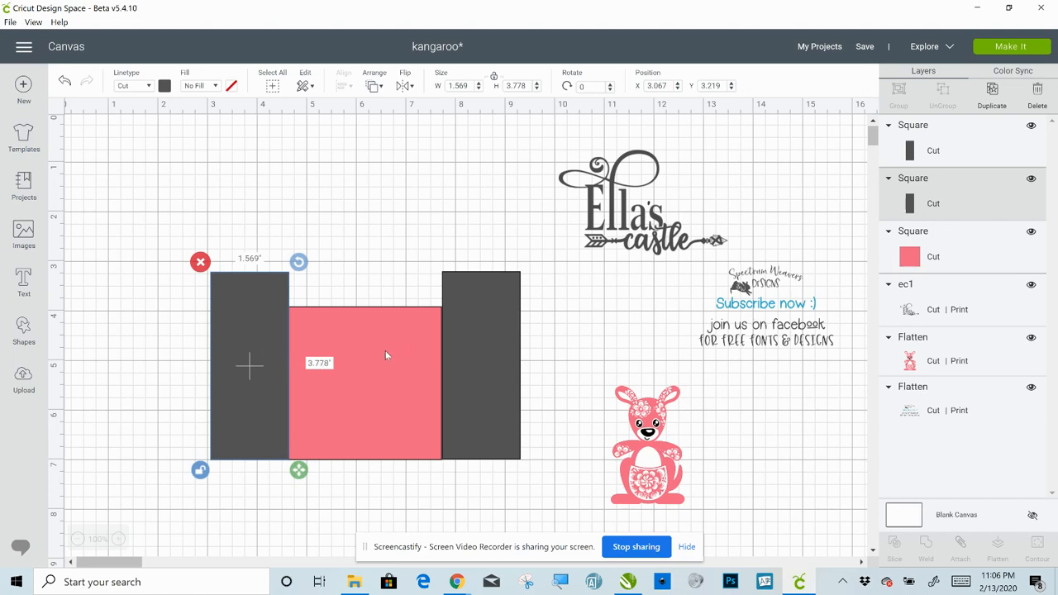
{"action": "left_click", "coordinate": [1032, 244]}
{"action": "left_click", "coordinate": [113, 346]}
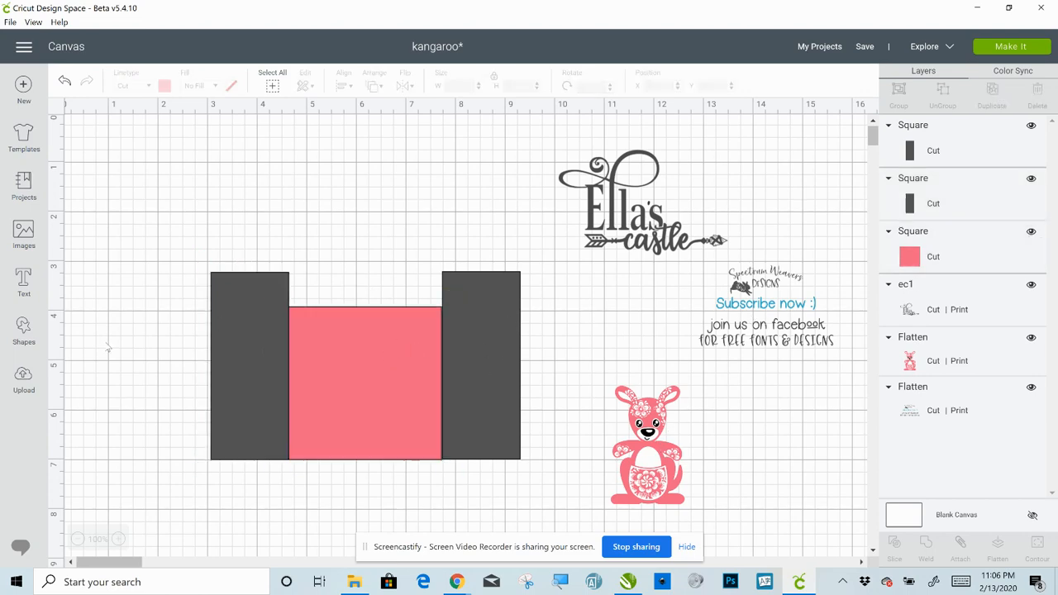
{"action": "left_click_drag", "start_coordinate": [105, 341], "coordinate": [488, 405]}
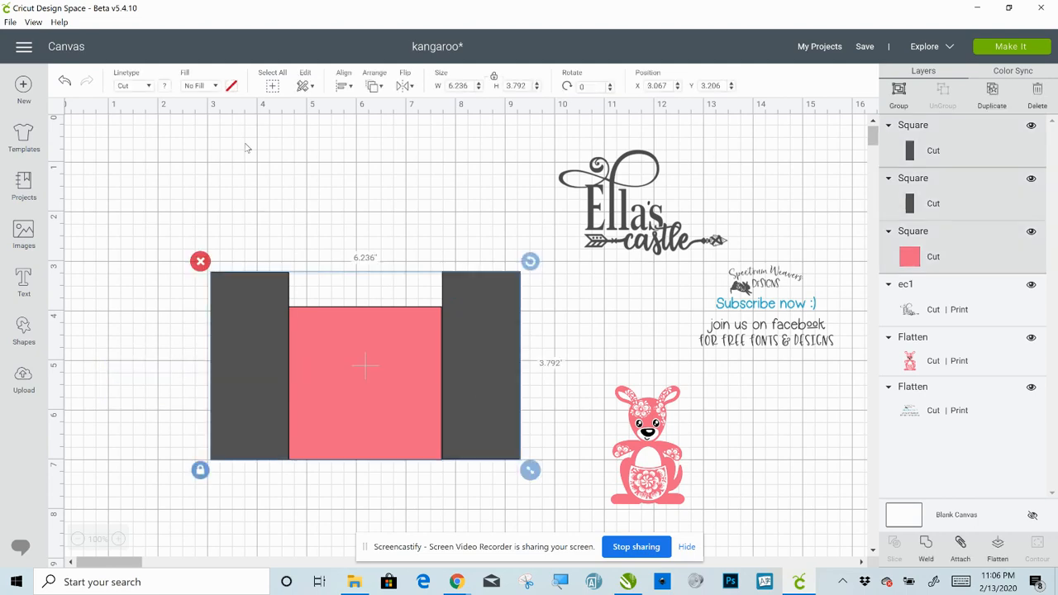
{"action": "left_click", "coordinate": [344, 86]}
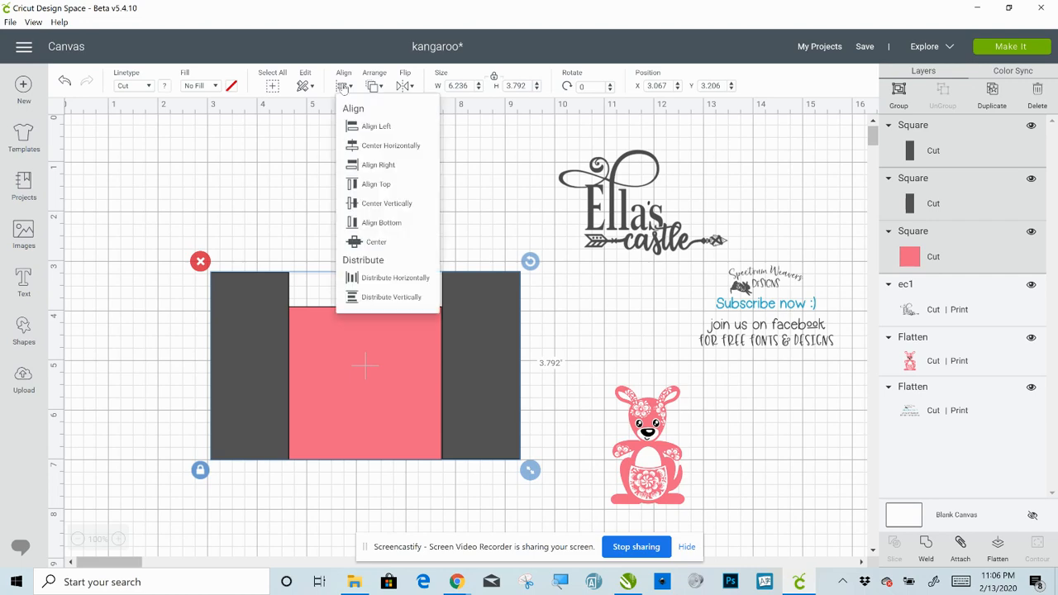
{"action": "left_click", "coordinate": [369, 222]}
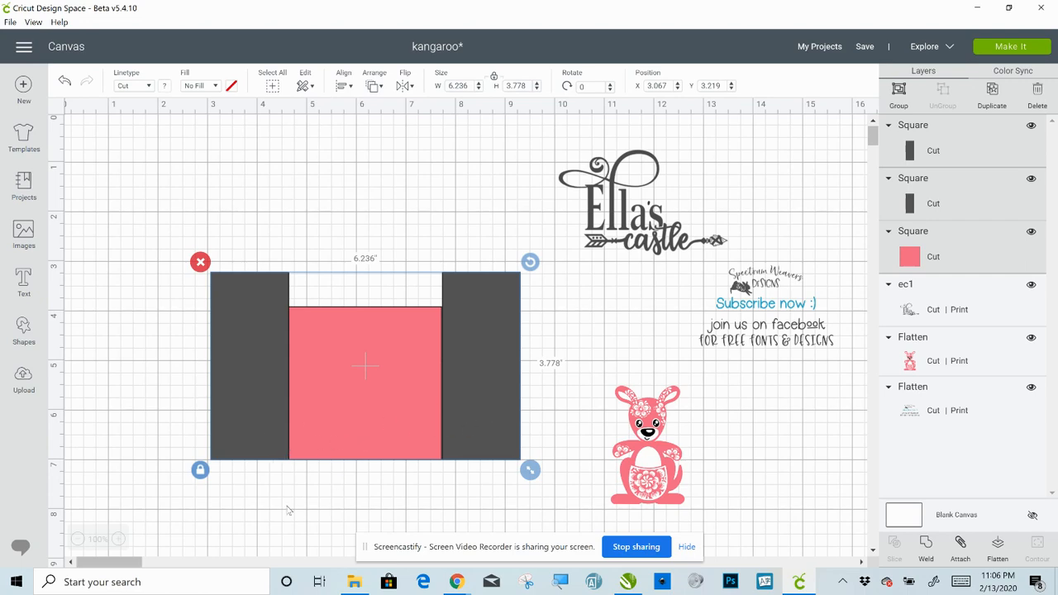
{"action": "left_click", "coordinate": [377, 531]}
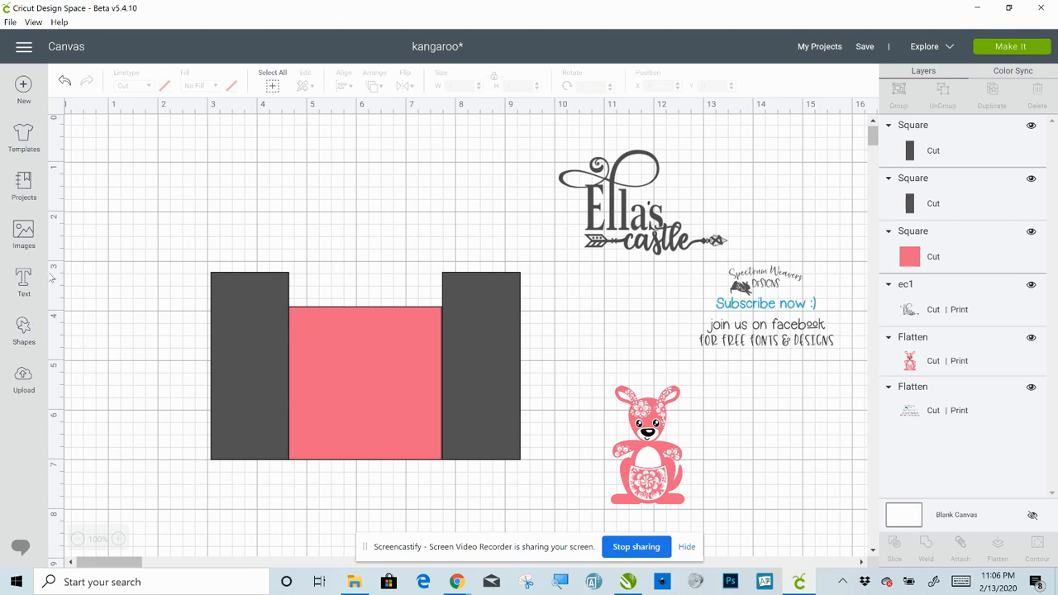
Add a white circle about 0.97 inches across in the empty space above the pink square
{"action": "left_click", "coordinate": [27, 328]}
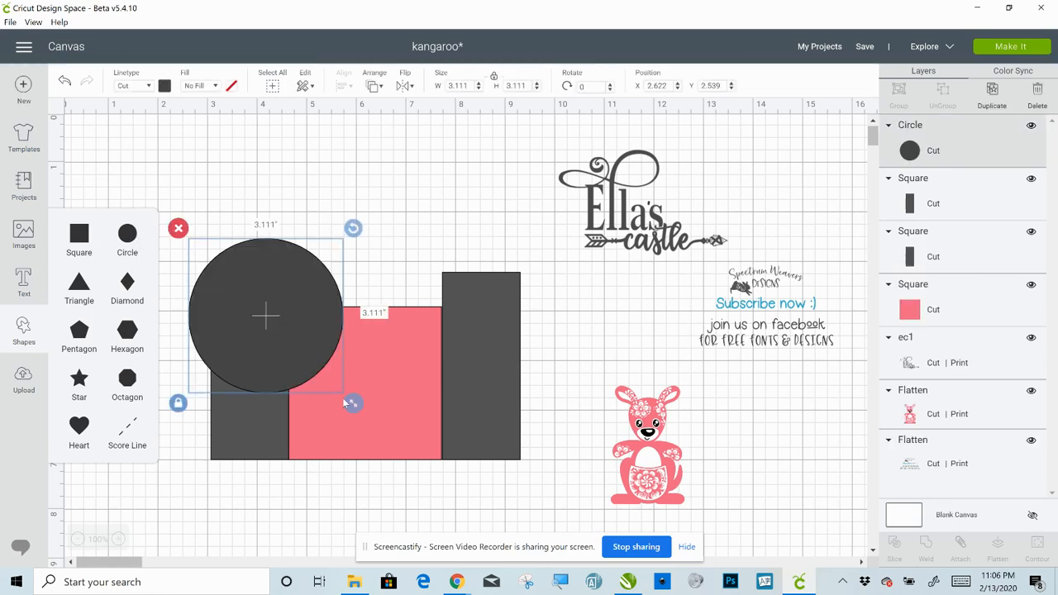
{"action": "left_click_drag", "start_coordinate": [354, 406], "coordinate": [263, 313]}
{"action": "left_click", "coordinate": [164, 86]}
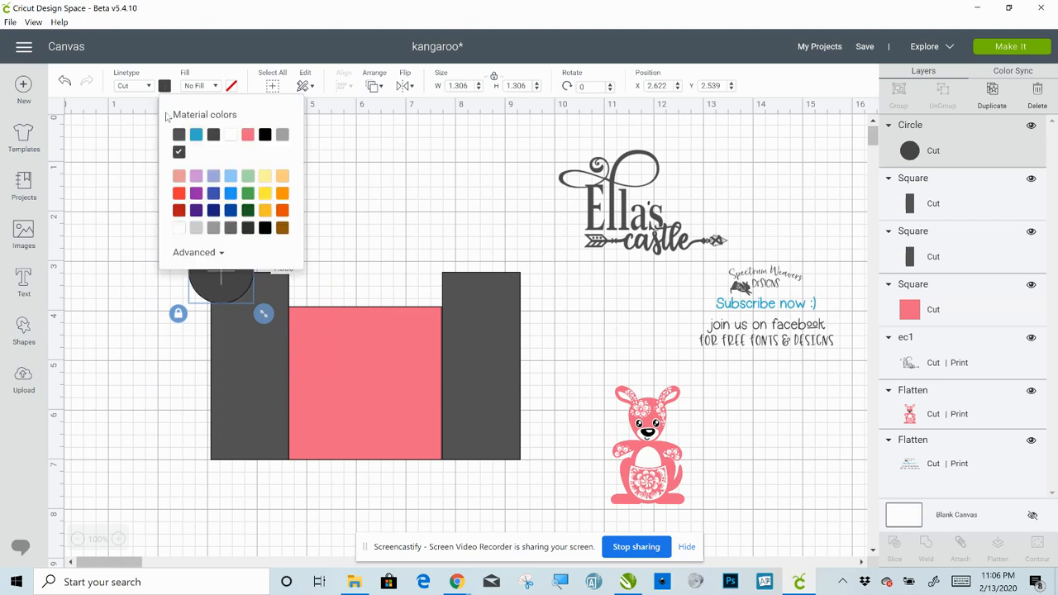
{"action": "left_click", "coordinate": [232, 135]}
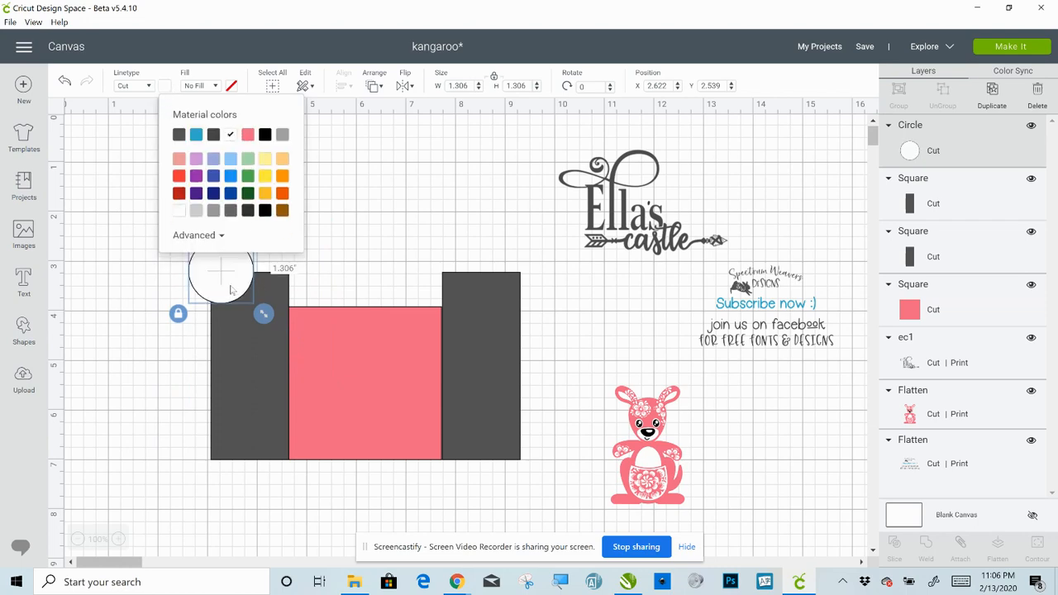
{"action": "left_click_drag", "start_coordinate": [230, 289], "coordinate": [421, 242]}
{"action": "left_click_drag", "start_coordinate": [385, 207], "coordinate": [391, 183]}
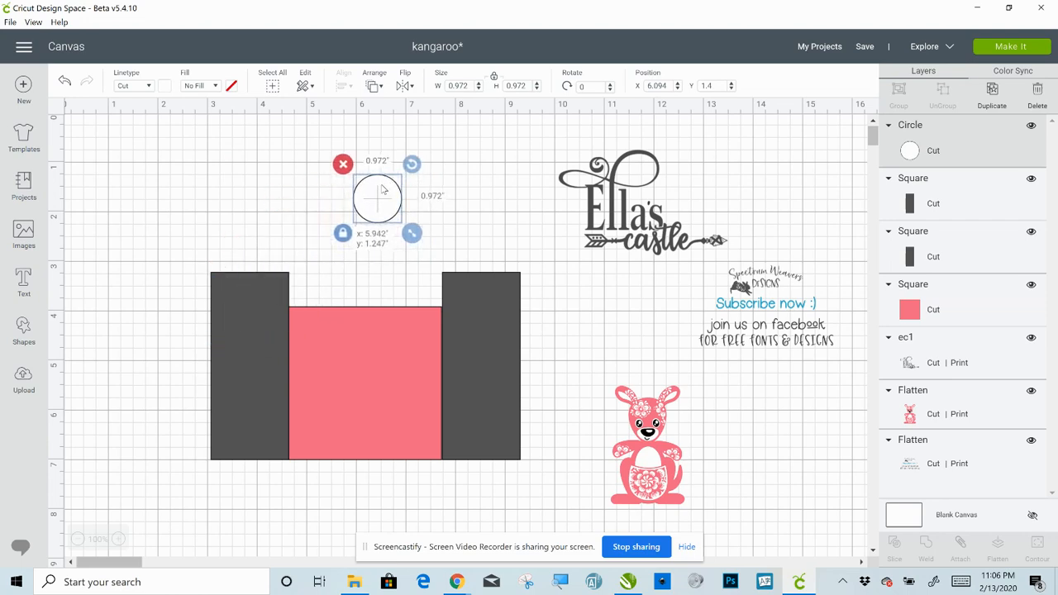
Add a square above the left tower and reshape it freely into a thin vertical bar about 0.10 by 0.79 inches
{"action": "left_click", "coordinate": [23, 327]}
{"action": "left_click", "coordinate": [79, 240]}
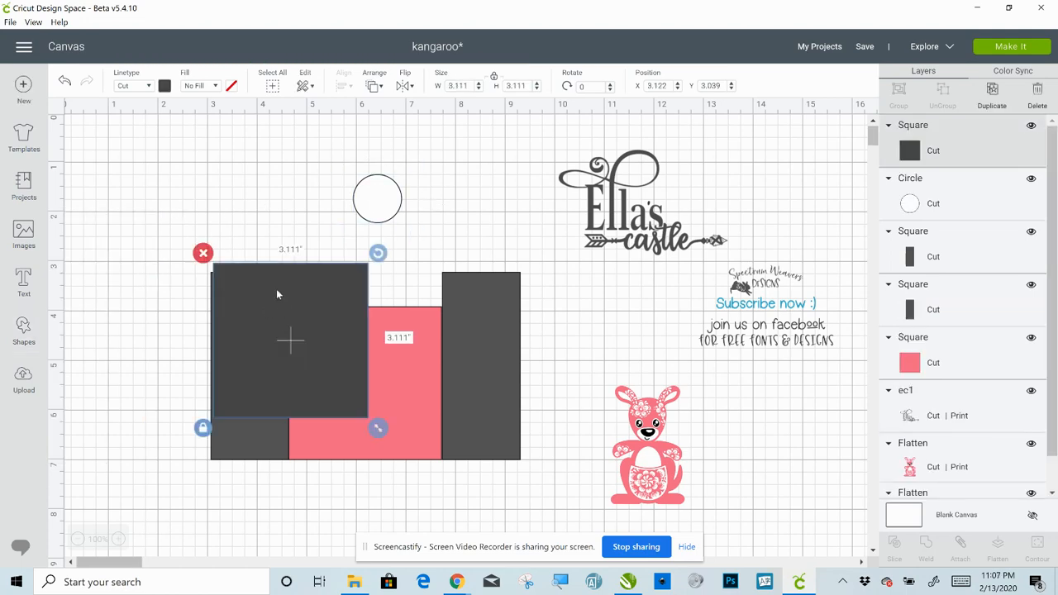
{"action": "left_click_drag", "start_coordinate": [253, 280], "coordinate": [208, 183]}
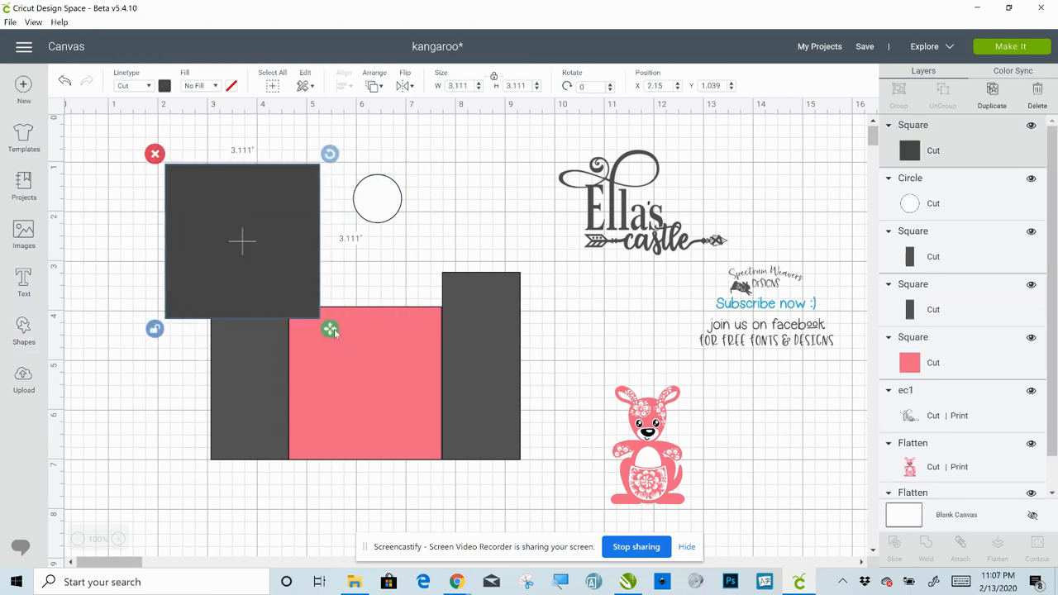
{"action": "left_click_drag", "start_coordinate": [327, 328], "coordinate": [189, 223]}
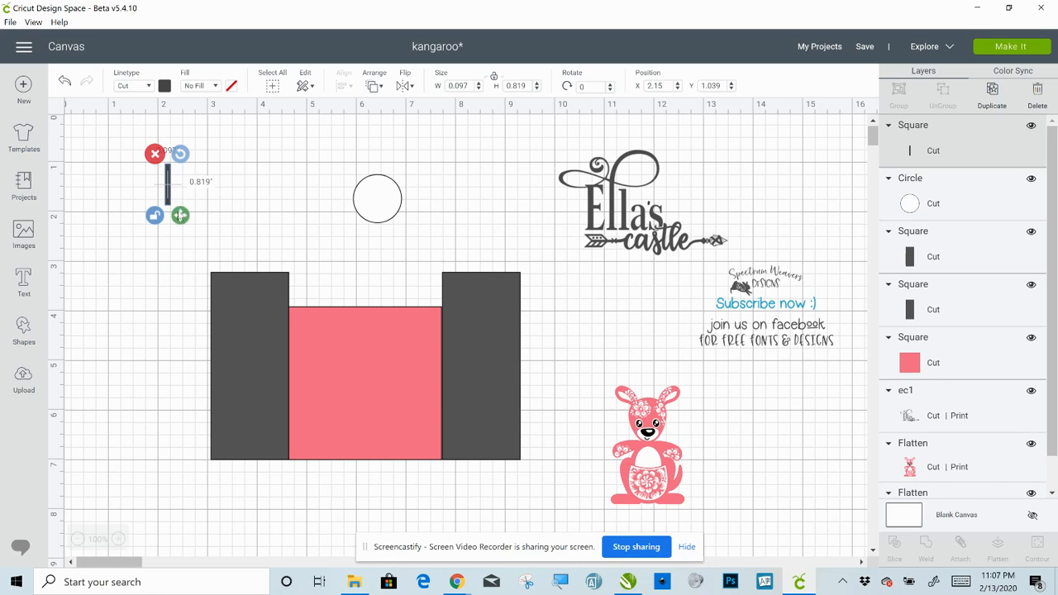
{"action": "left_click_drag", "start_coordinate": [180, 215], "coordinate": [180, 213]}
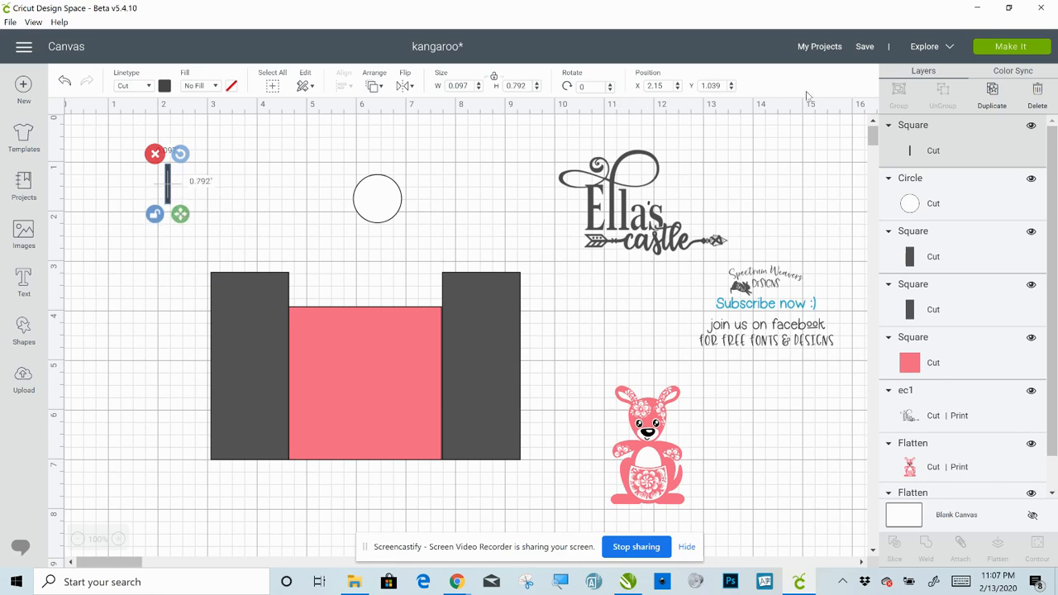
Duplicate the thin bar, rotate the copy 90 degrees, and lay it across the original to form a cross
{"action": "left_click", "coordinate": [993, 91]}
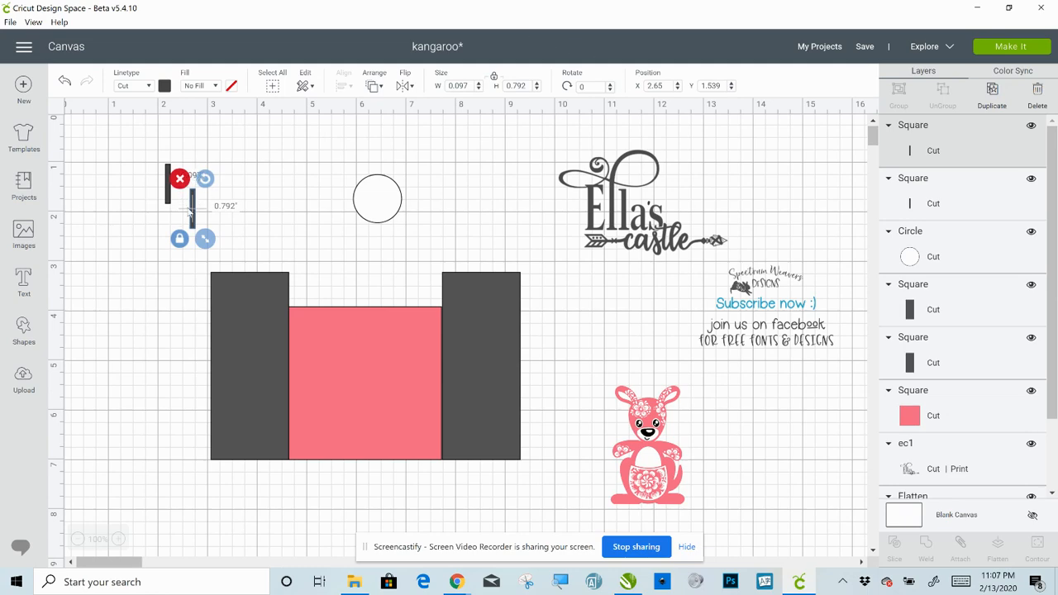
{"action": "left_click", "coordinate": [587, 87]}
{"action": "key", "text": "Return"}
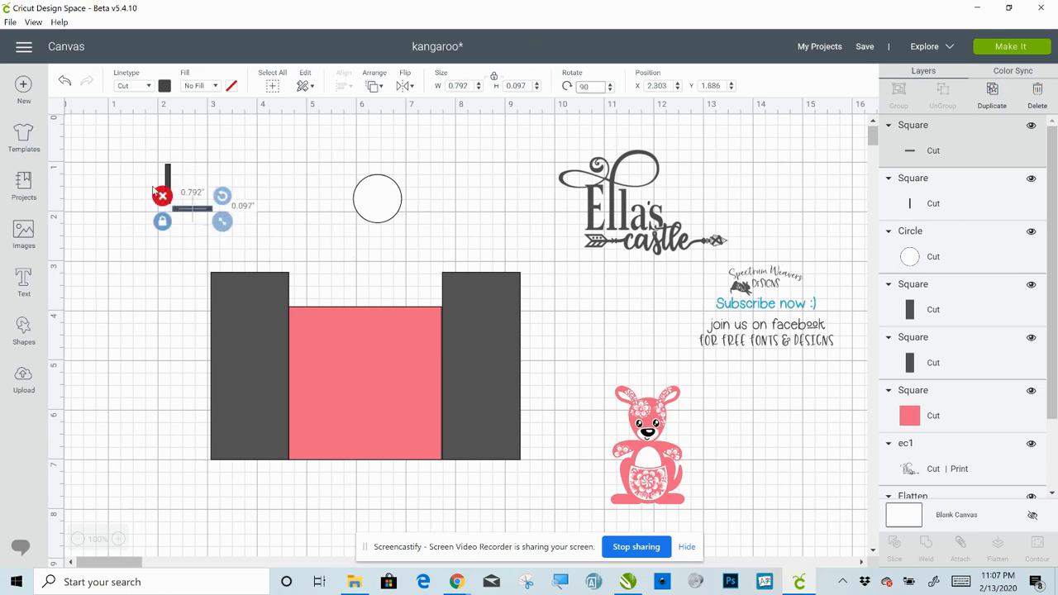
{"action": "left_click_drag", "start_coordinate": [202, 213], "coordinate": [177, 184]}
Center the two crossed bars on each other and weld them into a single cross shape
{"action": "left_click_drag", "start_coordinate": [125, 135], "coordinate": [192, 215]}
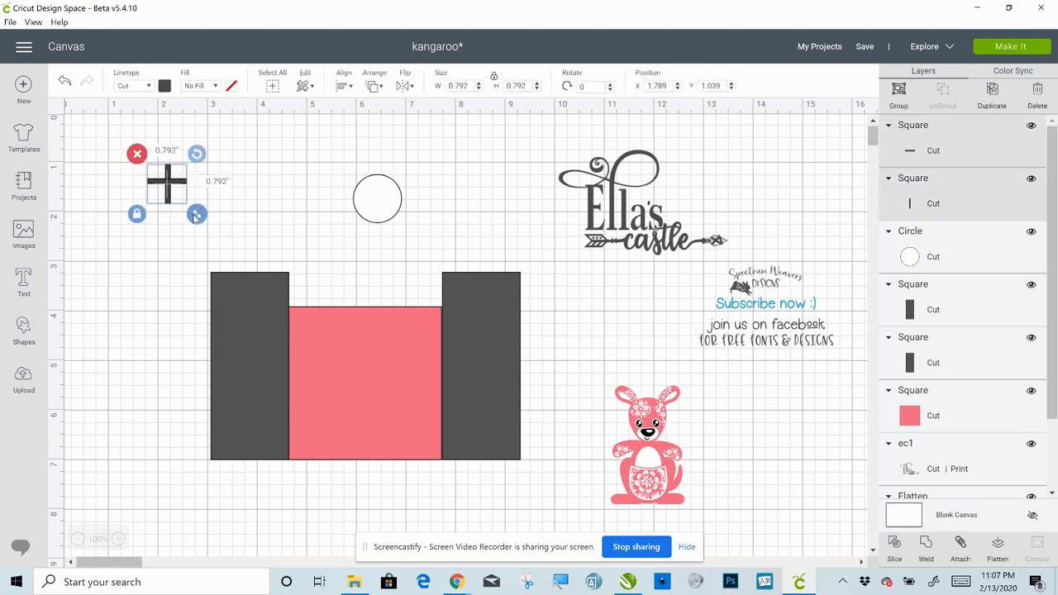
{"action": "left_click", "coordinate": [345, 87]}
{"action": "left_click", "coordinate": [367, 242]}
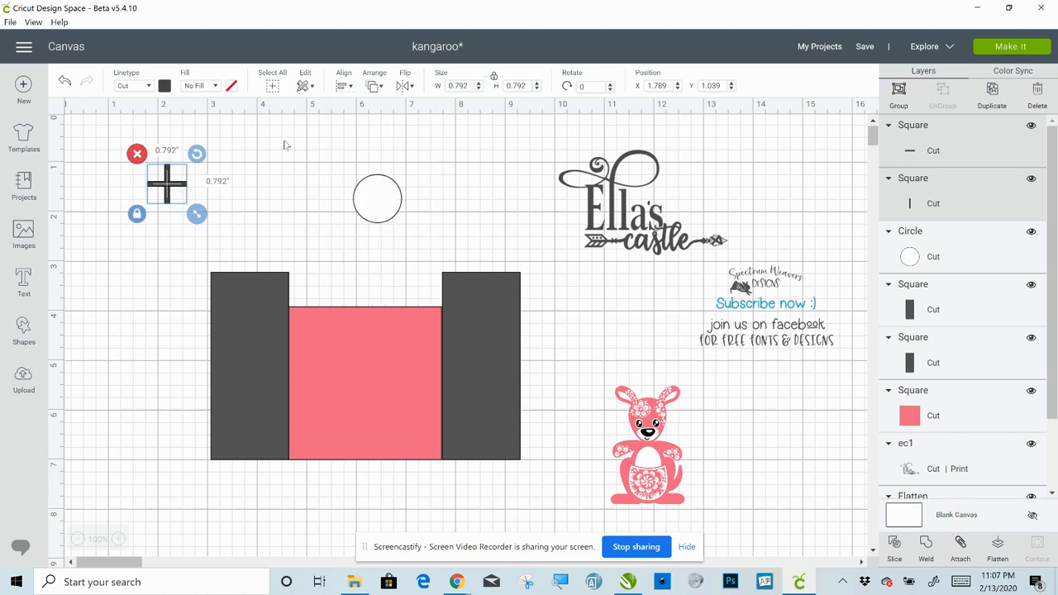
{"action": "left_click", "coordinate": [246, 155]}
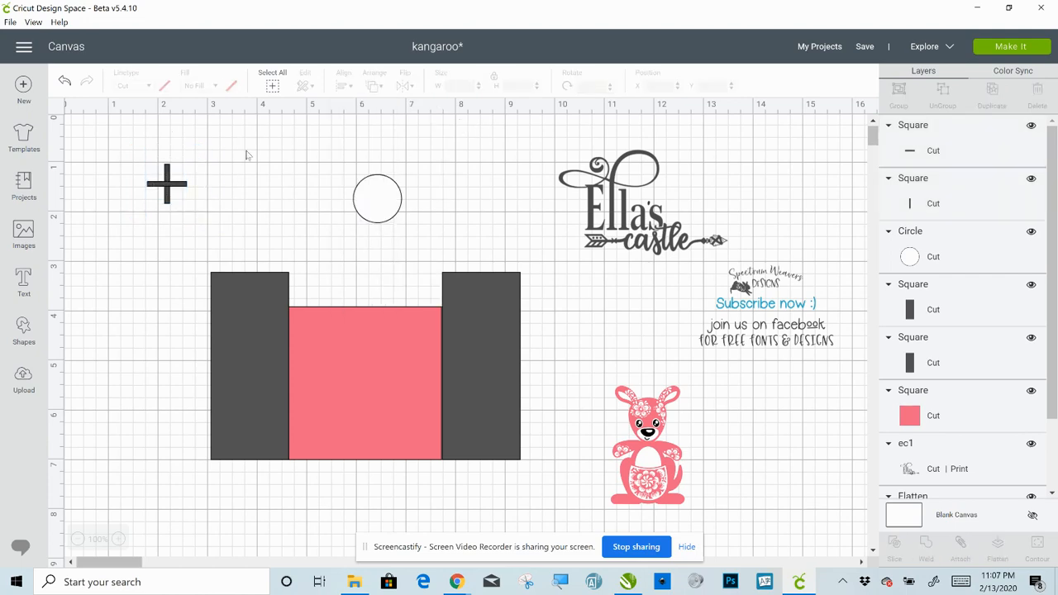
{"action": "left_click", "coordinate": [181, 186]}
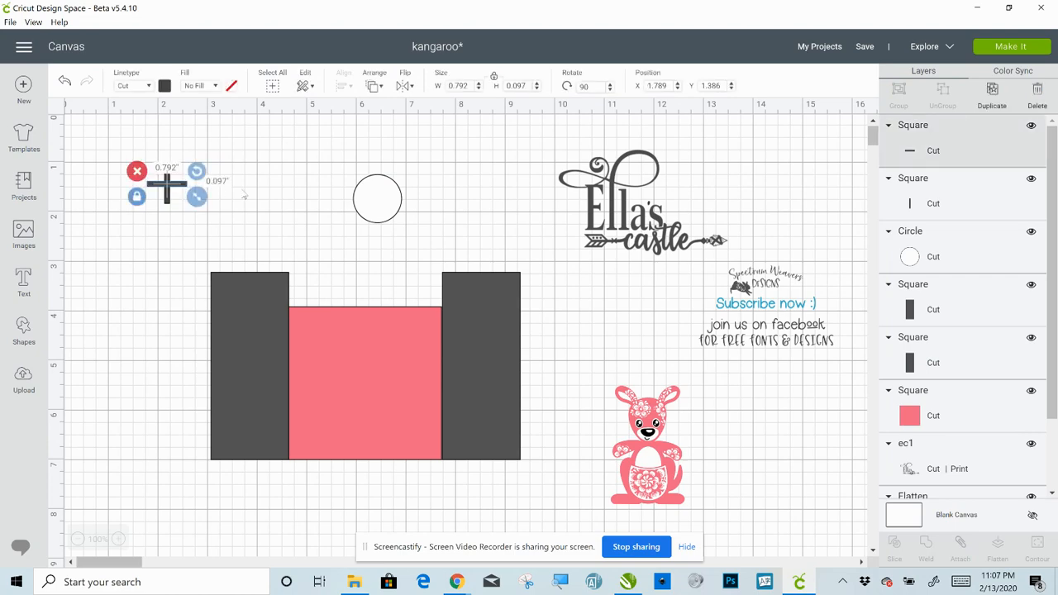
{"action": "left_click", "coordinate": [168, 205]}
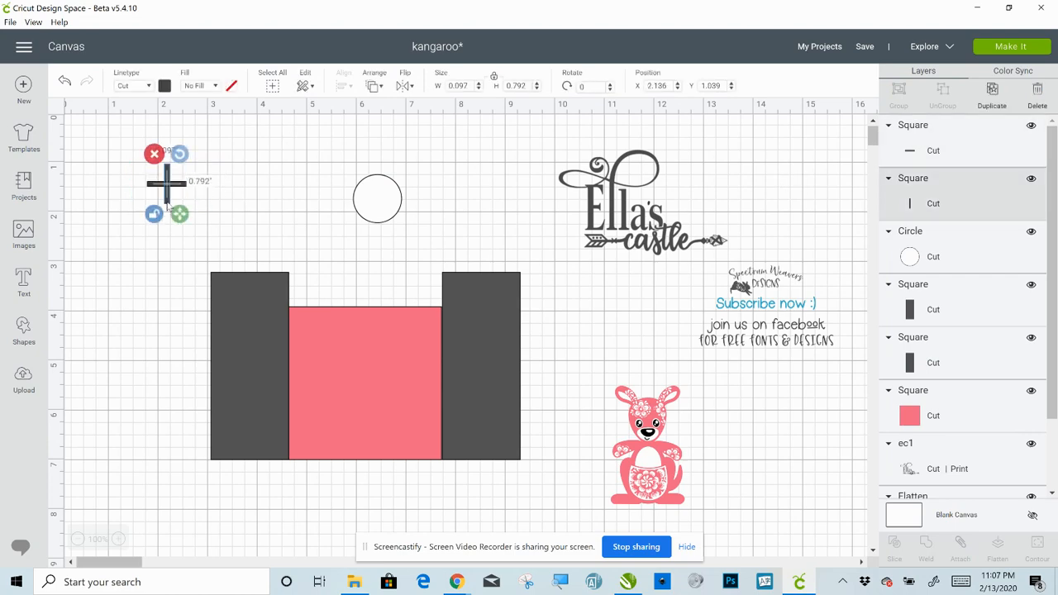
{"action": "left_click", "coordinate": [275, 166]}
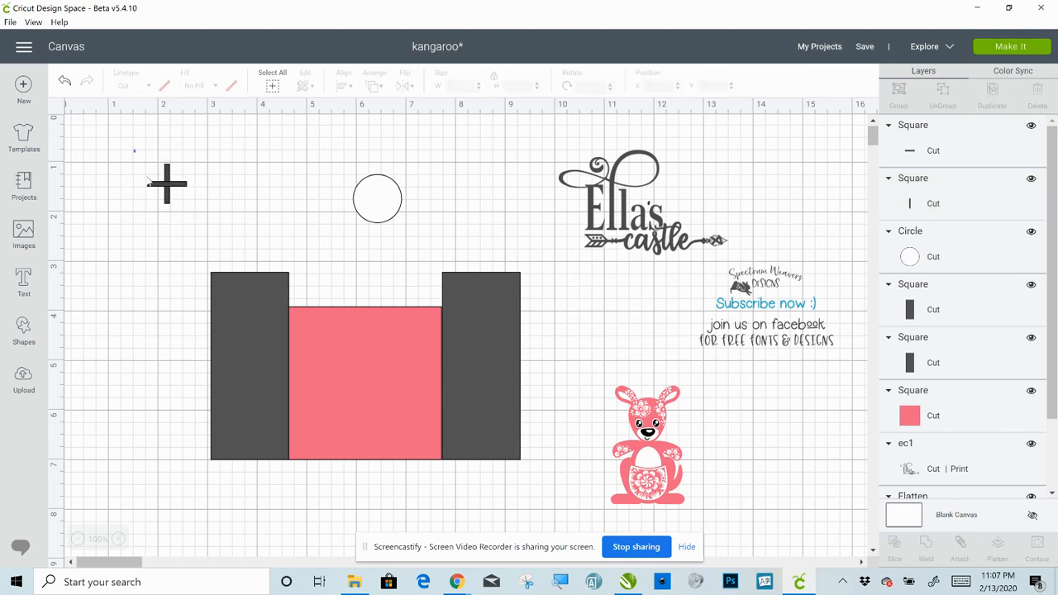
{"action": "left_click_drag", "start_coordinate": [134, 151], "coordinate": [198, 216]}
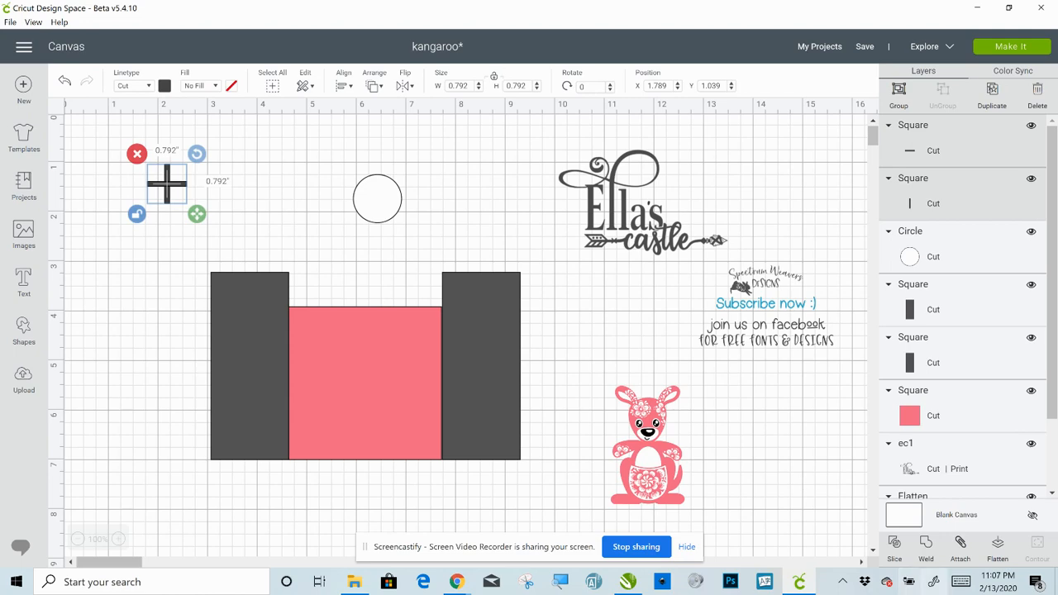
{"action": "left_click", "coordinate": [927, 547]}
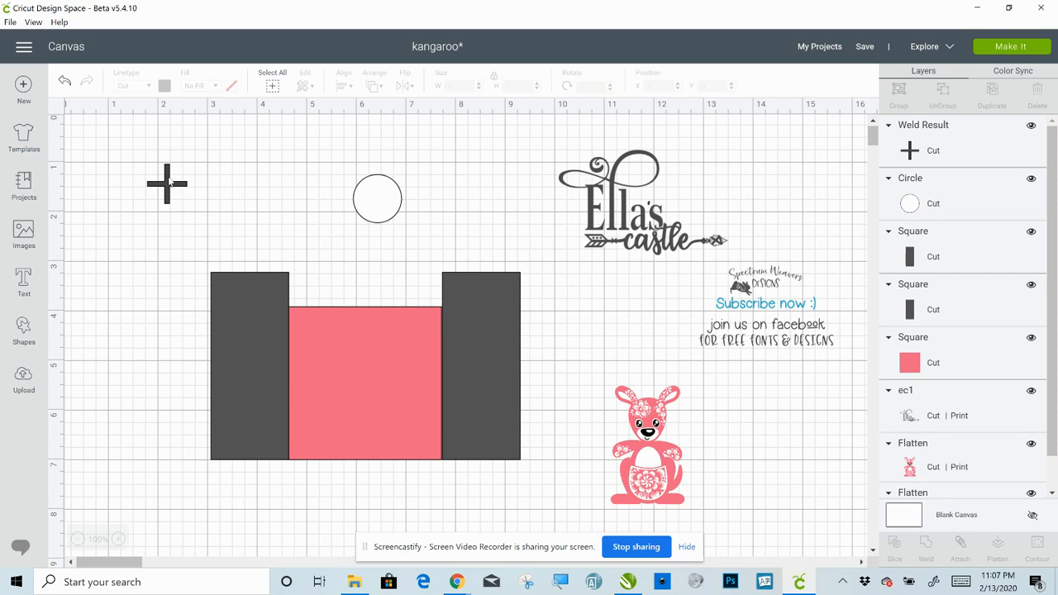
Place the cross over the white circle and enlarge it to about 0.94 inches so it spans the circle
{"action": "left_click_drag", "start_coordinate": [168, 183], "coordinate": [267, 184]}
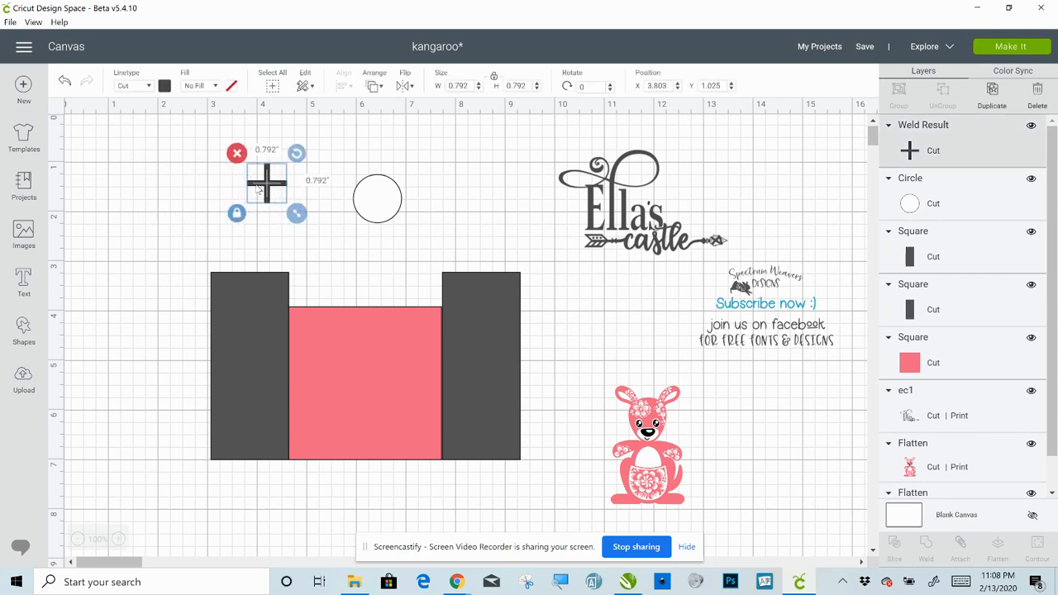
{"action": "left_click_drag", "start_coordinate": [270, 183], "coordinate": [377, 196]}
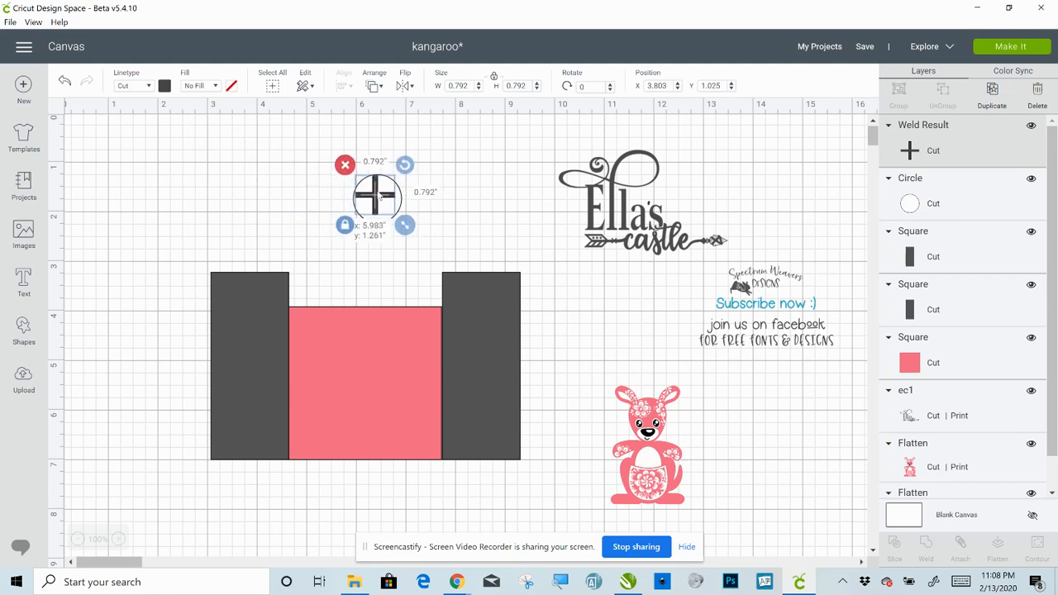
{"action": "left_click_drag", "start_coordinate": [401, 234], "coordinate": [402, 240]}
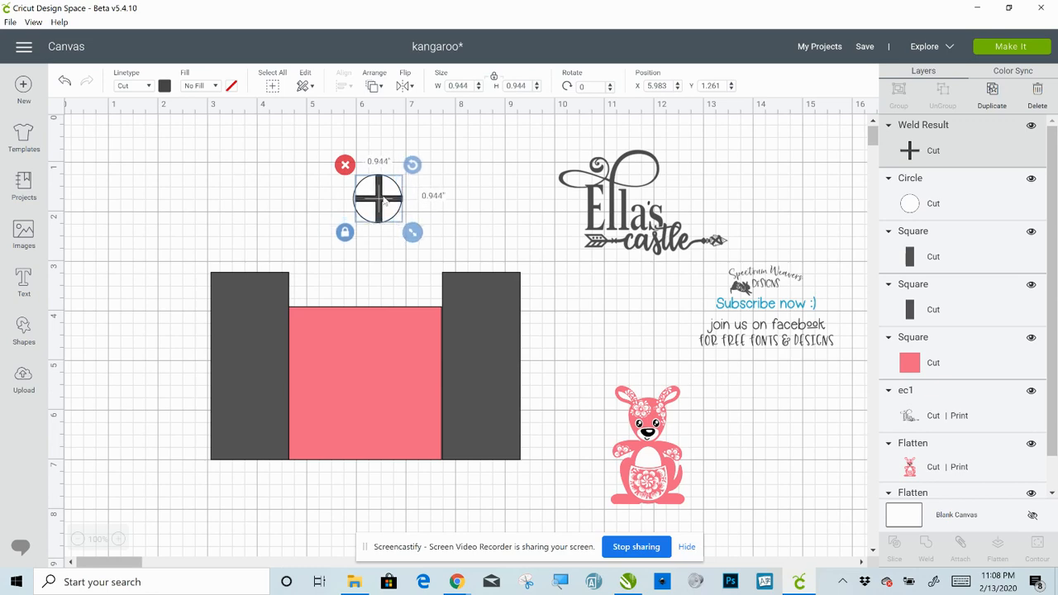
{"action": "left_click_drag", "start_coordinate": [383, 201], "coordinate": [380, 200]}
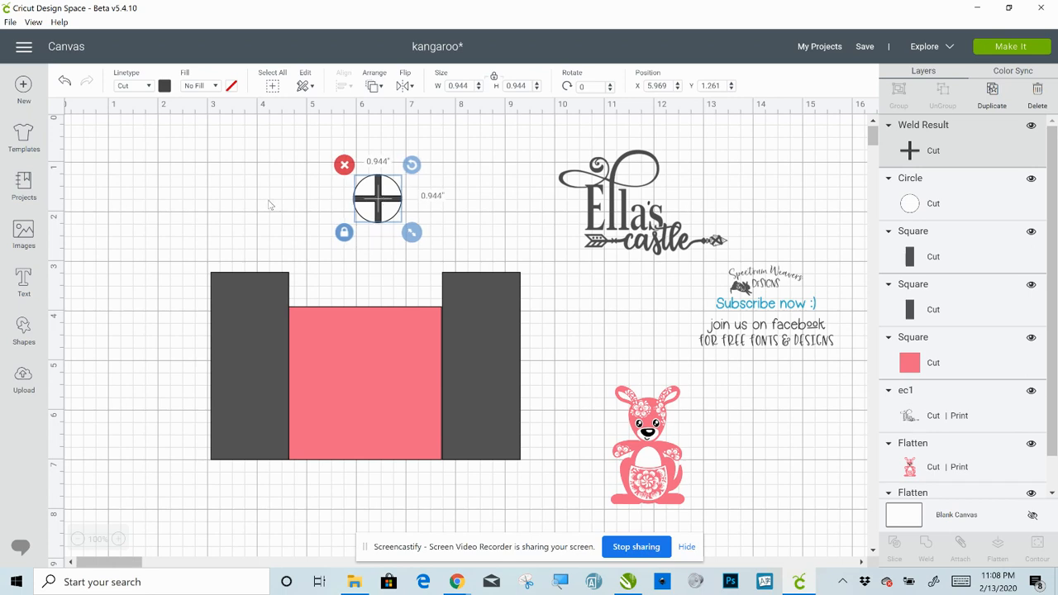
Set the cross's width to 0.972 inches with proportions locked and park it off the circle, above and left of the left tower
{"action": "left_click", "coordinate": [332, 198]}
{"action": "left_click", "coordinate": [367, 191]}
{"action": "left_click", "coordinate": [426, 200]}
{"action": "left_click", "coordinate": [394, 206]}
{"action": "left_click", "coordinate": [452, 213]}
{"action": "left_click_drag", "start_coordinate": [397, 193], "coordinate": [441, 209]}
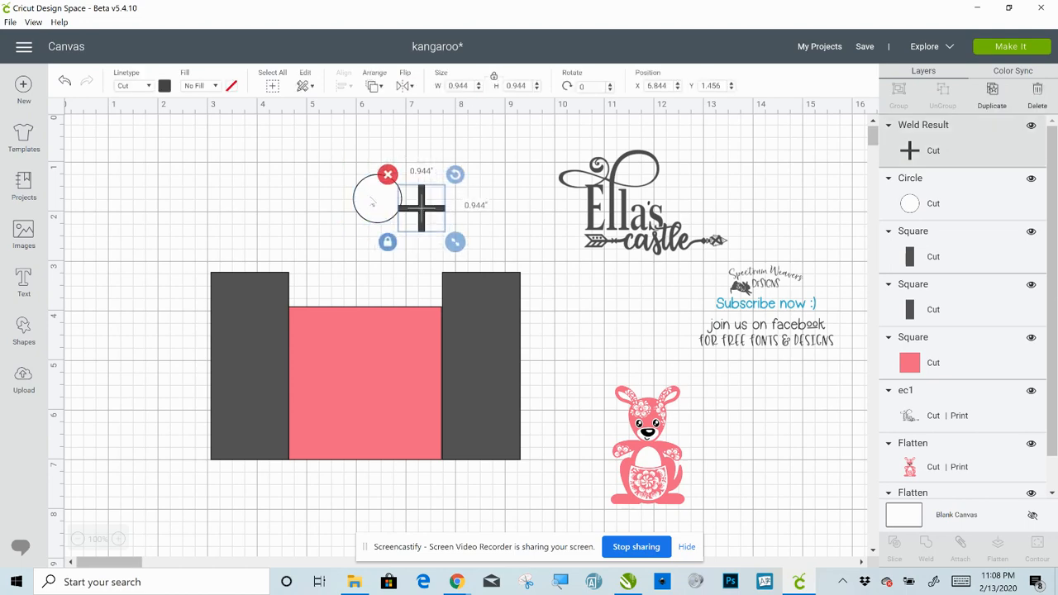
{"action": "left_click", "coordinate": [373, 202]}
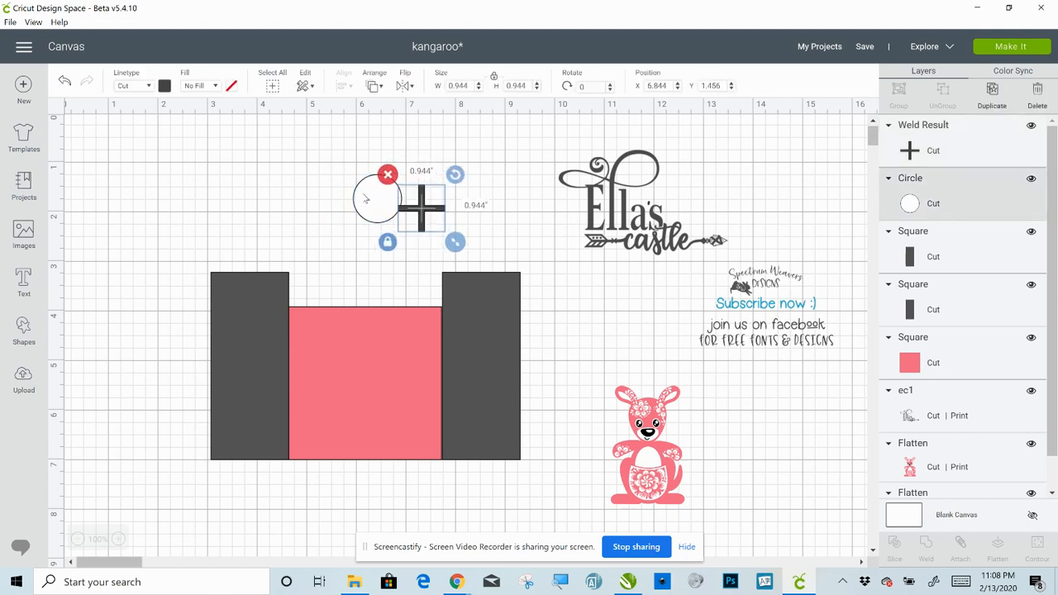
{"action": "left_click", "coordinate": [428, 213]}
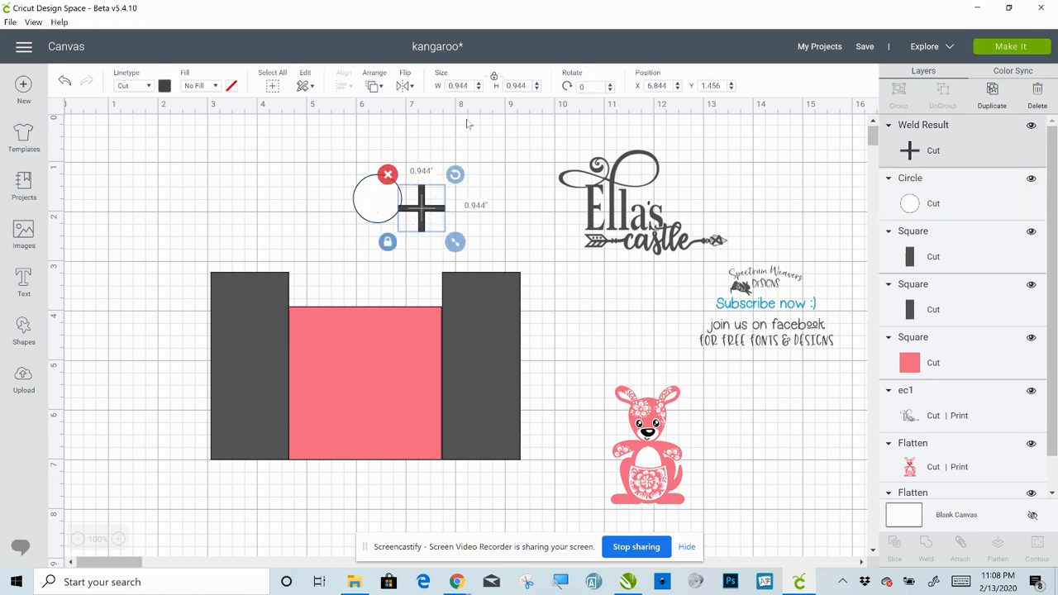
{"action": "left_click", "coordinate": [470, 85]}
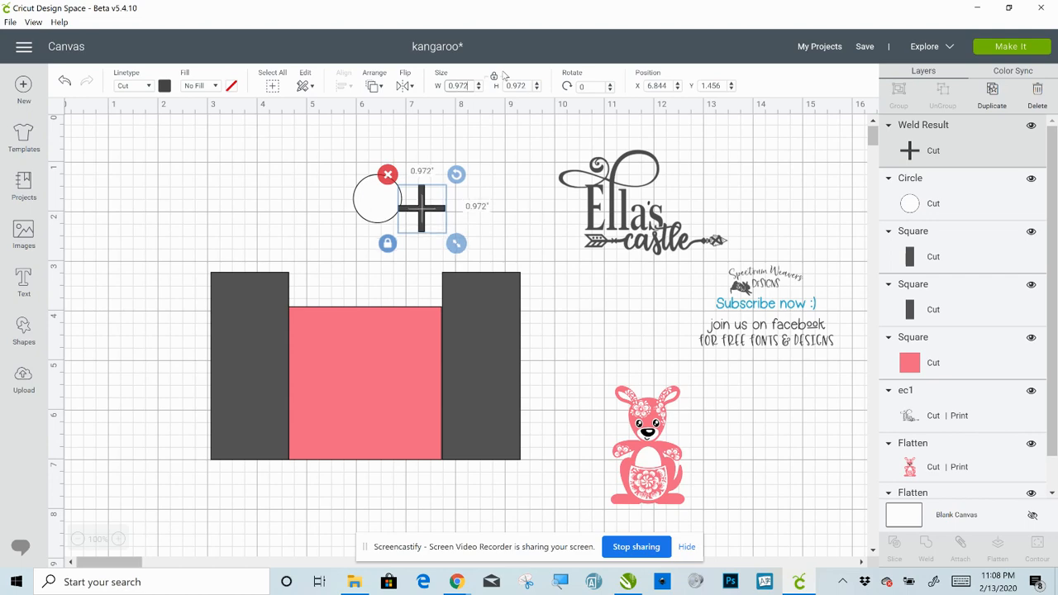
{"action": "left_click", "coordinate": [471, 223]}
{"action": "left_click_drag", "start_coordinate": [410, 210], "coordinate": [124, 173]}
Move the white circle onto the left dark gray tower, near the tower's upper end
{"action": "left_click", "coordinate": [397, 203]}
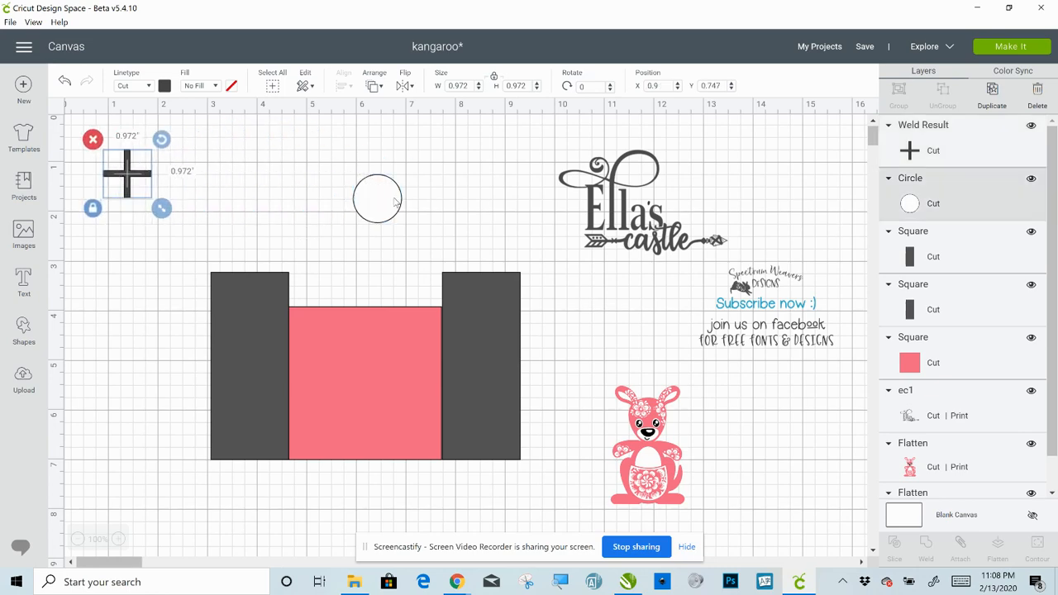
{"action": "left_click_drag", "start_coordinate": [397, 203], "coordinate": [267, 315]}
{"action": "left_click", "coordinate": [395, 270]}
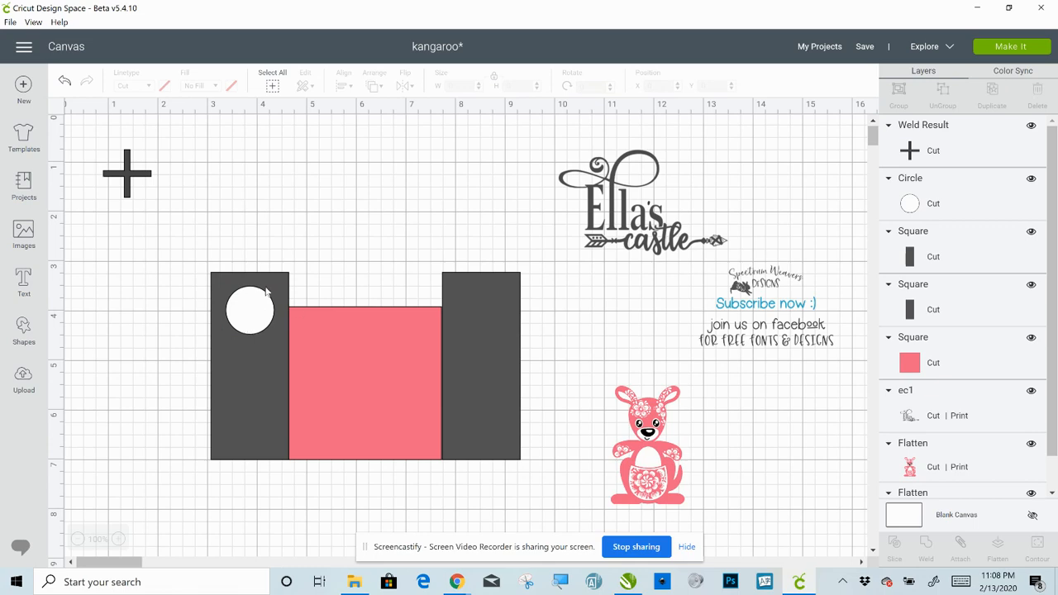
Center the white circle horizontally on the left dark gray tower
{"action": "left_click_drag", "start_coordinate": [251, 229], "coordinate": [268, 324]}
{"action": "left_click", "coordinate": [342, 86]}
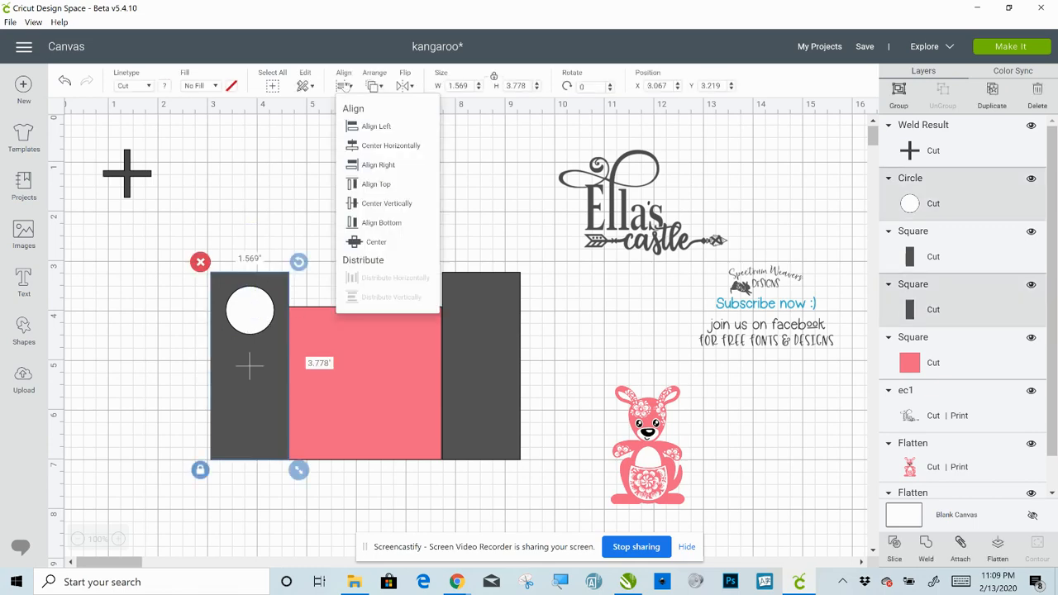
{"action": "left_click", "coordinate": [385, 148]}
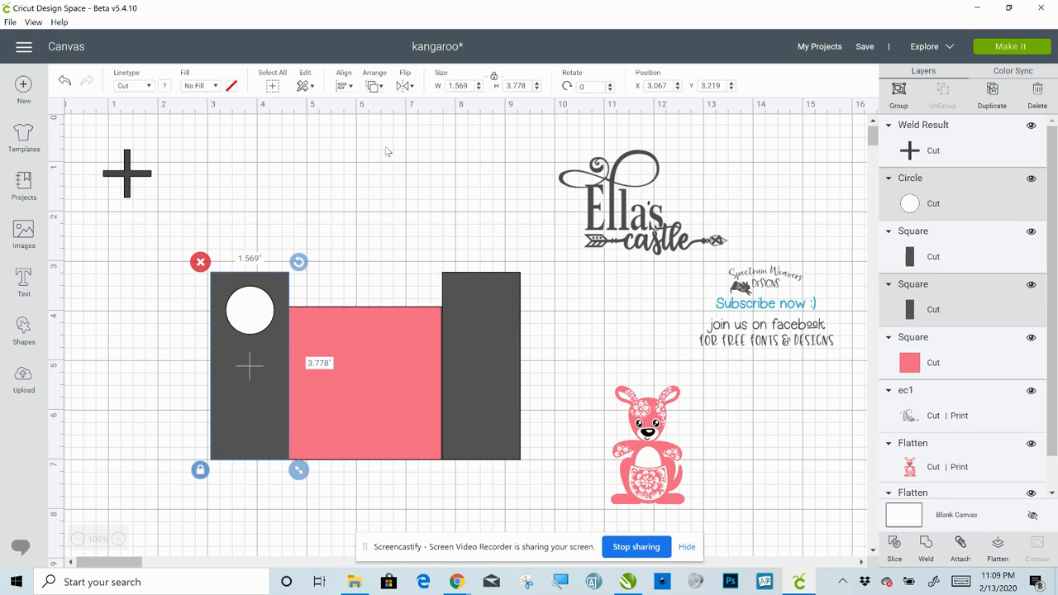
{"action": "left_click", "coordinate": [267, 180]}
Slice the left tower with the white circle to cut a round window opening
{"action": "left_click", "coordinate": [250, 310]}
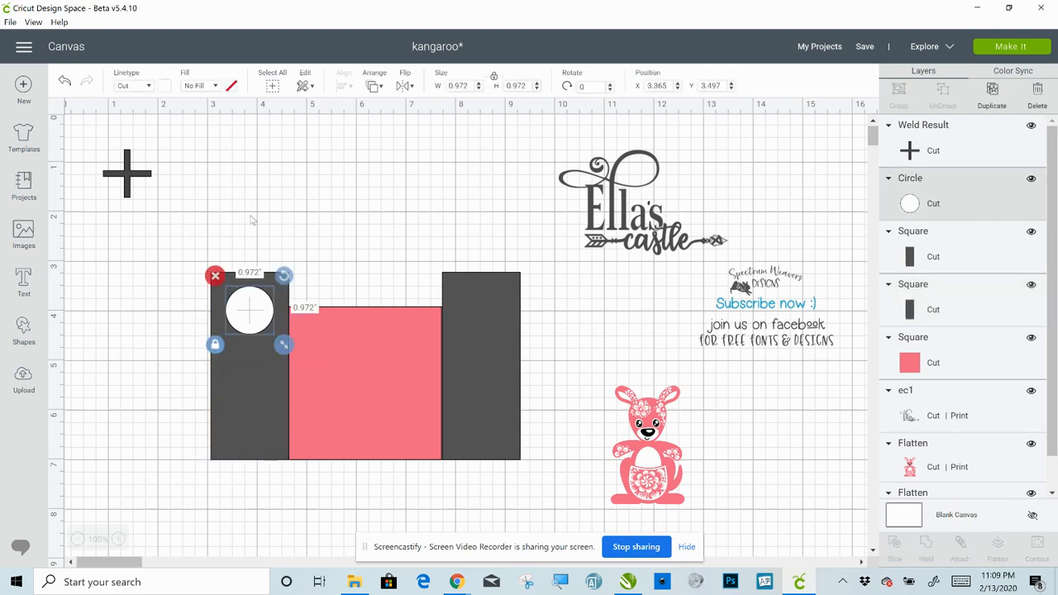
{"action": "left_click", "coordinate": [238, 374], "text": "shift"}
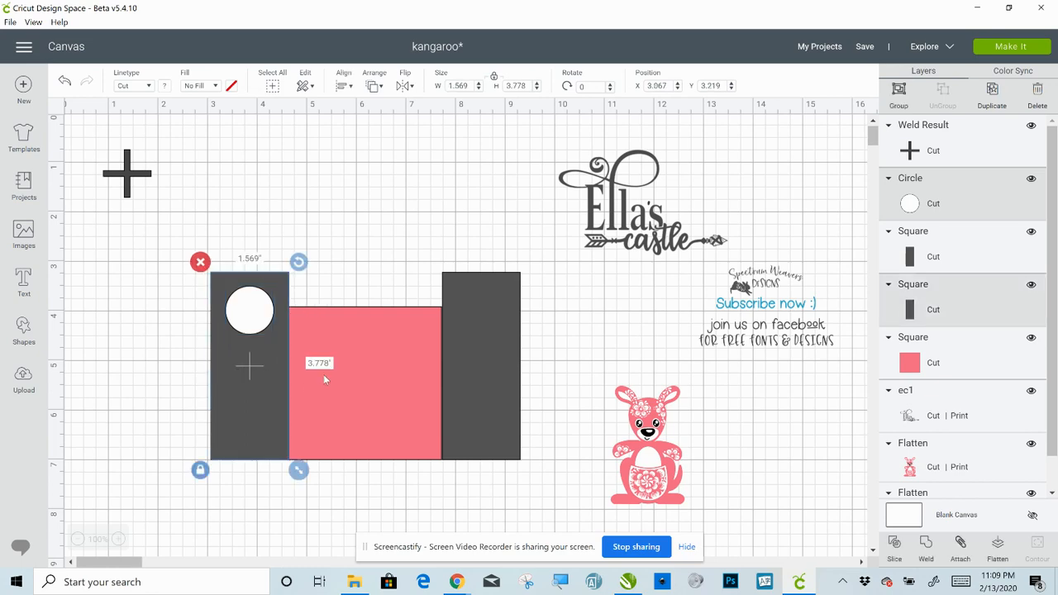
{"action": "left_click", "coordinate": [895, 543]}
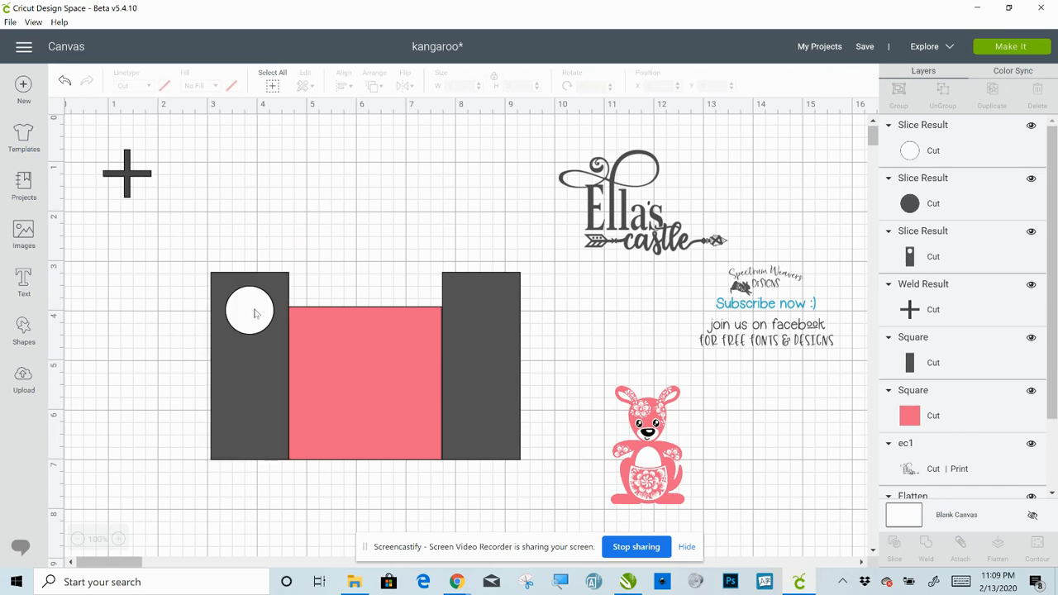
Move the white circle off the left tower to above the pink square, and delete the dark gray circle cut from the tower
{"action": "left_click_drag", "start_coordinate": [255, 313], "coordinate": [392, 162]}
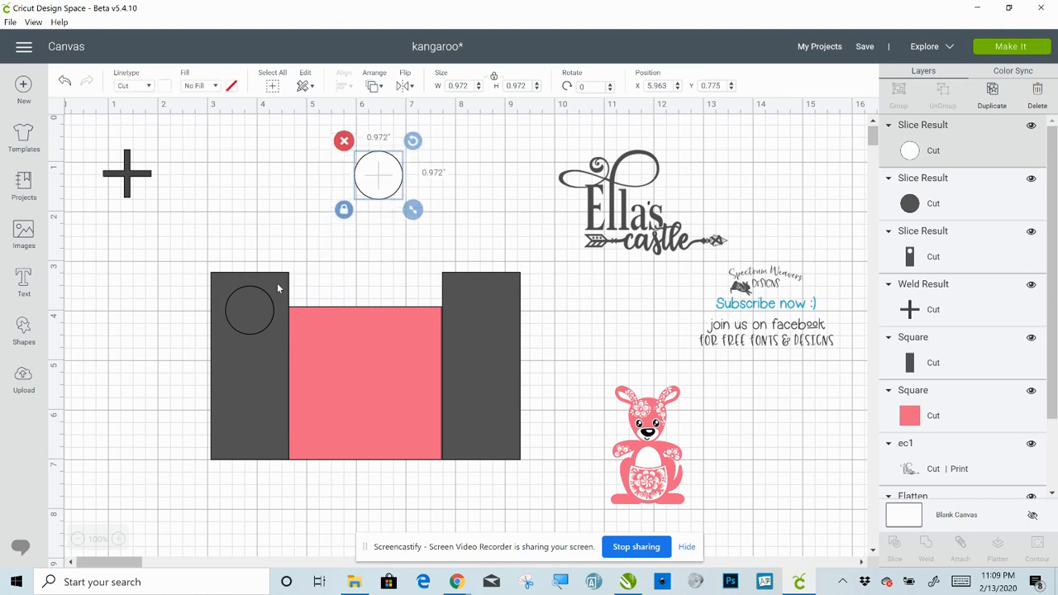
{"action": "left_click", "coordinate": [245, 325]}
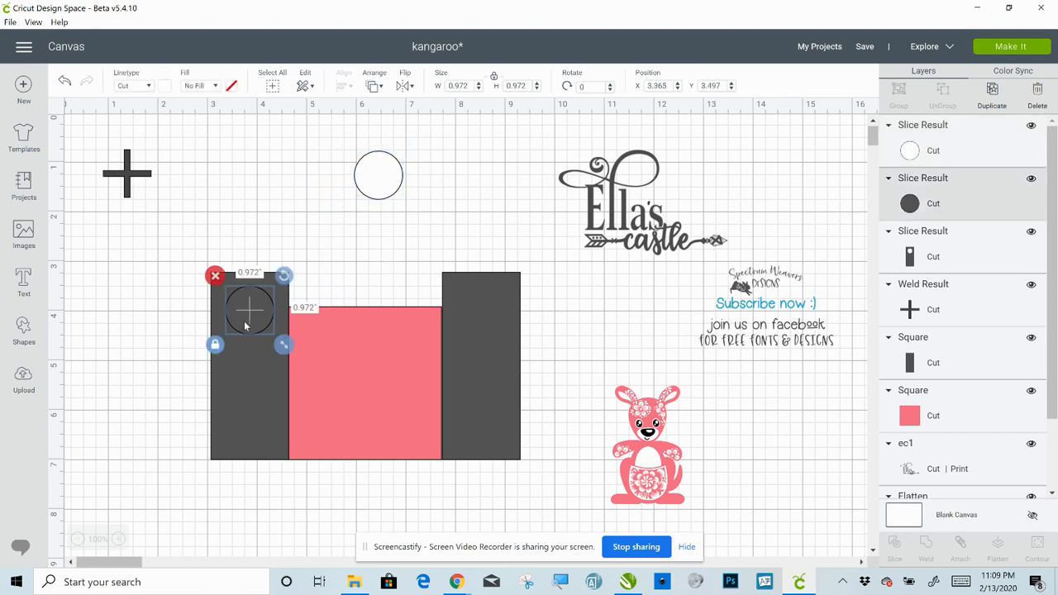
{"action": "left_click_drag", "start_coordinate": [245, 325], "coordinate": [258, 184]}
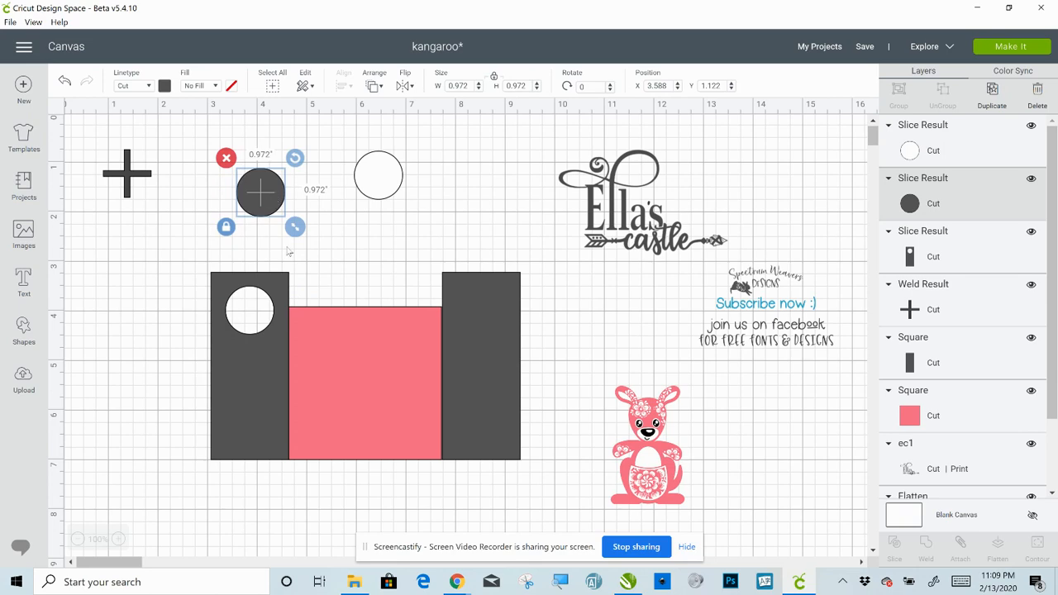
{"action": "key", "text": "Delete"}
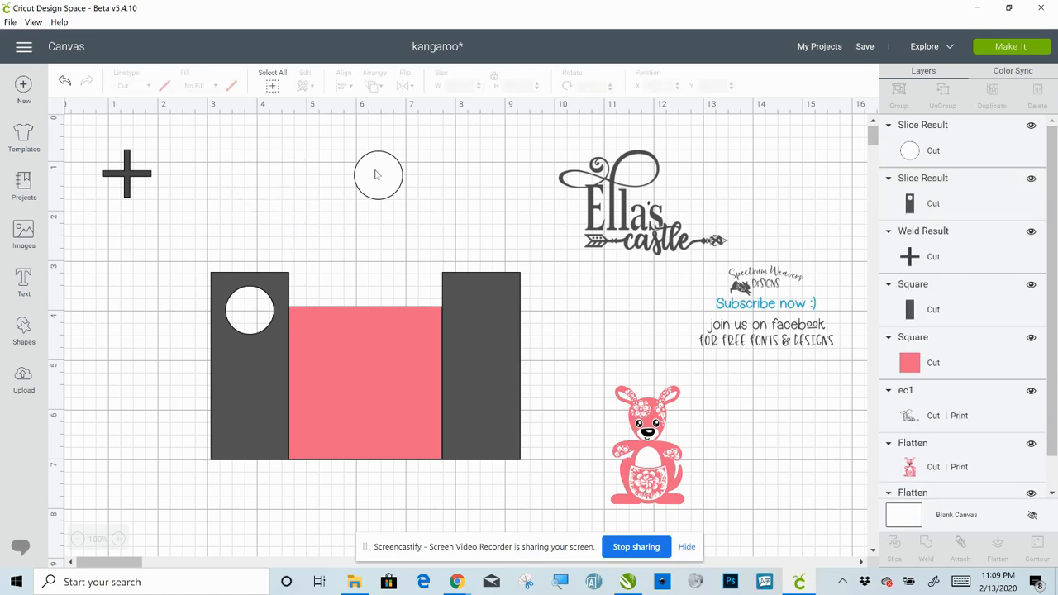
Move the white circle farther up and right, and delete the plain right tower without a window
{"action": "left_click_drag", "start_coordinate": [378, 171], "coordinate": [414, 146]}
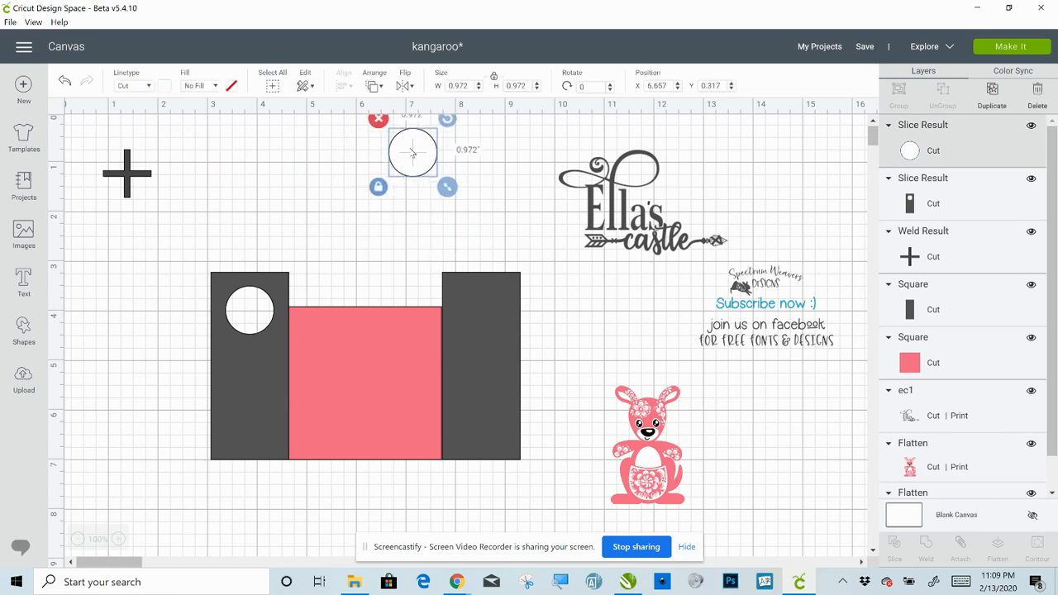
{"action": "left_click", "coordinate": [486, 313]}
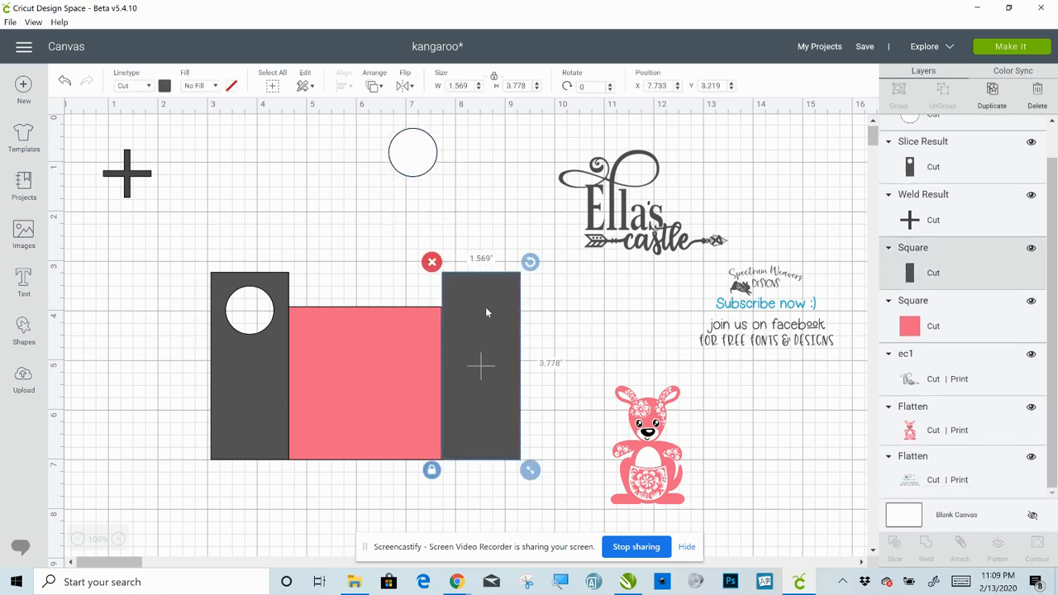
{"action": "key", "text": "Delete"}
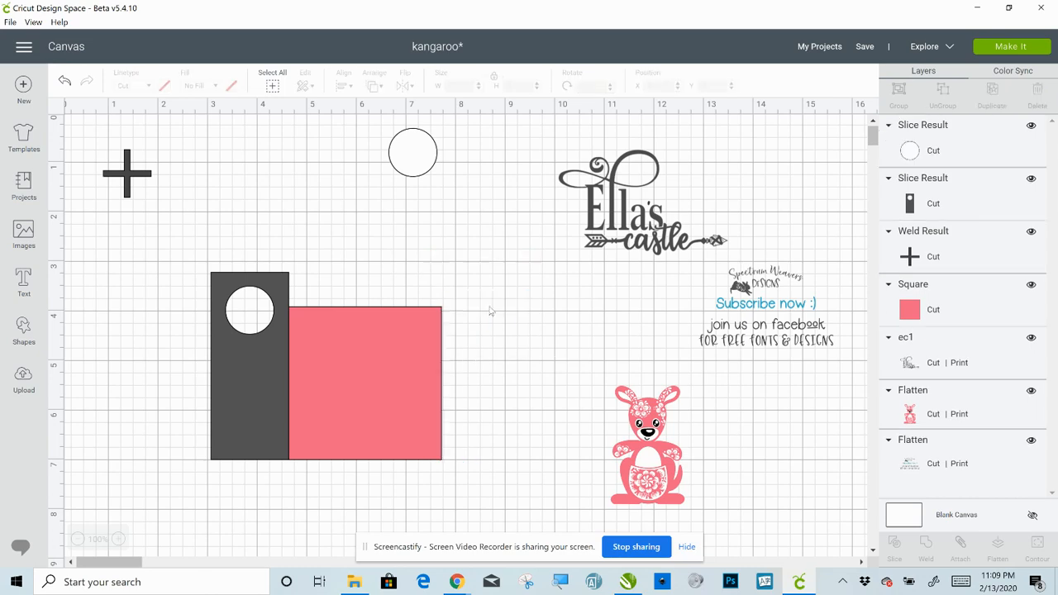
{"action": "left_click", "coordinate": [255, 351]}
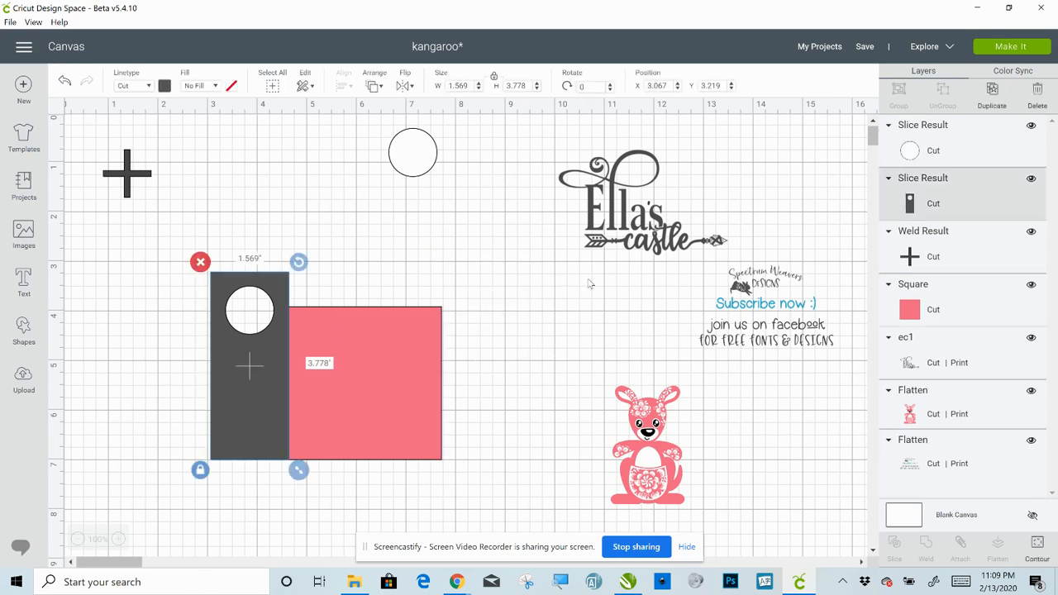
{"action": "left_click", "coordinate": [993, 88]}
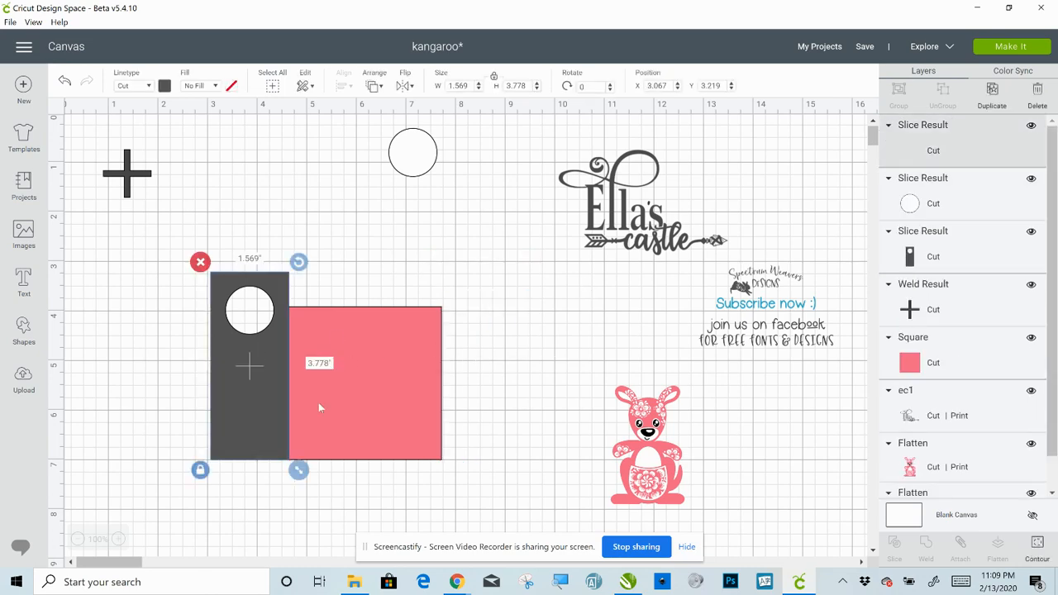
{"action": "left_click_drag", "start_coordinate": [281, 397], "coordinate": [464, 364]}
{"action": "key", "text": "Delete"}
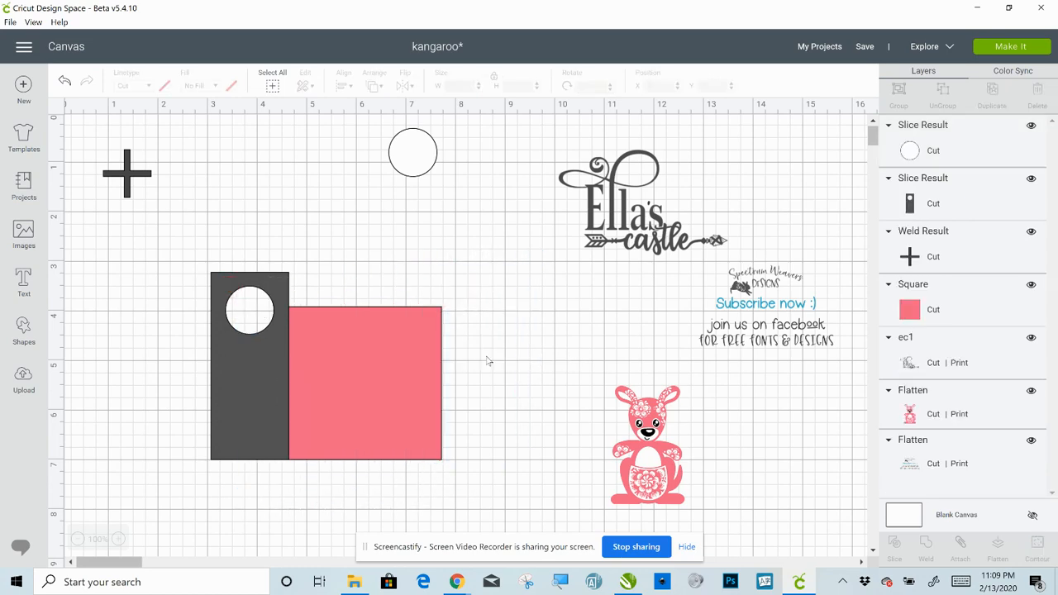
Place the dark gray cross inside the left tower's round window opening so its bars span the circle
{"action": "left_click_drag", "start_coordinate": [133, 180], "coordinate": [257, 314]}
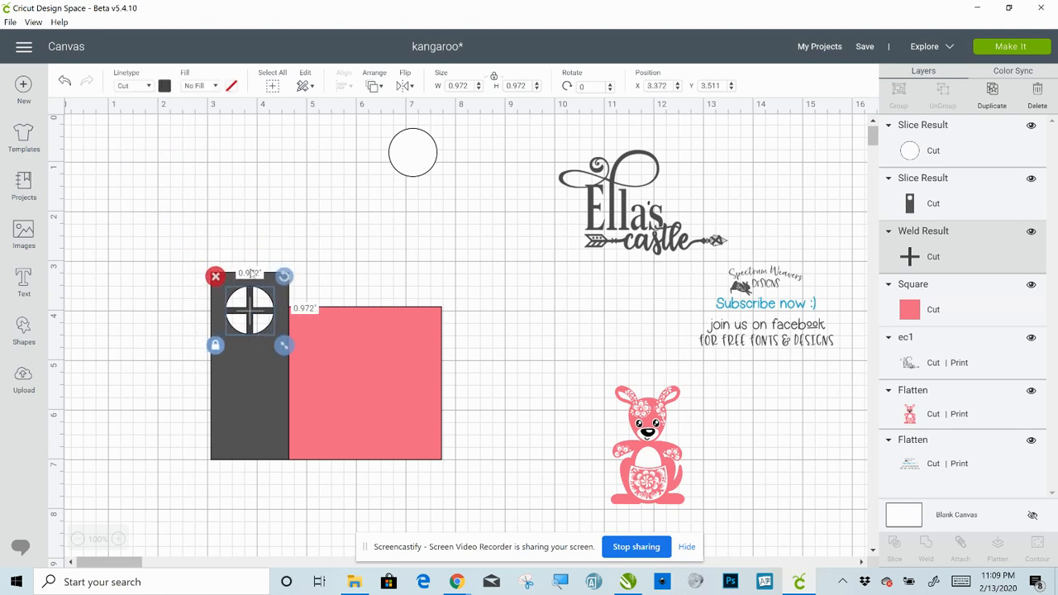
{"action": "left_click", "coordinate": [240, 217]}
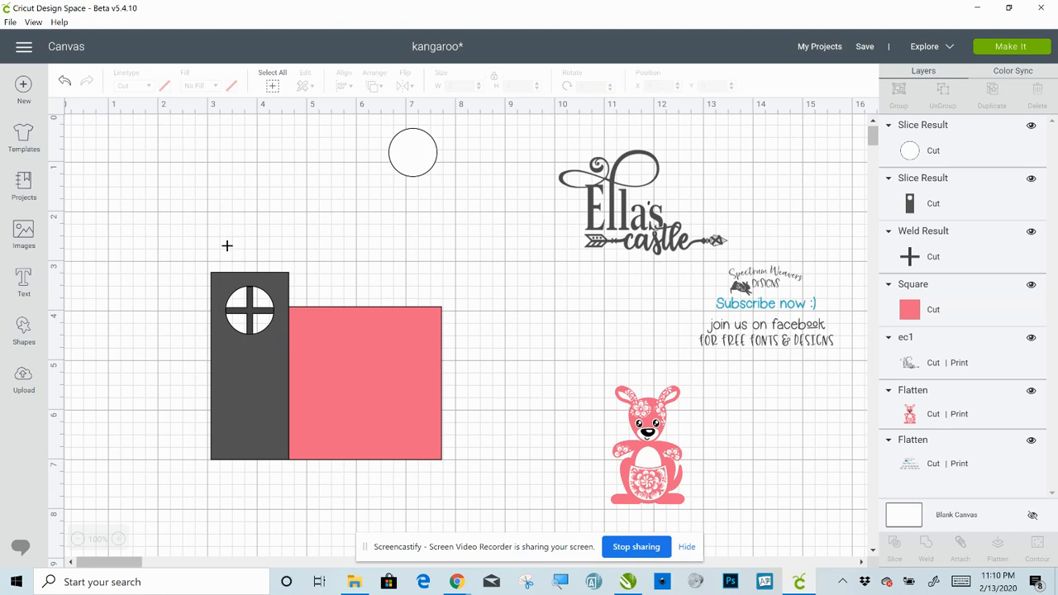
Select the left tower together with the cross in its window and weld them into one shape
{"action": "left_click_drag", "start_coordinate": [225, 232], "coordinate": [265, 306]}
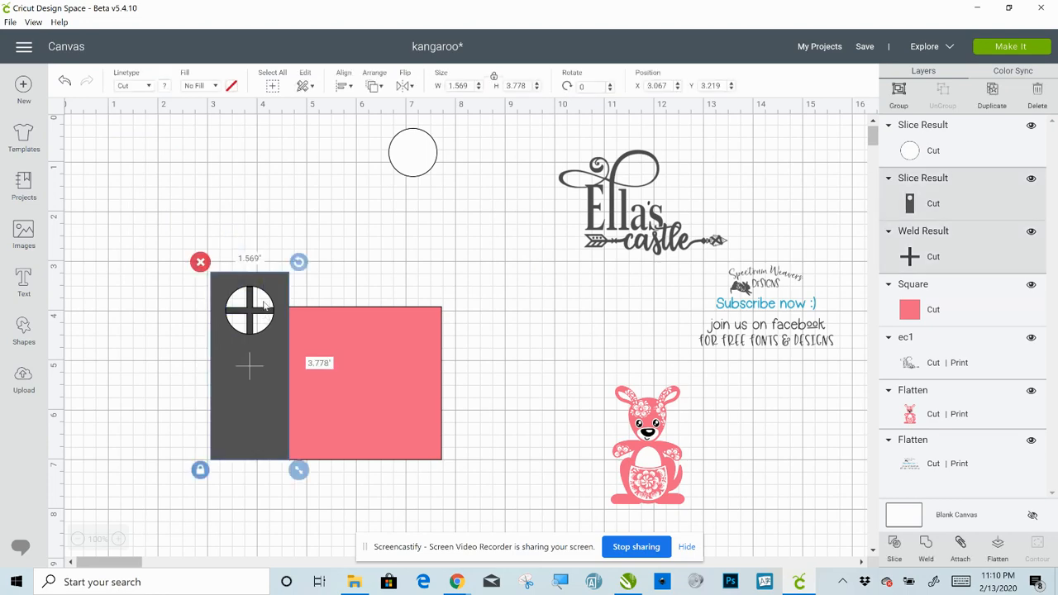
{"action": "left_click", "coordinate": [265, 229]}
{"action": "left_click", "coordinate": [251, 323]}
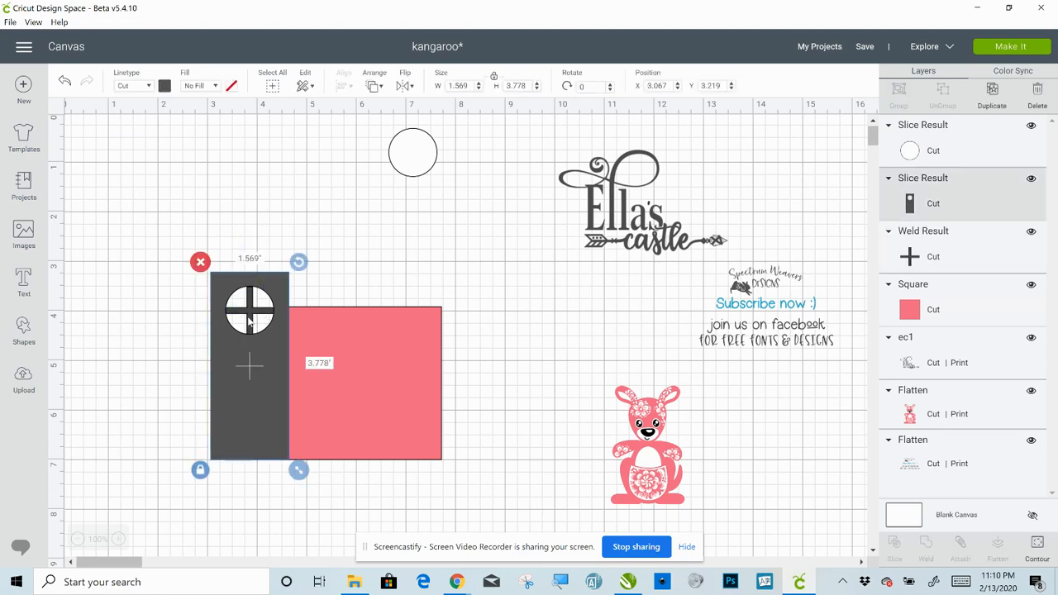
{"action": "left_click", "coordinate": [923, 263]}
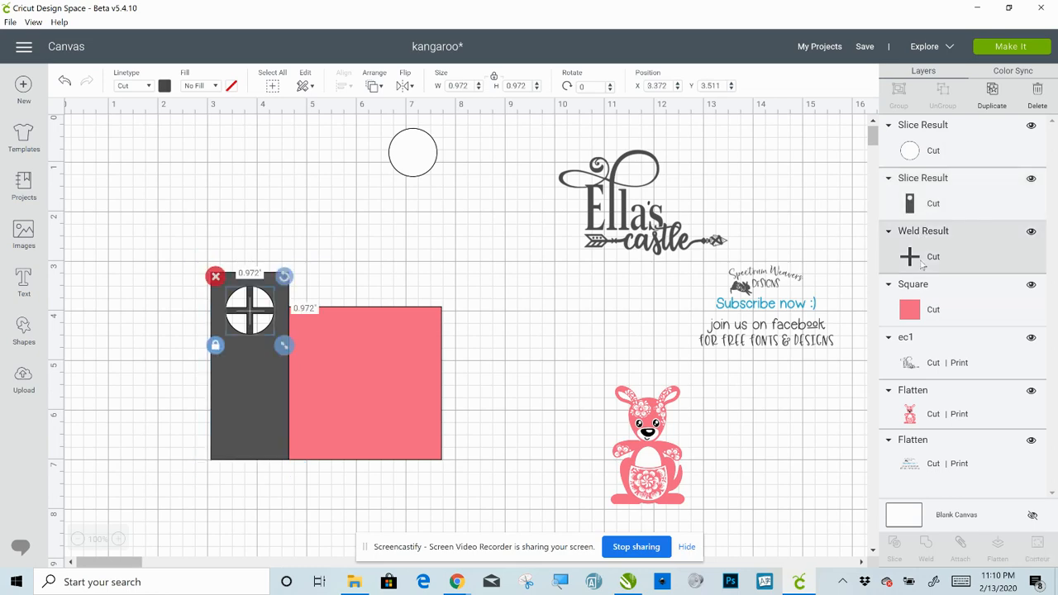
{"action": "left_click", "coordinate": [910, 207]}
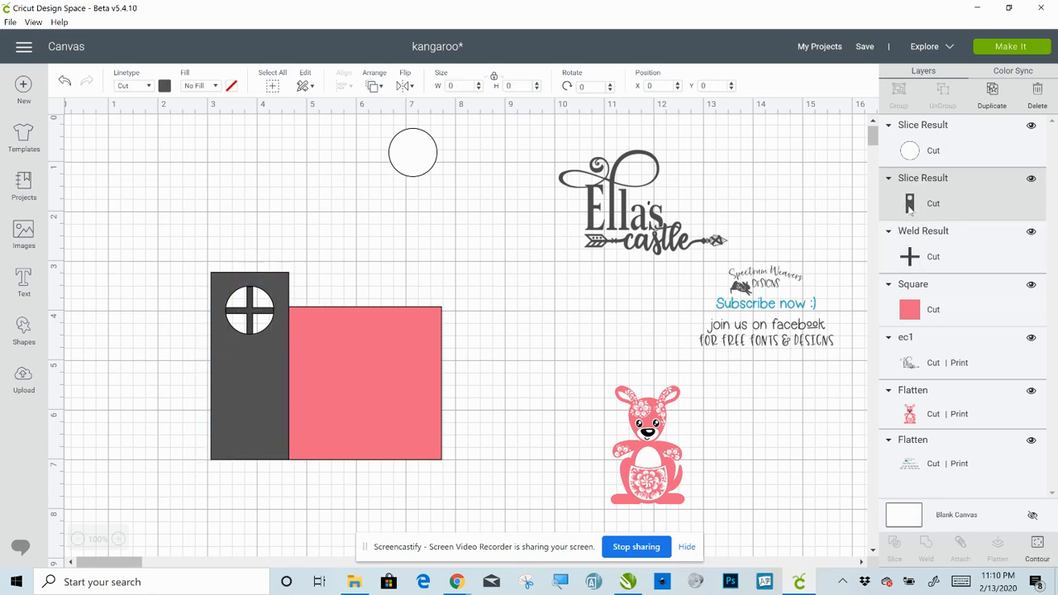
{"action": "left_click", "coordinate": [250, 193]}
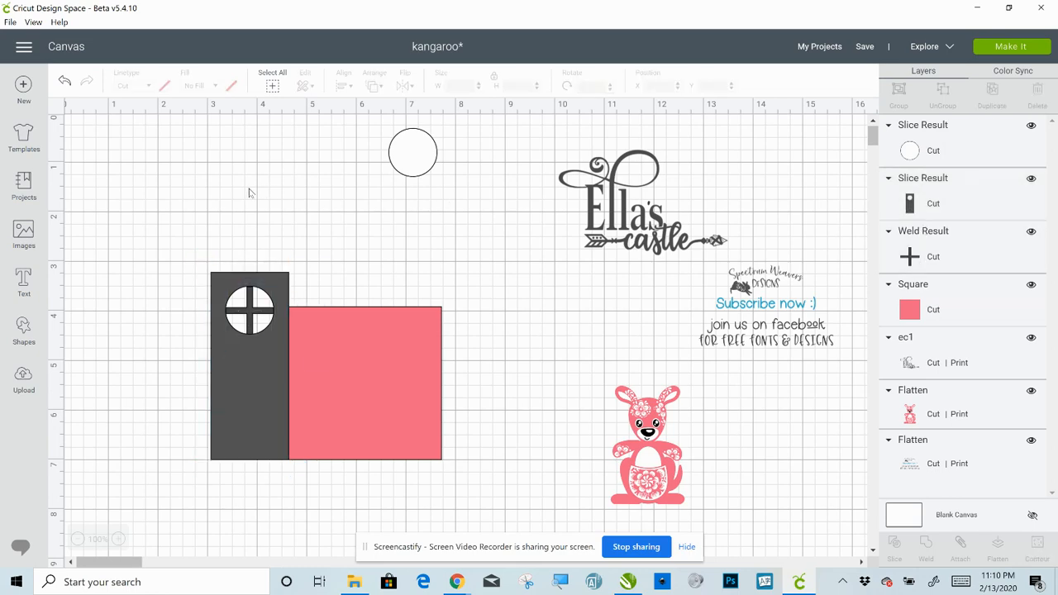
{"action": "left_click_drag", "start_coordinate": [240, 201], "coordinate": [248, 343]}
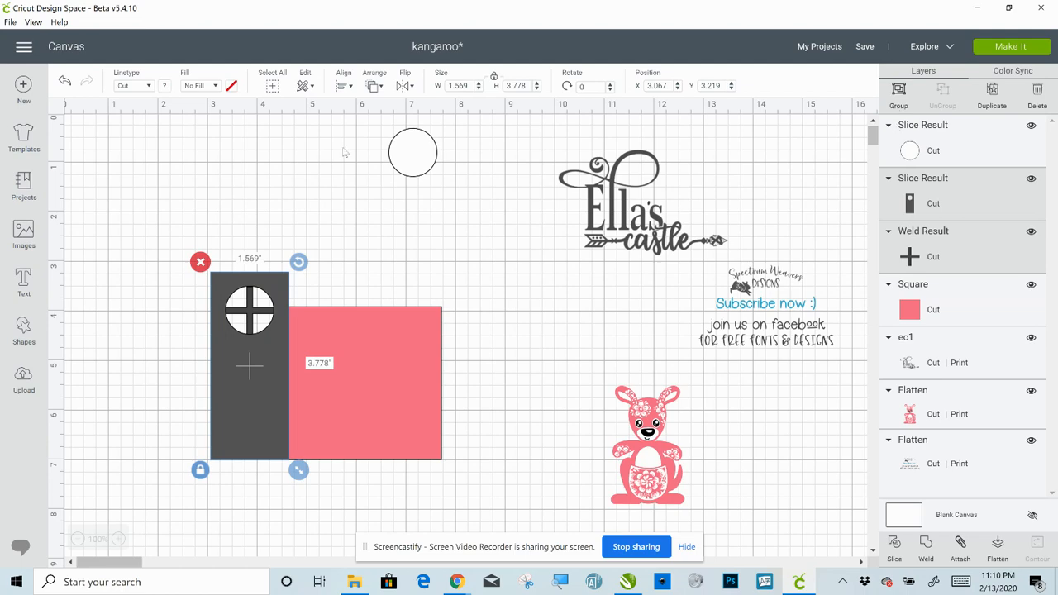
{"action": "left_click", "coordinate": [248, 171]}
{"action": "left_click_drag", "start_coordinate": [229, 222], "coordinate": [244, 312]}
{"action": "left_click", "coordinate": [926, 546]}
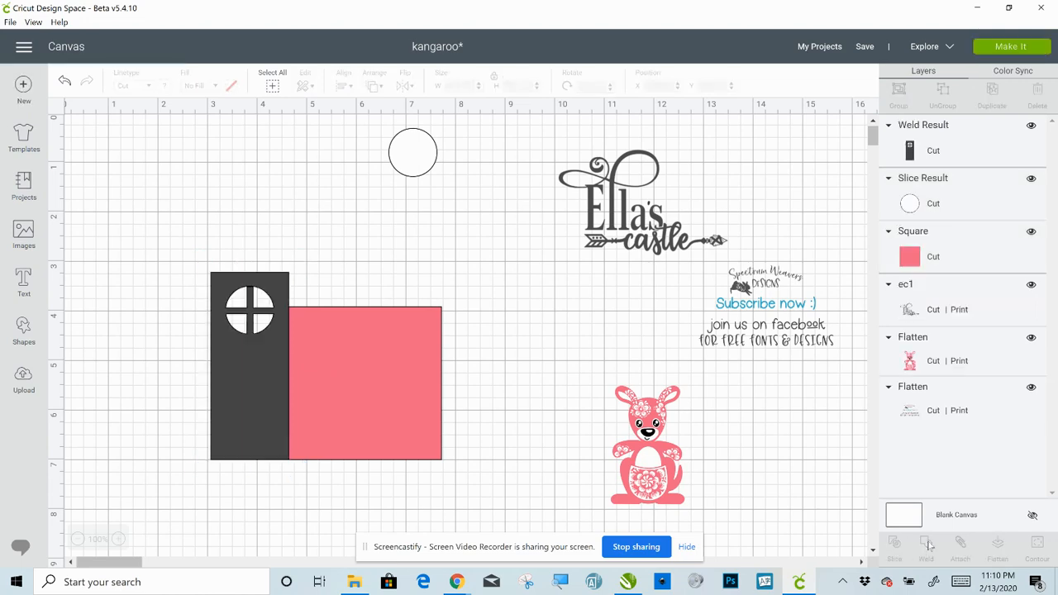
{"action": "left_click", "coordinate": [910, 140]}
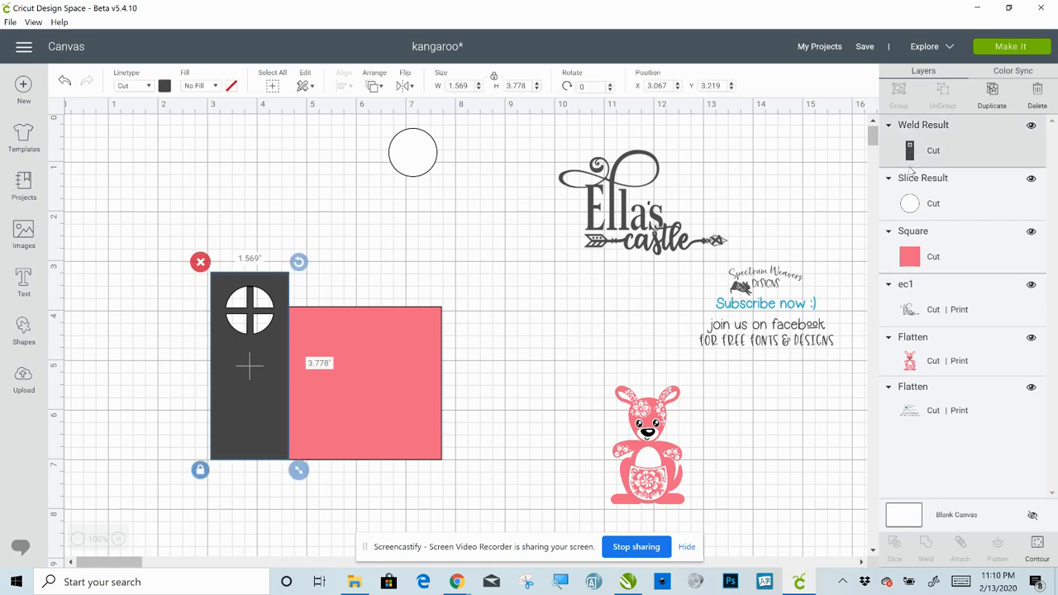
{"action": "left_click", "coordinate": [238, 236]}
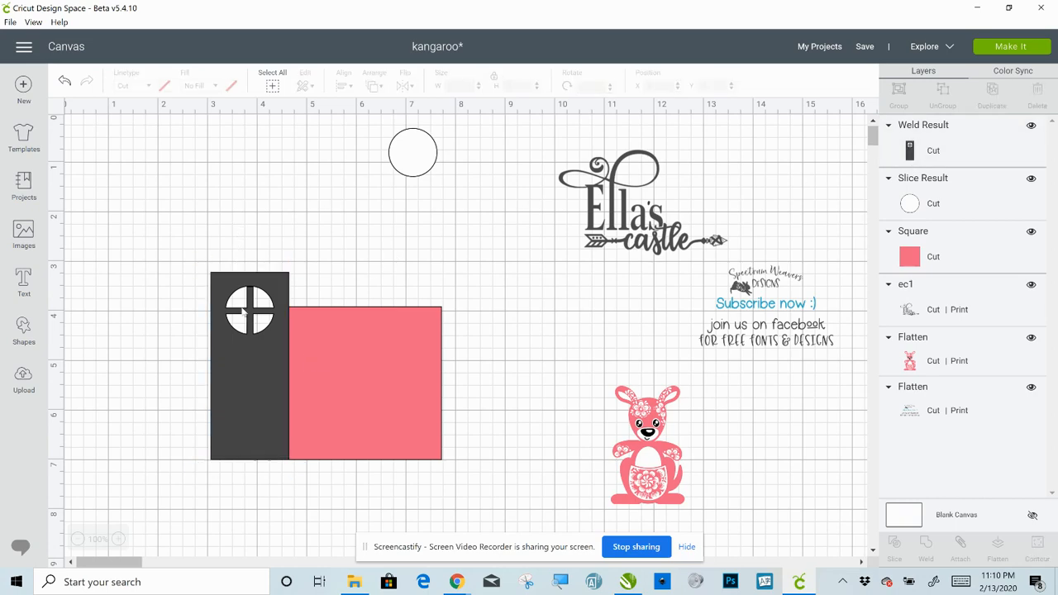
Duplicate the finished window tower and place the copy against the right edge of the pink square
{"action": "left_click", "coordinate": [254, 379]}
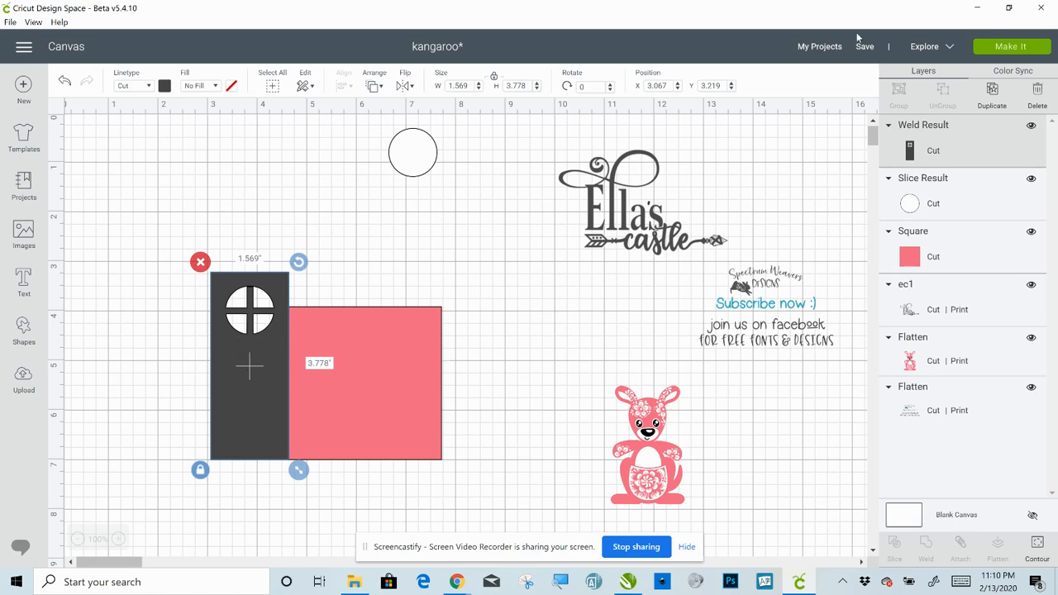
{"action": "left_click", "coordinate": [992, 91]}
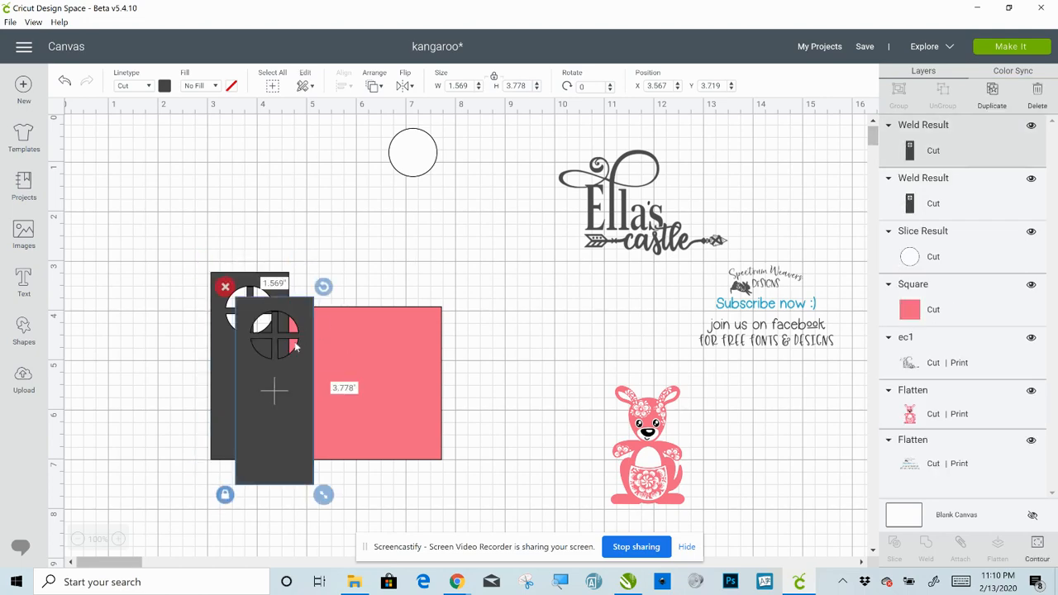
{"action": "left_click_drag", "start_coordinate": [283, 379], "coordinate": [488, 351]}
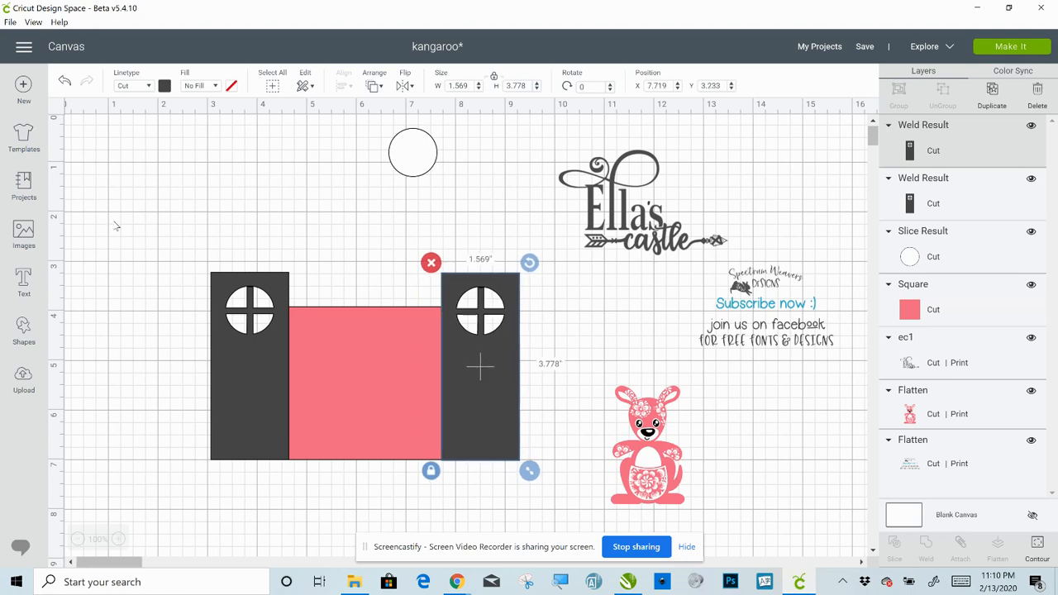
Align the bottom edges of both towers and the pink square
{"action": "left_click_drag", "start_coordinate": [112, 221], "coordinate": [488, 408]}
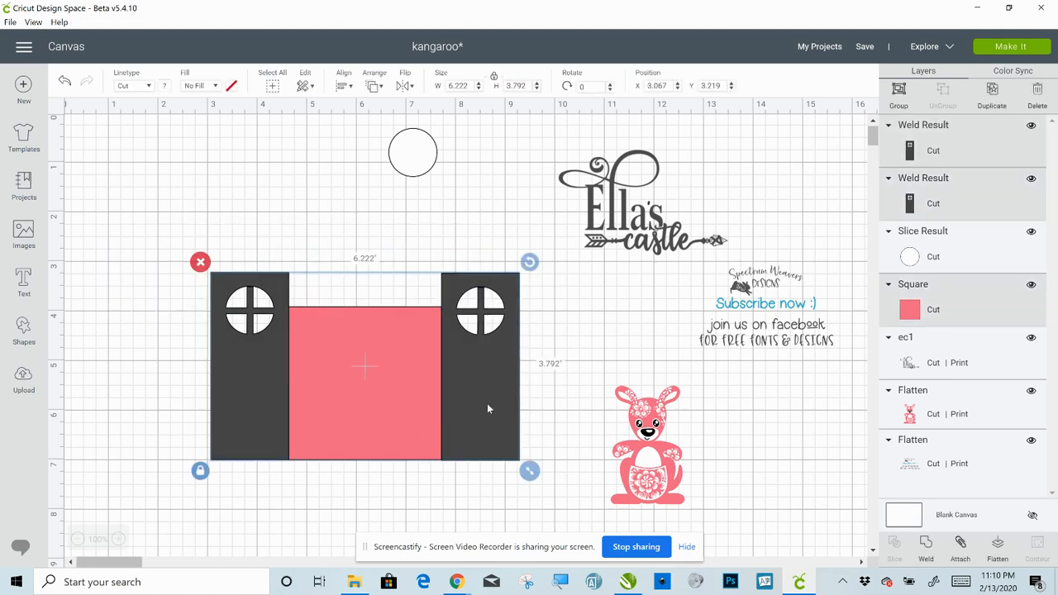
{"action": "left_click", "coordinate": [340, 86]}
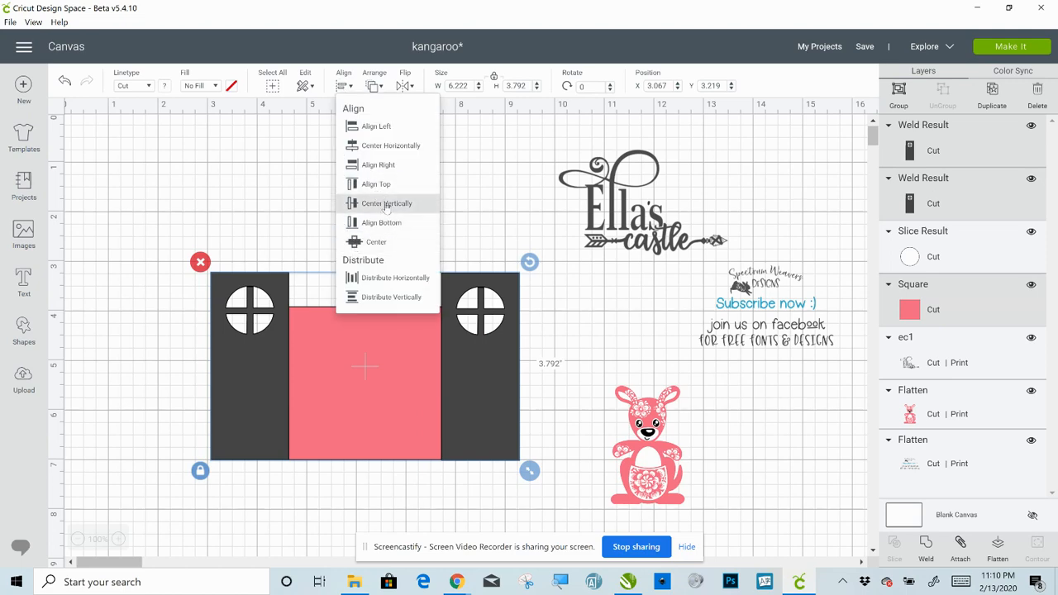
{"action": "left_click", "coordinate": [392, 222]}
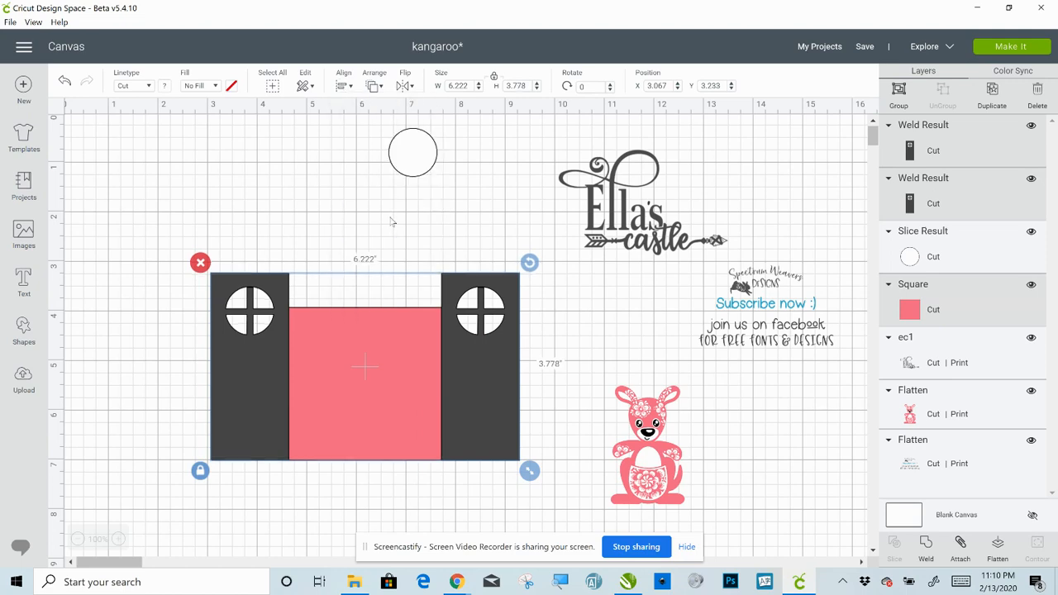
{"action": "left_click", "coordinate": [393, 493]}
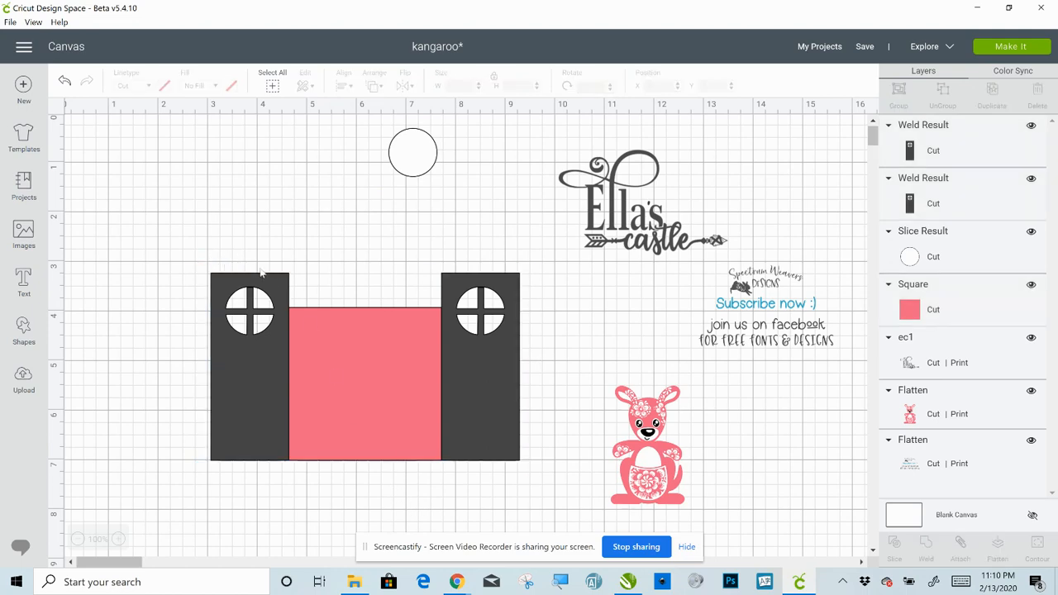
Add a square, unlock its proportions, and shrink it to about 0.278 by 0.375 in at the left tower's top-left corner
{"action": "left_click", "coordinate": [24, 328]}
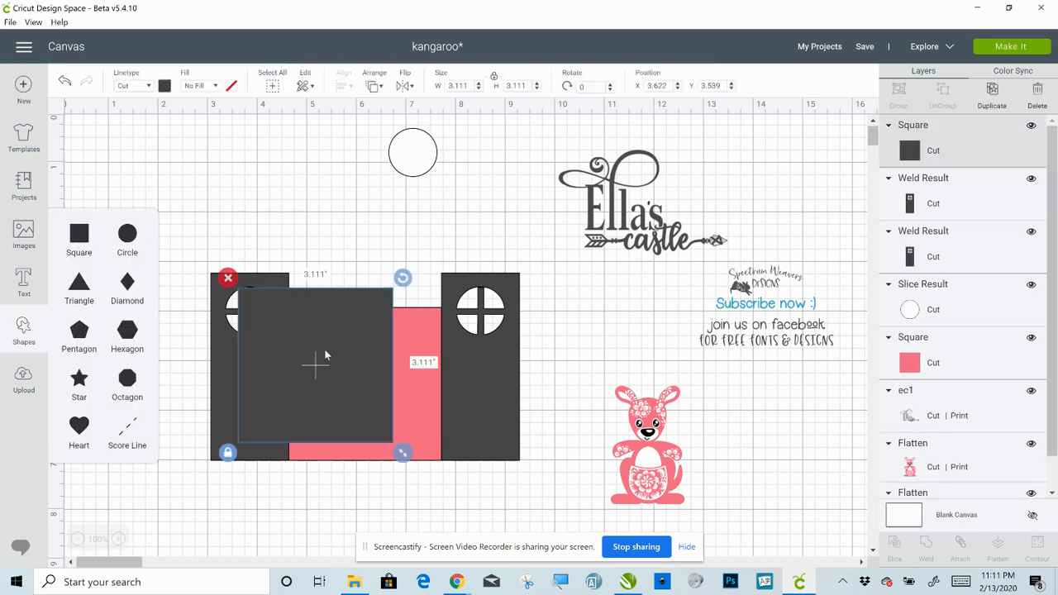
{"action": "left_click", "coordinate": [228, 453]}
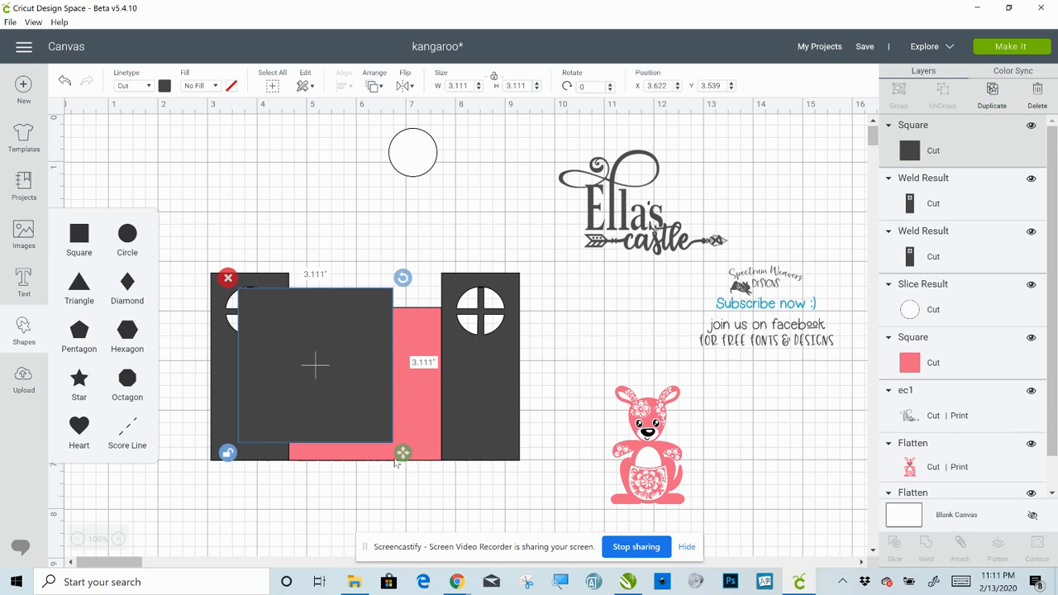
{"action": "left_click_drag", "start_coordinate": [405, 457], "coordinate": [222, 277]}
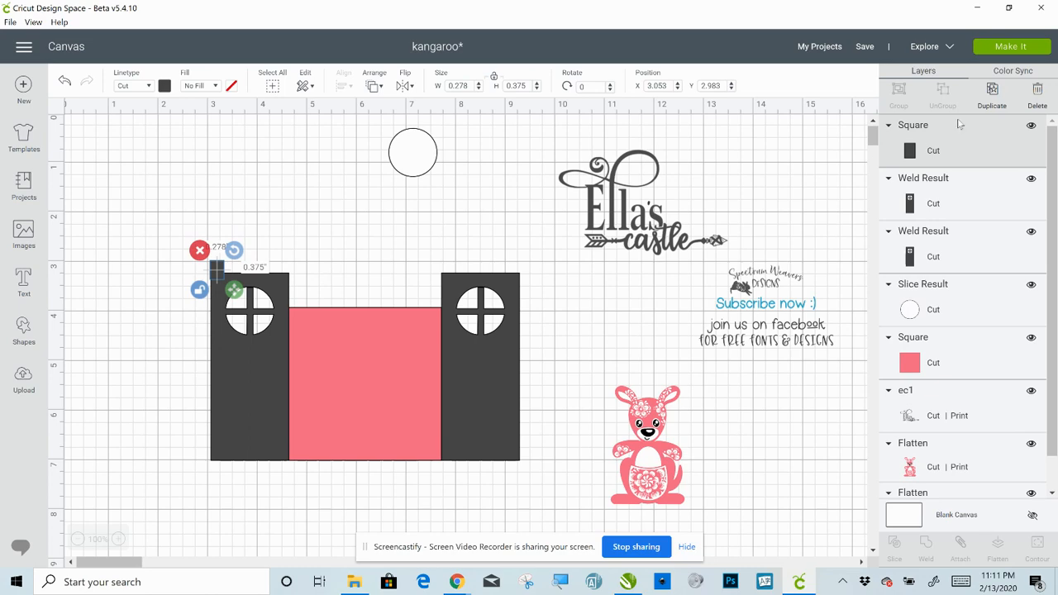
Duplicate the small battlement square three times and space the copies along the left tower's top edge
{"action": "left_click", "coordinate": [994, 89]}
{"action": "left_click", "coordinate": [994, 89]}
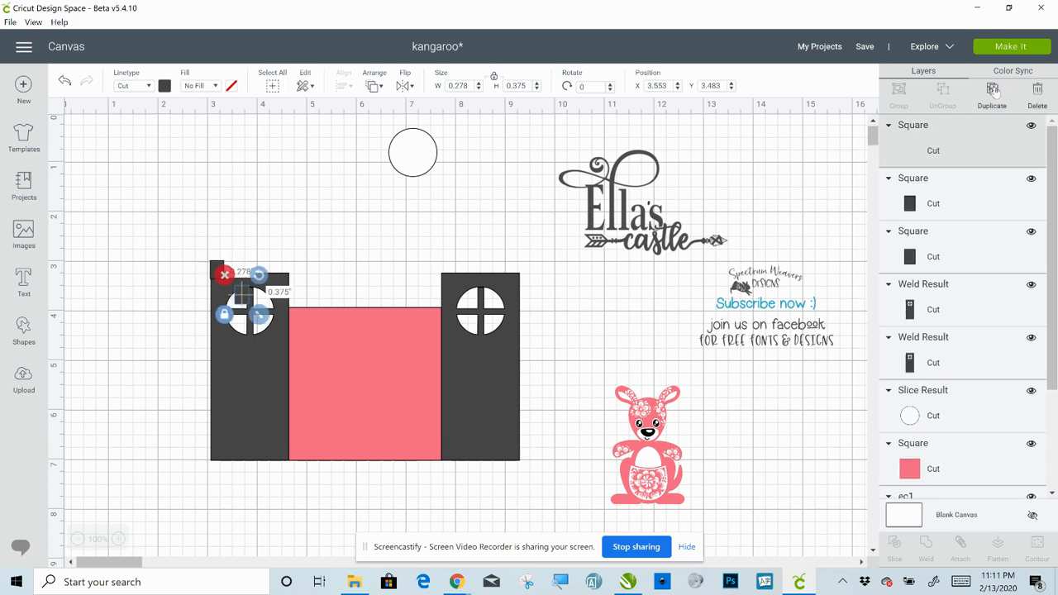
{"action": "left_click", "coordinate": [992, 92]}
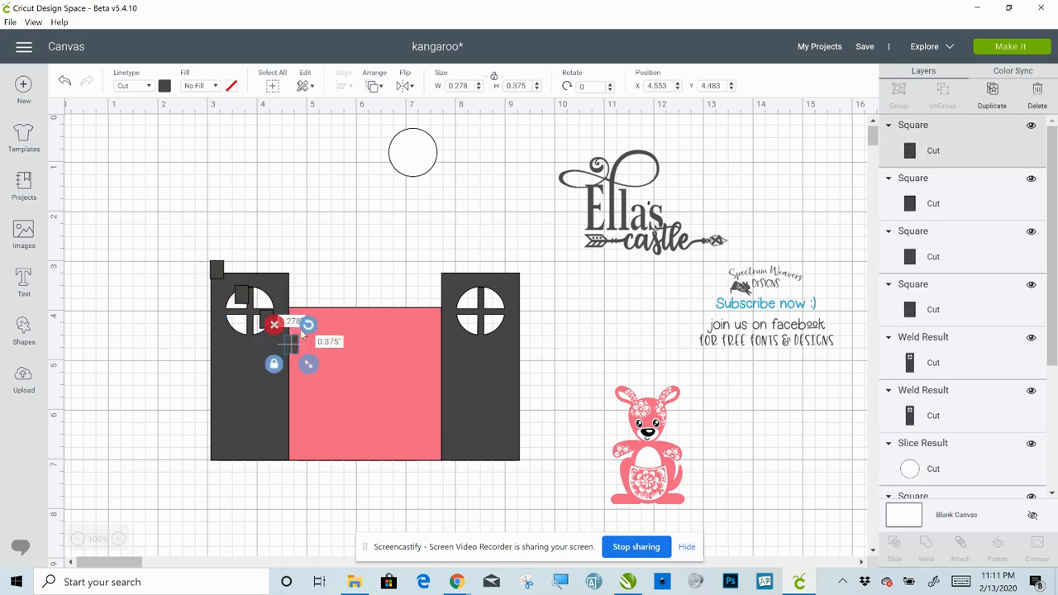
{"action": "left_click_drag", "start_coordinate": [290, 343], "coordinate": [283, 271]}
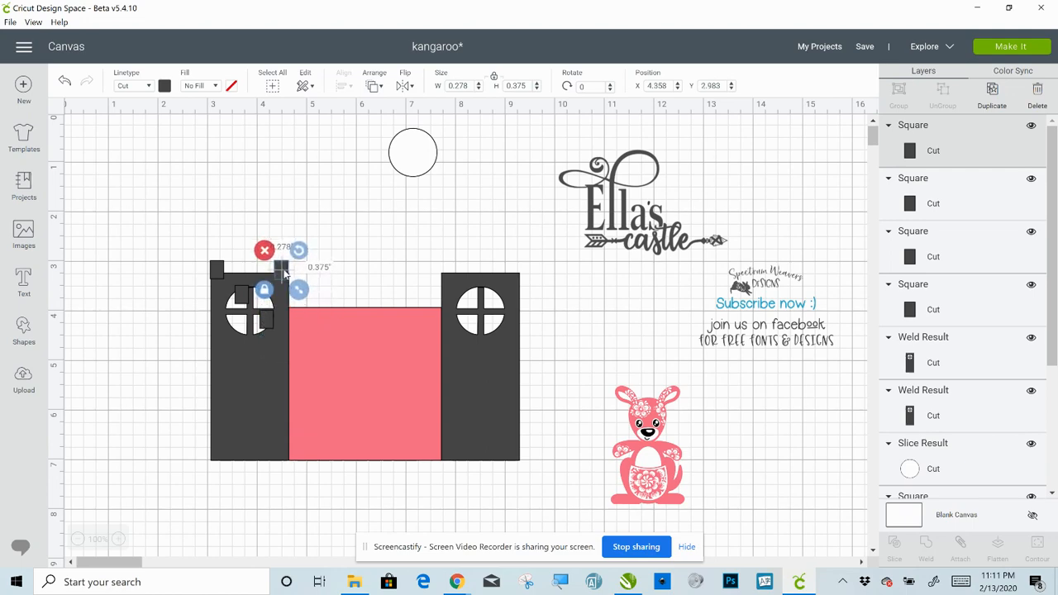
{"action": "left_click_drag", "start_coordinate": [243, 300], "coordinate": [234, 258]}
{"action": "left_click_drag", "start_coordinate": [263, 328], "coordinate": [256, 275]}
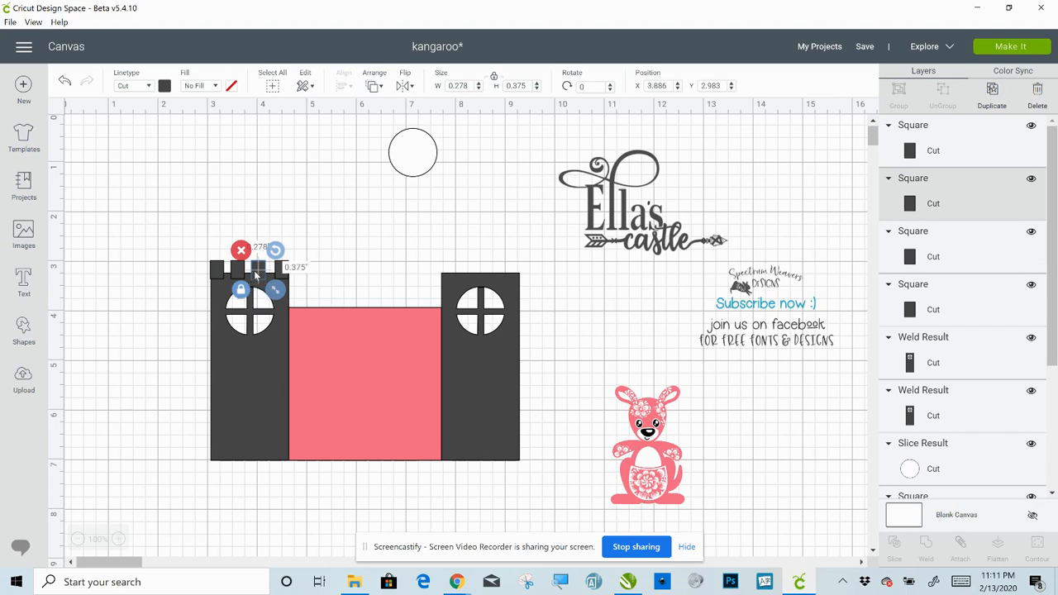
{"action": "left_click", "coordinate": [169, 280]}
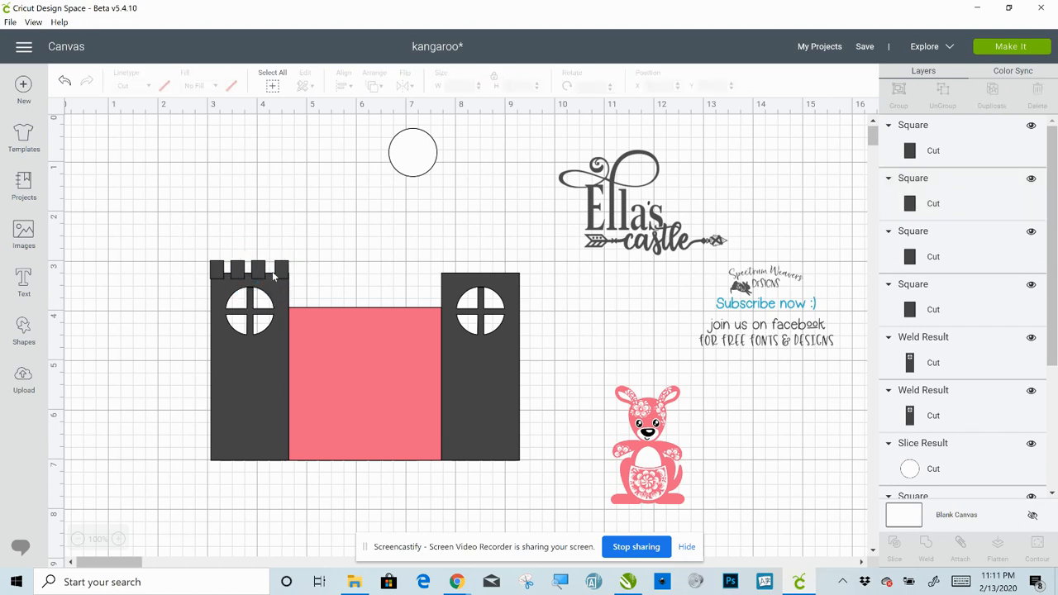
Center the four battlement squares vertically with each other and distribute them horizontally
{"action": "left_click_drag", "start_coordinate": [180, 246], "coordinate": [307, 271]}
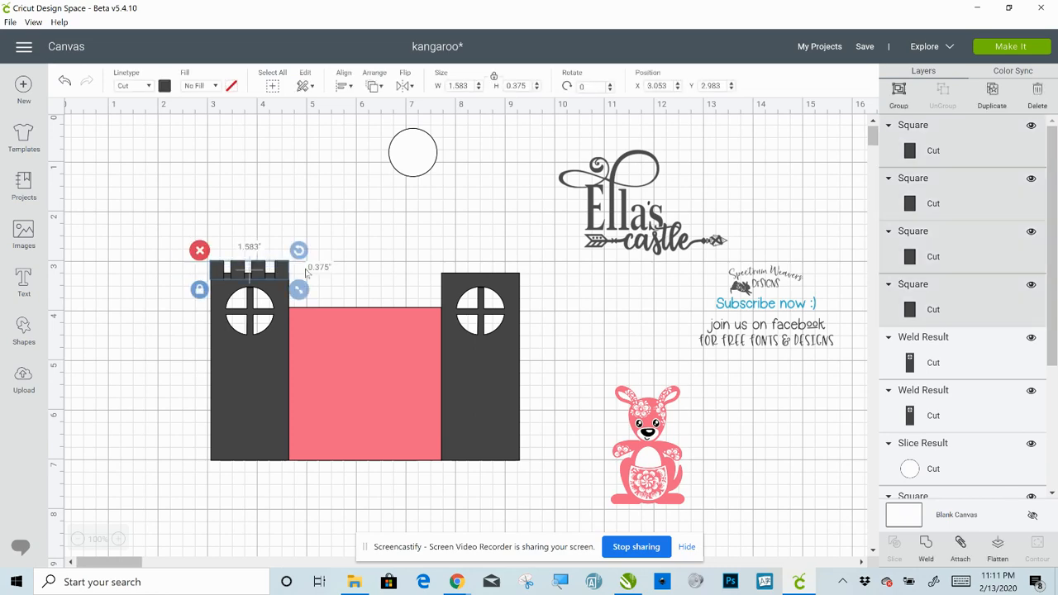
{"action": "left_click", "coordinate": [345, 88]}
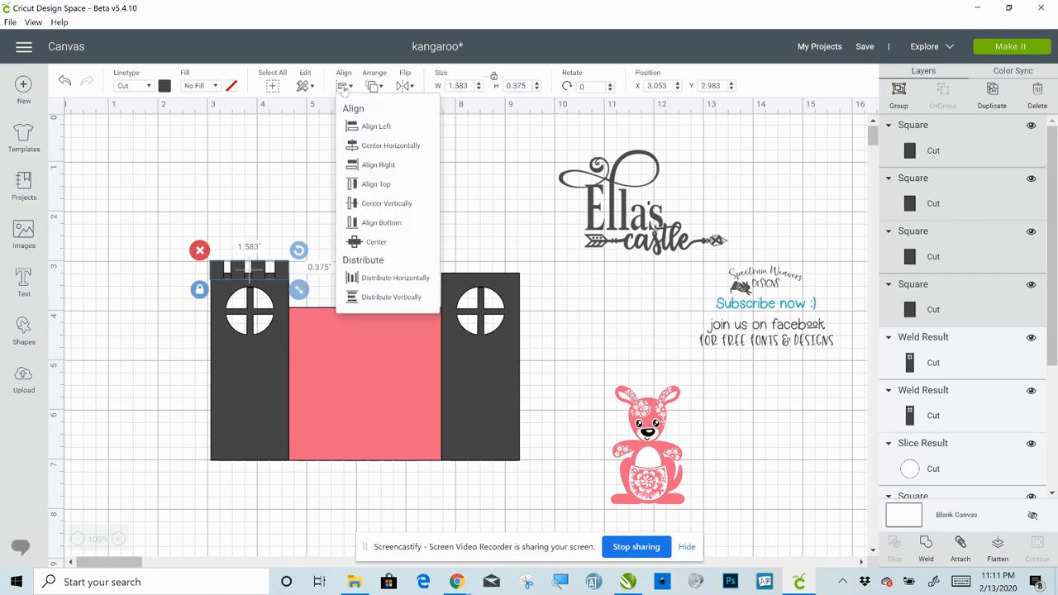
{"action": "left_click", "coordinate": [380, 204]}
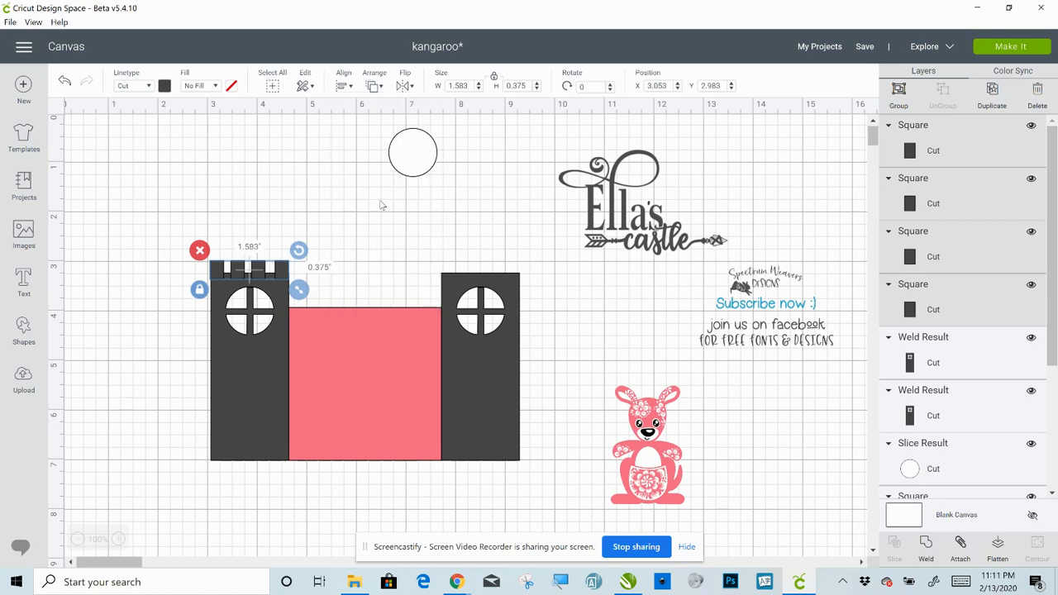
{"action": "left_click", "coordinate": [341, 88]}
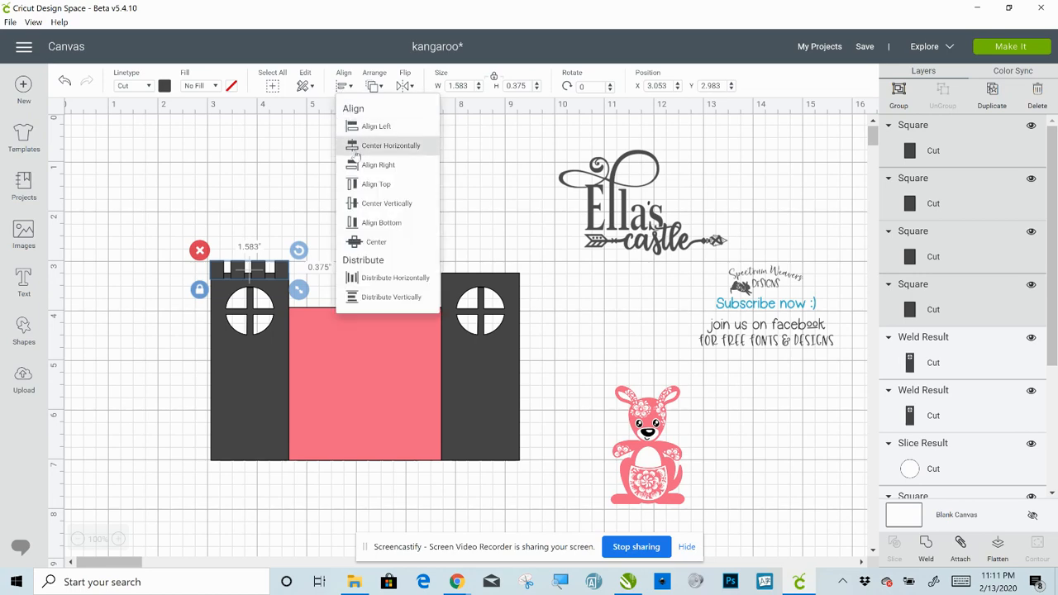
{"action": "left_click", "coordinate": [394, 282]}
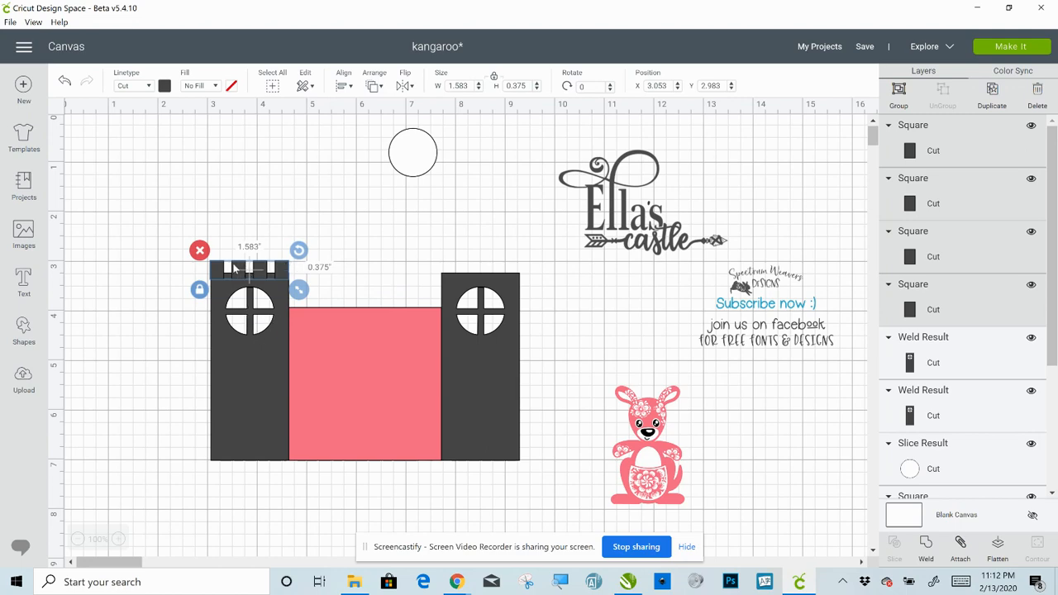
Try to weld the four battlement squares to the left tower
{"action": "left_click", "coordinate": [250, 369]}
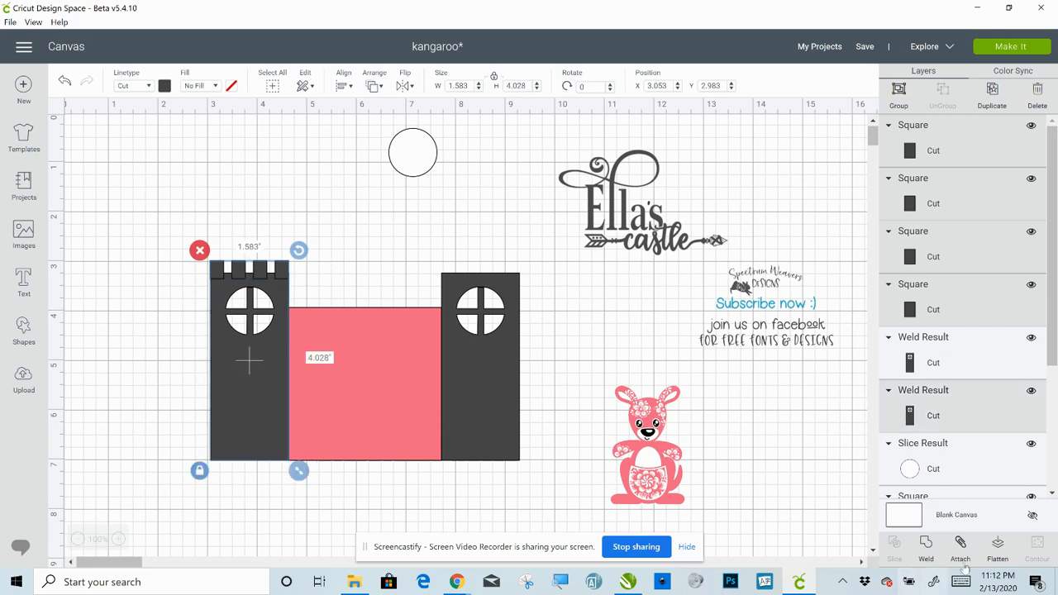
{"action": "left_click", "coordinate": [927, 543]}
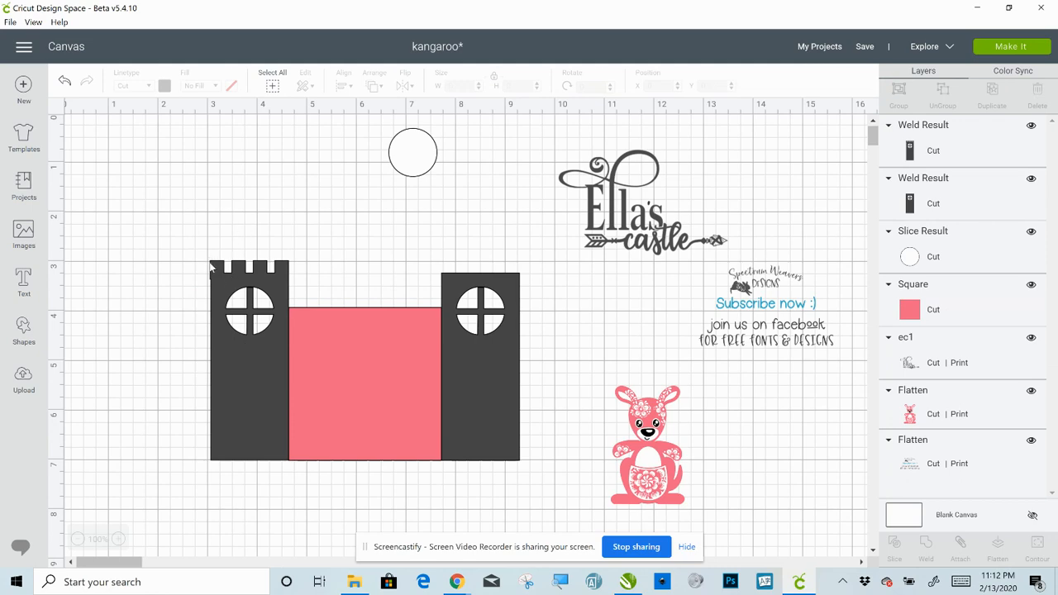
{"action": "left_click", "coordinate": [65, 83]}
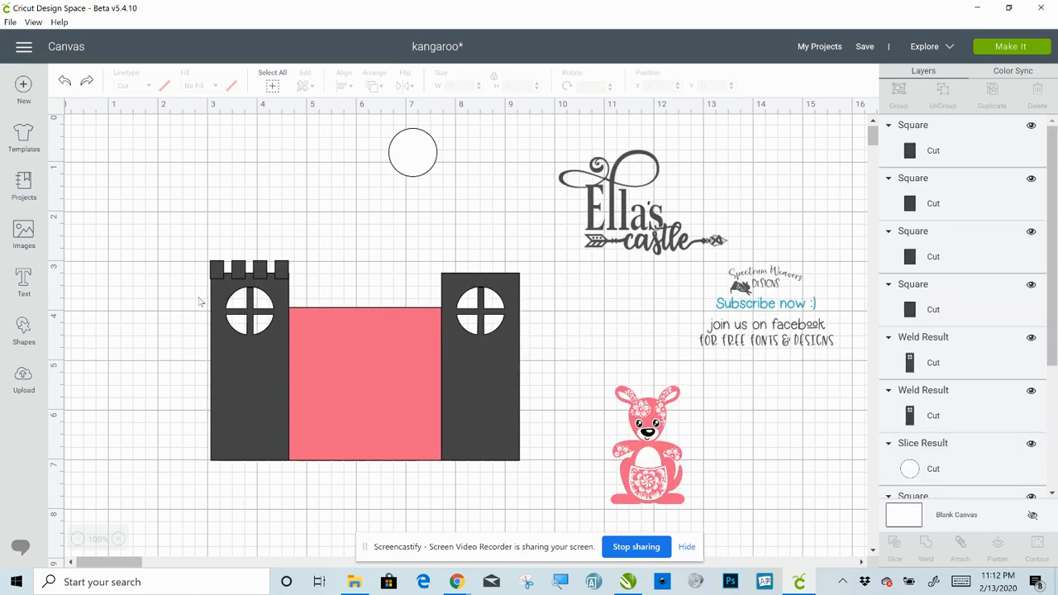
Set the leftmost battlement square flush with the left tower's outer edge, and vertically center and horizontally distribute all four squares again
{"action": "left_click", "coordinate": [219, 273]}
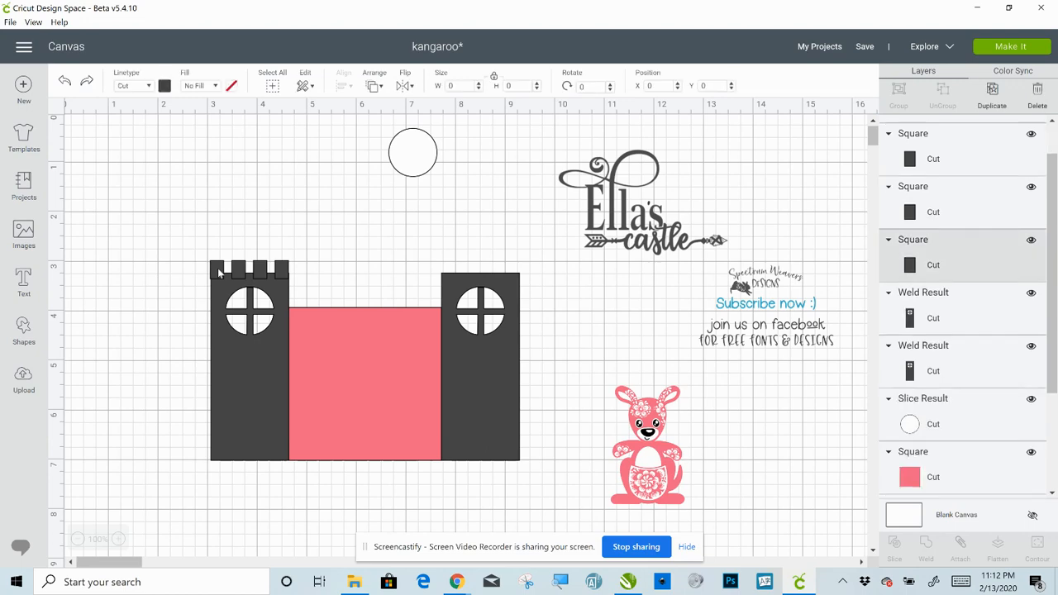
{"action": "left_click_drag", "start_coordinate": [219, 273], "coordinate": [308, 267]}
{"action": "left_click", "coordinate": [174, 274]}
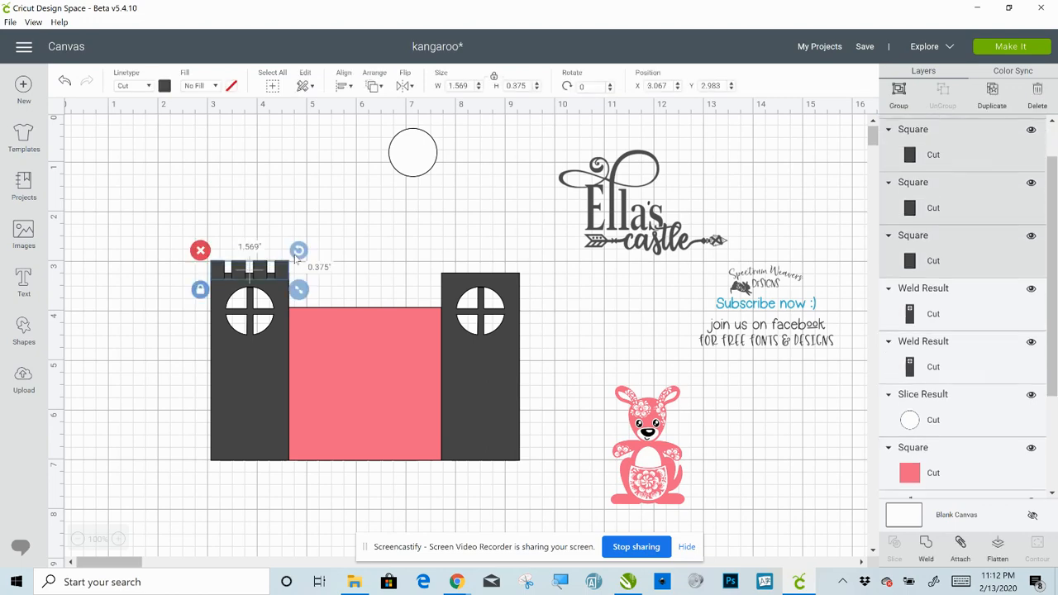
{"action": "left_click", "coordinate": [343, 86]}
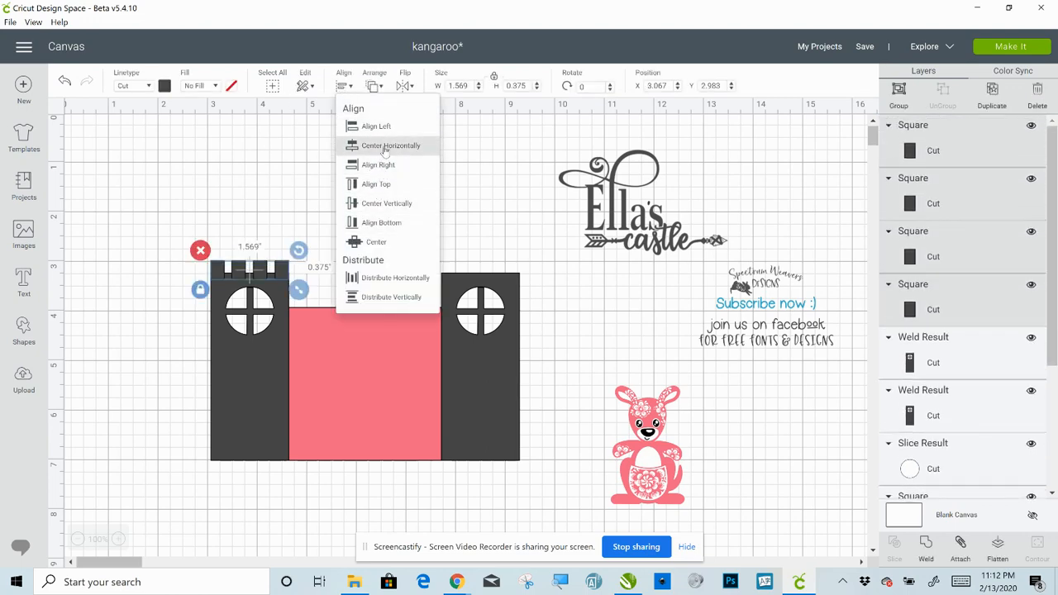
{"action": "left_click", "coordinate": [388, 205]}
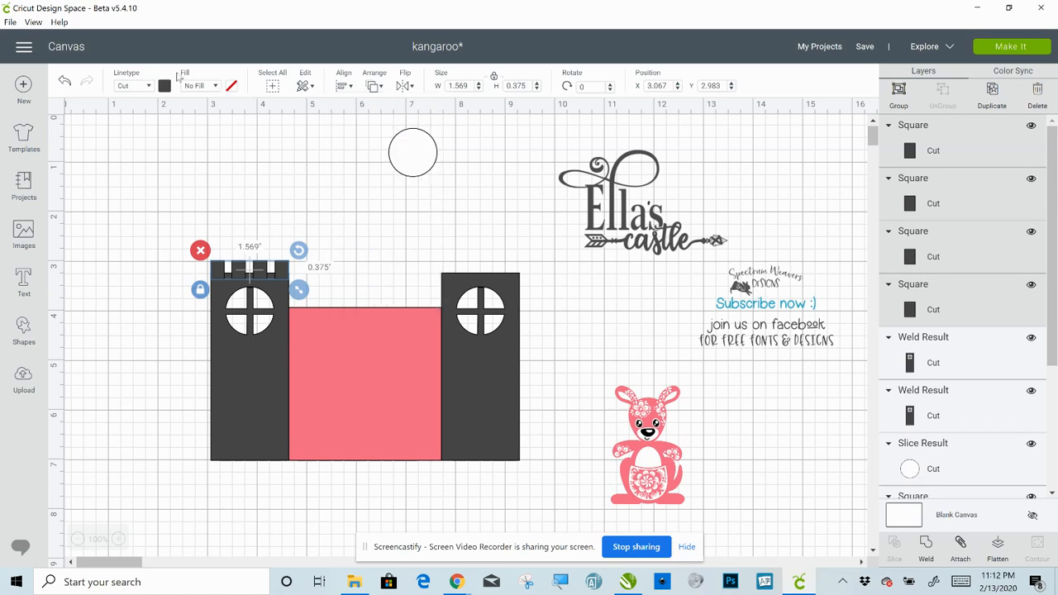
{"action": "left_click", "coordinate": [340, 86]}
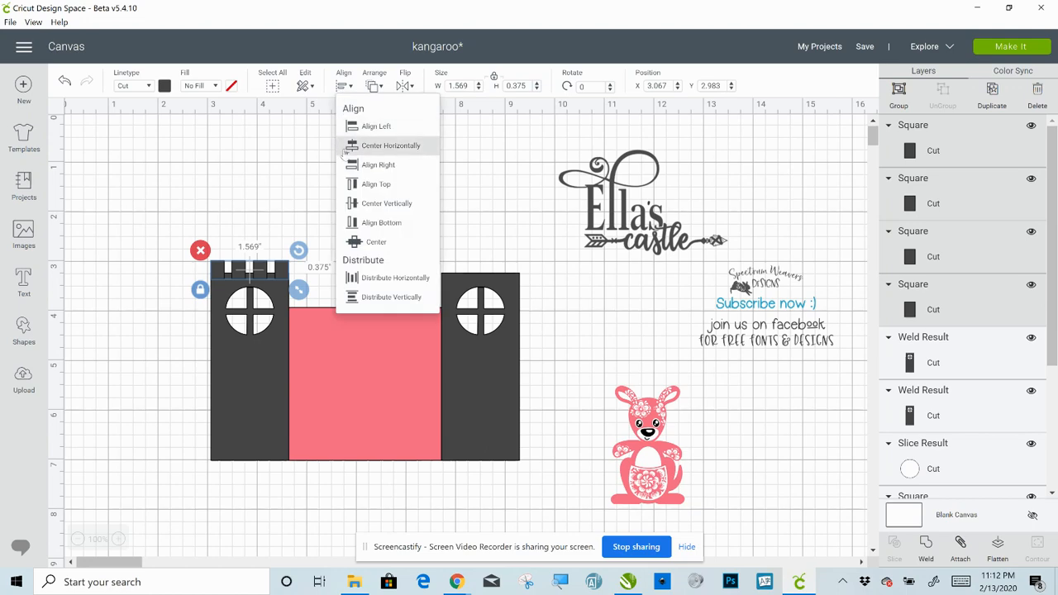
{"action": "left_click", "coordinate": [379, 273]}
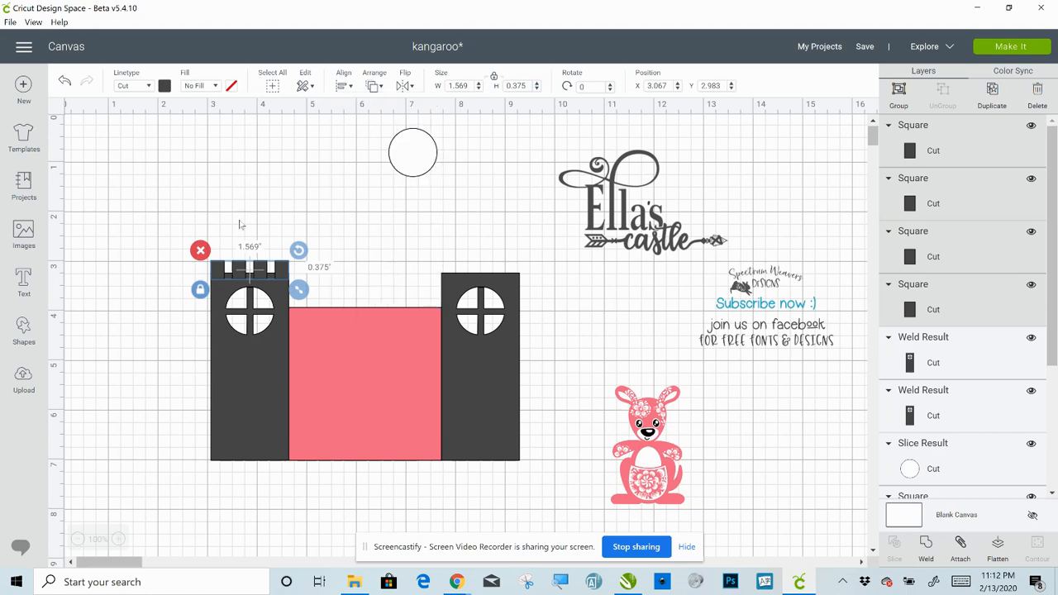
Weld the four battlement squares and the left tower into one shape
{"action": "left_click", "coordinate": [228, 353]}
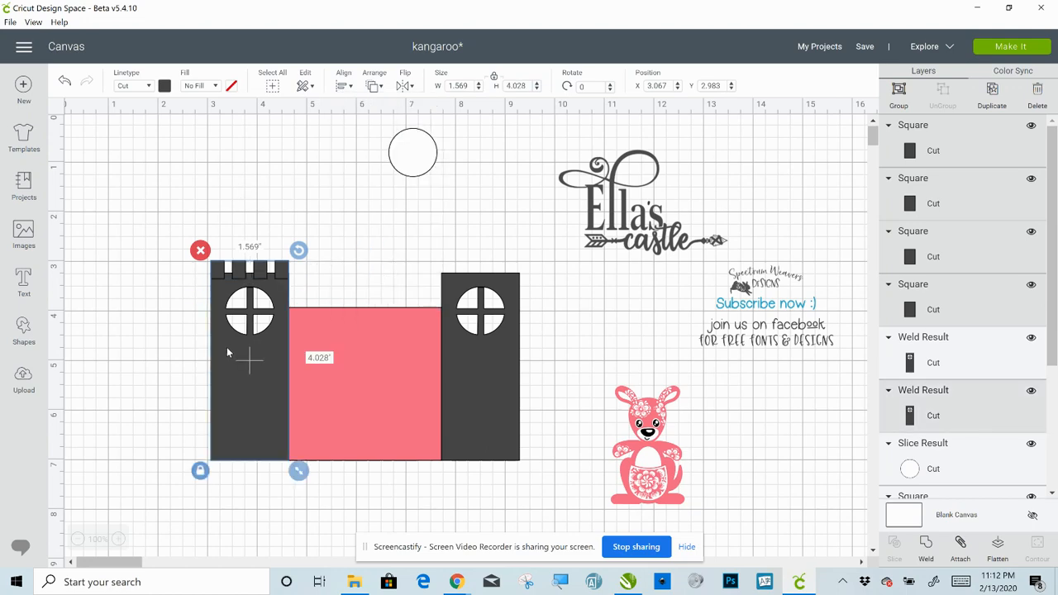
{"action": "left_click", "coordinate": [928, 557]}
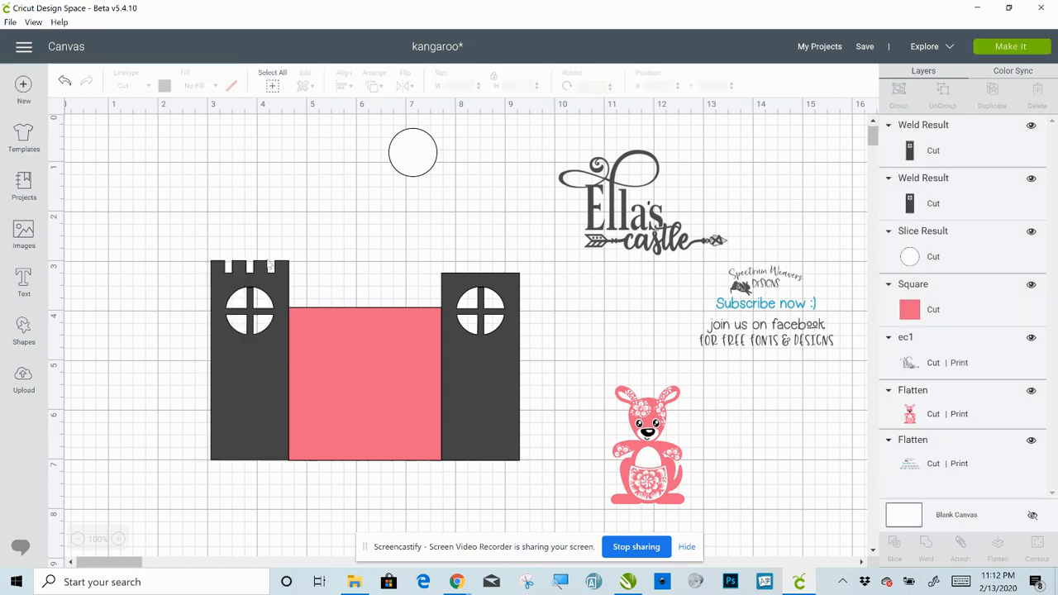
Replace the plain right tower with a duplicate of the battlemented left tower placed against the pink square's right edge
{"action": "left_click", "coordinate": [496, 291]}
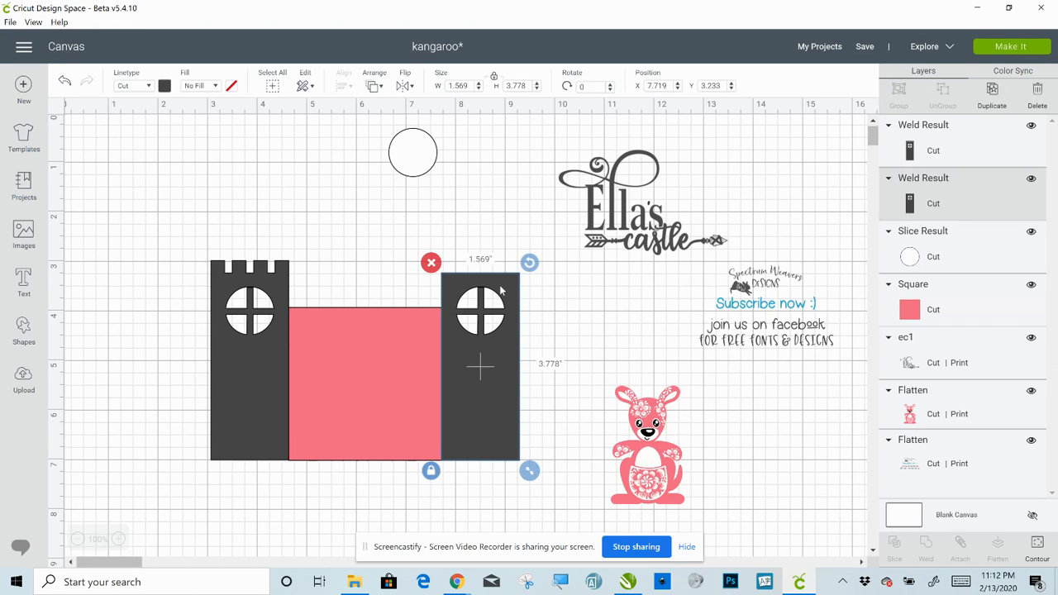
{"action": "key", "text": "Delete"}
{"action": "left_click", "coordinate": [271, 355]}
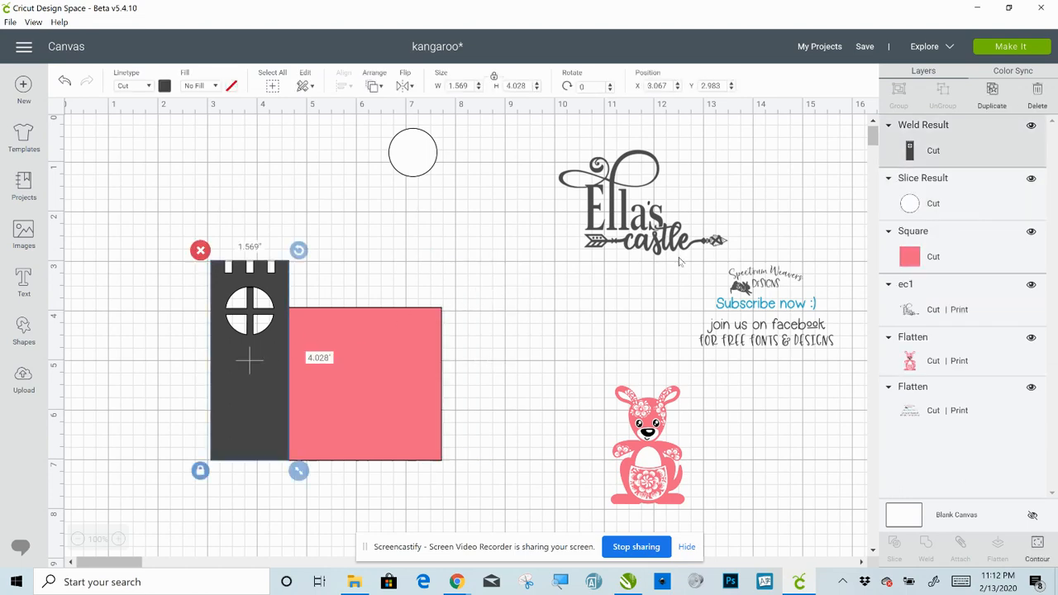
{"action": "left_click", "coordinate": [992, 89]}
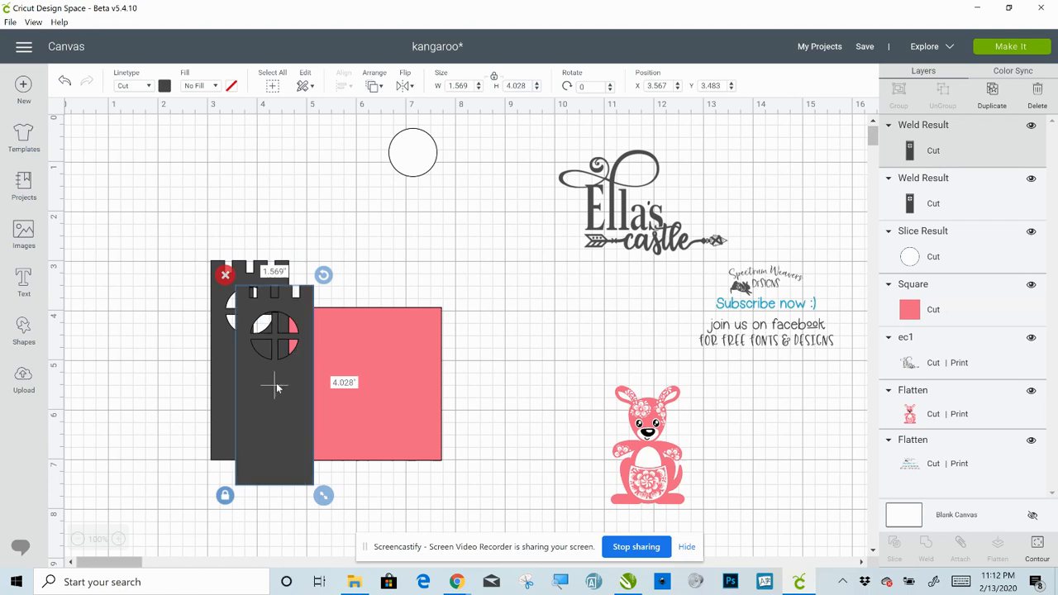
{"action": "left_click_drag", "start_coordinate": [303, 348], "coordinate": [483, 362]}
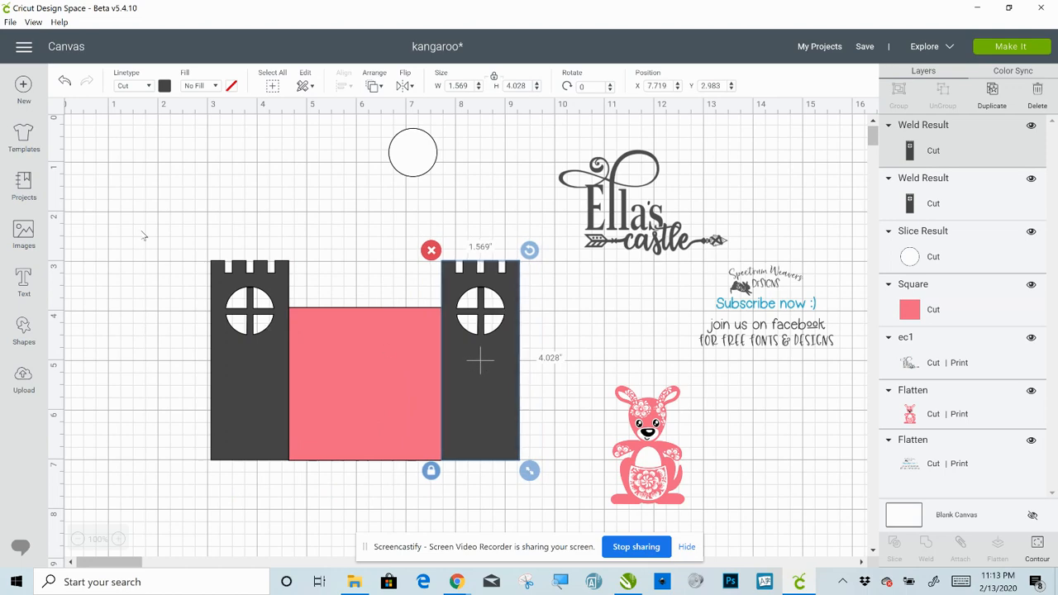
Align the bottom edges of the two battlemented towers and the pink square
{"action": "left_click_drag", "start_coordinate": [139, 229], "coordinate": [497, 499]}
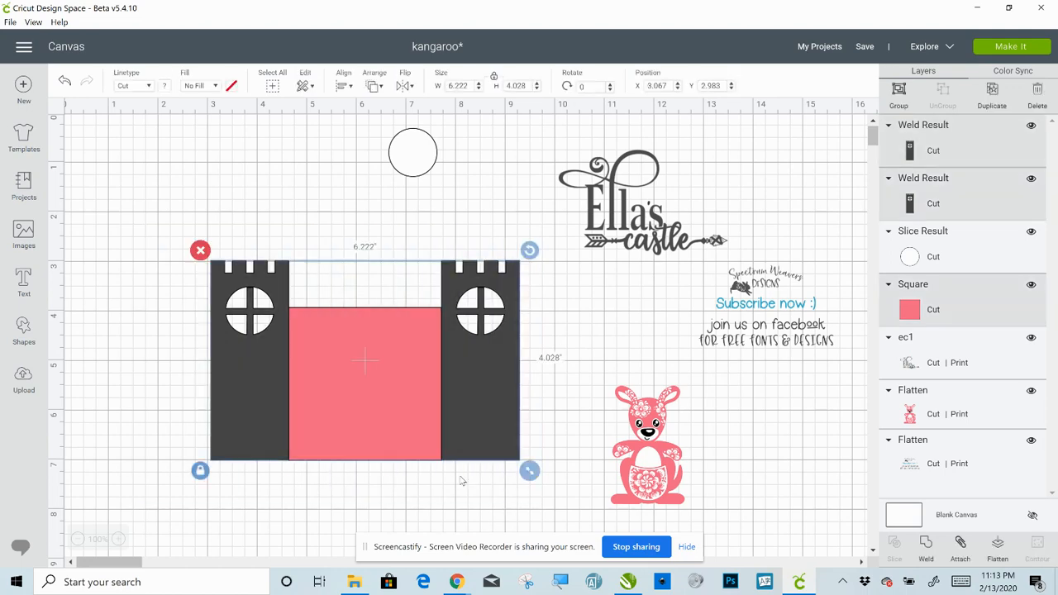
{"action": "left_click", "coordinate": [346, 86]}
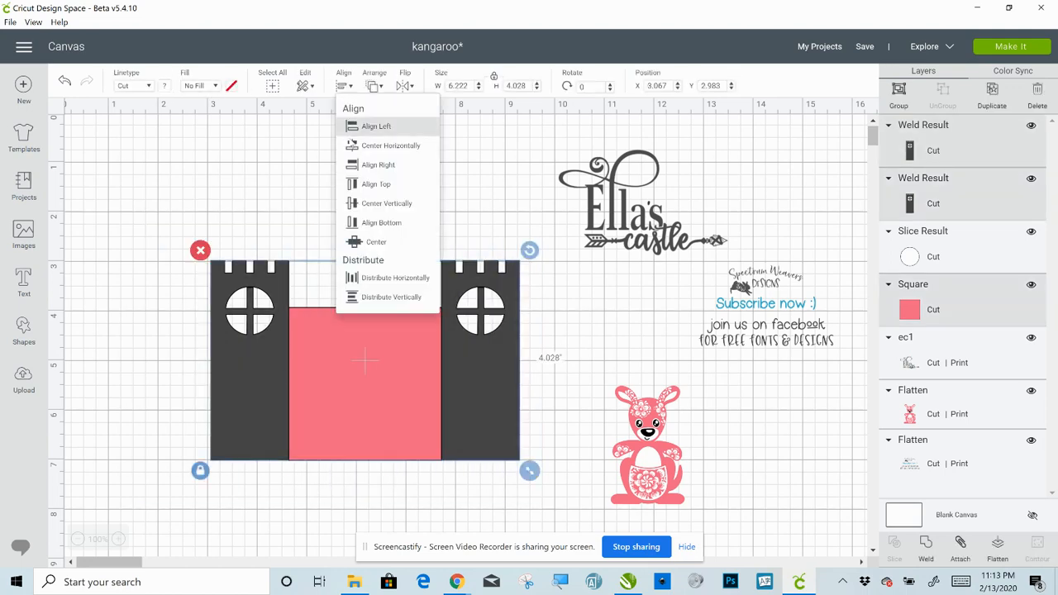
{"action": "left_click", "coordinate": [378, 222]}
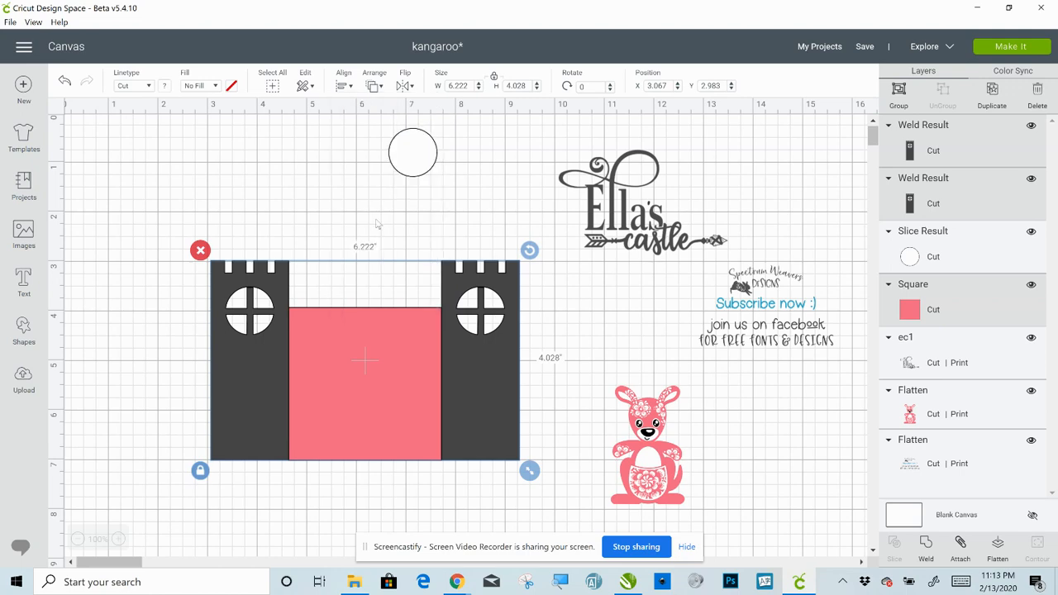
Move the leftover white circle out of the way, to just above the kangaroo
{"action": "left_click", "coordinate": [211, 205]}
{"action": "left_click", "coordinate": [416, 151]}
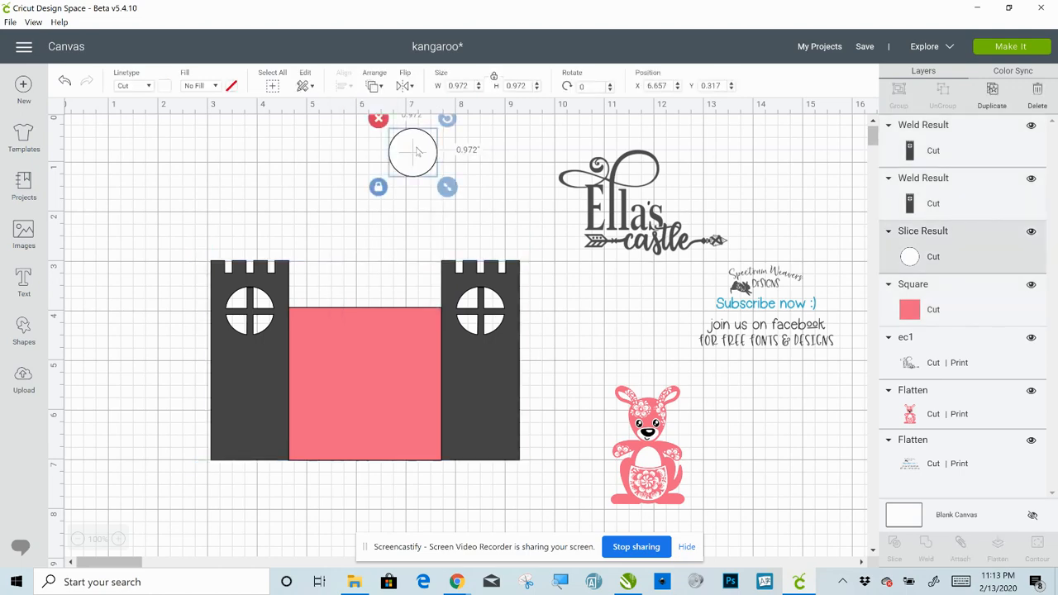
{"action": "left_click_drag", "start_coordinate": [417, 152], "coordinate": [650, 337]}
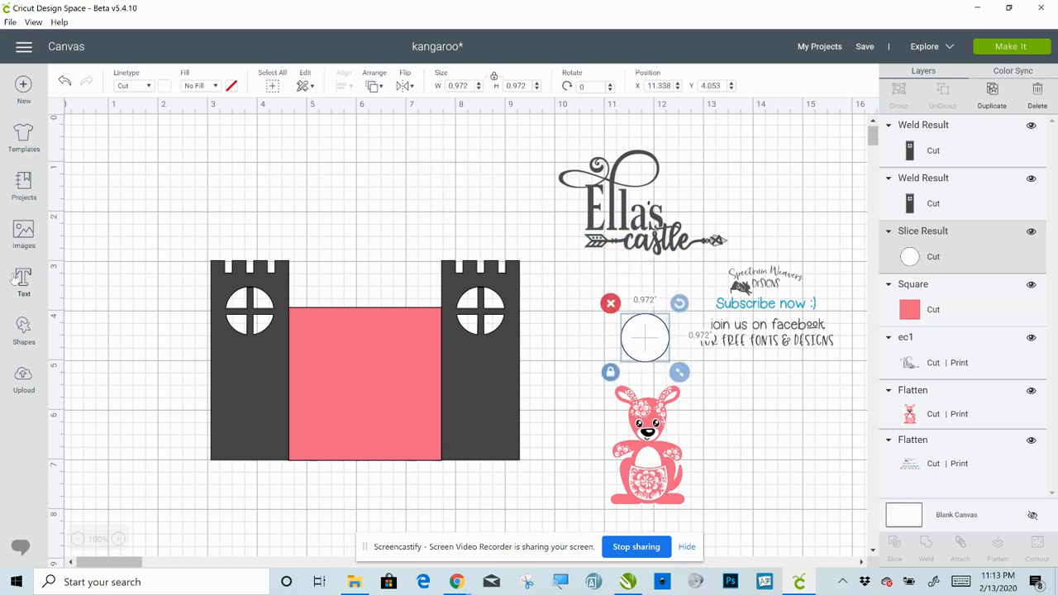
Add a triangle shape, scale it to about 3.09 wide, and place it just above the pink square
{"action": "left_click", "coordinate": [24, 331]}
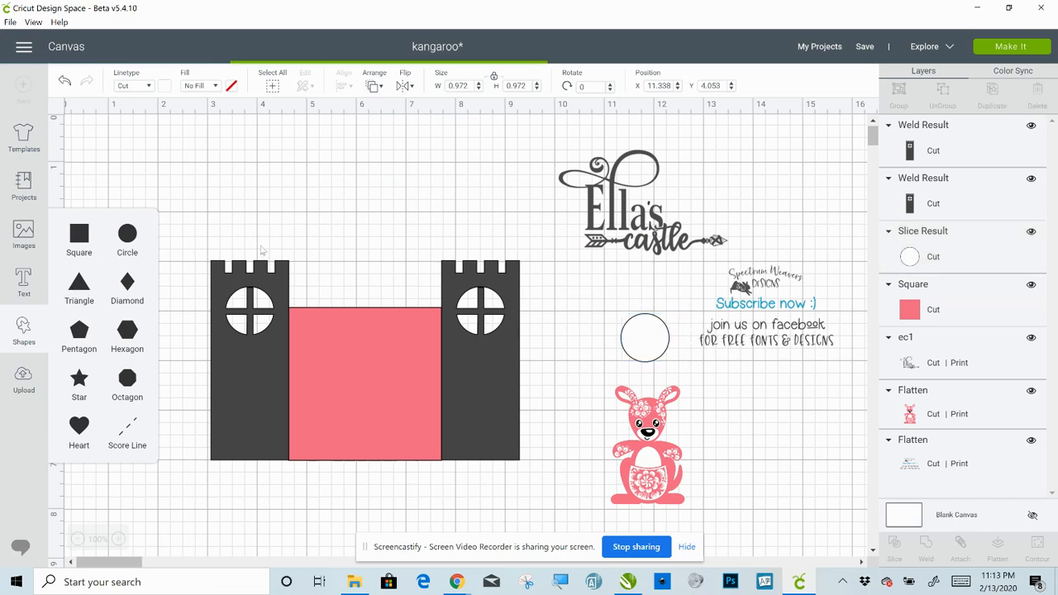
{"action": "left_click", "coordinate": [79, 290]}
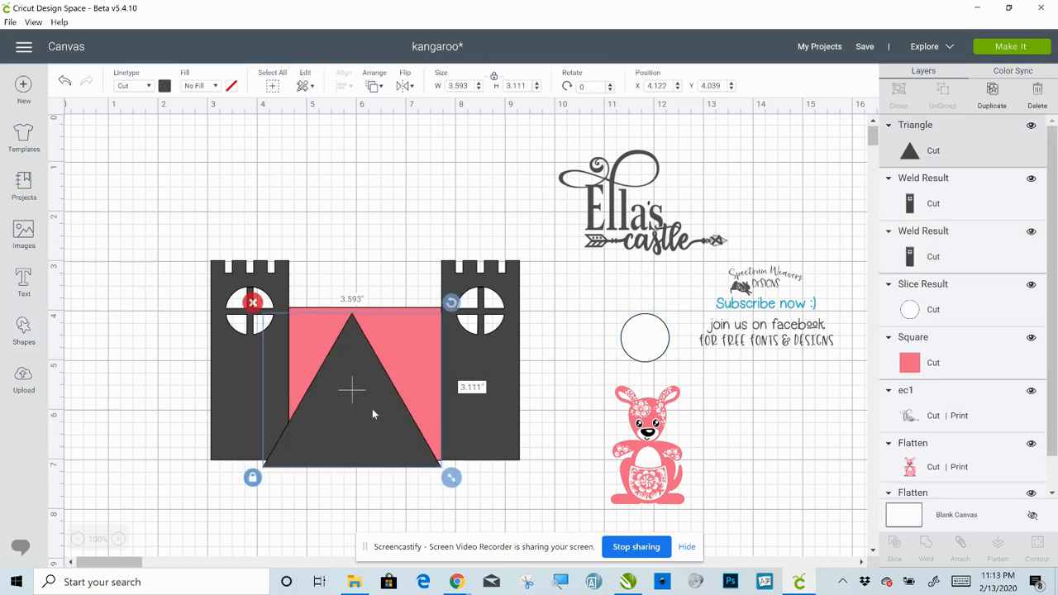
{"action": "left_click_drag", "start_coordinate": [372, 408], "coordinate": [386, 259]}
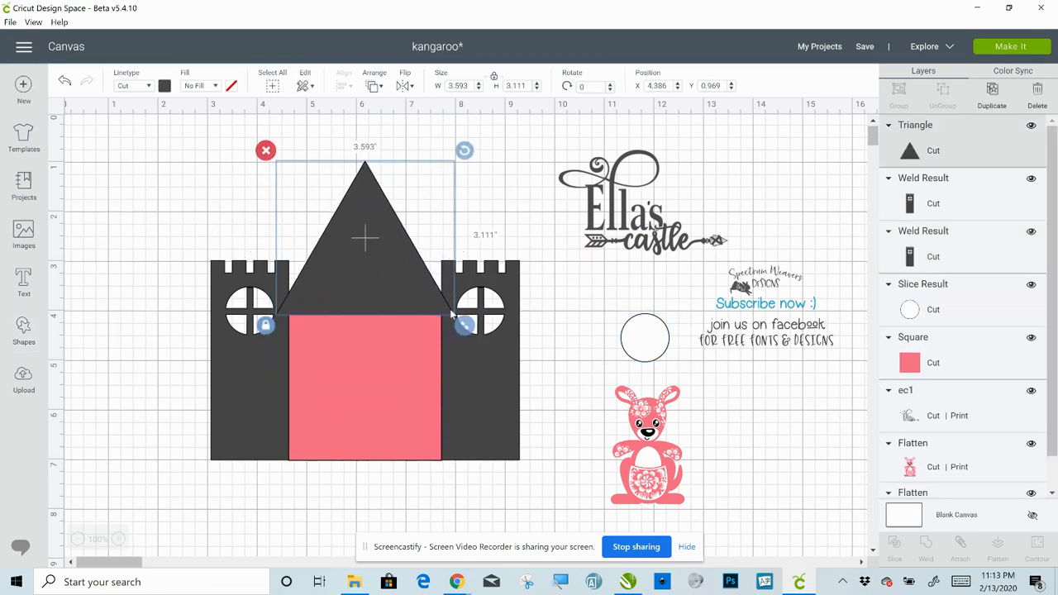
{"action": "left_click_drag", "start_coordinate": [465, 325], "coordinate": [443, 326]}
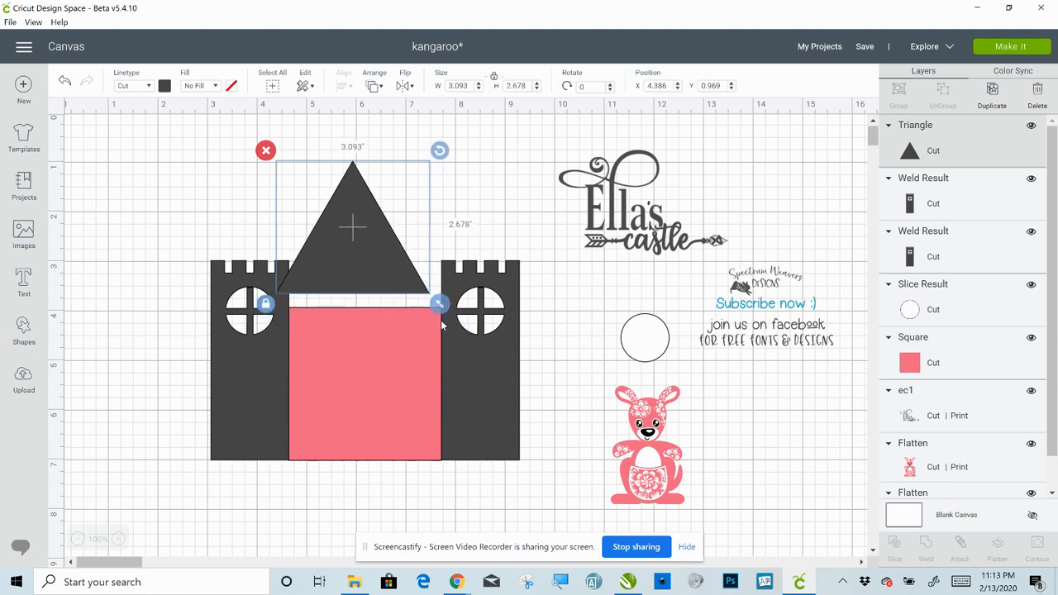
{"action": "mouse_move", "coordinate": [367, 240]}
{"action": "left_mouse_down"}
{"action": "mouse_move", "coordinate": [381, 252]}
{"action": "mouse_move", "coordinate": [374, 244]}
{"action": "left_mouse_up"}
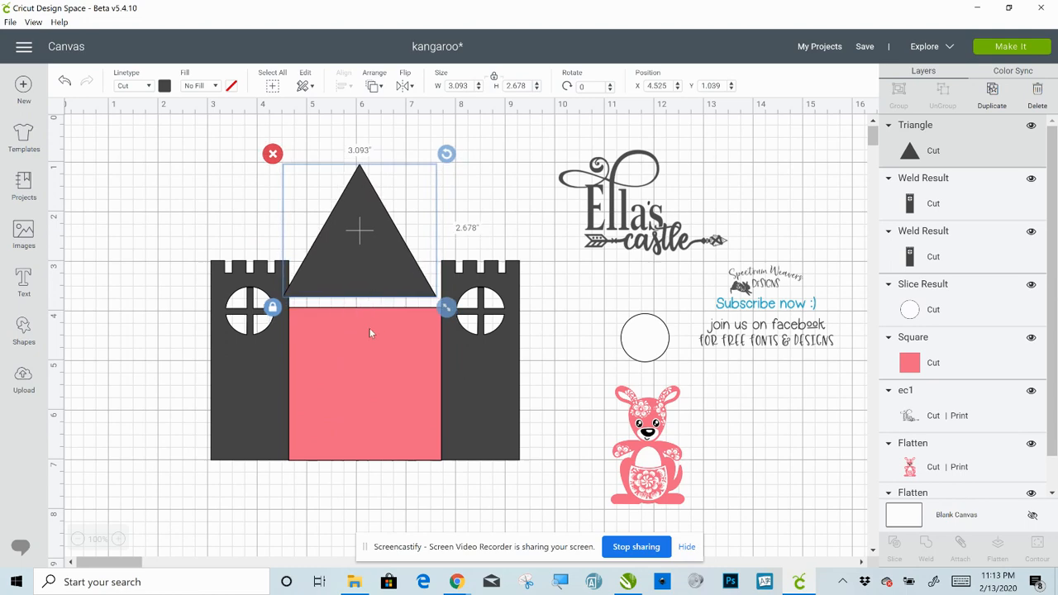
Set the triangle's width to 3.083 to match the pink square and seat it on the square's top edge
{"action": "left_click", "coordinate": [370, 355]}
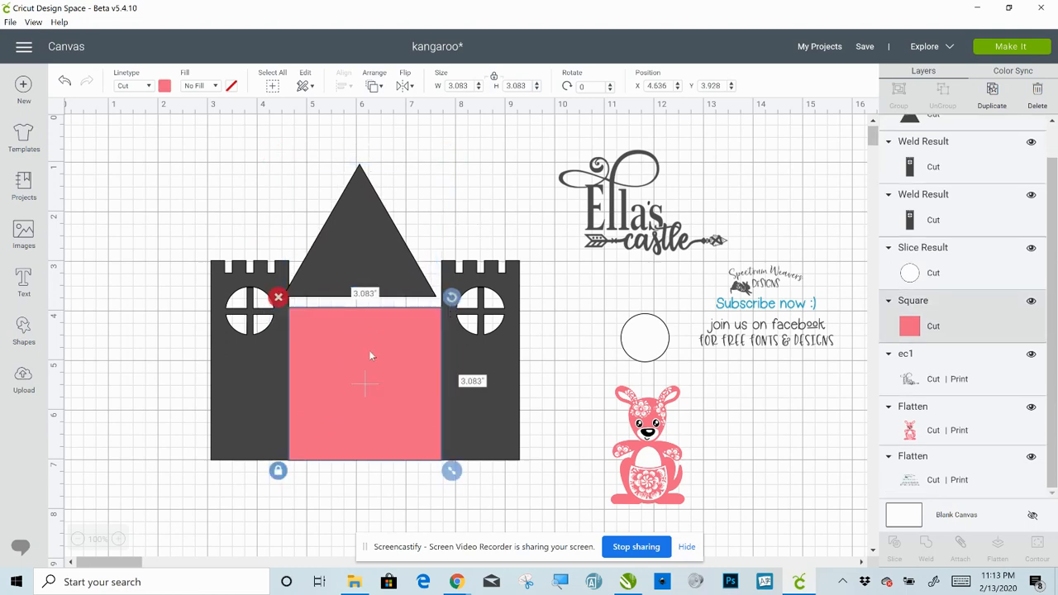
{"action": "left_click", "coordinate": [379, 257]}
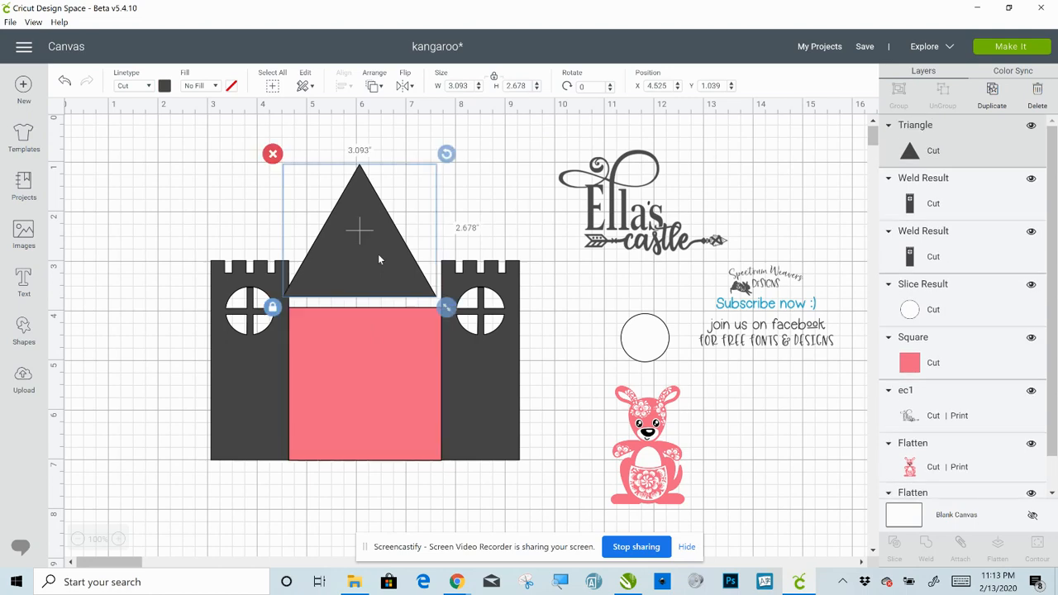
{"action": "left_click", "coordinate": [472, 89]}
{"action": "key", "text": "Return"}
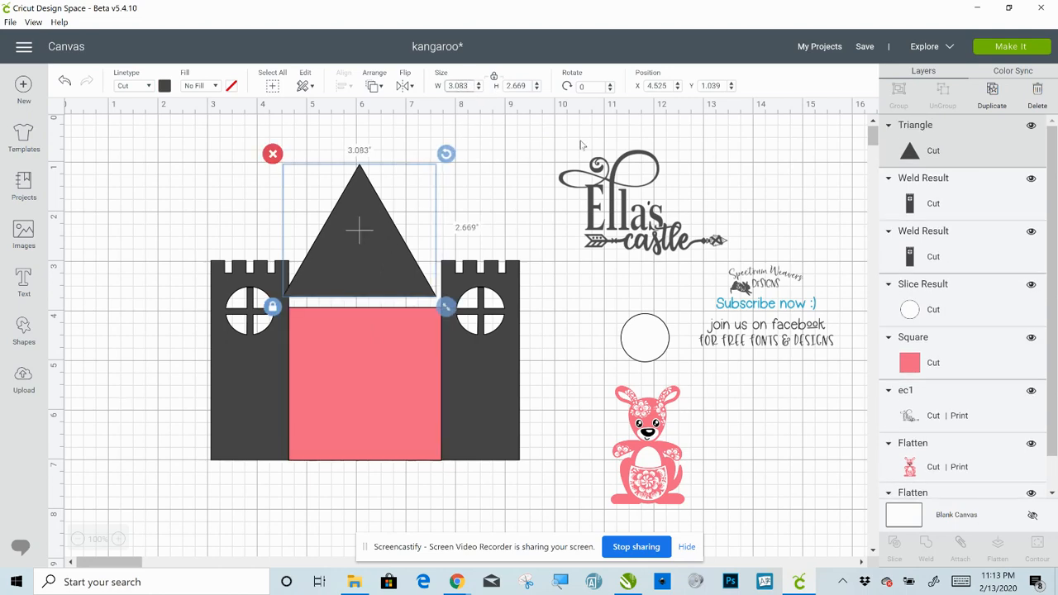
{"action": "left_click", "coordinate": [191, 188]}
{"action": "left_click_drag", "start_coordinate": [349, 249], "coordinate": [355, 266]}
{"action": "left_click", "coordinate": [155, 261]}
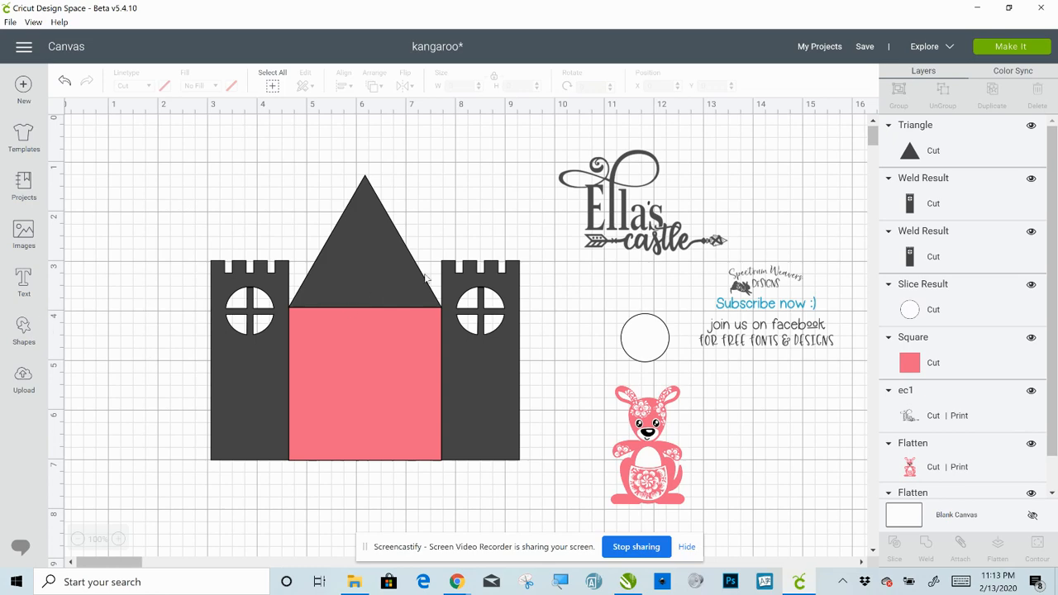
Try the white circle over the seam between the triangle and the pink square, and move it back out beside the castle
{"action": "left_click_drag", "start_coordinate": [650, 336], "coordinate": [638, 316]}
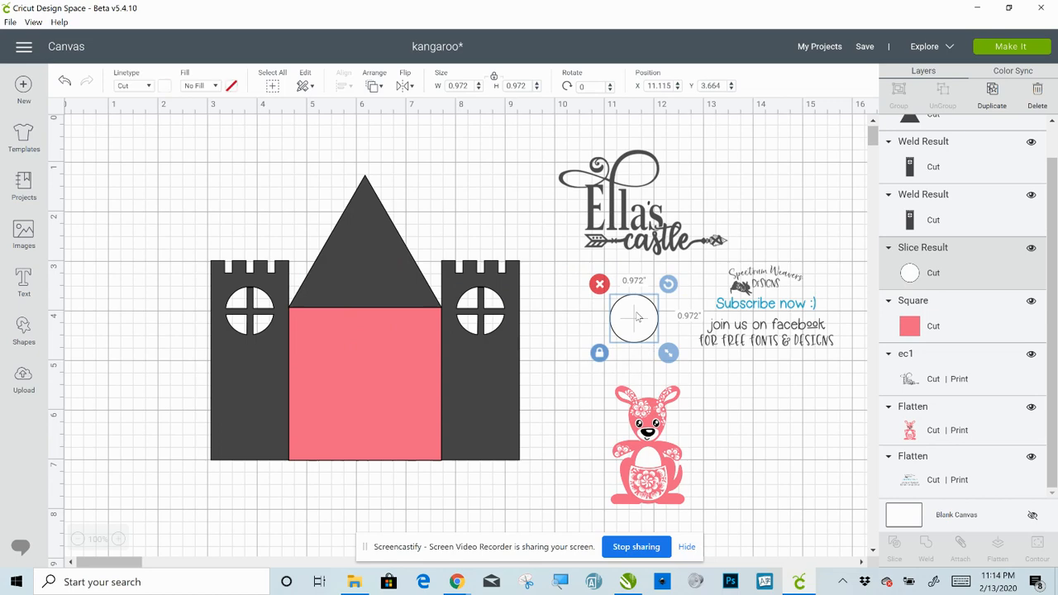
{"action": "right_click", "coordinate": [637, 317]}
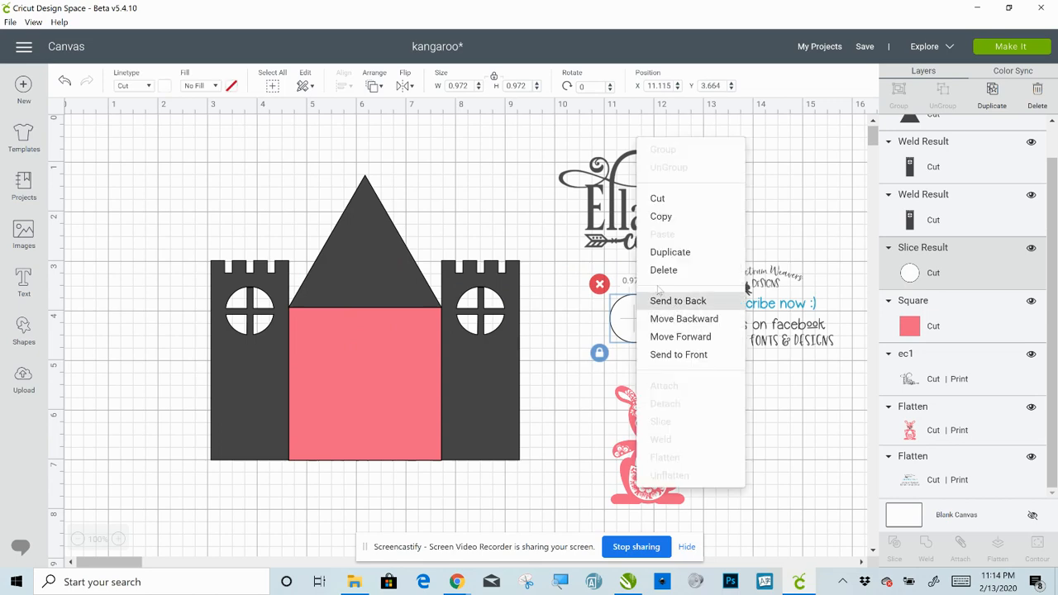
{"action": "left_click", "coordinate": [554, 325]}
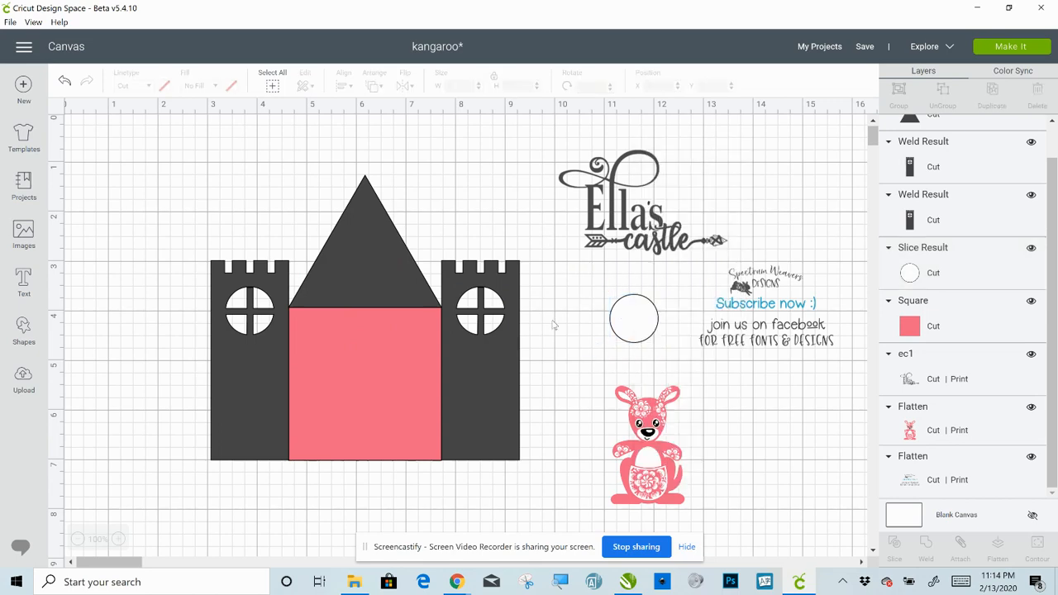
{"action": "left_click", "coordinate": [637, 325]}
{"action": "left_click_drag", "start_coordinate": [637, 325], "coordinate": [367, 306]}
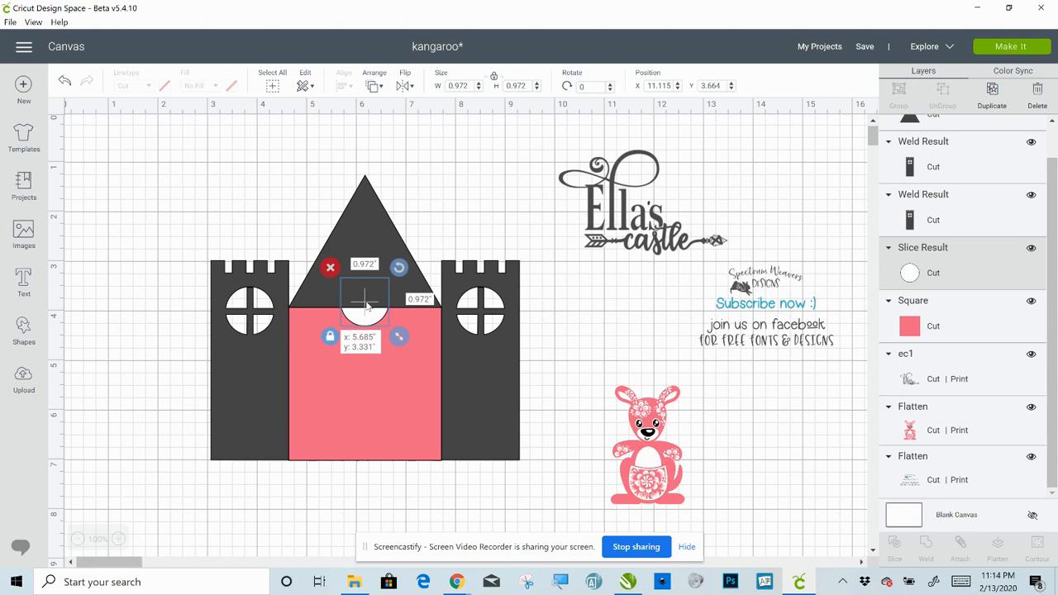
{"action": "left_click_drag", "start_coordinate": [367, 306], "coordinate": [579, 335]}
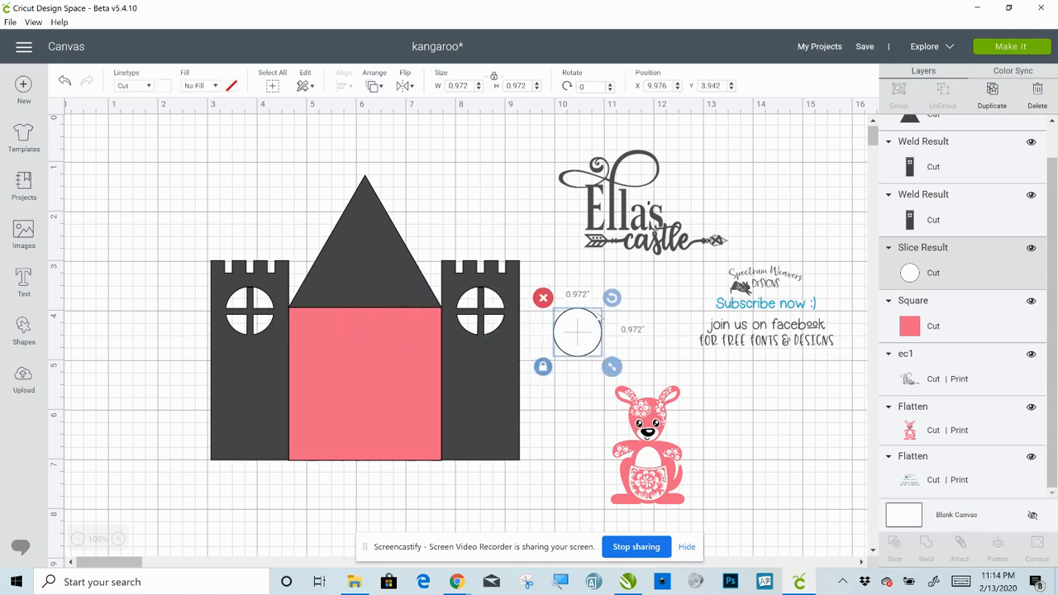
{"action": "left_click", "coordinate": [386, 249]}
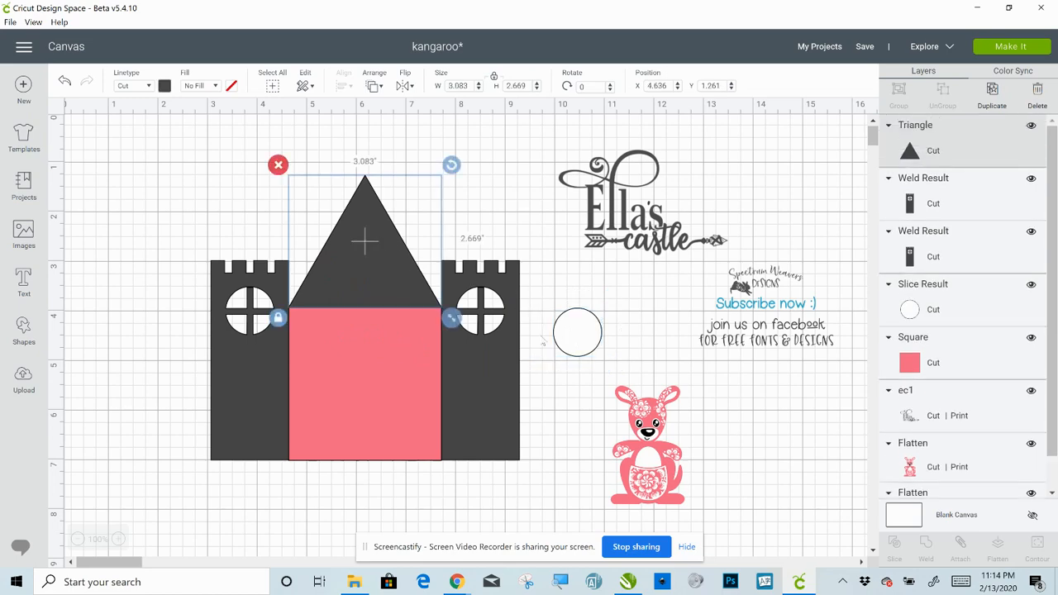
Place the white circle over the triangle's base and restack the pink square: to the back, one level forward, and finally to the front
{"action": "left_click_drag", "start_coordinate": [585, 336], "coordinate": [372, 318]}
{"action": "left_click", "coordinate": [380, 409]}
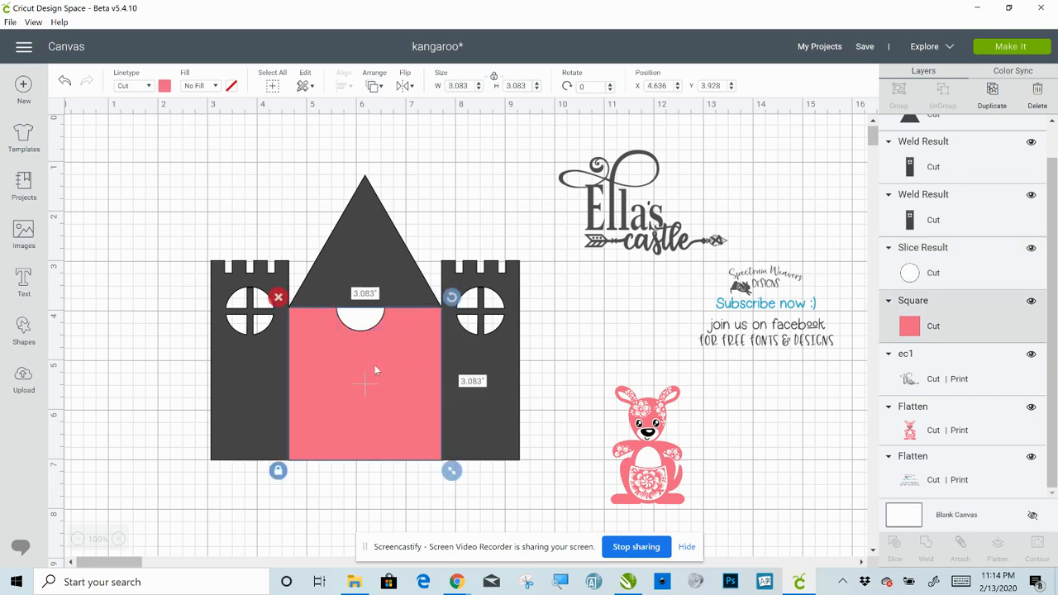
{"action": "right_click", "coordinate": [378, 415]}
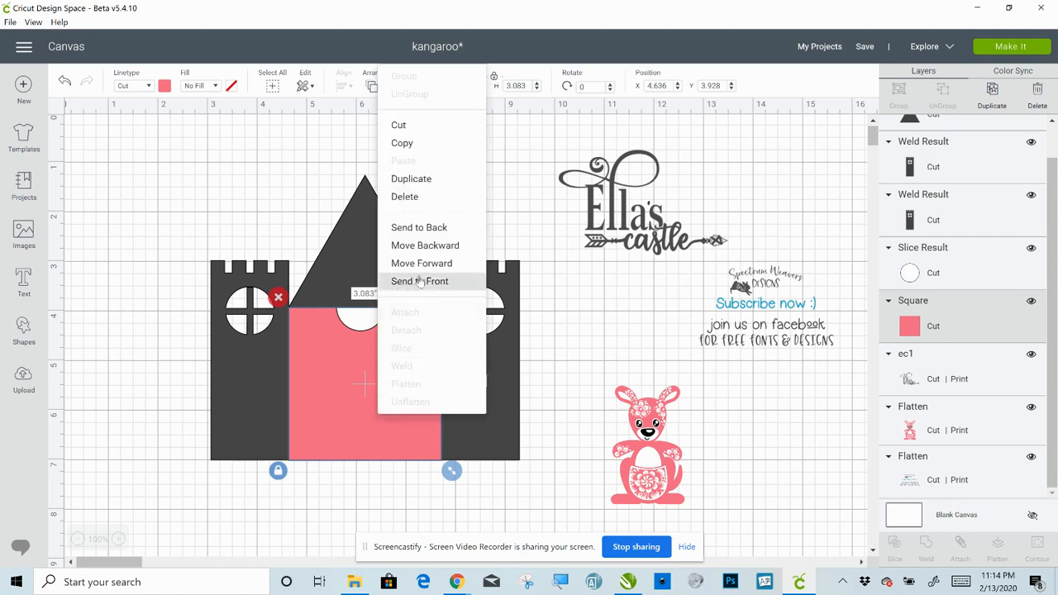
{"action": "left_click", "coordinate": [419, 227]}
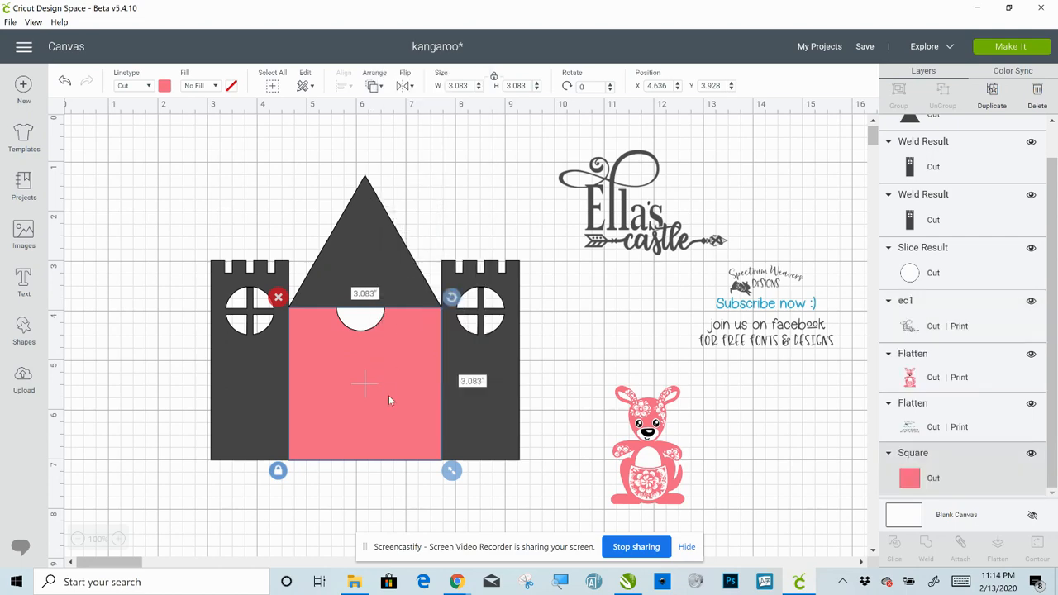
{"action": "right_click", "coordinate": [389, 400]}
{"action": "left_click", "coordinate": [442, 244]}
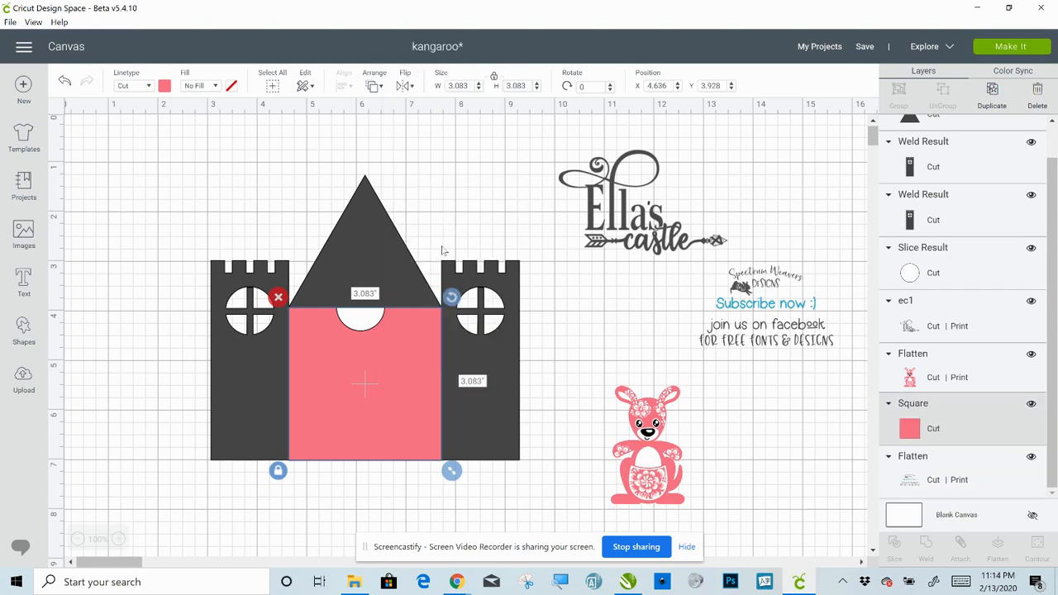
{"action": "right_click", "coordinate": [385, 425]}
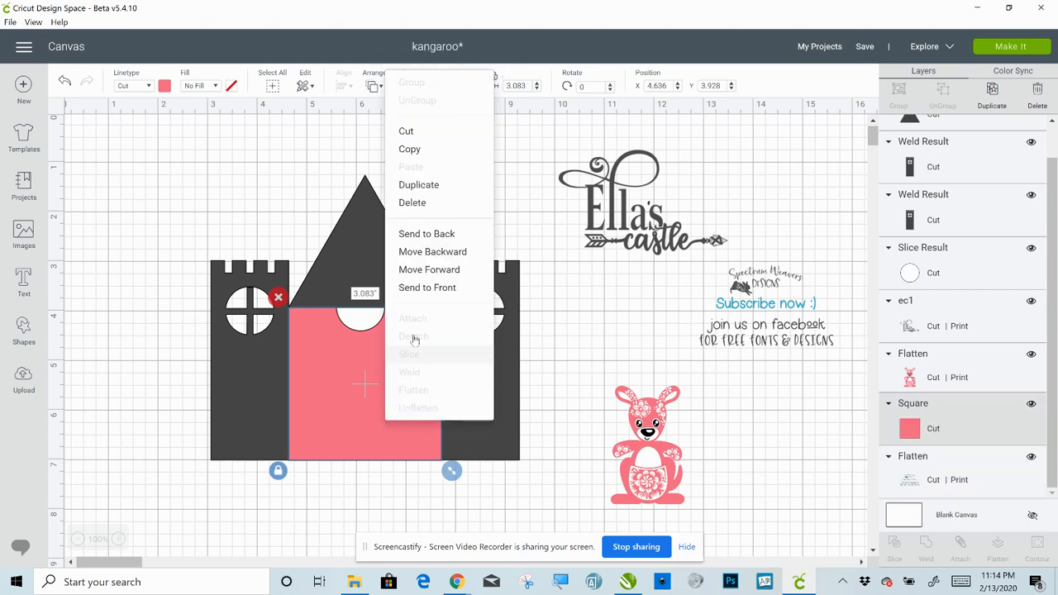
{"action": "left_click", "coordinate": [428, 288]}
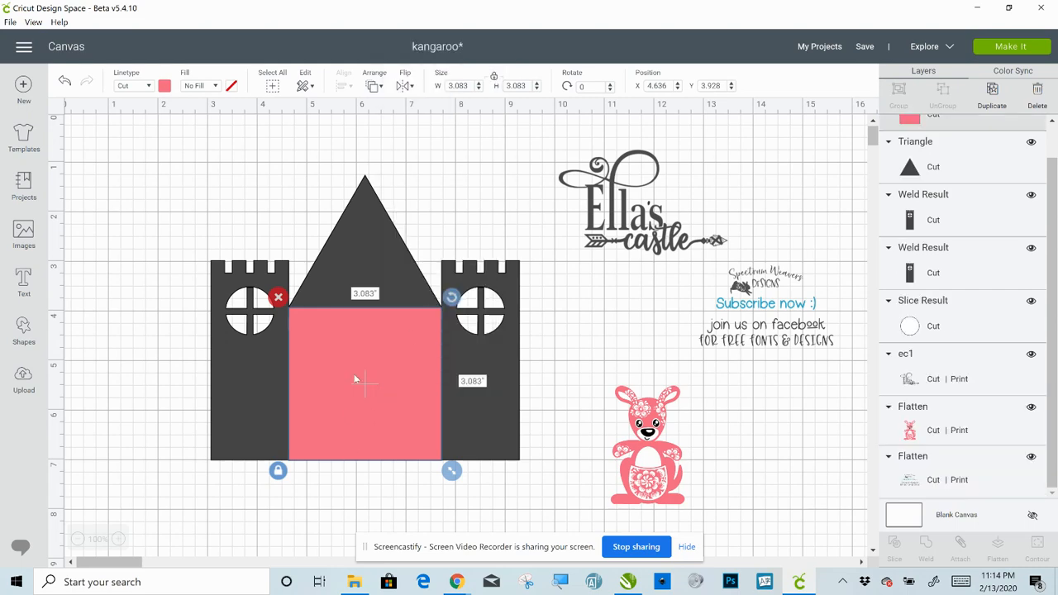
Shift the pink square down to uncover the white circle, and send the circle to the front so it overlaps the triangle's base
{"action": "left_click_drag", "start_coordinate": [374, 321], "coordinate": [380, 353]}
{"action": "right_click", "coordinate": [367, 338]}
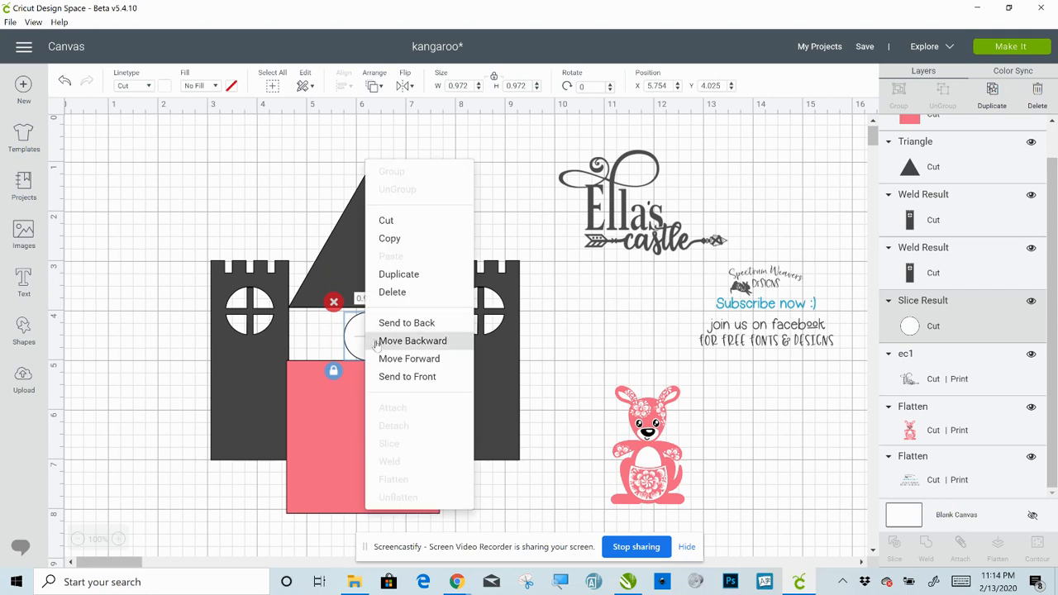
{"action": "left_click", "coordinate": [406, 376]}
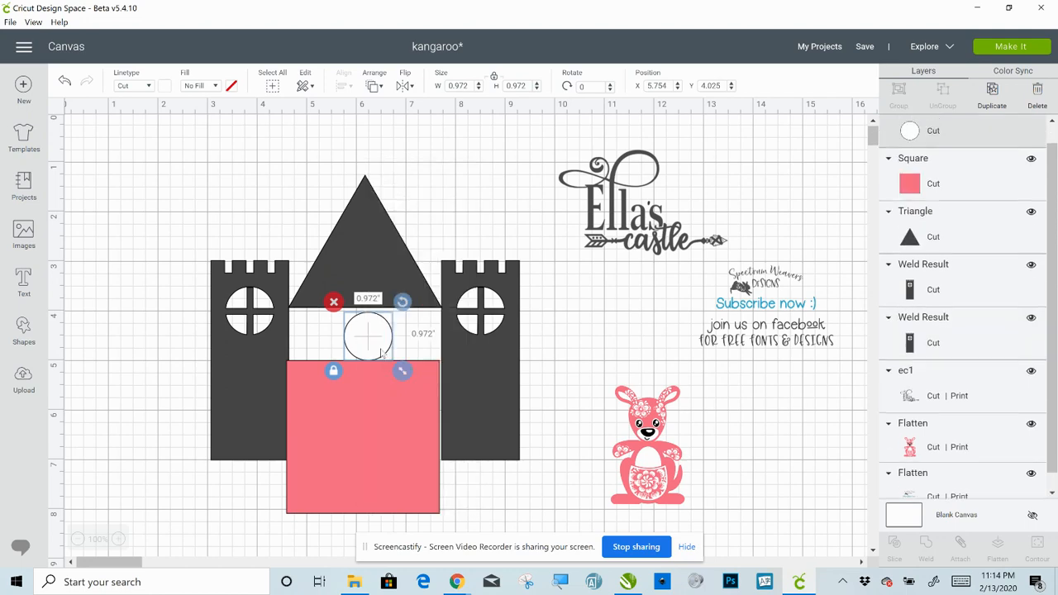
{"action": "mouse_move", "coordinate": [380, 367]}
{"action": "left_mouse_down"}
{"action": "mouse_move", "coordinate": [382, 317]}
{"action": "mouse_move", "coordinate": [364, 403]}
{"action": "mouse_move", "coordinate": [385, 349]}
{"action": "left_mouse_up"}
{"action": "left_click", "coordinate": [372, 239]}
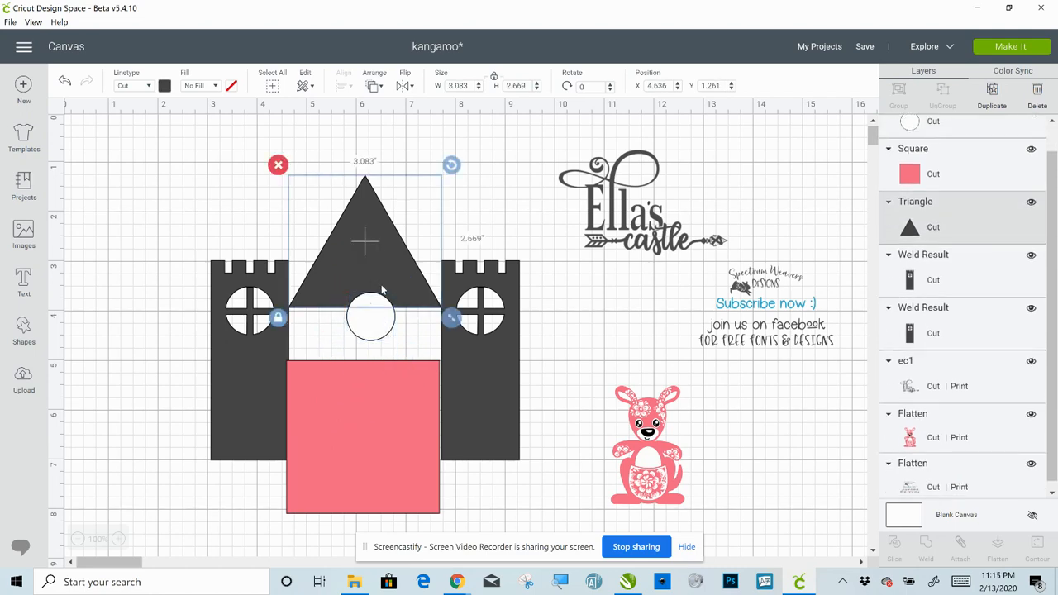
View the stacking-order options available for the pink square
{"action": "left_click", "coordinate": [357, 428]}
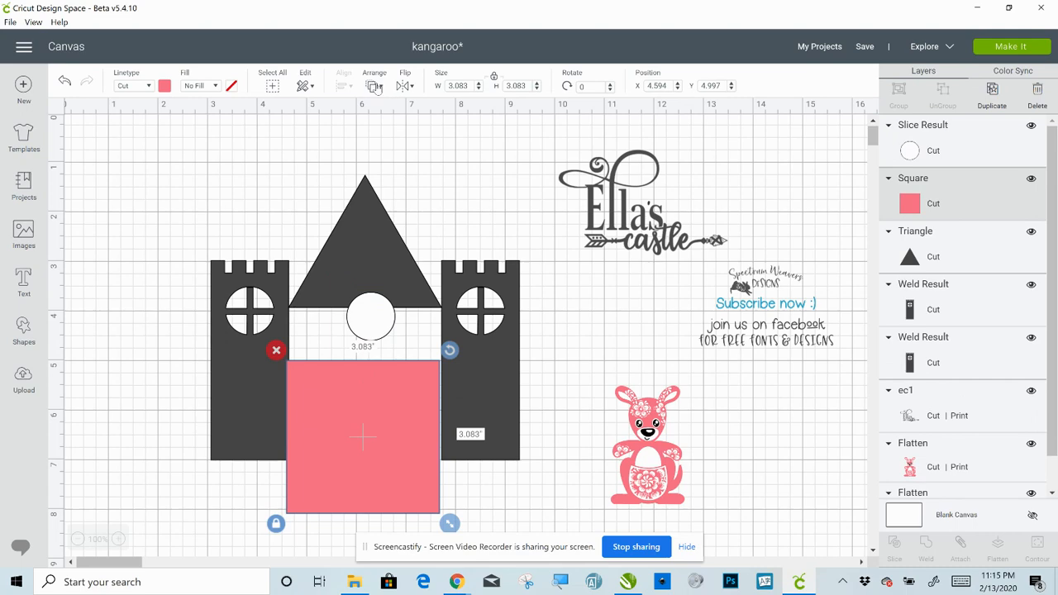
{"action": "left_click", "coordinate": [377, 86]}
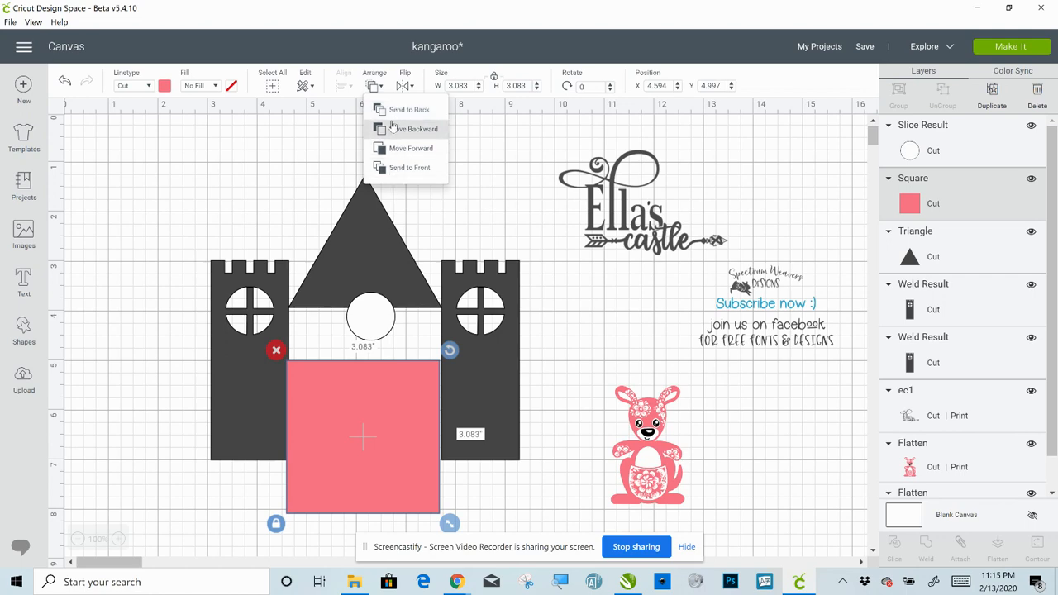
{"action": "left_click", "coordinate": [337, 168]}
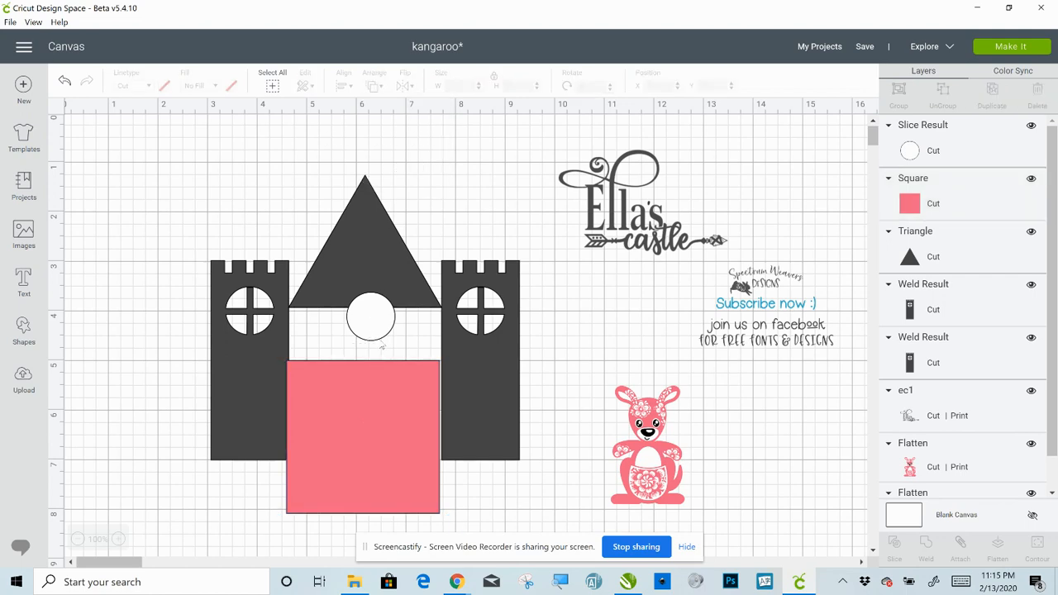
Move the white circle clear of the castle and fit the pink square back between the towers beneath the triangle
{"action": "left_click_drag", "start_coordinate": [376, 318], "coordinate": [607, 318]}
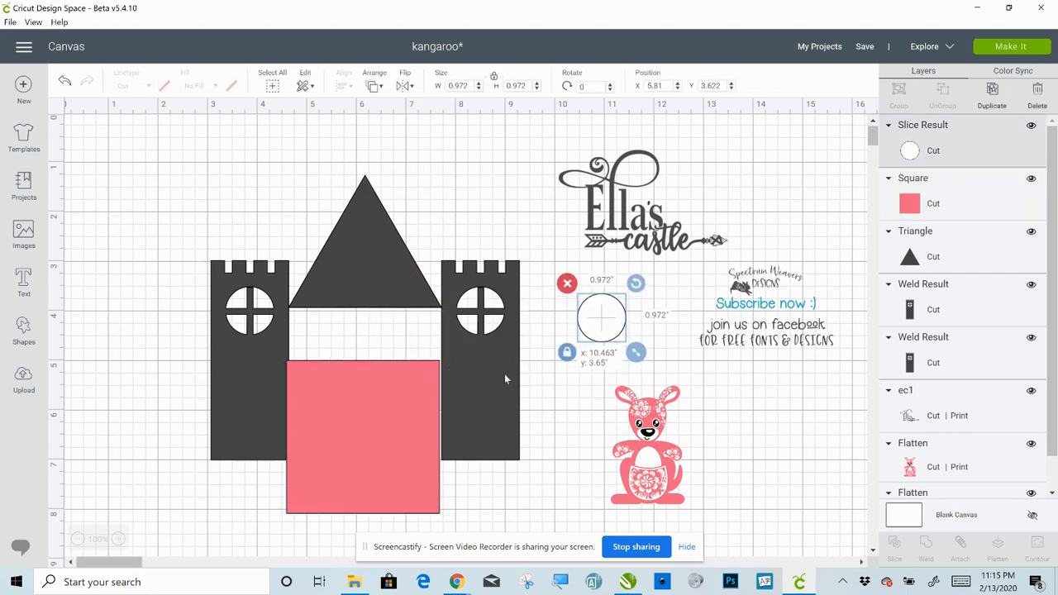
{"action": "left_click_drag", "start_coordinate": [370, 453], "coordinate": [369, 392]}
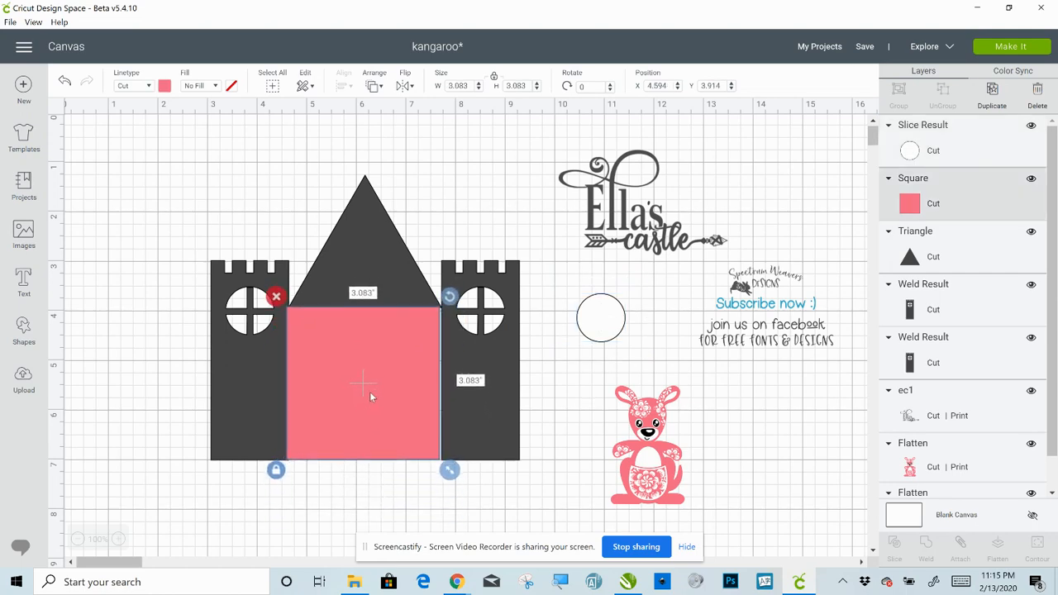
{"action": "mouse_move", "coordinate": [176, 378]}
{"action": "left_mouse_down"}
{"action": "mouse_move", "coordinate": [537, 413]}
{"action": "mouse_move", "coordinate": [508, 419]}
{"action": "mouse_move", "coordinate": [284, 379]}
{"action": "mouse_move", "coordinate": [177, 379]}
{"action": "left_mouse_up"}
{"action": "left_click", "coordinate": [324, 398]}
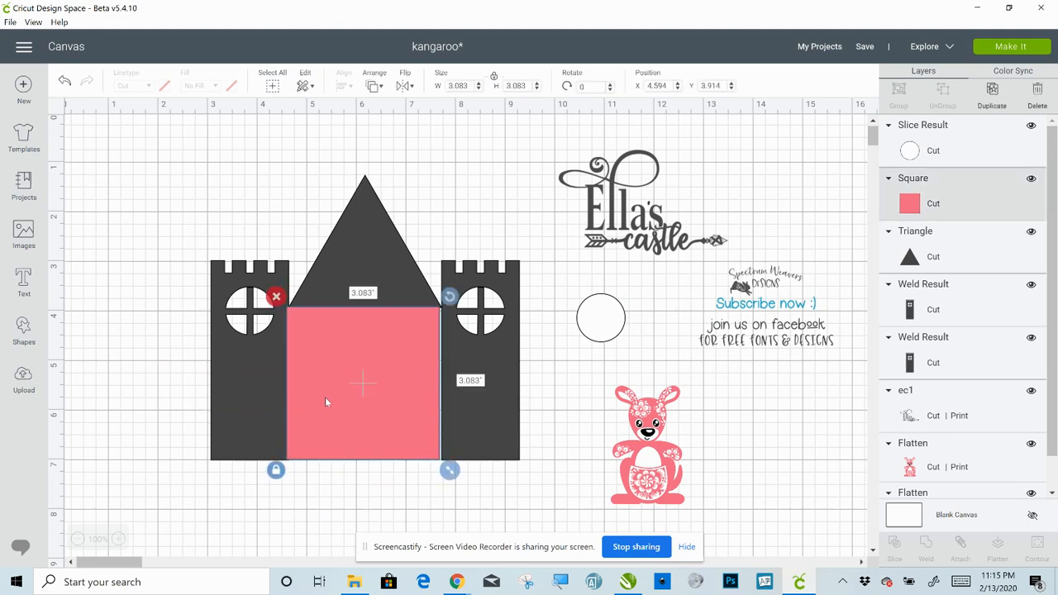
{"action": "left_click_drag", "start_coordinate": [326, 400], "coordinate": [328, 401]}
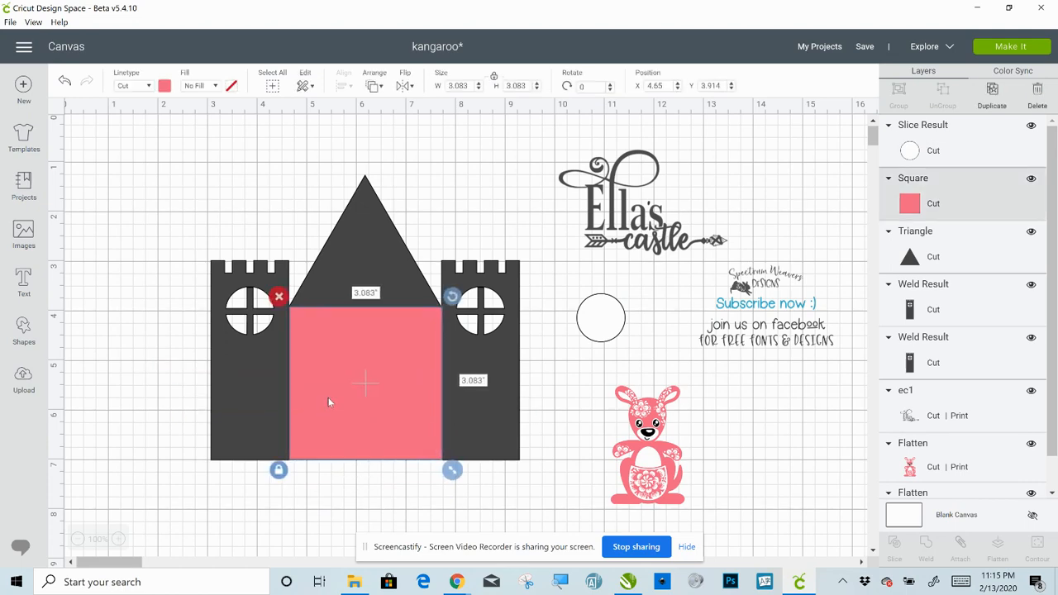
Align the bottom edges of the pink square and both towers
{"action": "left_click_drag", "start_coordinate": [153, 379], "coordinate": [531, 441]}
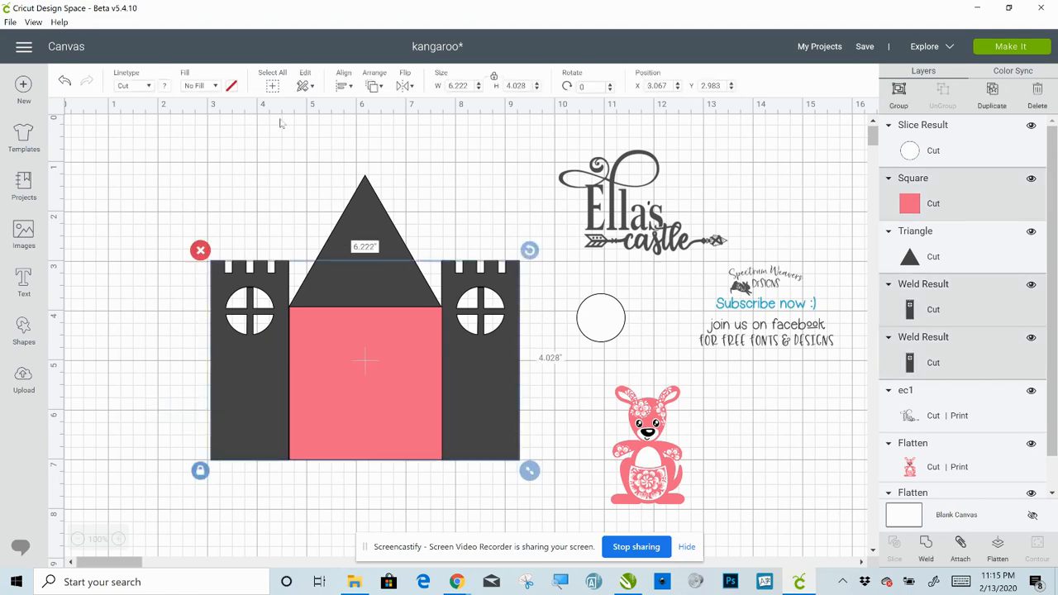
{"action": "left_click", "coordinate": [346, 87]}
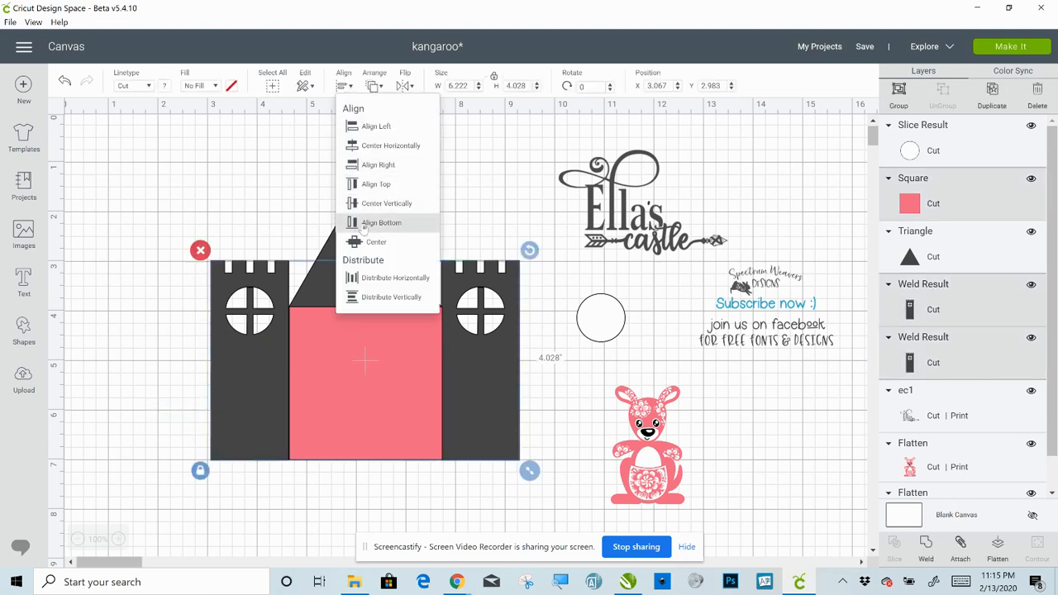
{"action": "left_click", "coordinate": [363, 223]}
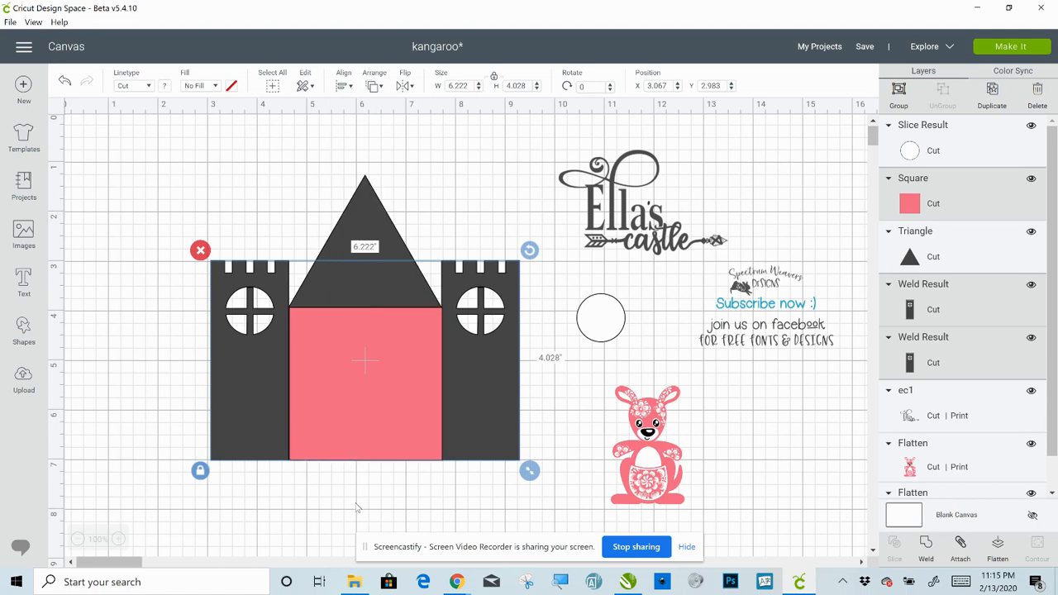
{"action": "left_click", "coordinate": [356, 508]}
Nudge the dark gray triangle slightly so its base rests on the top edge of the pink square
{"action": "left_click", "coordinate": [379, 242]}
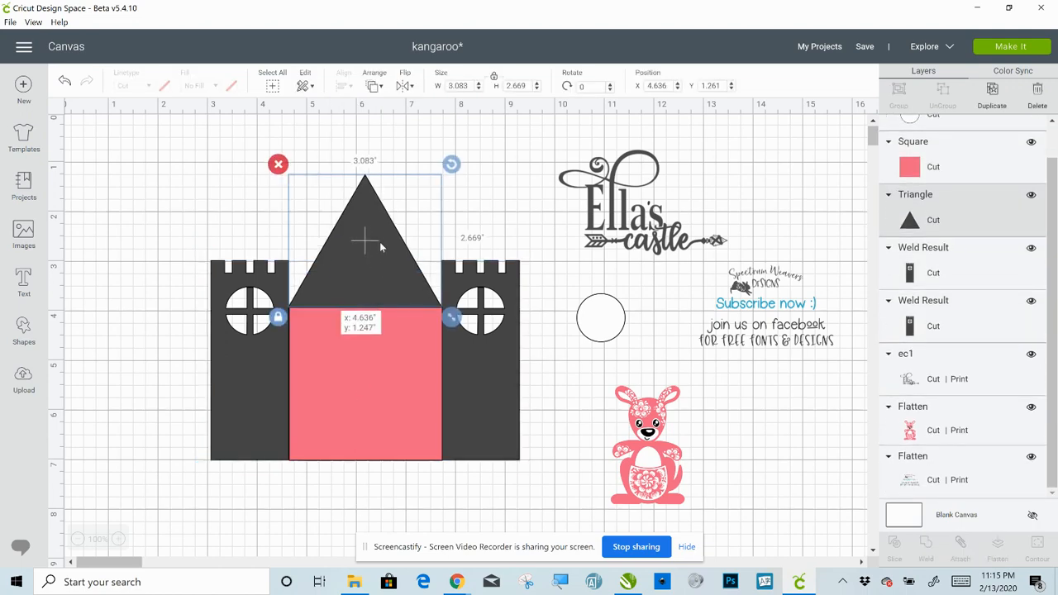
{"action": "left_click_drag", "start_coordinate": [380, 242], "coordinate": [380, 242]}
{"action": "left_click_drag", "start_coordinate": [380, 244], "coordinate": [382, 249]}
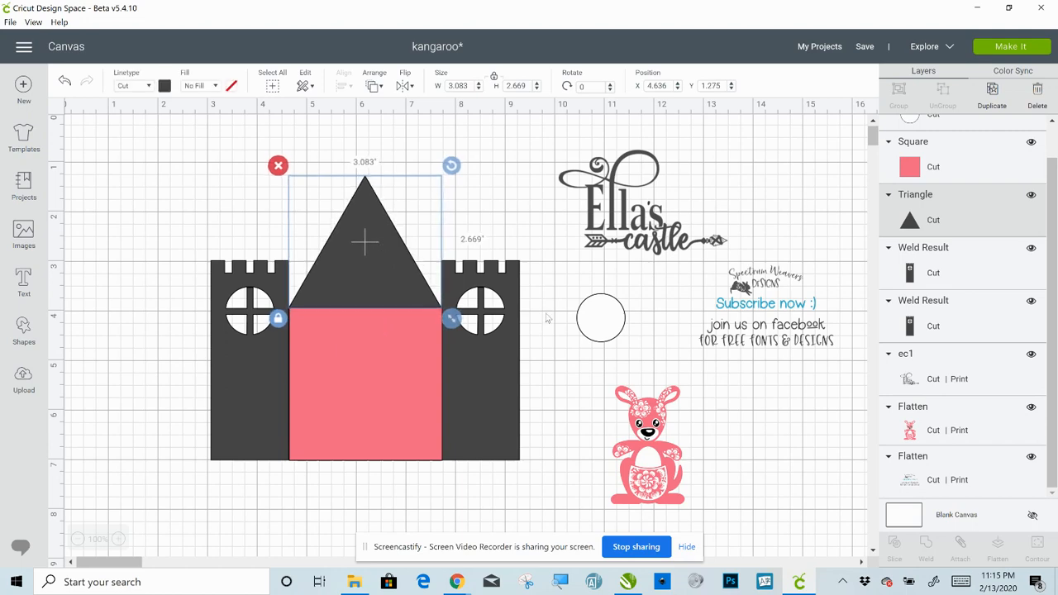
{"action": "left_click", "coordinate": [549, 366]}
Move the white circle onto the triangle and enlarge it to about 1.181 inches
{"action": "left_click_drag", "start_coordinate": [614, 326], "coordinate": [356, 269]}
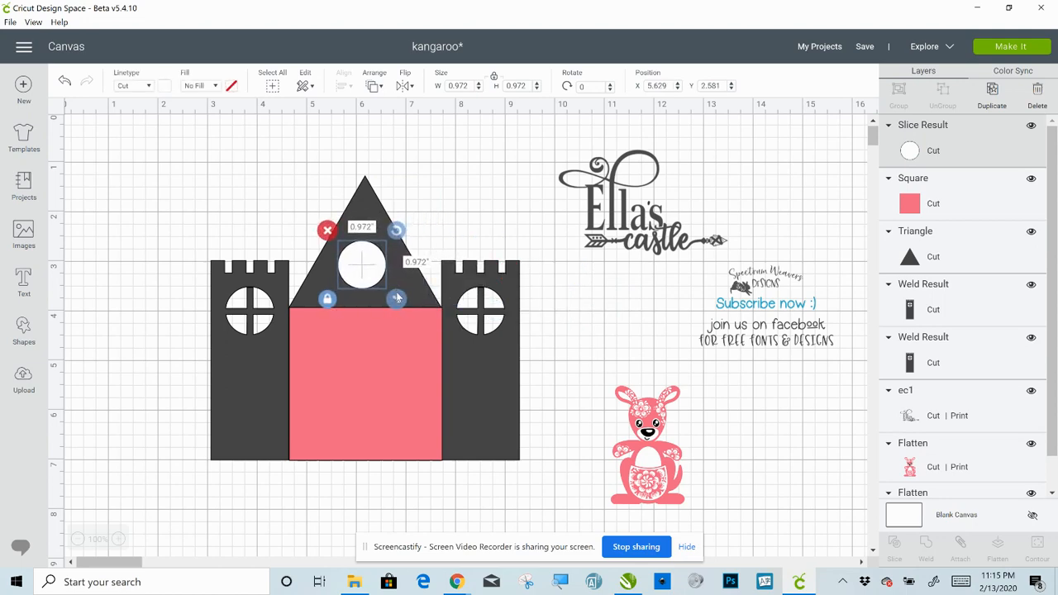
{"action": "left_click_drag", "start_coordinate": [398, 299], "coordinate": [376, 281]}
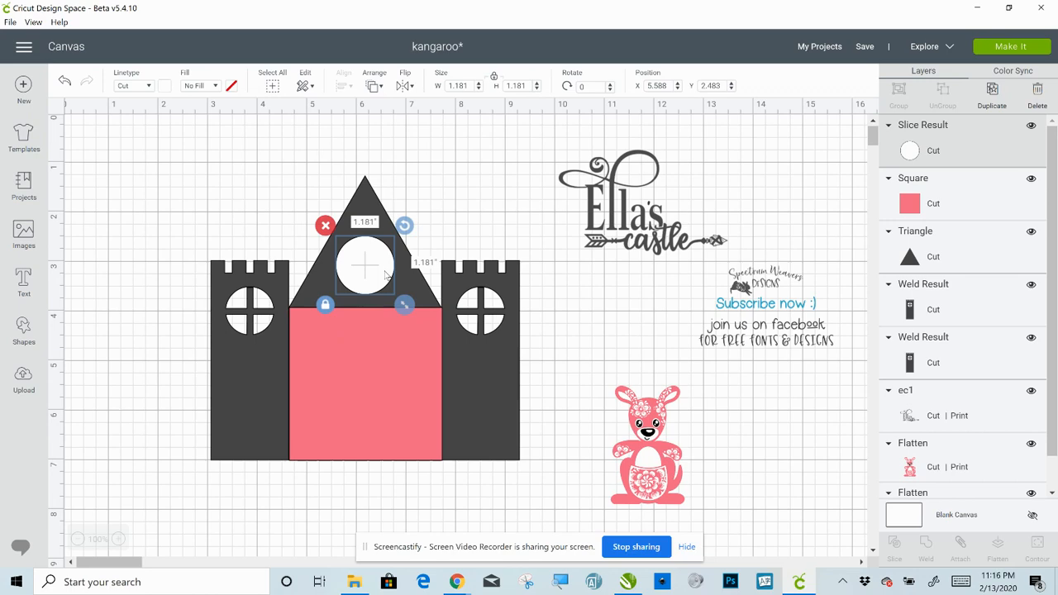
Lower the white circle over the seam between triangle and pink square, and select all three shapes together to check whether Slice is offered
{"action": "left_click_drag", "start_coordinate": [378, 259], "coordinate": [376, 300]}
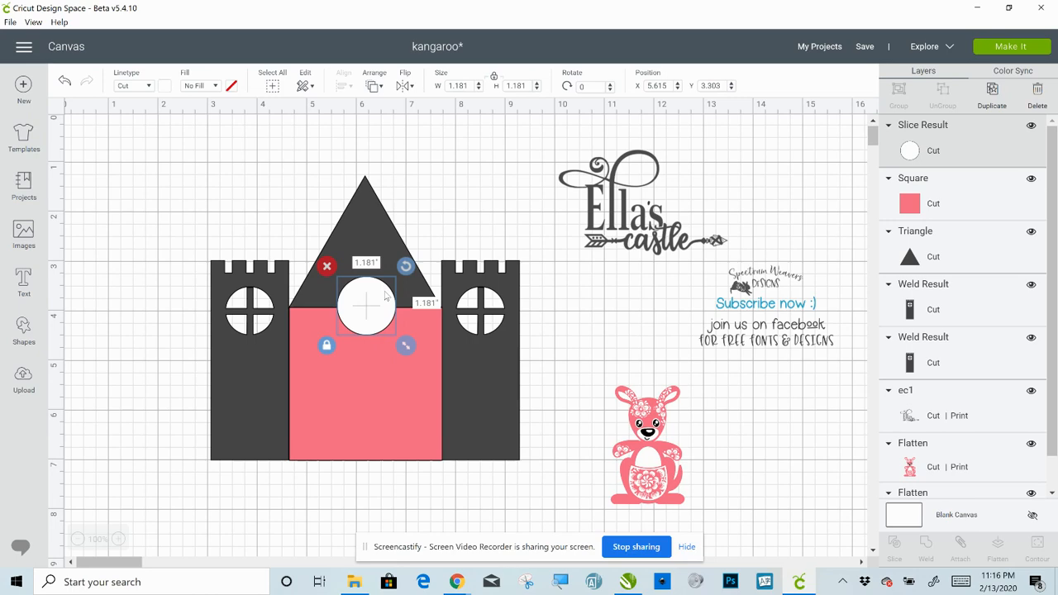
{"action": "left_click", "coordinate": [307, 149]}
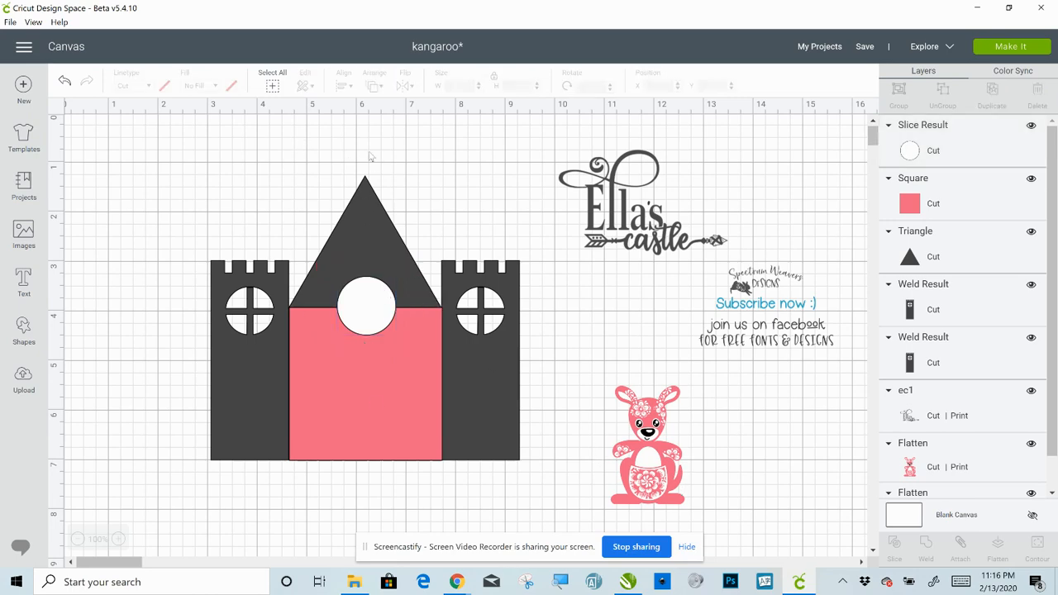
{"action": "left_click_drag", "start_coordinate": [354, 126], "coordinate": [384, 352]}
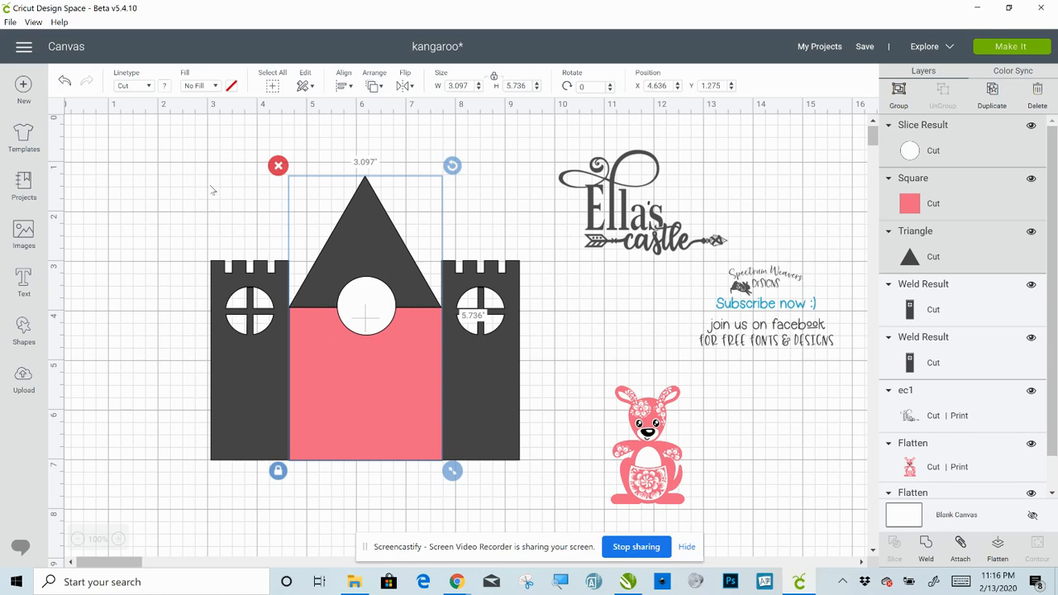
{"action": "left_click", "coordinate": [286, 239]}
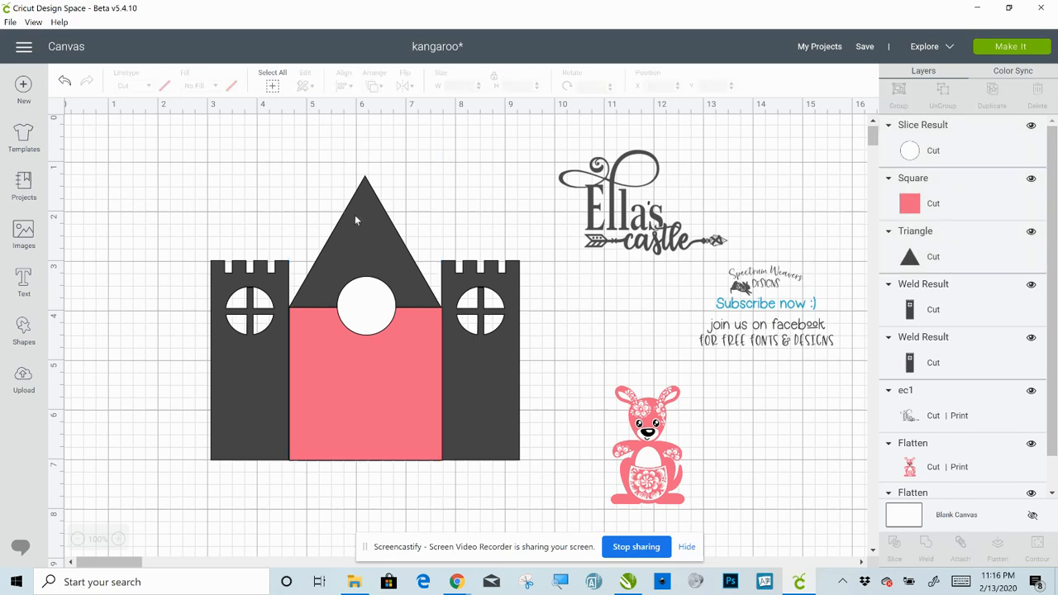
{"action": "left_click_drag", "start_coordinate": [353, 124], "coordinate": [374, 365]}
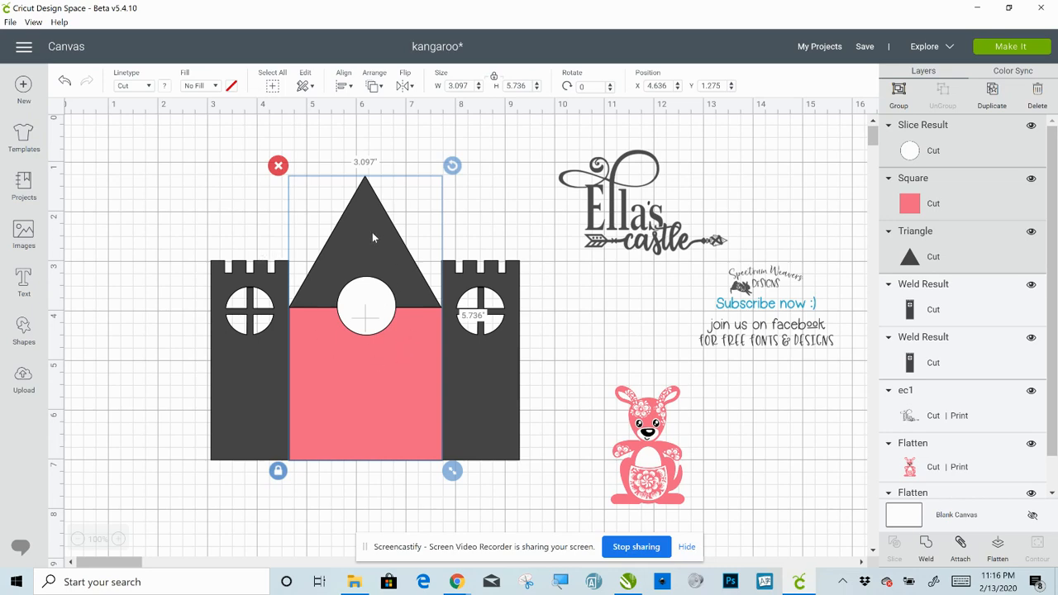
{"action": "left_click", "coordinate": [513, 187]}
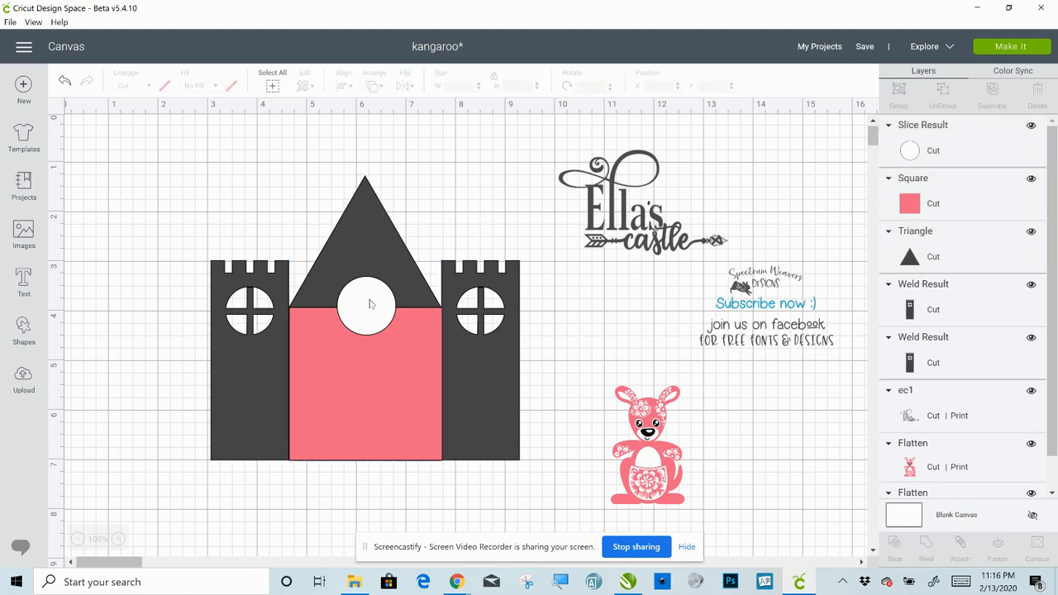
Check whether Slice is offered with only the circle and triangle selected, and with only the circle and pink square selected
{"action": "left_click_drag", "start_coordinate": [345, 146], "coordinate": [396, 301]}
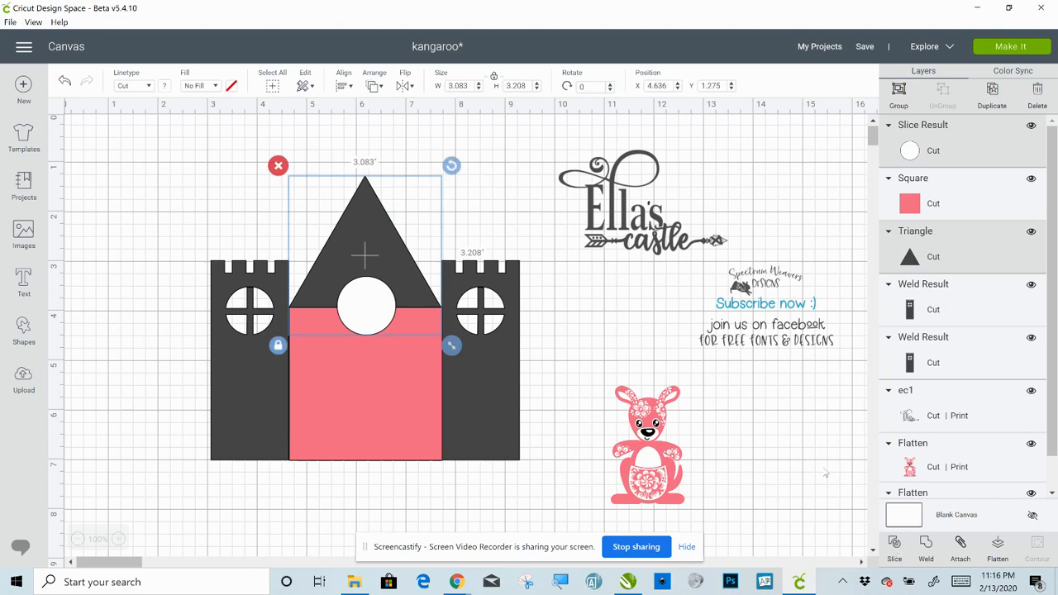
{"action": "left_click", "coordinate": [580, 294]}
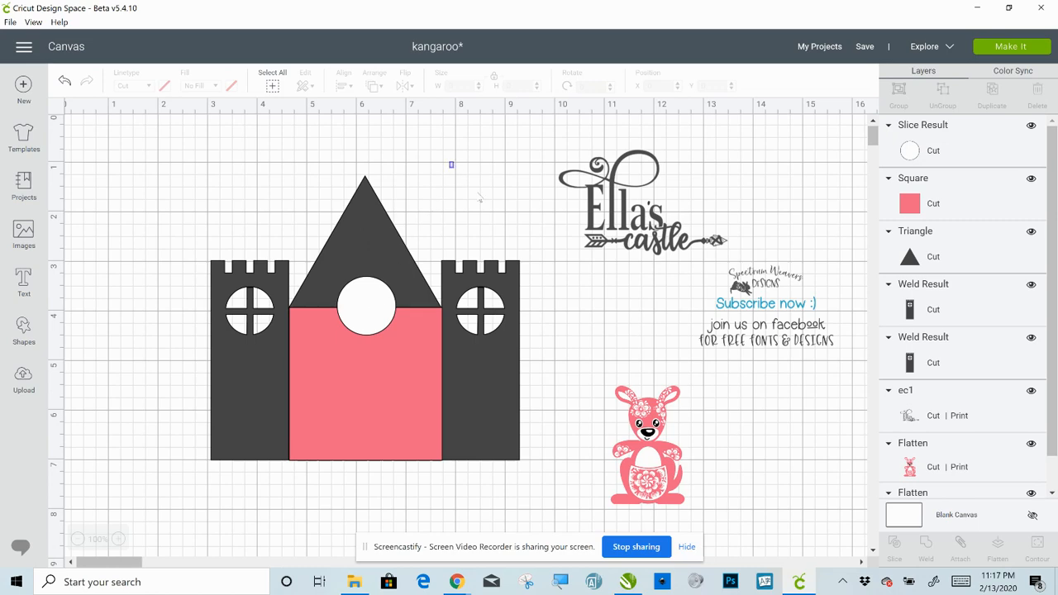
{"action": "left_click_drag", "start_coordinate": [450, 165], "coordinate": [494, 202]}
{"action": "left_click", "coordinate": [362, 314]}
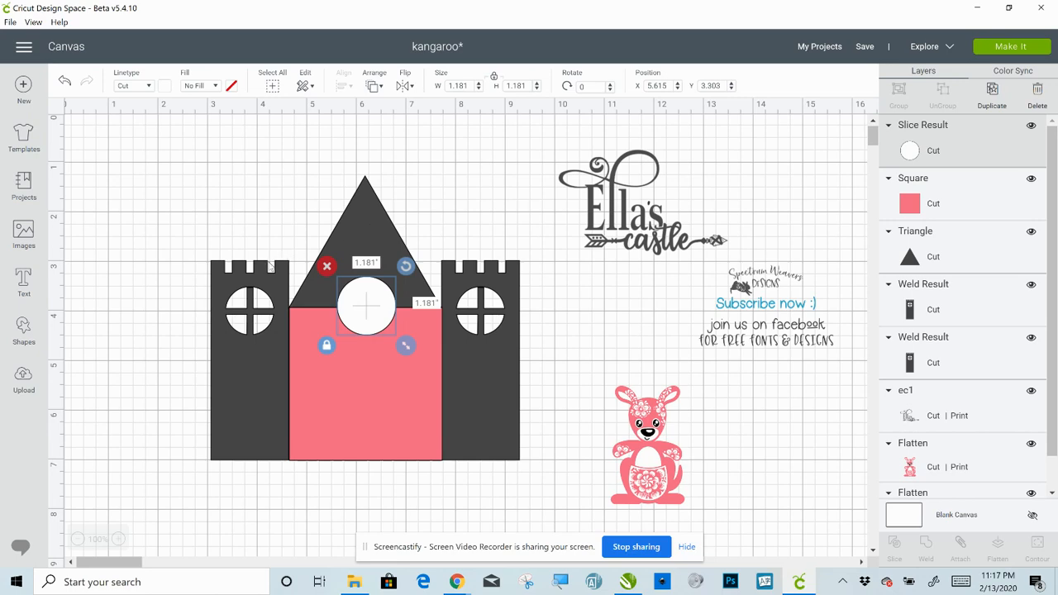
{"action": "left_click", "coordinate": [380, 394], "text": "shift"}
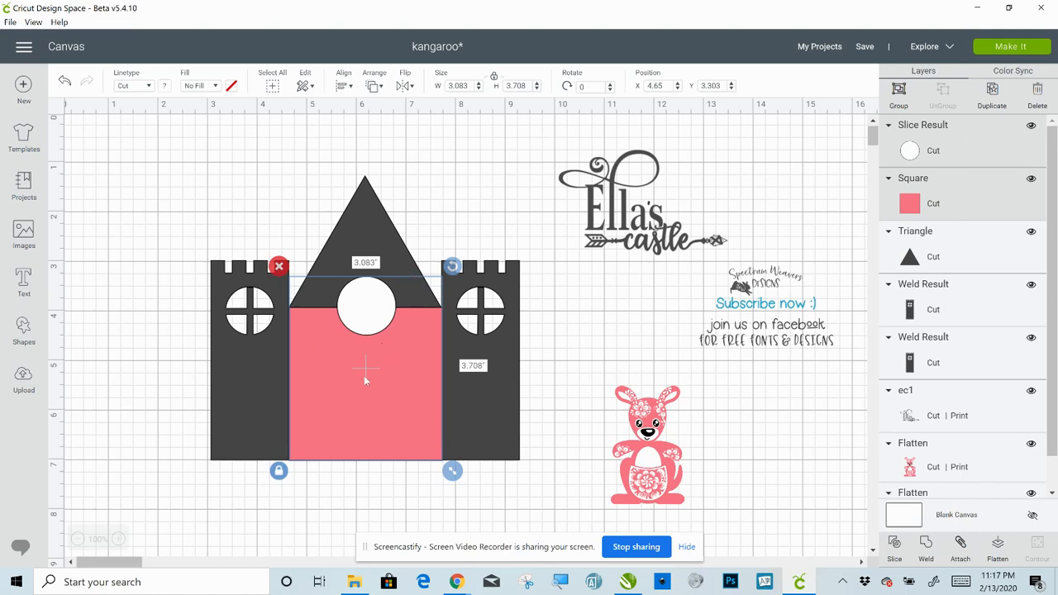
{"action": "left_click", "coordinate": [527, 349]}
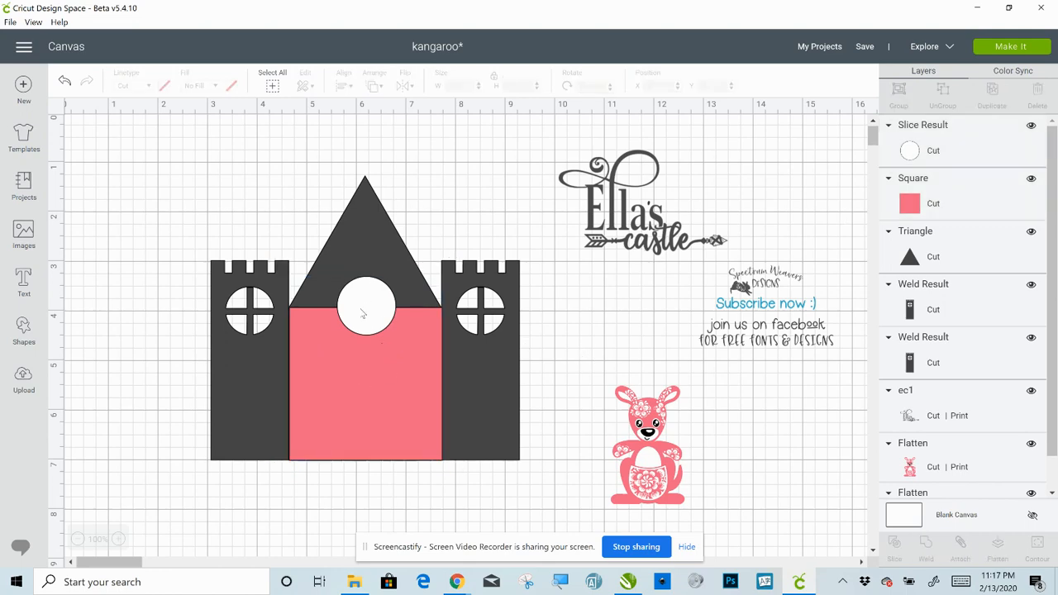
Move the white circle back up onto the triangle and duplicate it
{"action": "left_click_drag", "start_coordinate": [363, 304], "coordinate": [364, 266]}
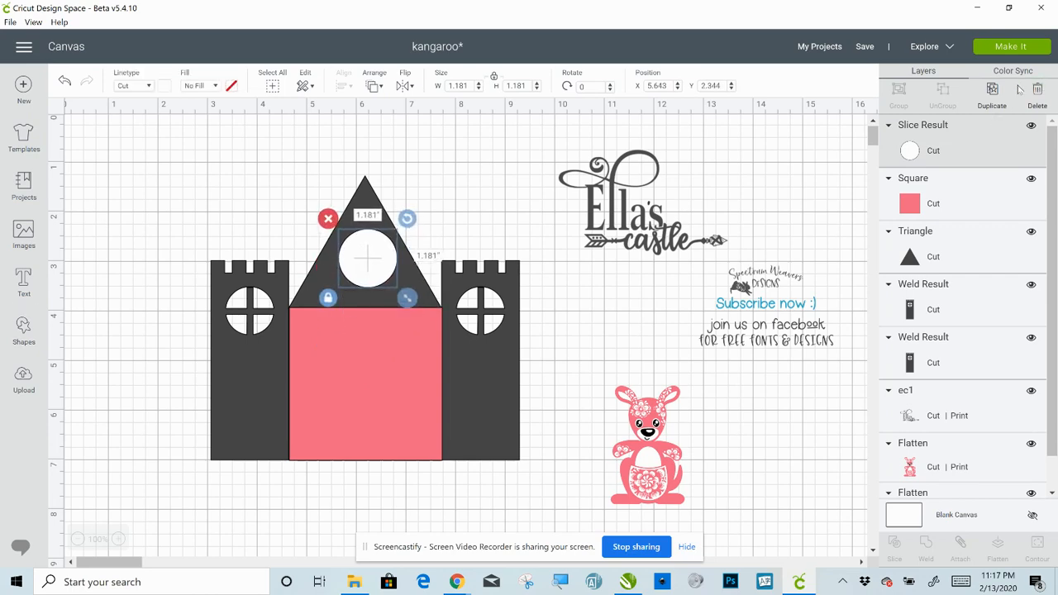
{"action": "left_click", "coordinate": [992, 91]}
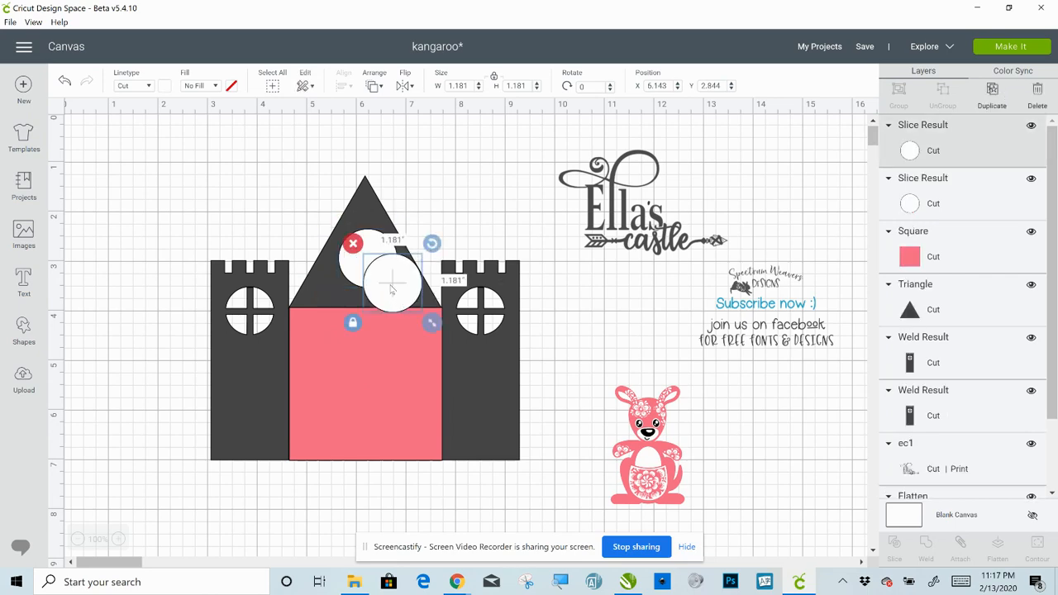
Recolor the original circle on the triangle to the same pink as the square
{"action": "left_click", "coordinate": [364, 240]}
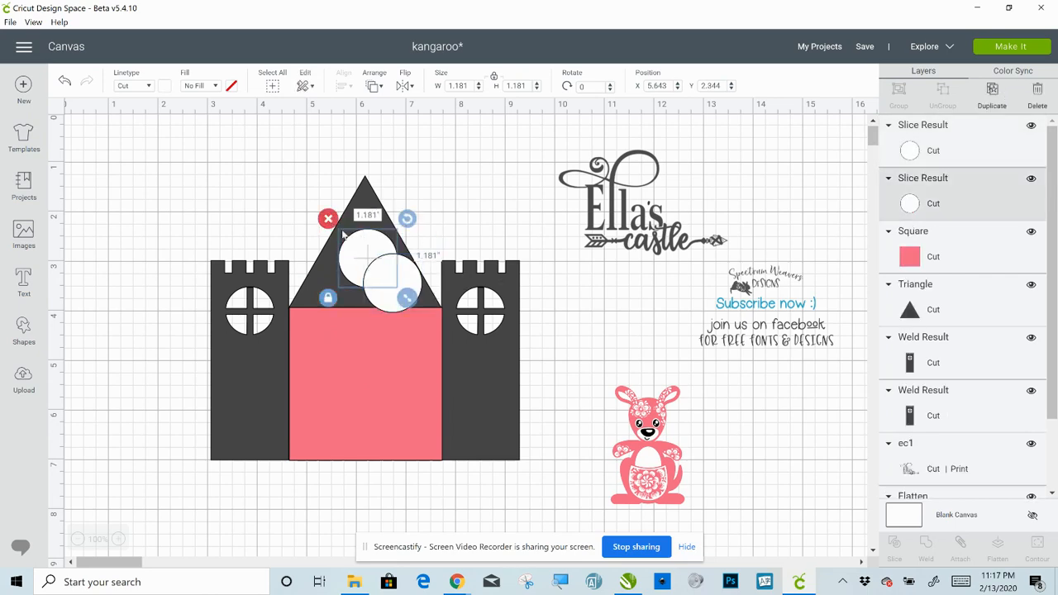
{"action": "left_click", "coordinate": [164, 86]}
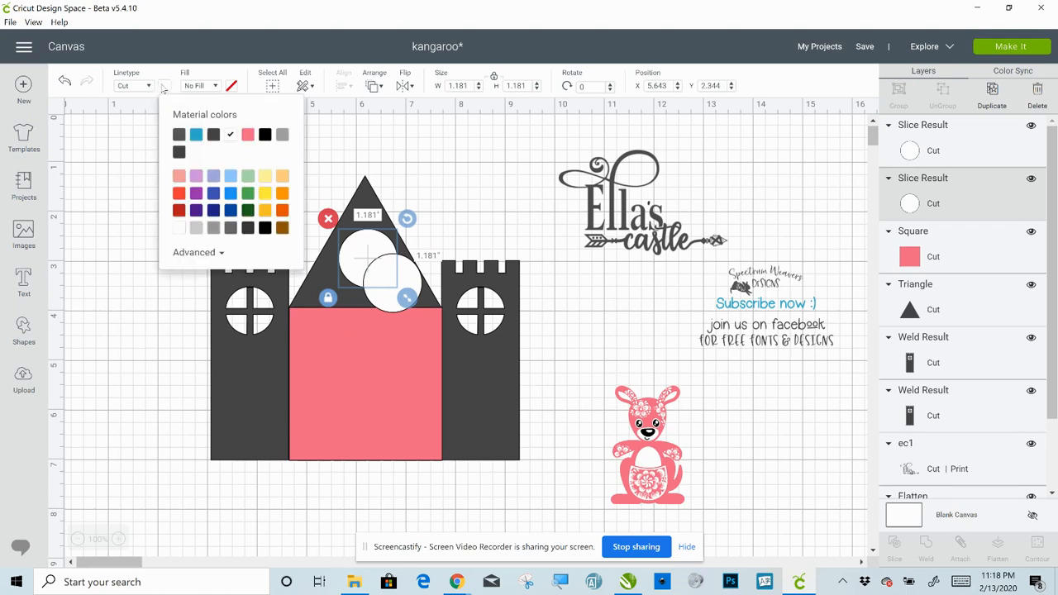
{"action": "left_click", "coordinate": [248, 135]}
{"action": "left_click", "coordinate": [450, 236]}
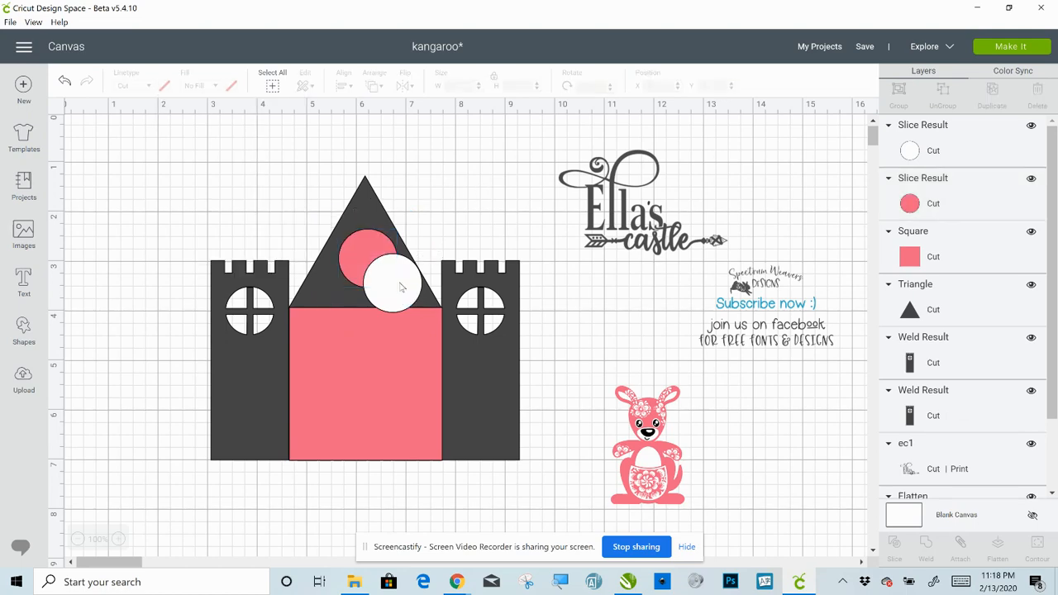
Shrink the white duplicate circle to about 1.083 inches and center it on the pink circle
{"action": "left_click", "coordinate": [400, 287]}
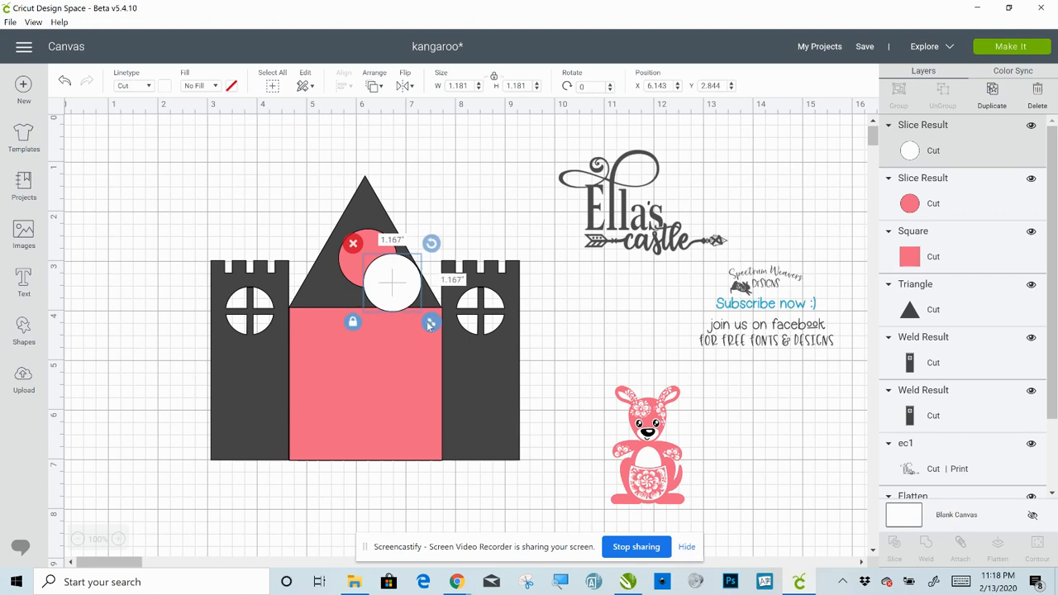
{"action": "left_click_drag", "start_coordinate": [430, 325], "coordinate": [385, 273]}
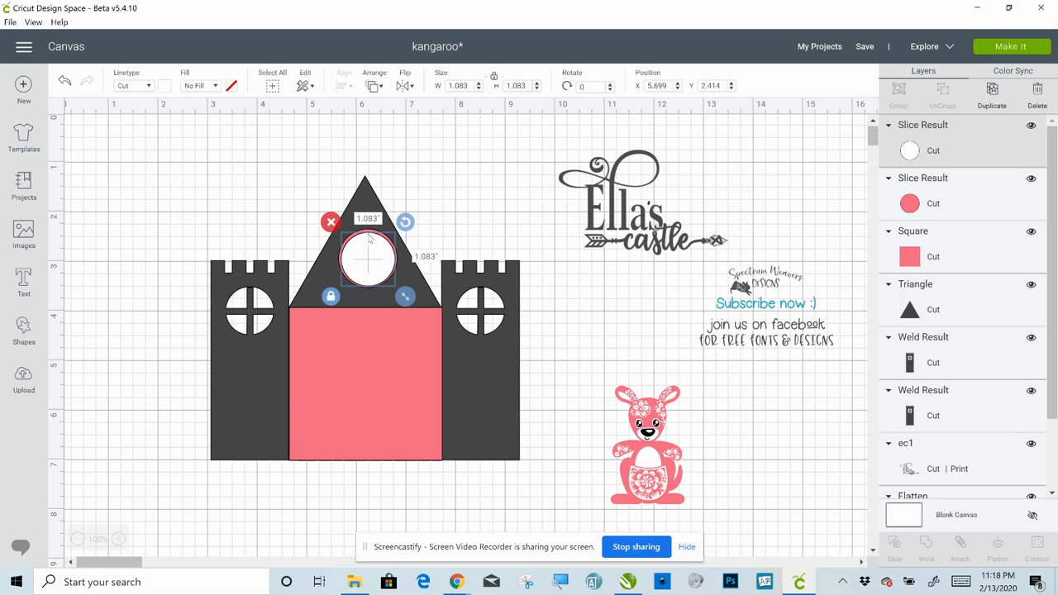
{"action": "left_click", "coordinate": [973, 202], "text": "shift"}
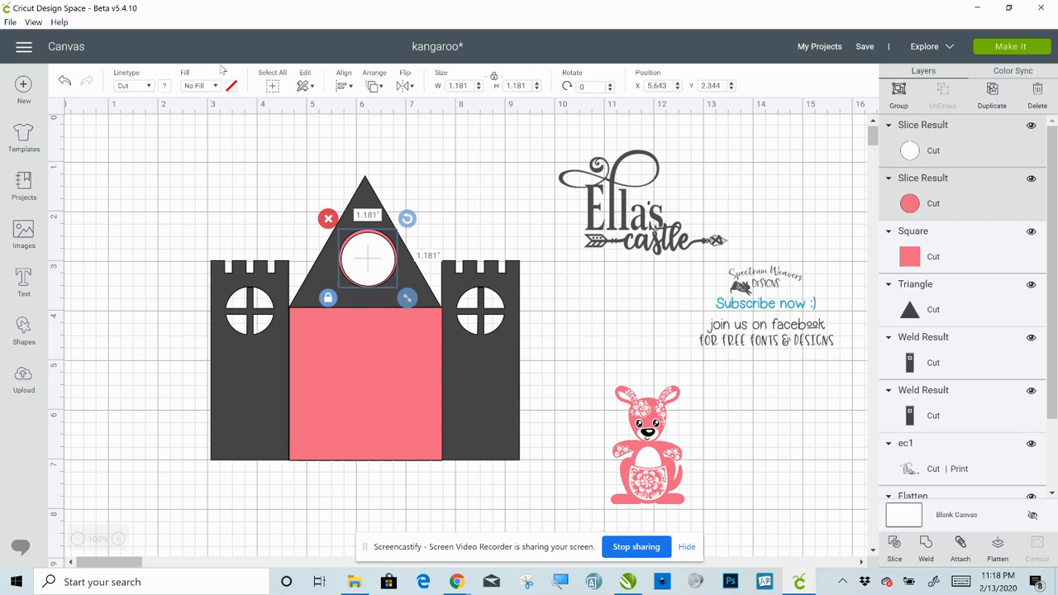
{"action": "left_click", "coordinate": [346, 86]}
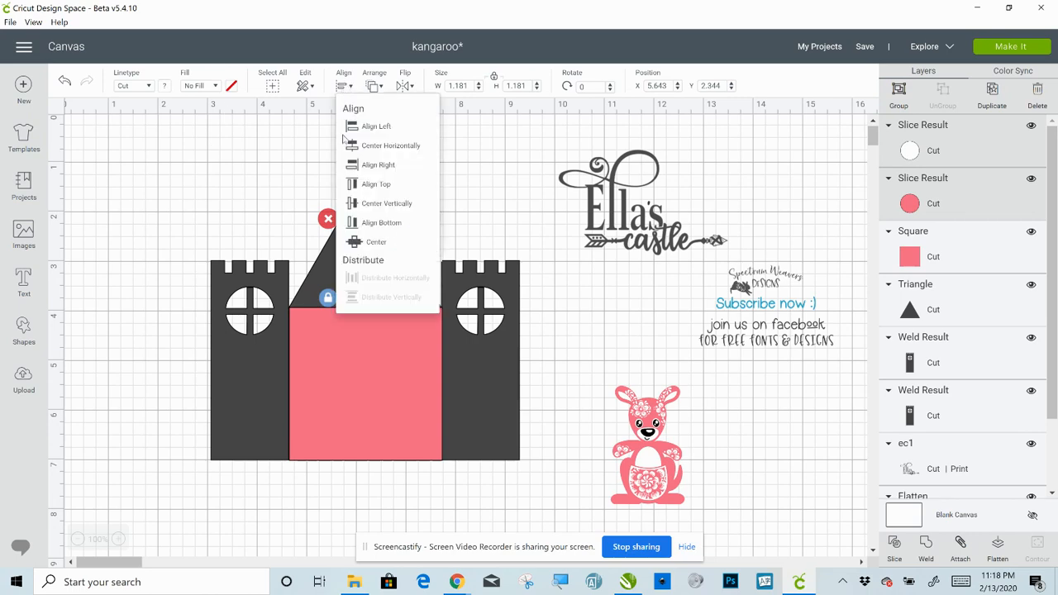
{"action": "left_click", "coordinate": [370, 241]}
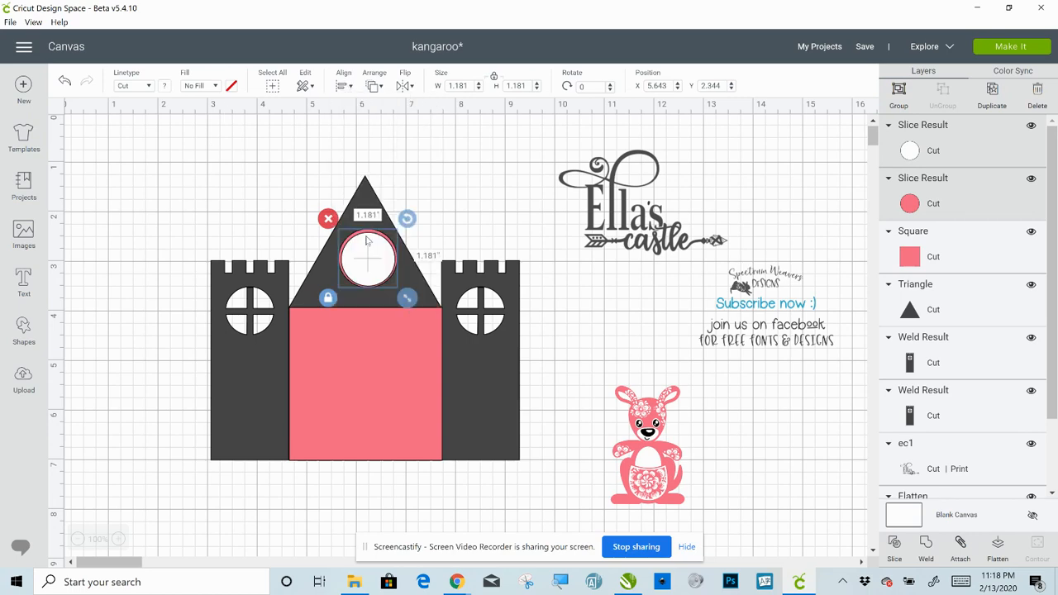
{"action": "left_click", "coordinate": [523, 192]}
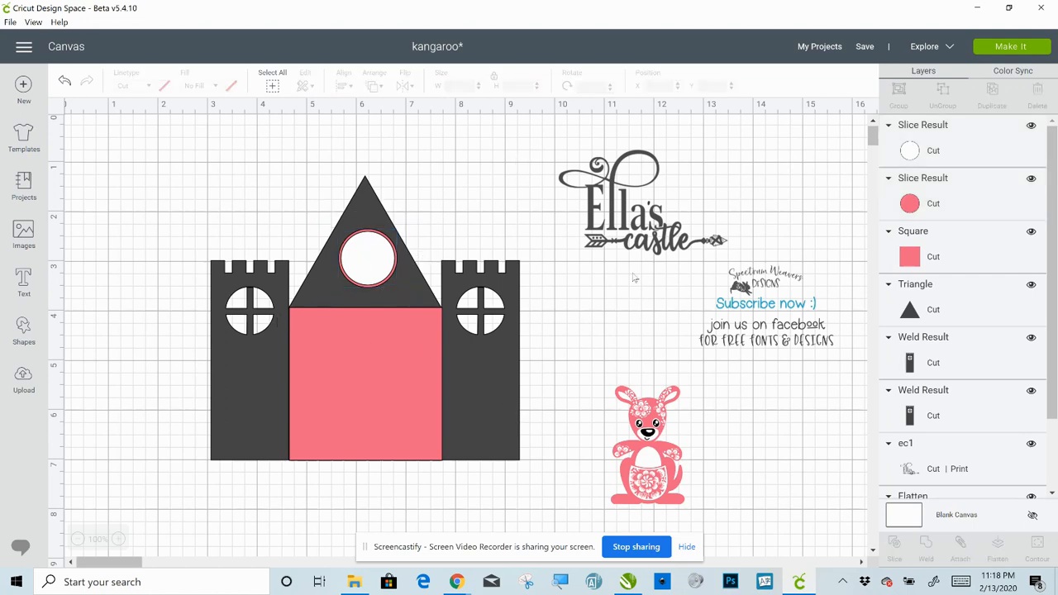
Move the white circle clear of the castle and slice the pink circle out of the triangle
{"action": "left_click_drag", "start_coordinate": [368, 264], "coordinate": [484, 184]}
{"action": "left_click", "coordinate": [368, 264]}
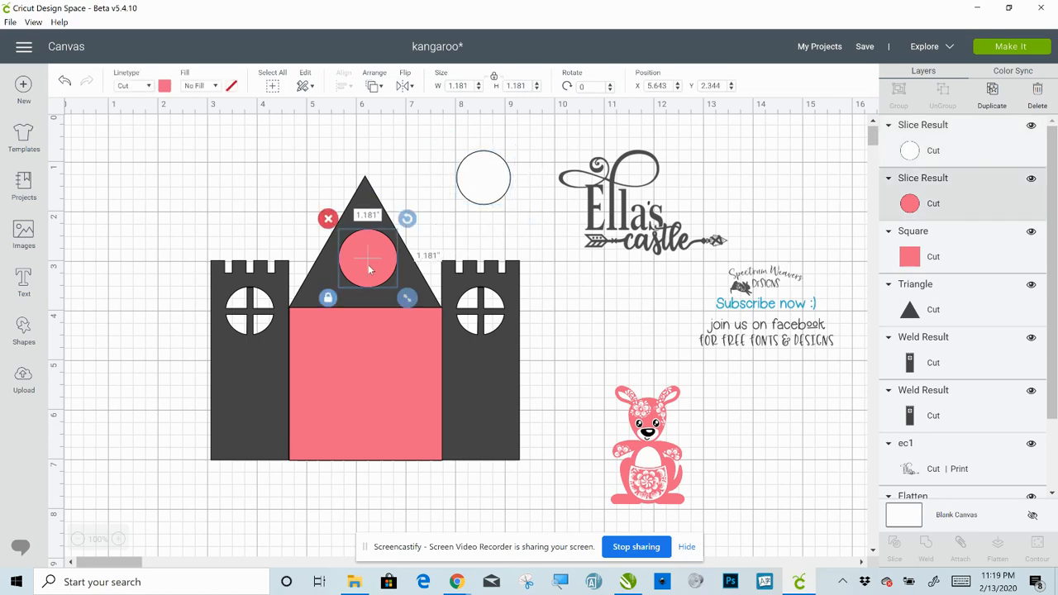
{"action": "left_click", "coordinate": [417, 287], "text": "shift"}
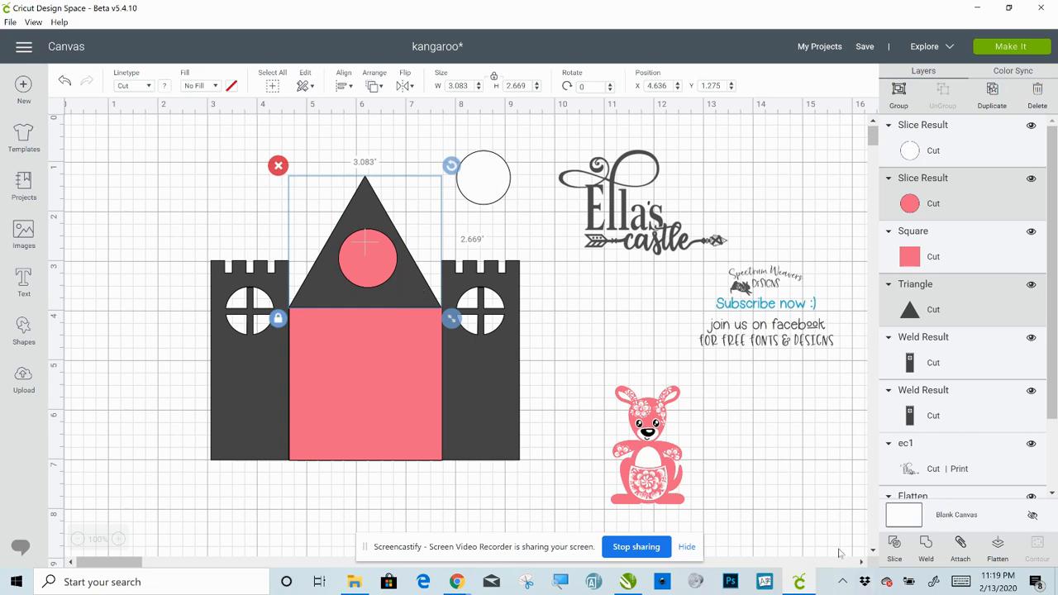
{"action": "left_click", "coordinate": [895, 546]}
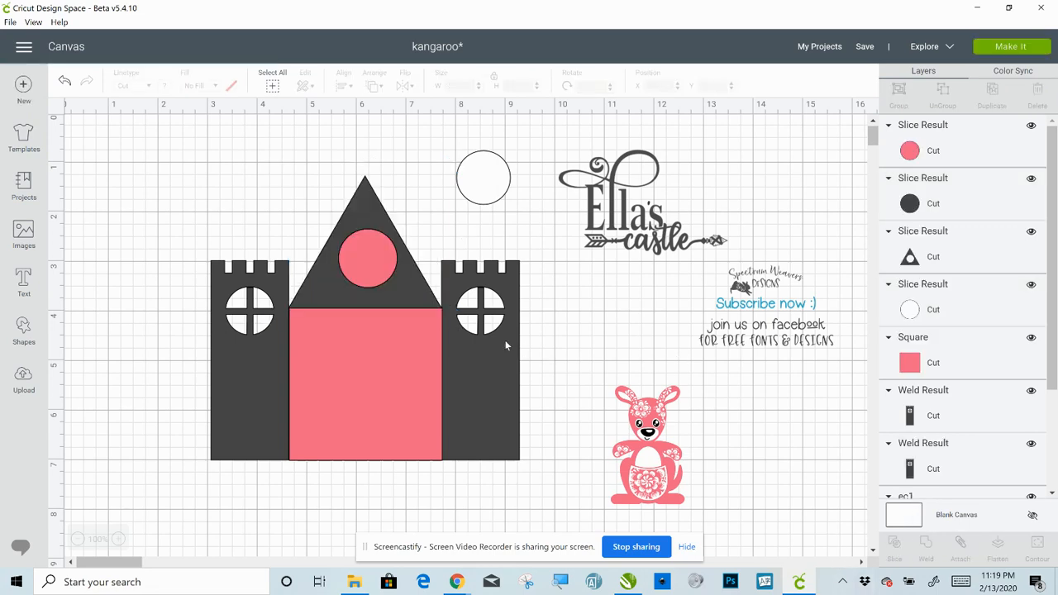
Delete the pink and dark gray circles left from the slice, along with the spare white circle
{"action": "left_click_drag", "start_coordinate": [377, 263], "coordinate": [420, 303]}
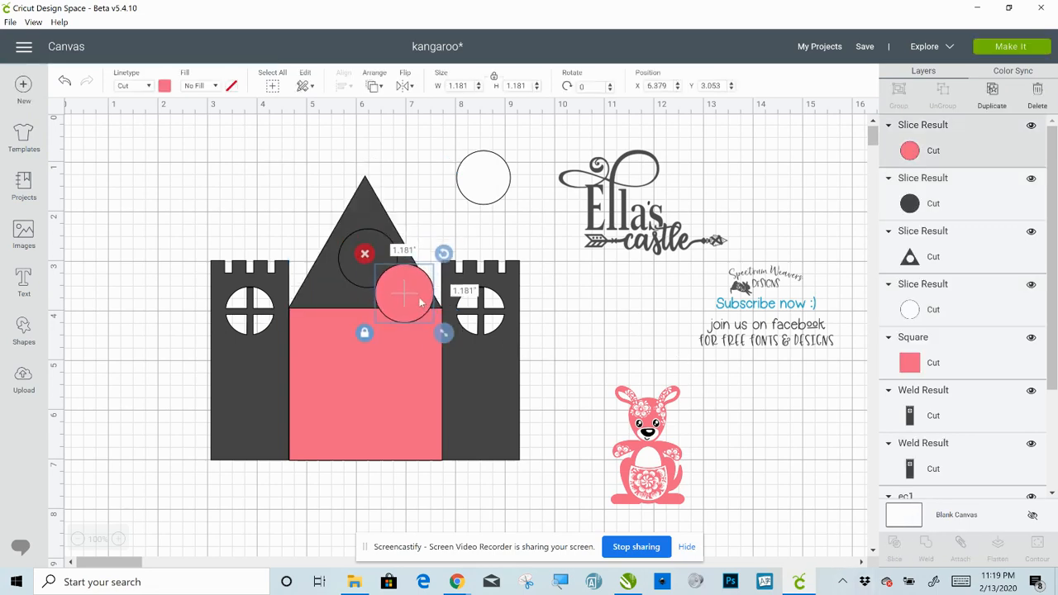
{"action": "key", "text": "Delete"}
{"action": "left_click", "coordinate": [355, 261]}
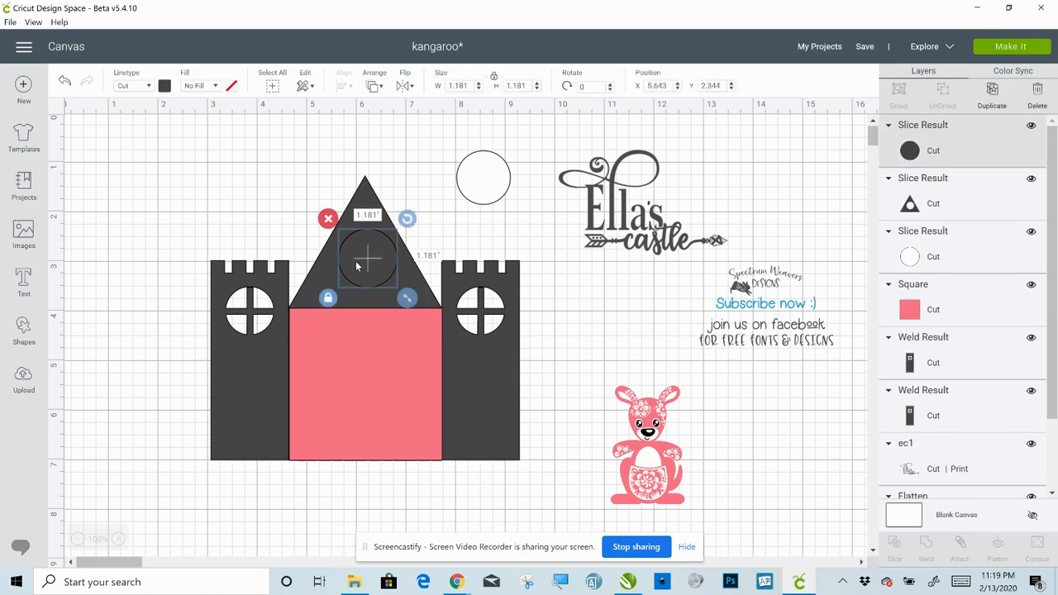
{"action": "key", "text": "Delete"}
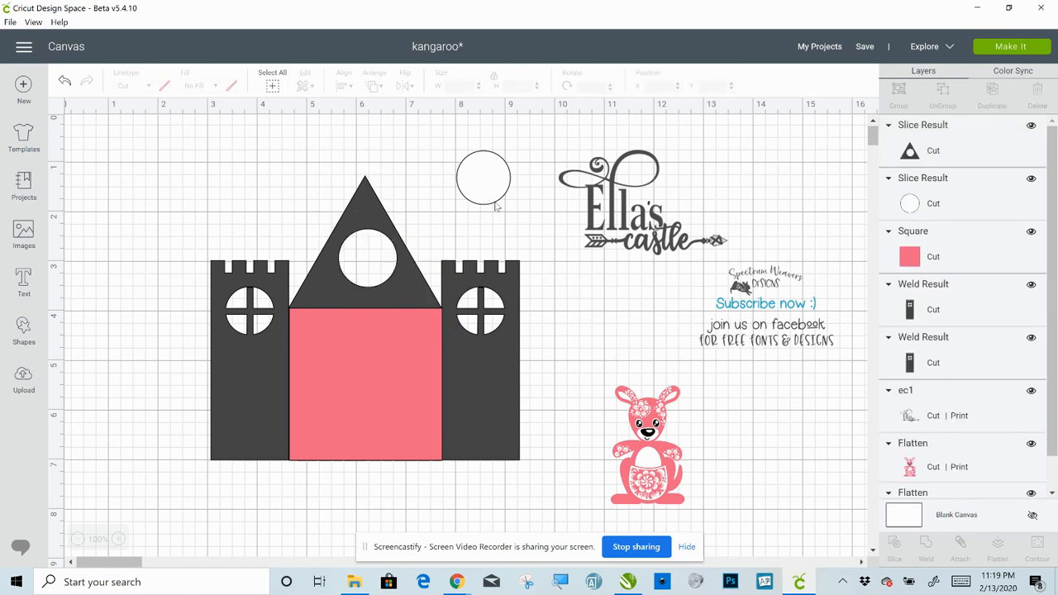
{"action": "left_click_drag", "start_coordinate": [495, 204], "coordinate": [519, 220]}
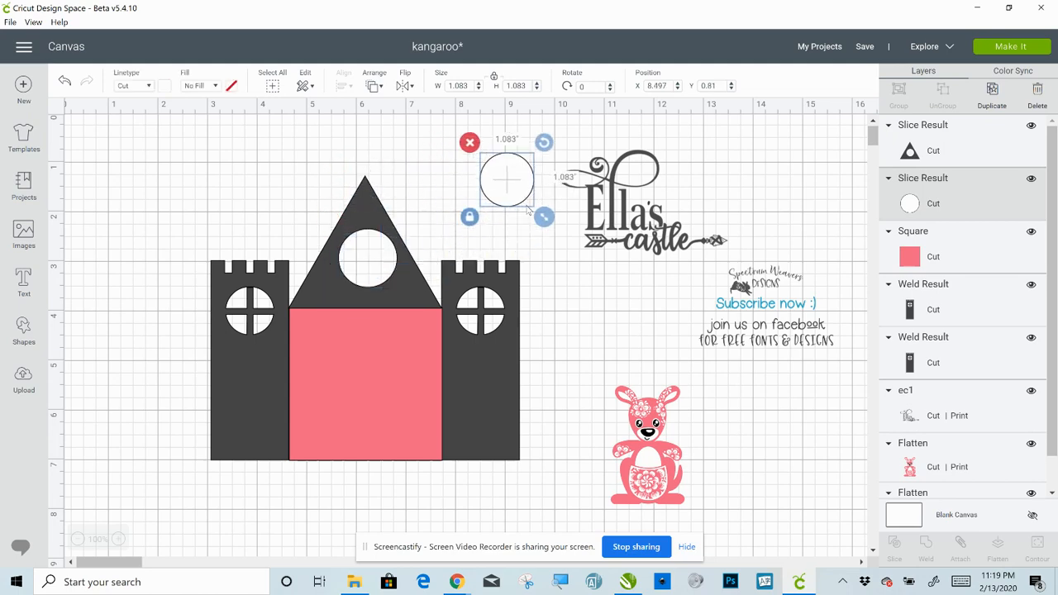
{"action": "key", "text": "Delete"}
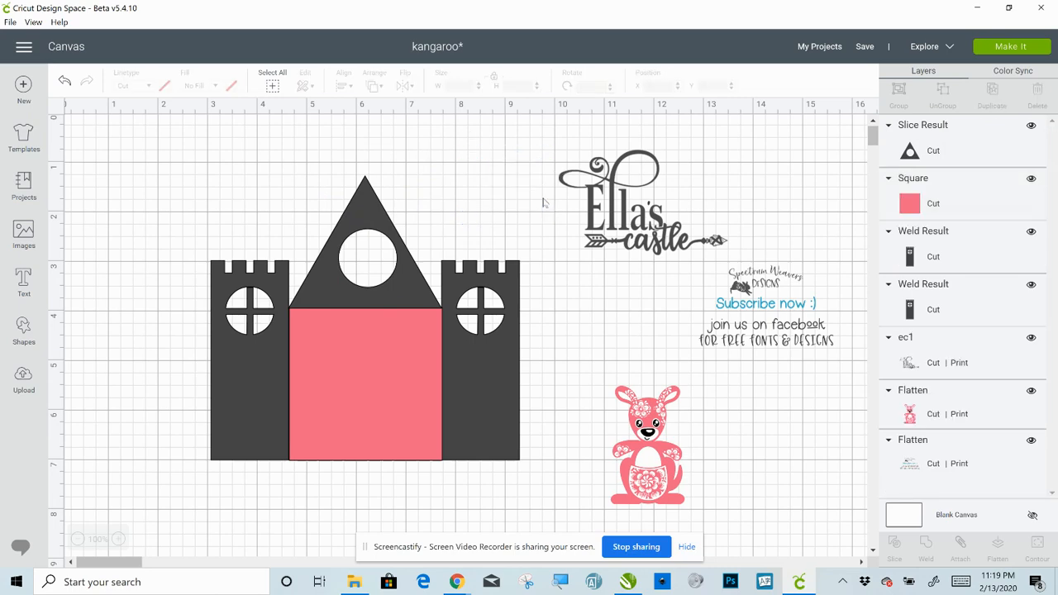
Add a square, unlock its proportions and shape it into a vertical bar about 0.083 by 1 inch above the castle
{"action": "left_click", "coordinate": [25, 326]}
{"action": "left_click", "coordinate": [83, 234]}
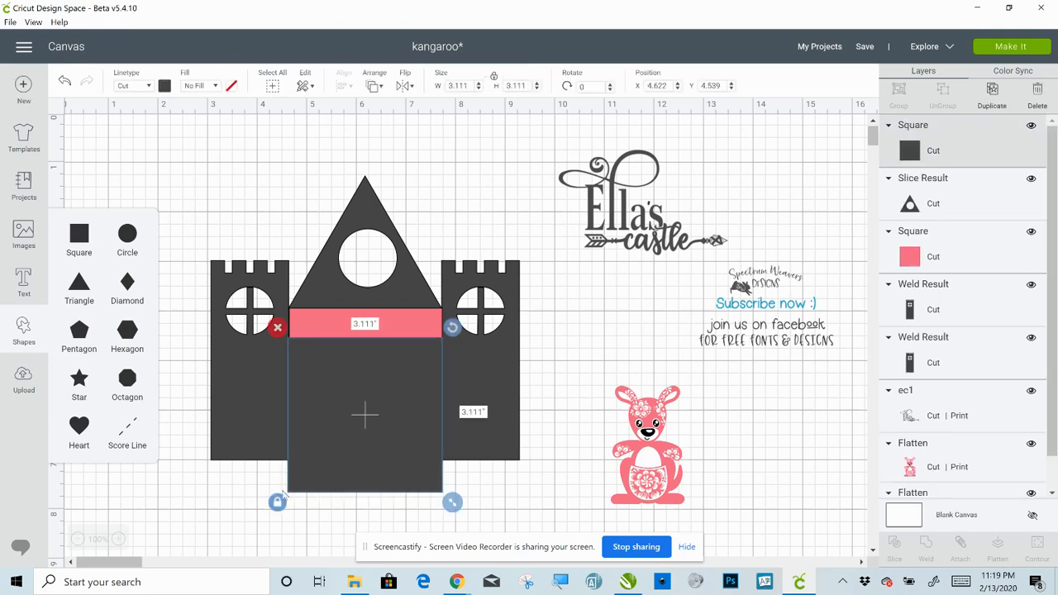
{"action": "left_click_drag", "start_coordinate": [452, 502], "coordinate": [477, 201]}
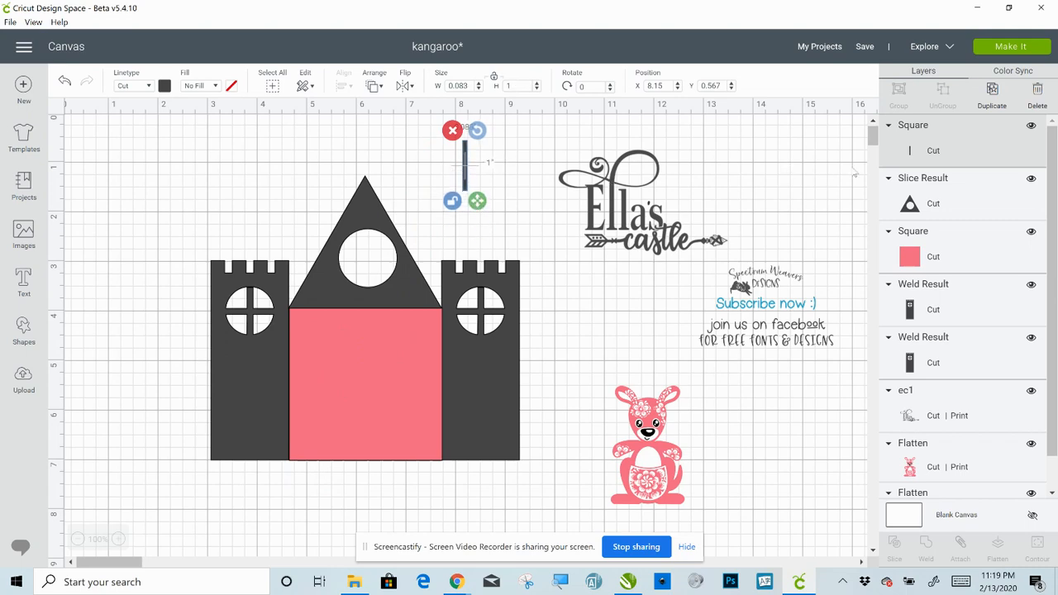
Duplicate the thin vertical bar and rotate the copy to 90 degrees
{"action": "left_click", "coordinate": [993, 92]}
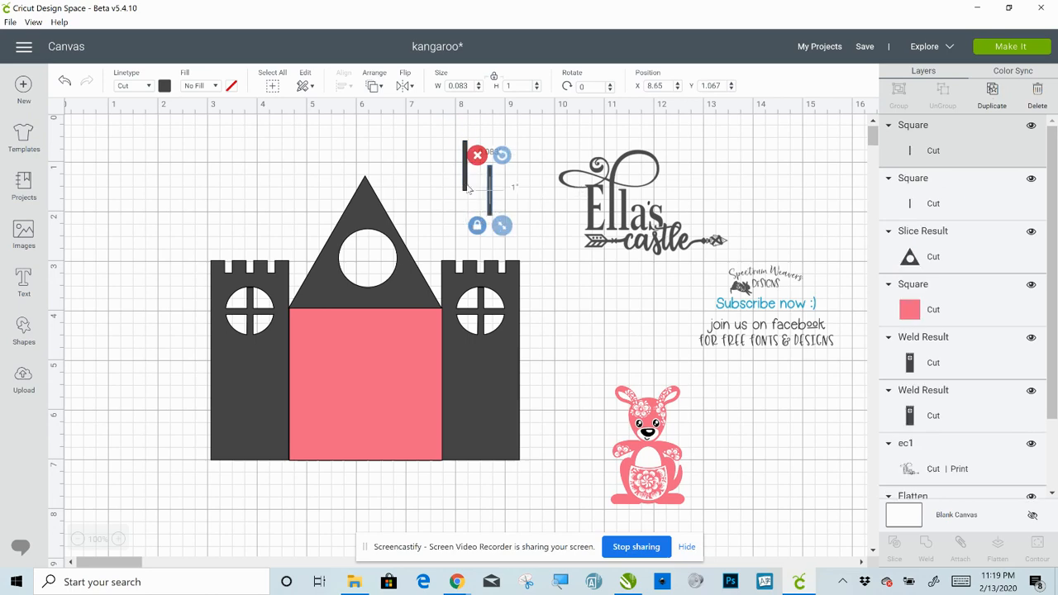
{"action": "left_click", "coordinate": [468, 189]}
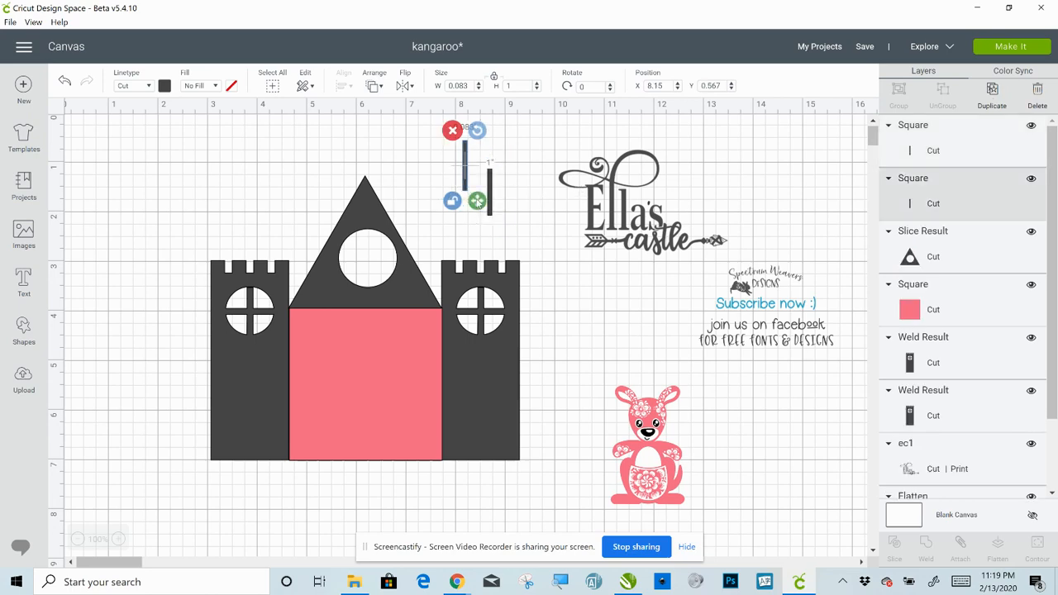
{"action": "left_click", "coordinate": [489, 182]}
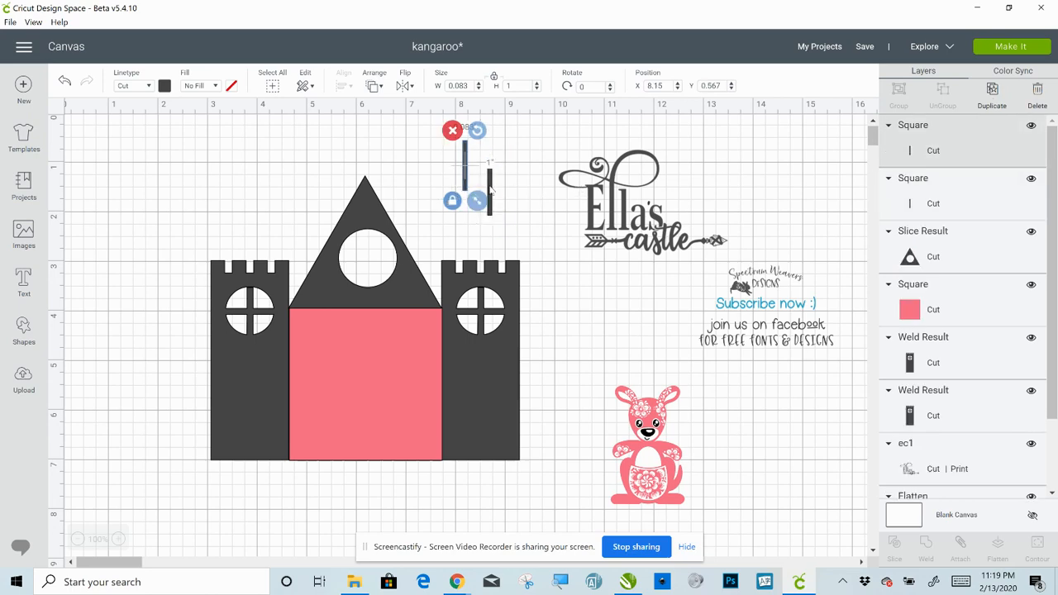
{"action": "left_click", "coordinate": [587, 86]}
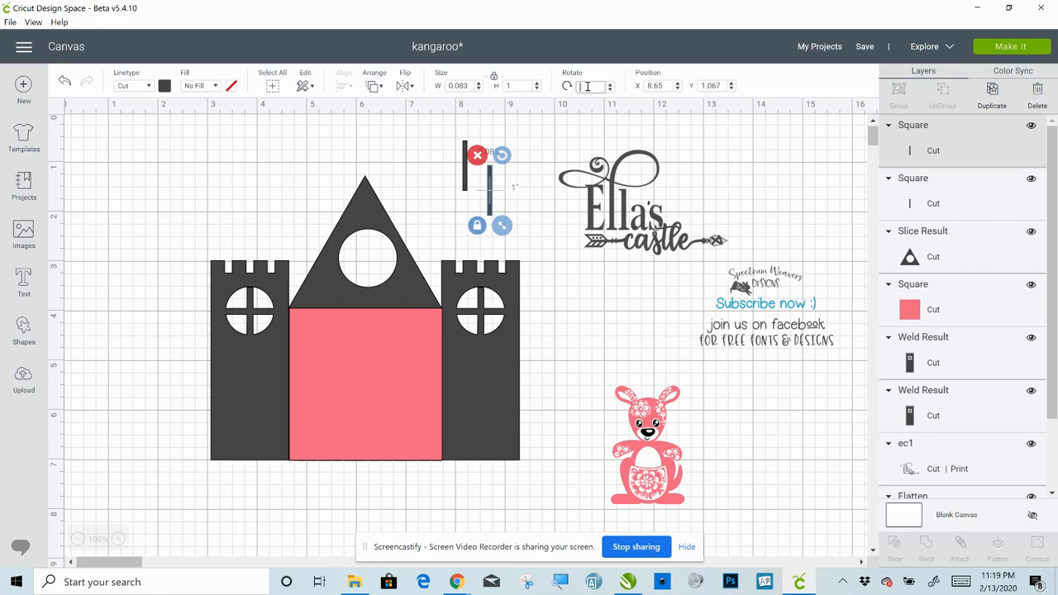
{"action": "type", "text": "90"}
{"action": "key", "text": "Return"}
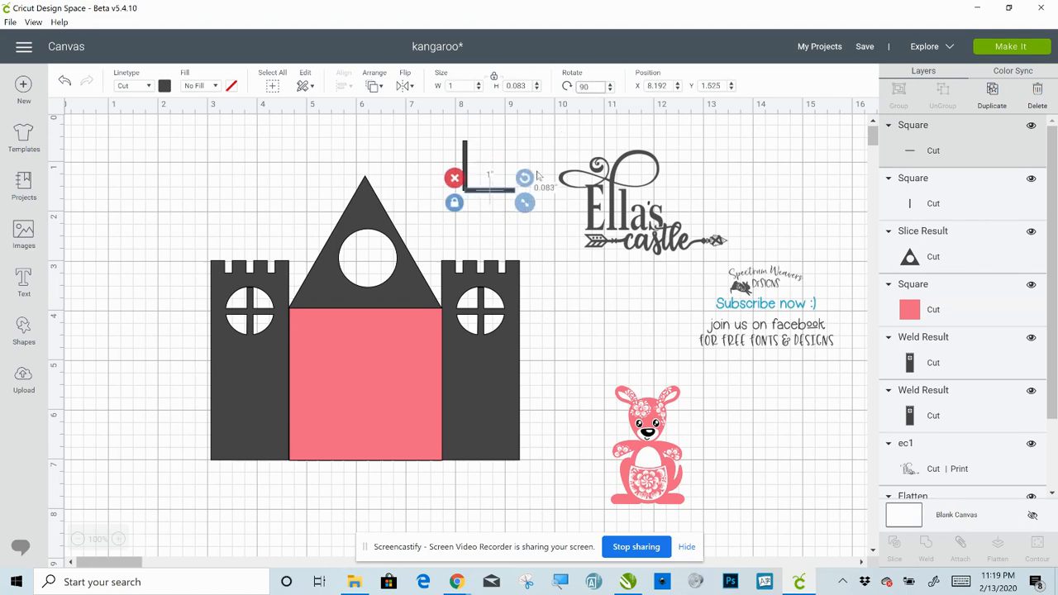
Center the horizontal and vertical bars on each other and weld them into a cross
{"action": "left_click_drag", "start_coordinate": [494, 192], "coordinate": [474, 184]}
{"action": "left_click", "coordinate": [345, 87]}
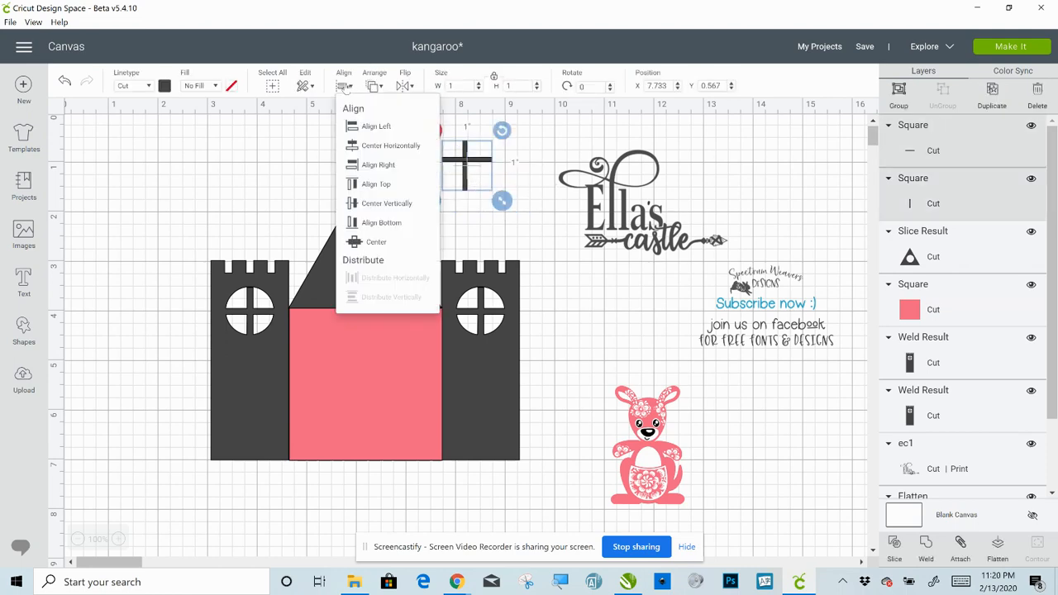
{"action": "left_click", "coordinate": [368, 243]}
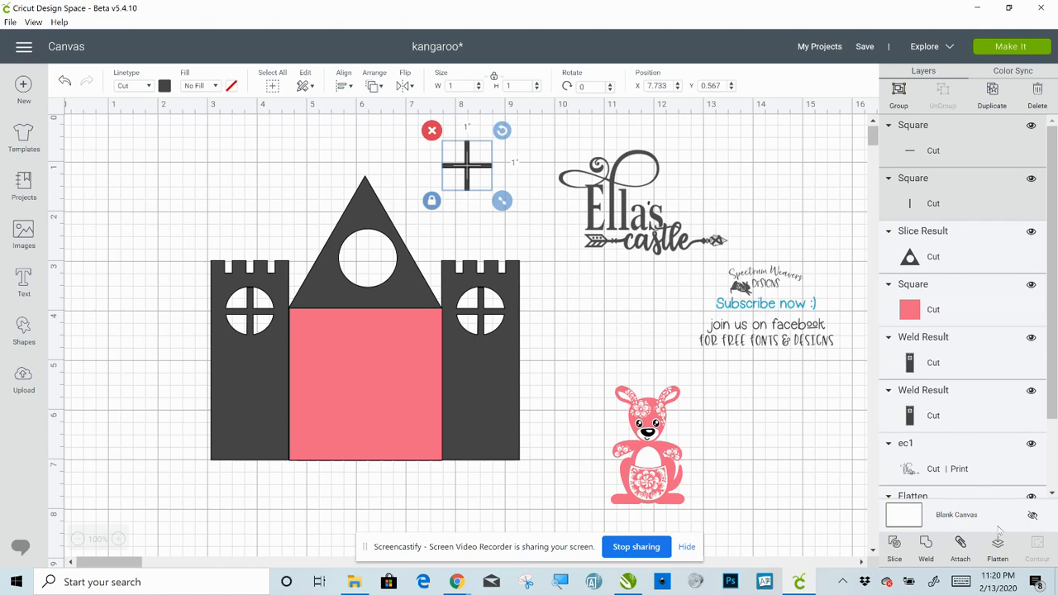
{"action": "left_click", "coordinate": [927, 548]}
Enlarge the cross to about 1.208 inches and place it over the round cutout in the triangle roof
{"action": "left_click", "coordinate": [474, 168]}
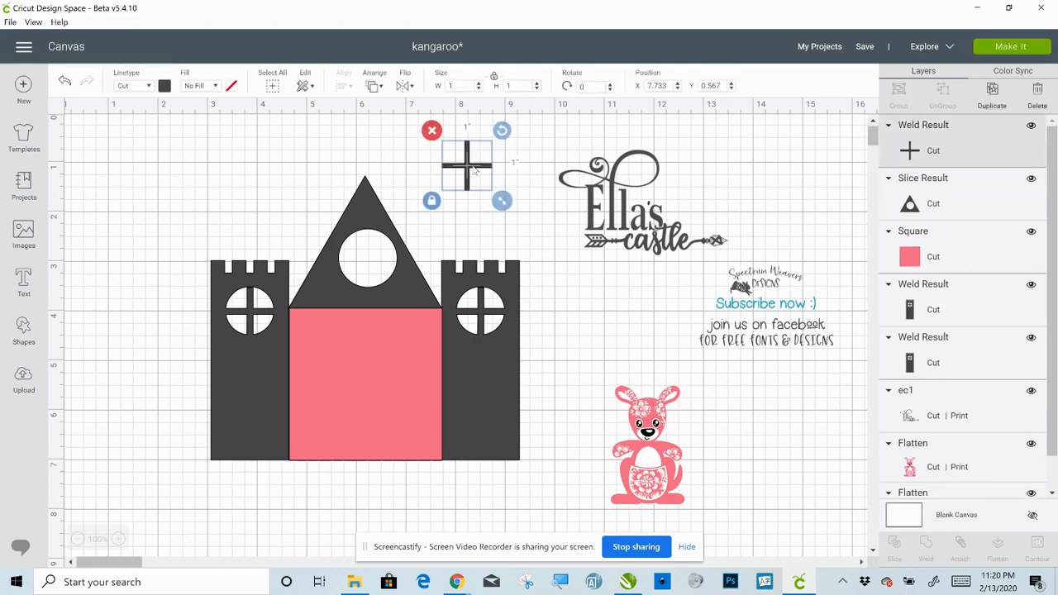
{"action": "left_click_drag", "start_coordinate": [505, 205], "coordinate": [411, 304]}
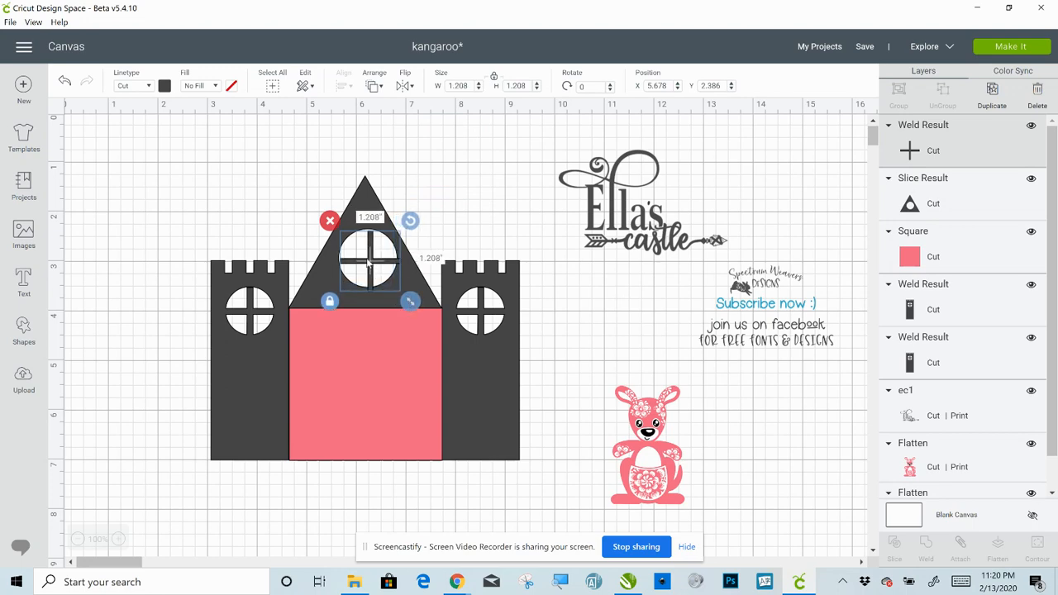
{"action": "left_click_drag", "start_coordinate": [369, 262], "coordinate": [367, 258]}
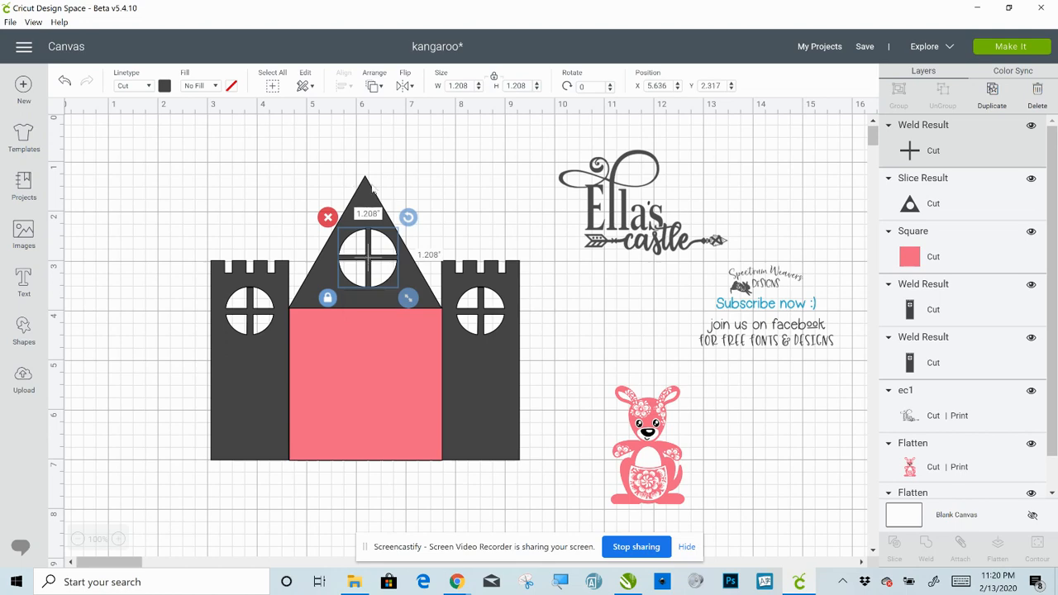
Try to center the cross horizontally on the triangle roof with the alignment options
{"action": "left_click", "coordinate": [513, 219]}
{"action": "left_click", "coordinate": [369, 261]}
{"action": "left_click_drag", "start_coordinate": [345, 154], "coordinate": [446, 206]}
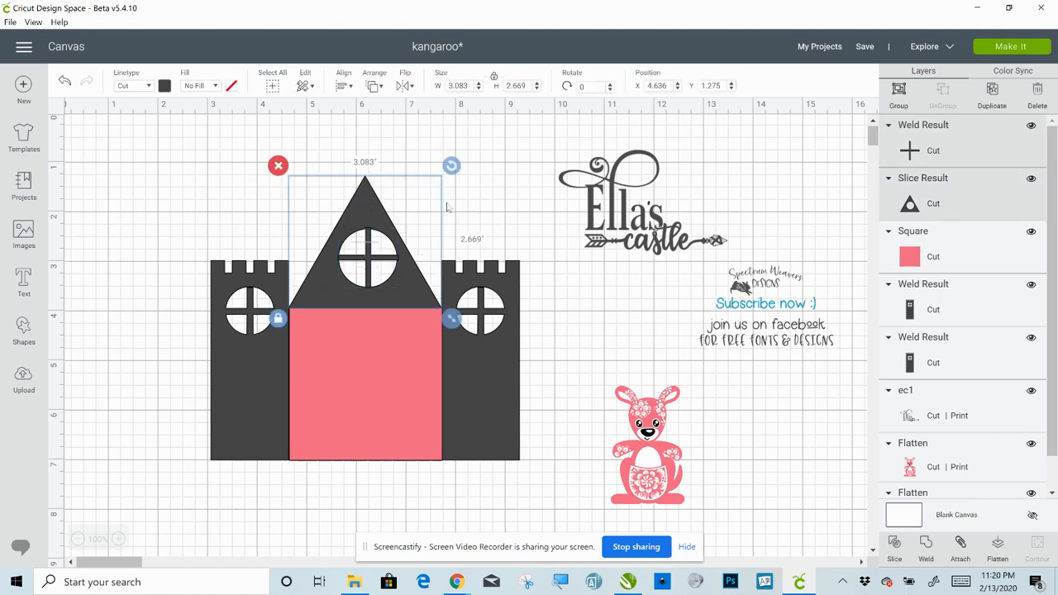
{"action": "left_click", "coordinate": [344, 84]}
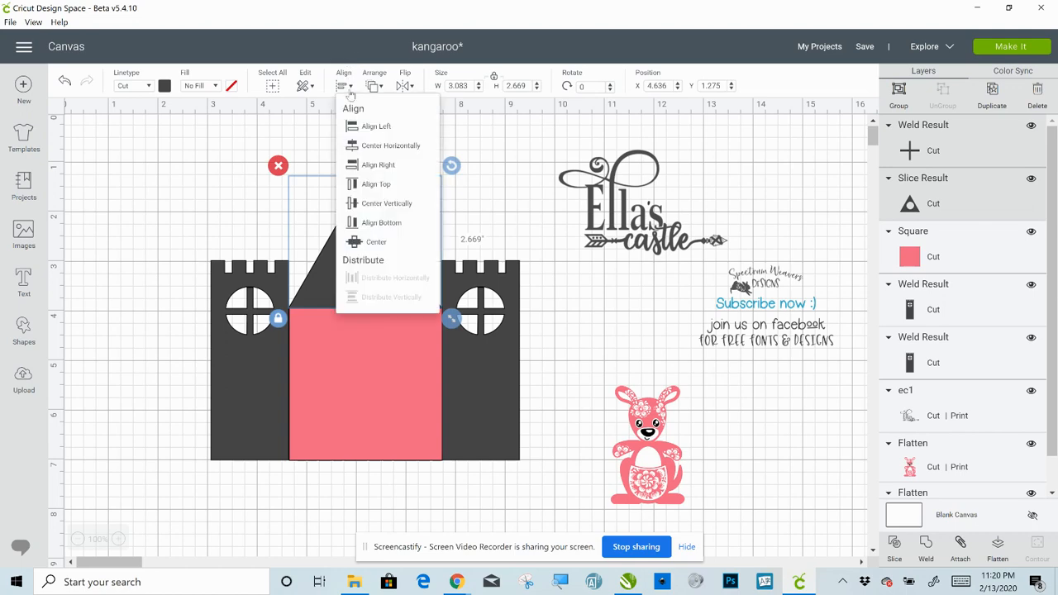
{"action": "left_click", "coordinate": [378, 154]}
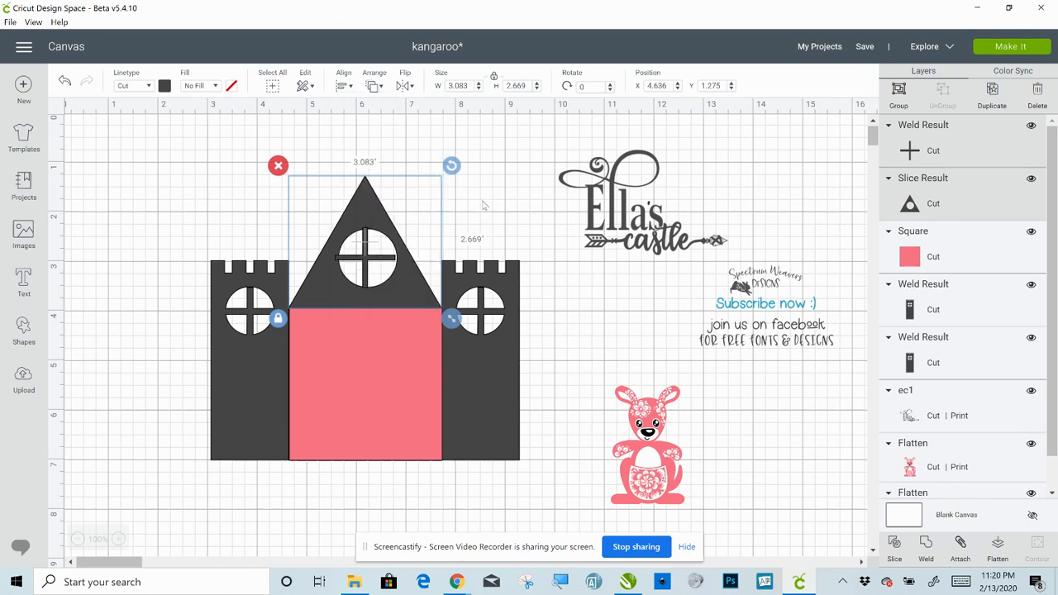
Move the cross slightly so it sits centered in the roof's round cutout
{"action": "left_click", "coordinate": [484, 205]}
{"action": "left_click", "coordinate": [364, 263]}
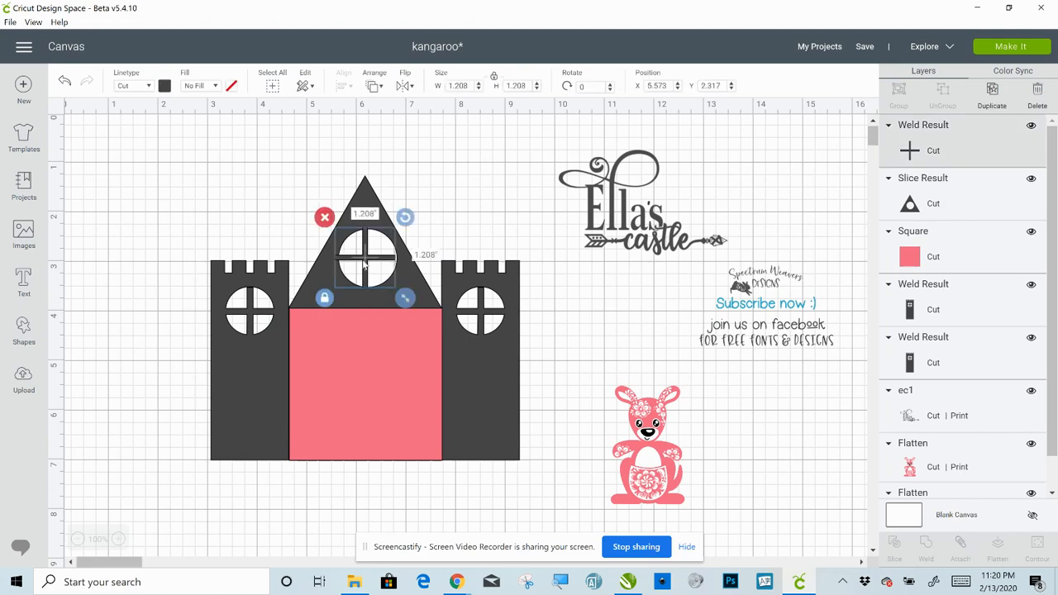
{"action": "left_click_drag", "start_coordinate": [364, 263], "coordinate": [367, 264]}
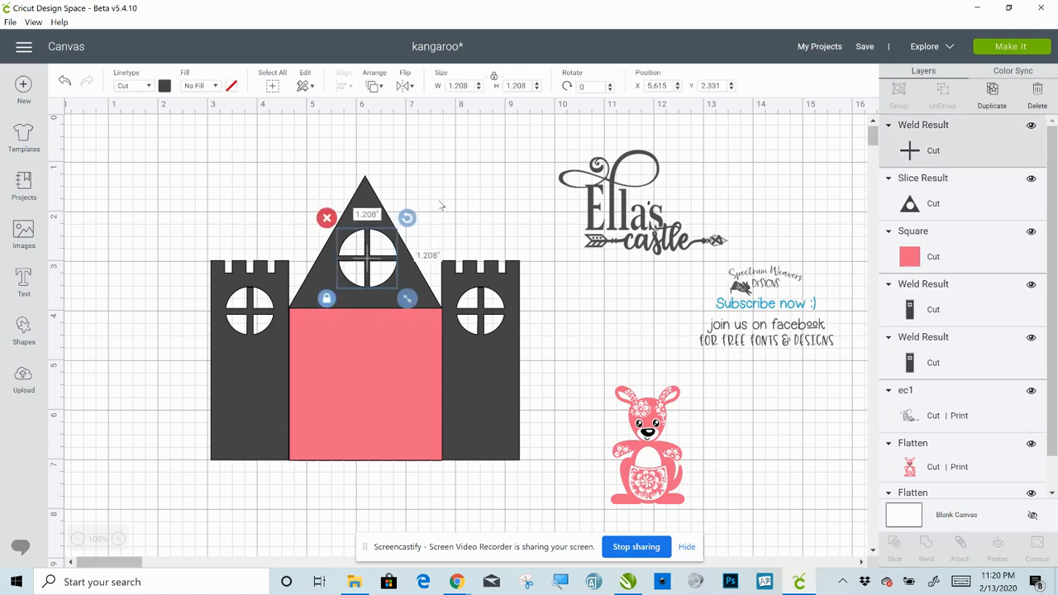
Weld the cross and the triangle roof into one shape
{"action": "left_click", "coordinate": [405, 249]}
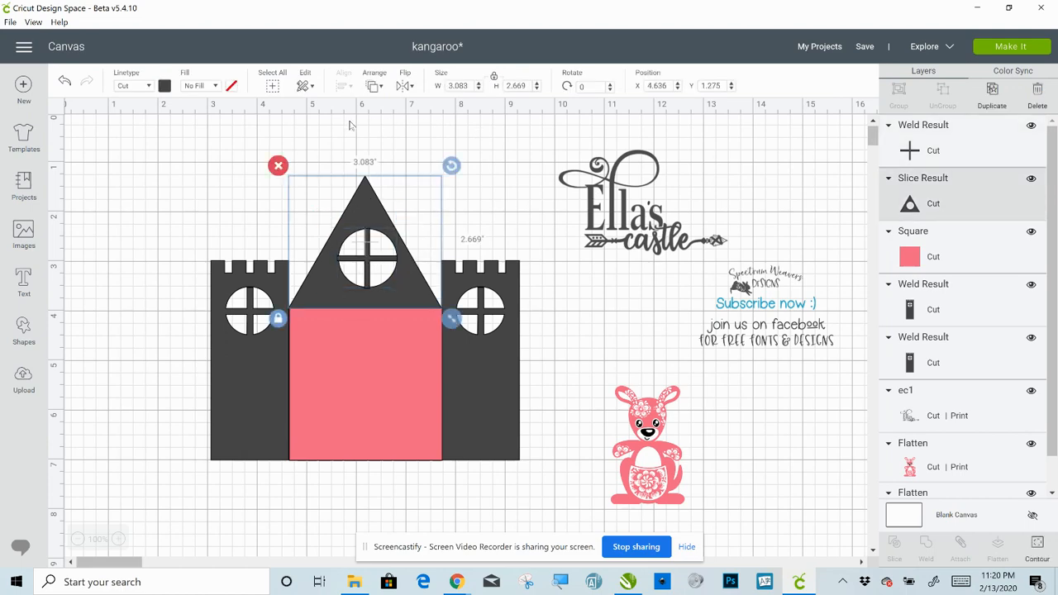
{"action": "left_click_drag", "start_coordinate": [349, 122], "coordinate": [386, 253]}
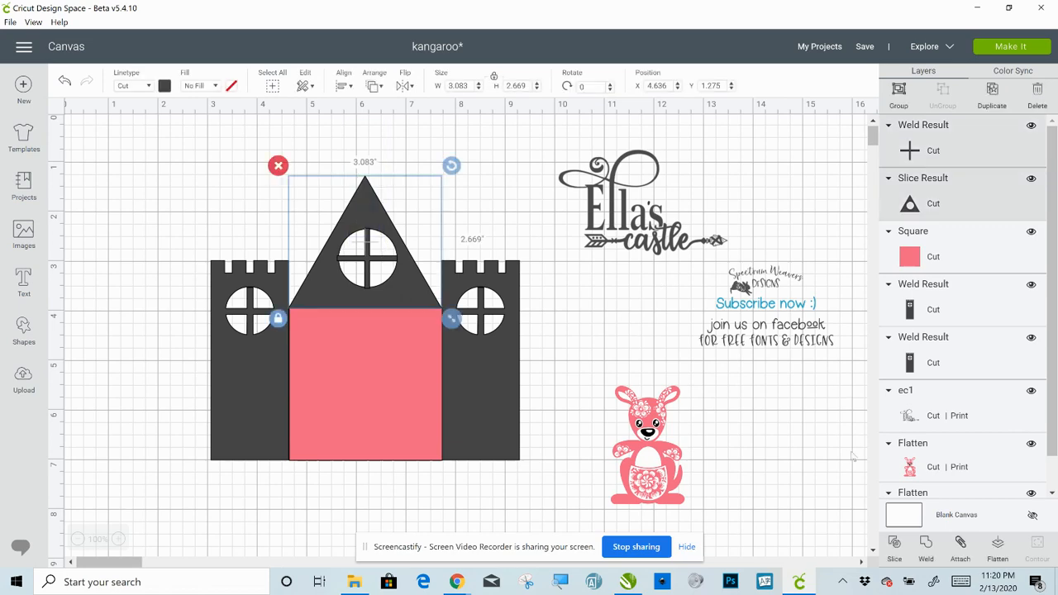
{"action": "left_click", "coordinate": [926, 547]}
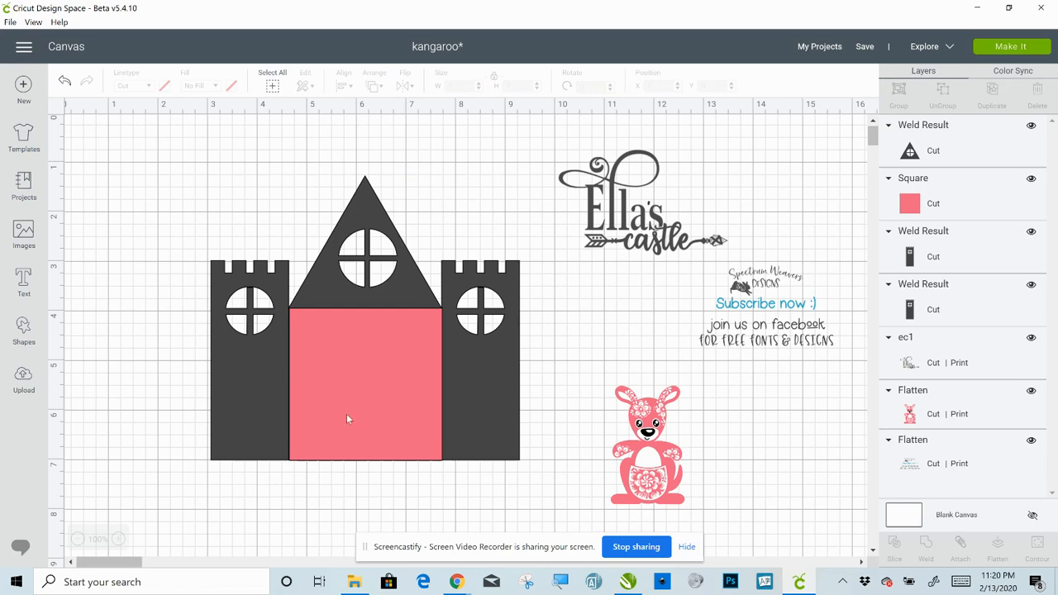
Add a square door about 1.292 by 1.264 inches at the bottom of the pink body and shift it toward the middle
{"action": "left_click", "coordinate": [27, 329]}
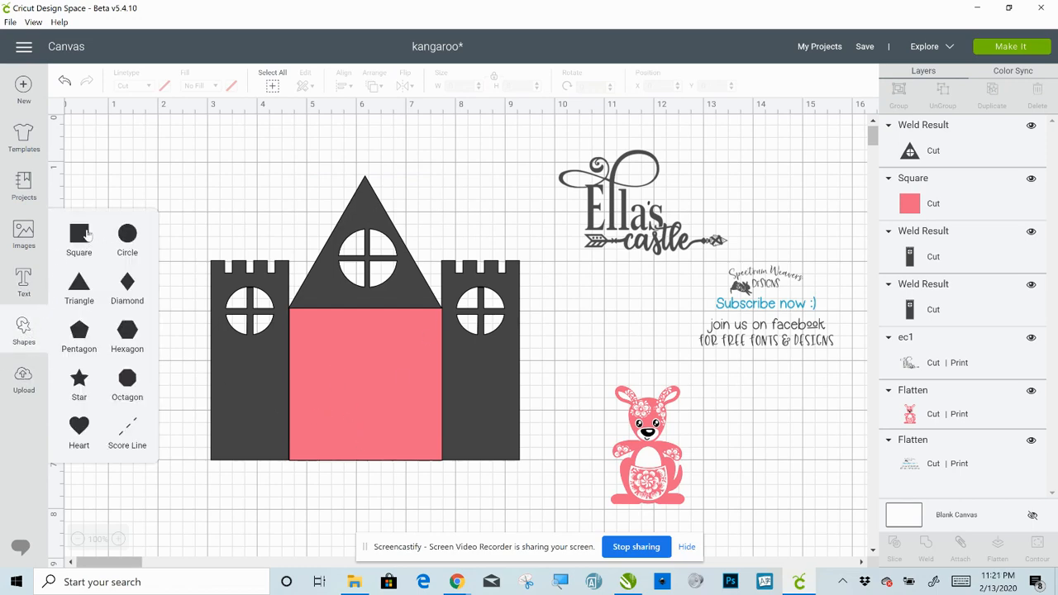
{"action": "left_click", "coordinate": [83, 239]}
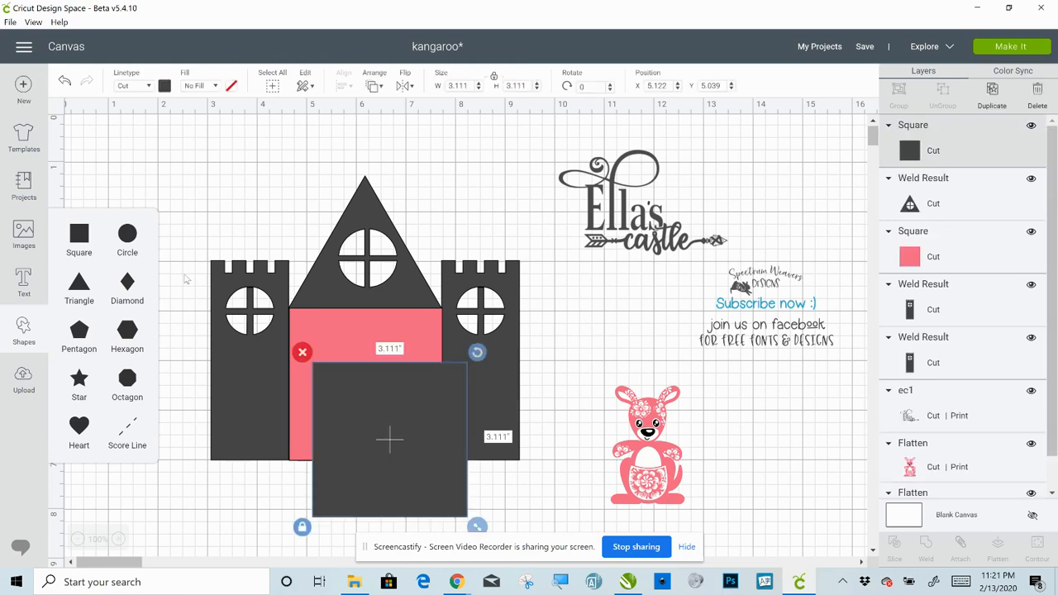
{"action": "left_click_drag", "start_coordinate": [477, 527], "coordinate": [420, 470]}
{"action": "left_click", "coordinate": [361, 494]}
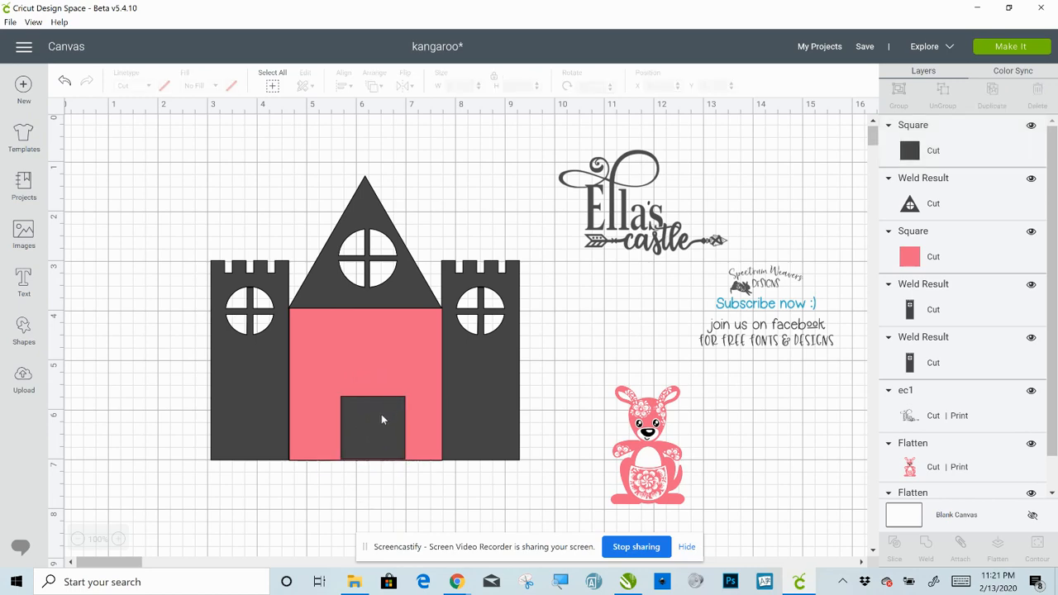
{"action": "left_click_drag", "start_coordinate": [382, 420], "coordinate": [368, 420]}
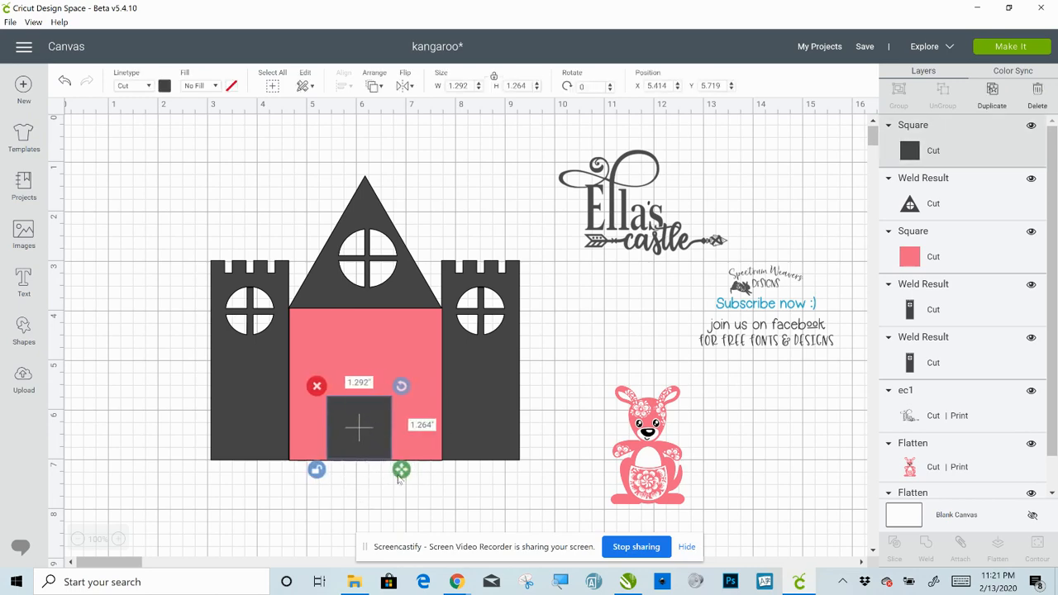
Enlarge the door to about 1.903 by 2.153 inches and reposition it at the bottom middle of the pink body
{"action": "left_click_drag", "start_coordinate": [401, 469], "coordinate": [379, 423]}
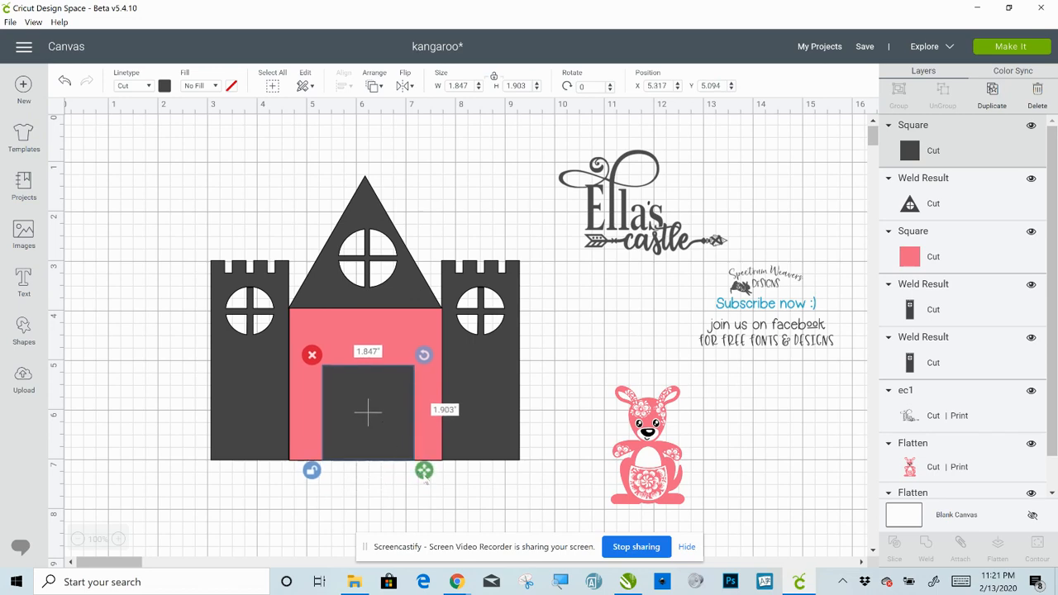
{"action": "left_click_drag", "start_coordinate": [424, 471], "coordinate": [437, 491]}
{"action": "mouse_move", "coordinate": [392, 452]}
{"action": "left_mouse_down"}
{"action": "mouse_move", "coordinate": [385, 422]}
{"action": "mouse_move", "coordinate": [384, 435]}
{"action": "left_mouse_up"}
{"action": "left_click_drag", "start_coordinate": [428, 471], "coordinate": [420, 464]}
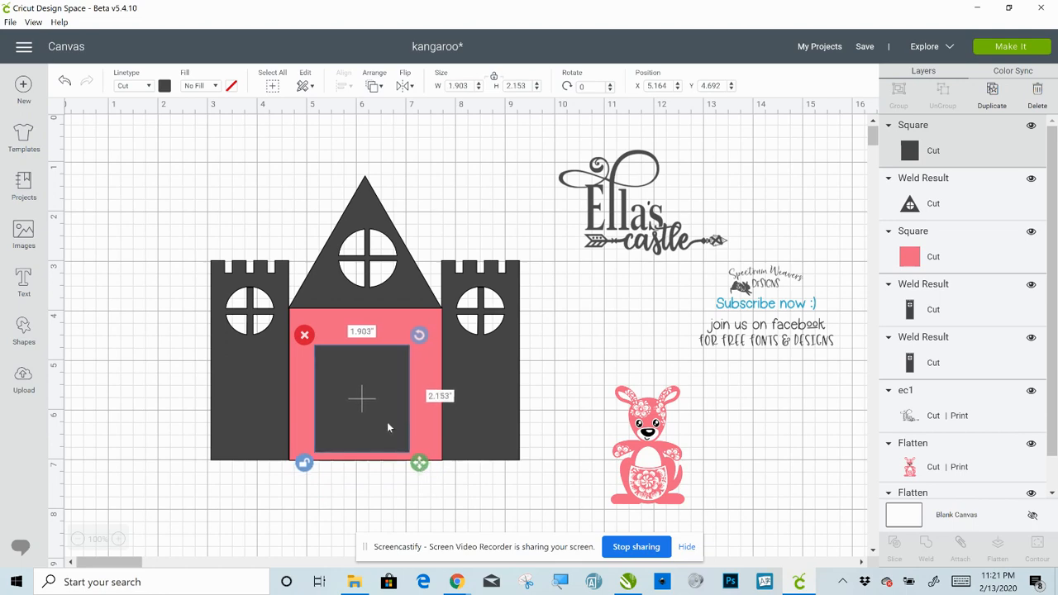
{"action": "left_click_drag", "start_coordinate": [387, 422], "coordinate": [392, 430]}
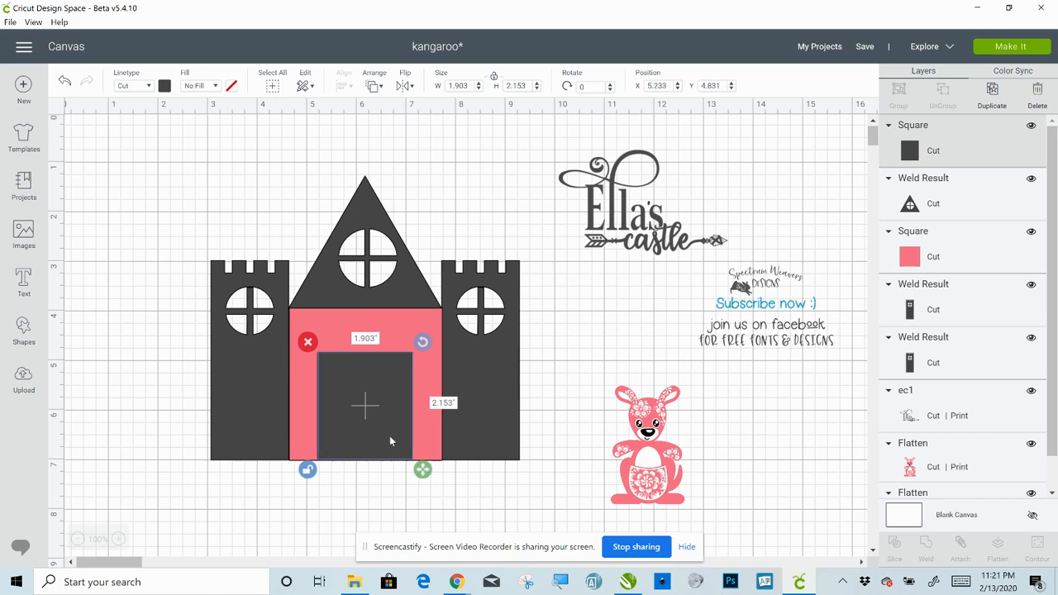
Center the door horizontally on the pink square and align their bottom edges
{"action": "left_click_drag", "start_coordinate": [354, 498], "coordinate": [368, 399]}
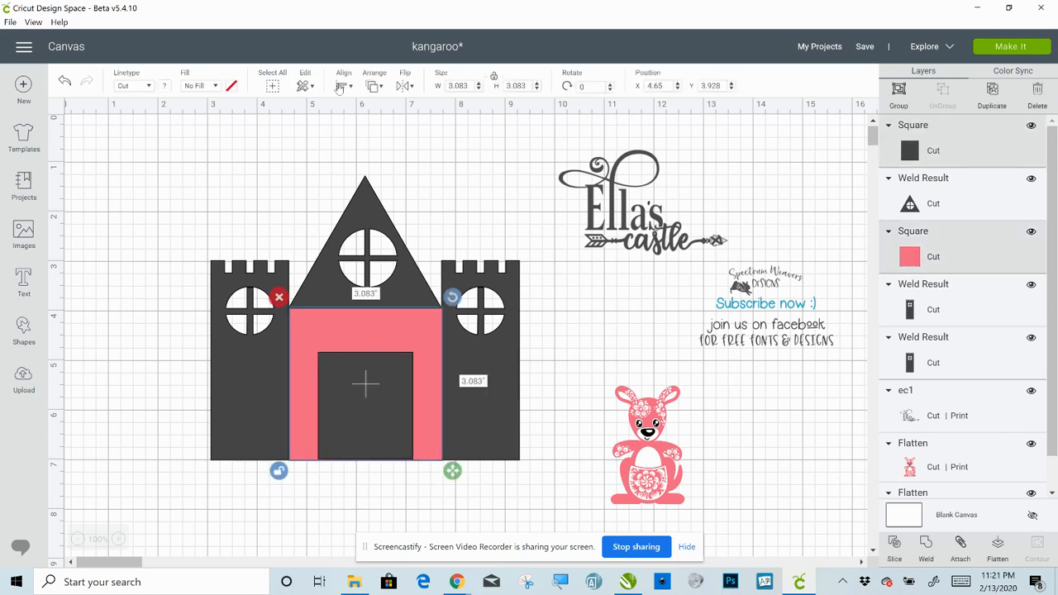
{"action": "left_click", "coordinate": [344, 85]}
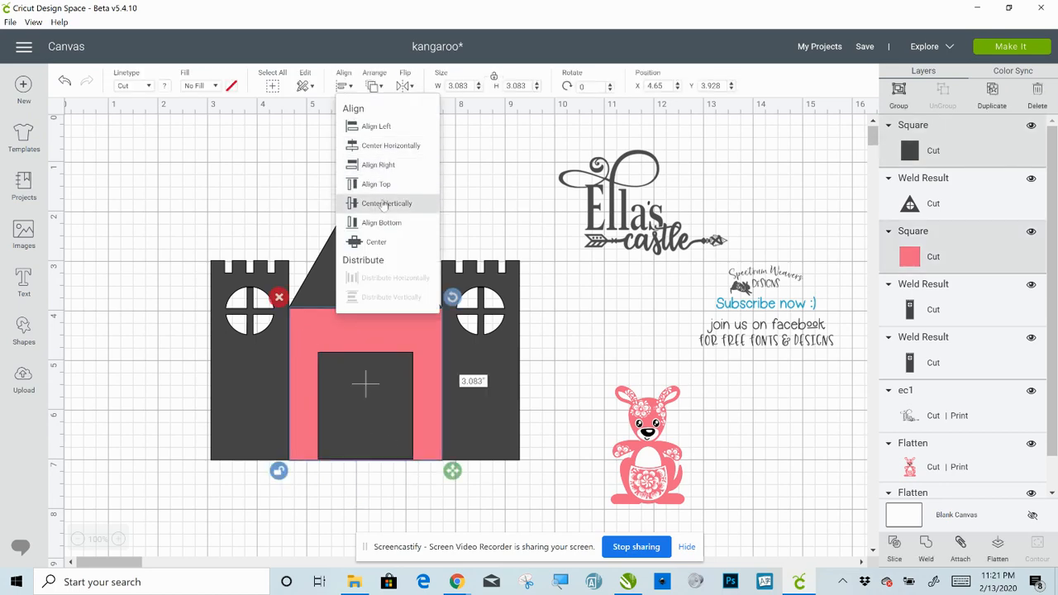
{"action": "left_click", "coordinate": [389, 147]}
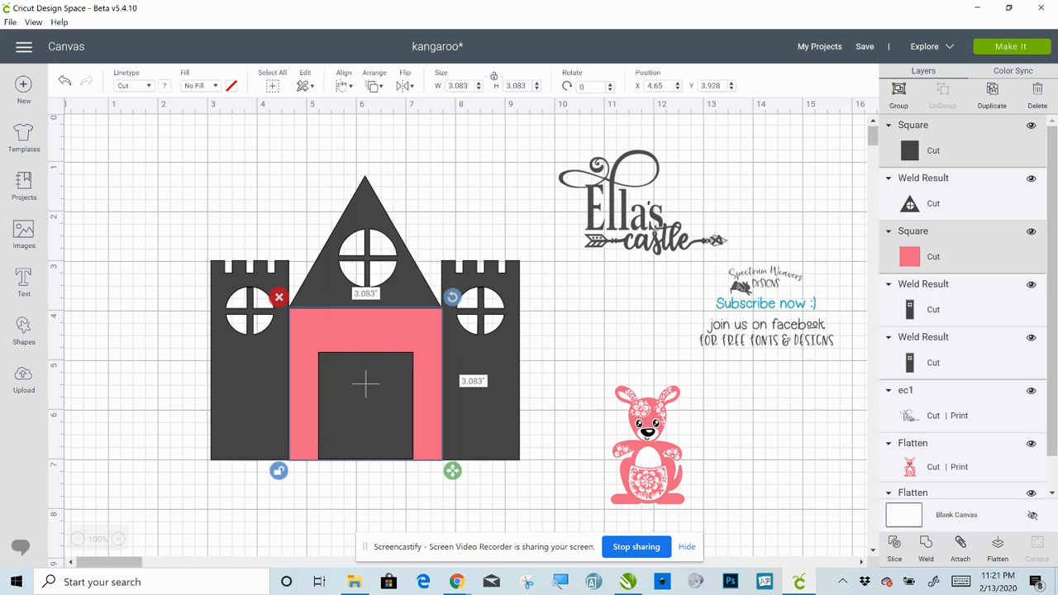
{"action": "left_click", "coordinate": [342, 86]}
{"action": "left_click", "coordinate": [364, 223]}
{"action": "left_click", "coordinate": [371, 501]}
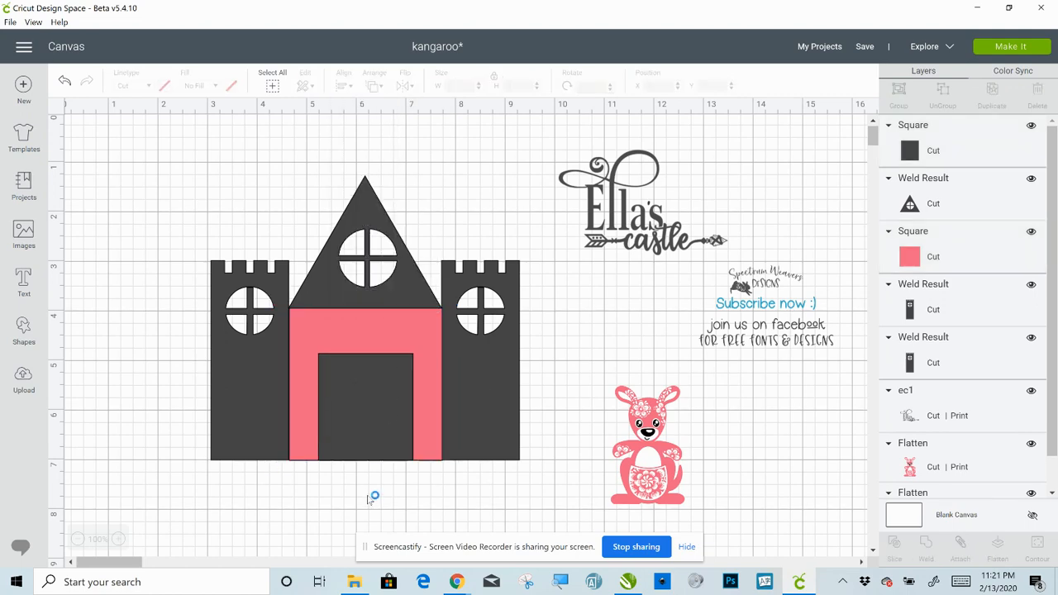
{"action": "left_click", "coordinate": [377, 386]}
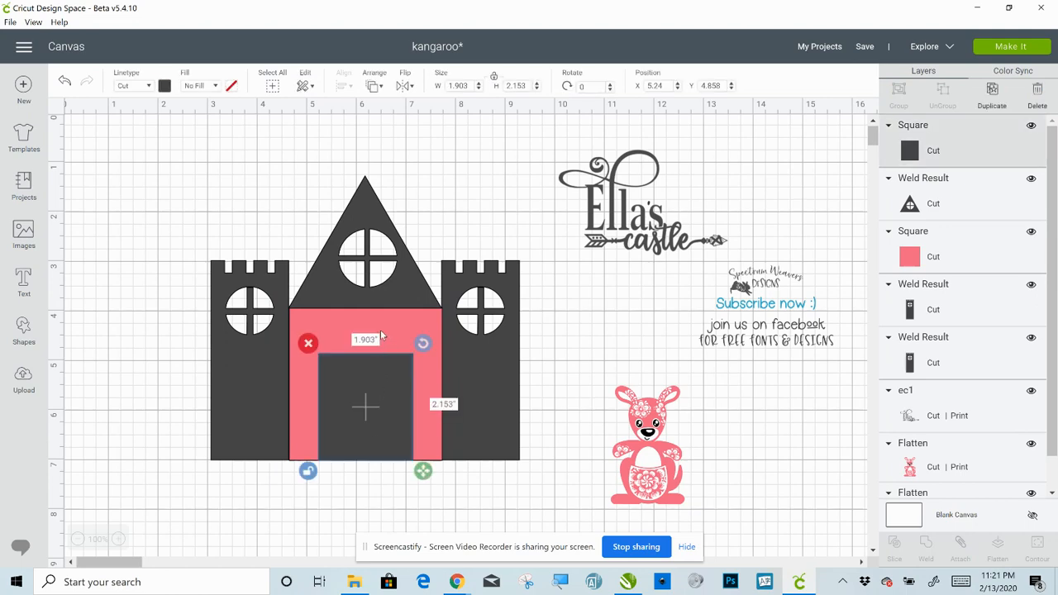
{"action": "left_click", "coordinate": [72, 361]}
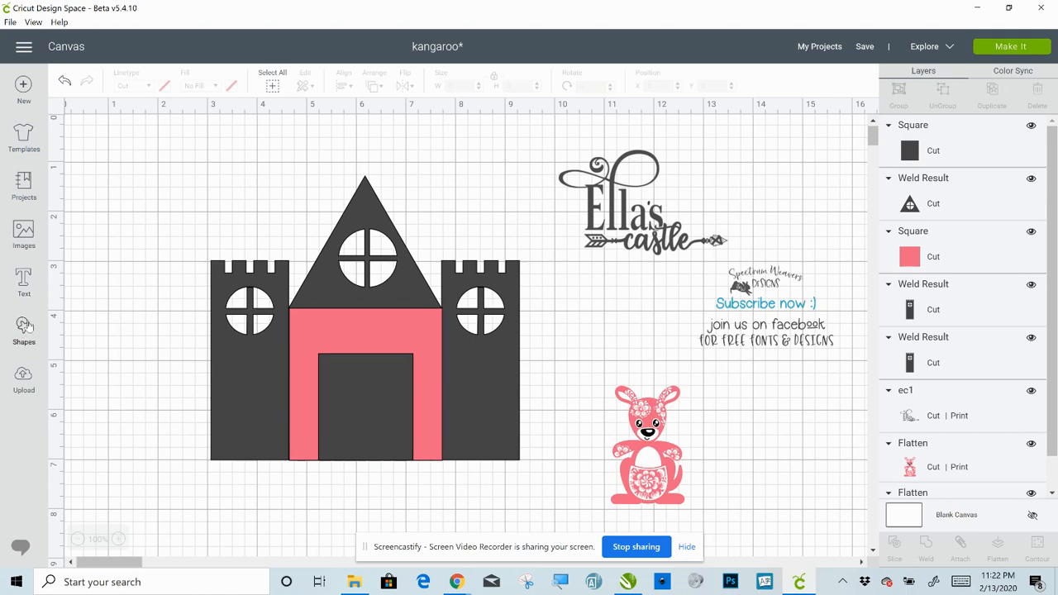
Add a square, unlock its proportions and reshape it into a thin vertical strip about 0.083 by 2.083 inches
{"action": "left_click", "coordinate": [25, 325]}
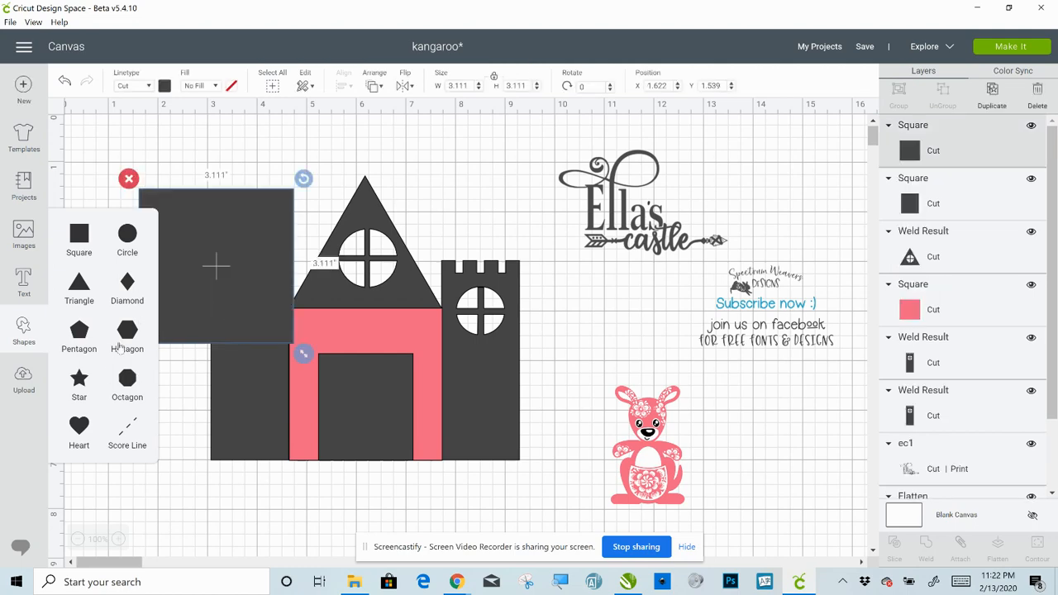
{"action": "left_click", "coordinate": [171, 441]}
{"action": "left_click", "coordinate": [157, 335]}
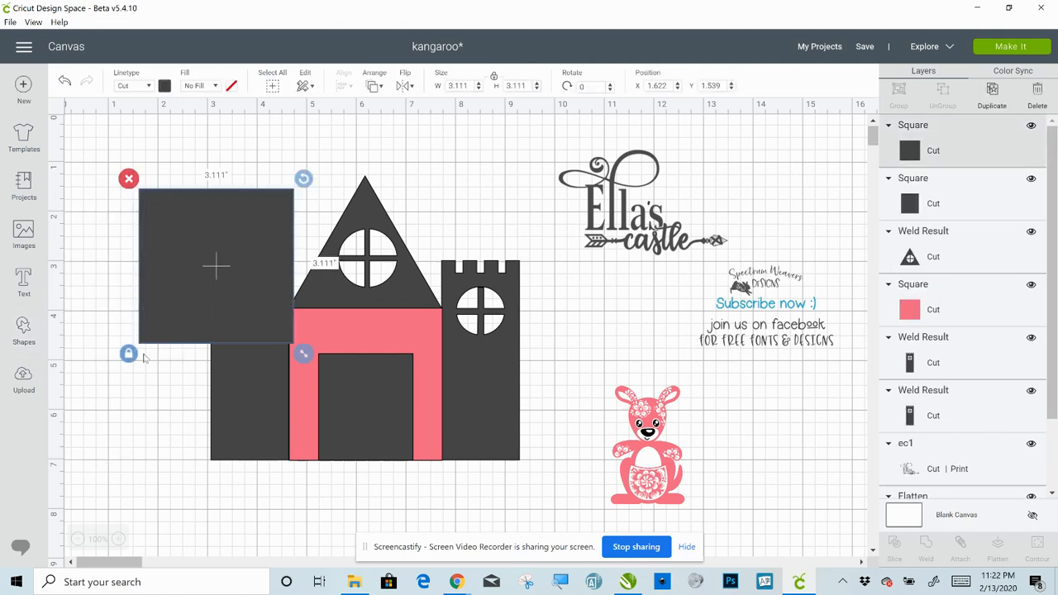
{"action": "left_click", "coordinate": [128, 354]}
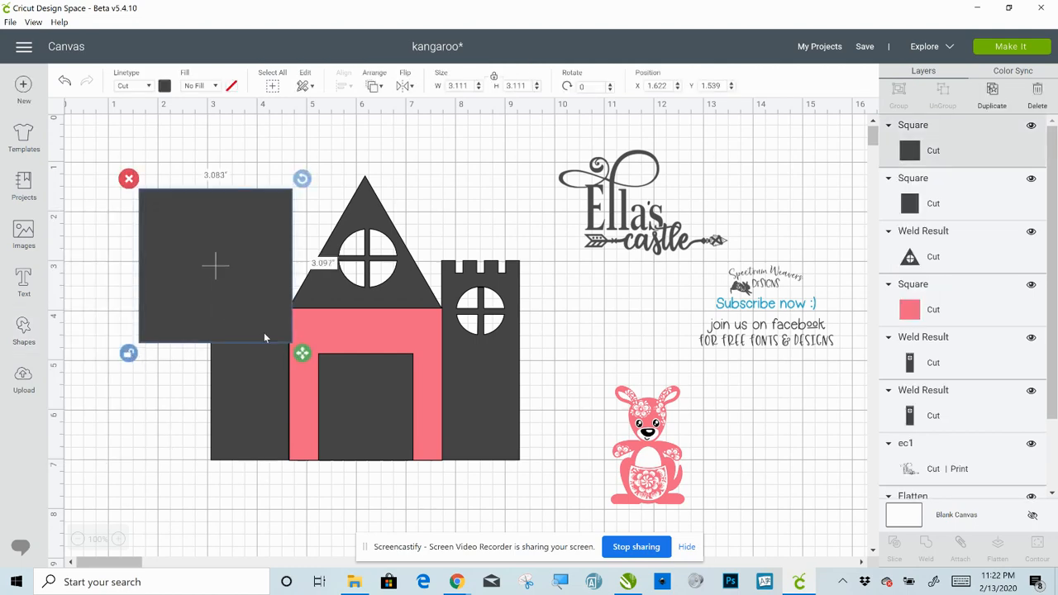
{"action": "left_click_drag", "start_coordinate": [304, 354], "coordinate": [153, 303]}
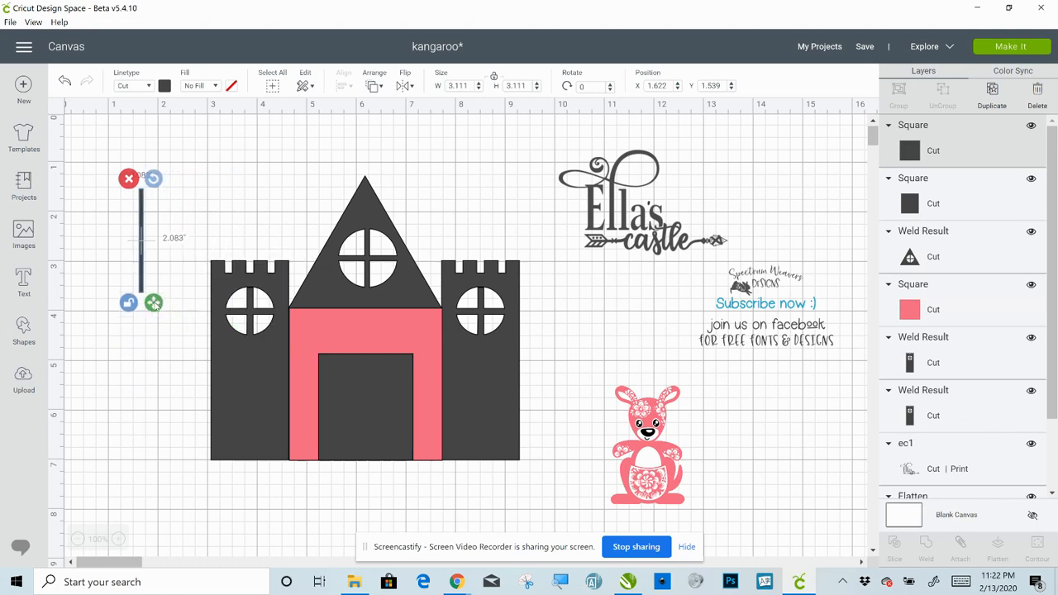
Set the thin strip's width to 0.01 inches and its height to 1.903 inches
{"action": "left_click", "coordinate": [360, 400]}
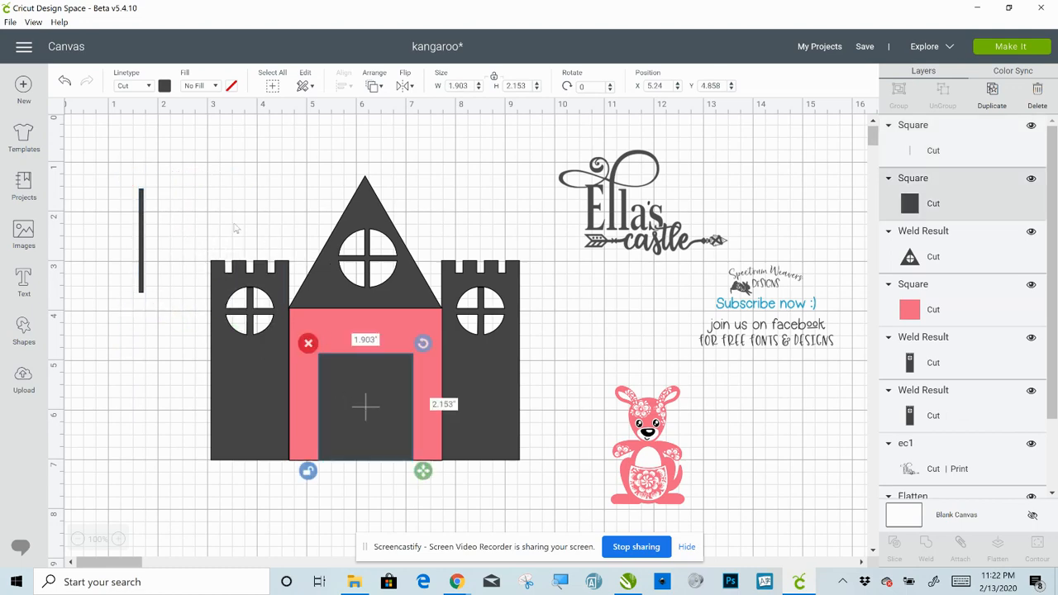
{"action": "left_click", "coordinate": [144, 227]}
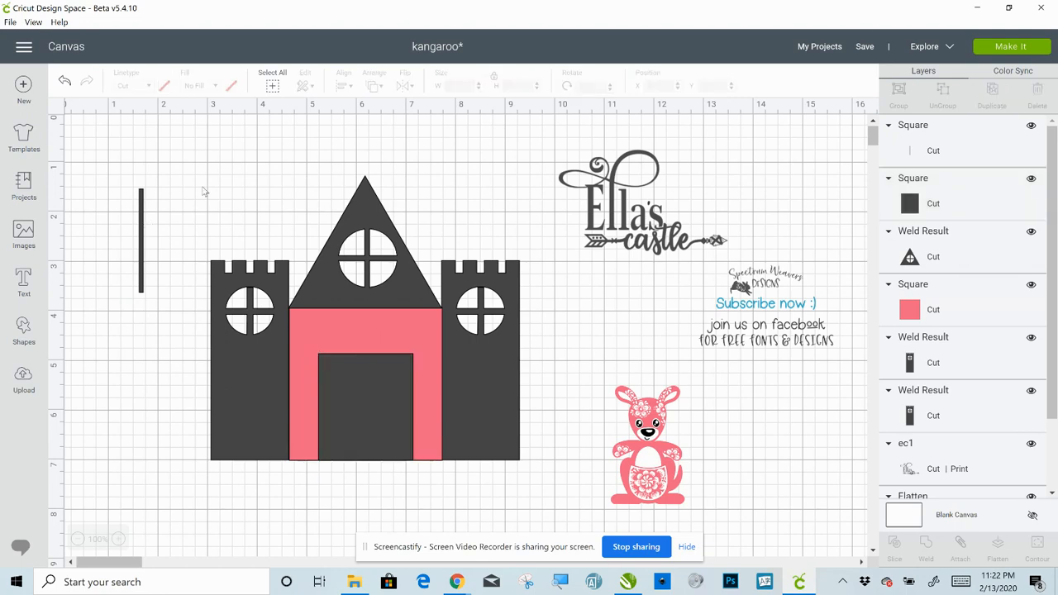
{"action": "left_click", "coordinate": [142, 220]}
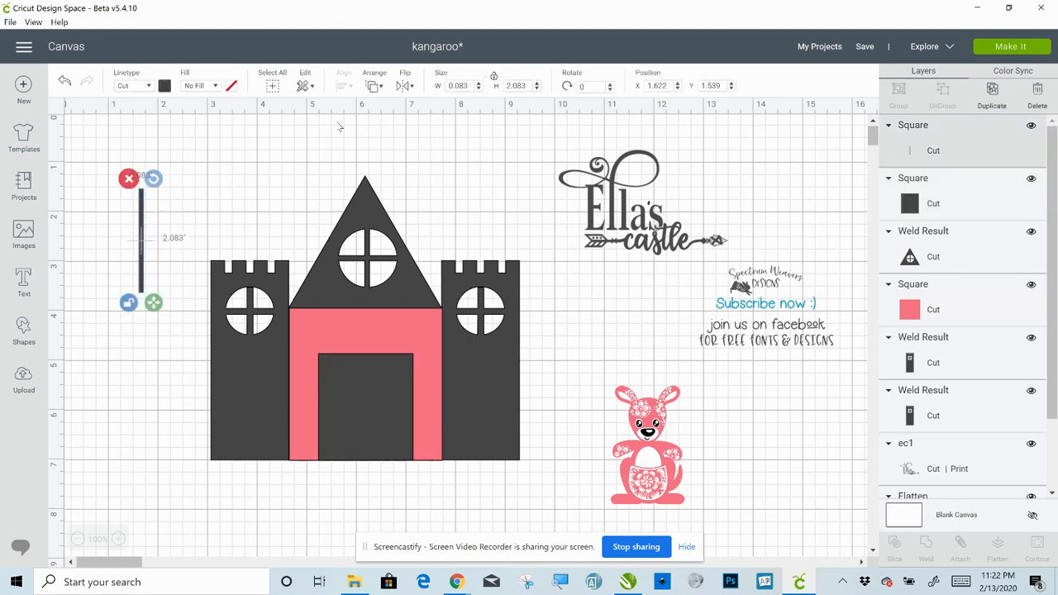
{"action": "left_click", "coordinate": [469, 86]}
{"action": "key", "text": "Return"}
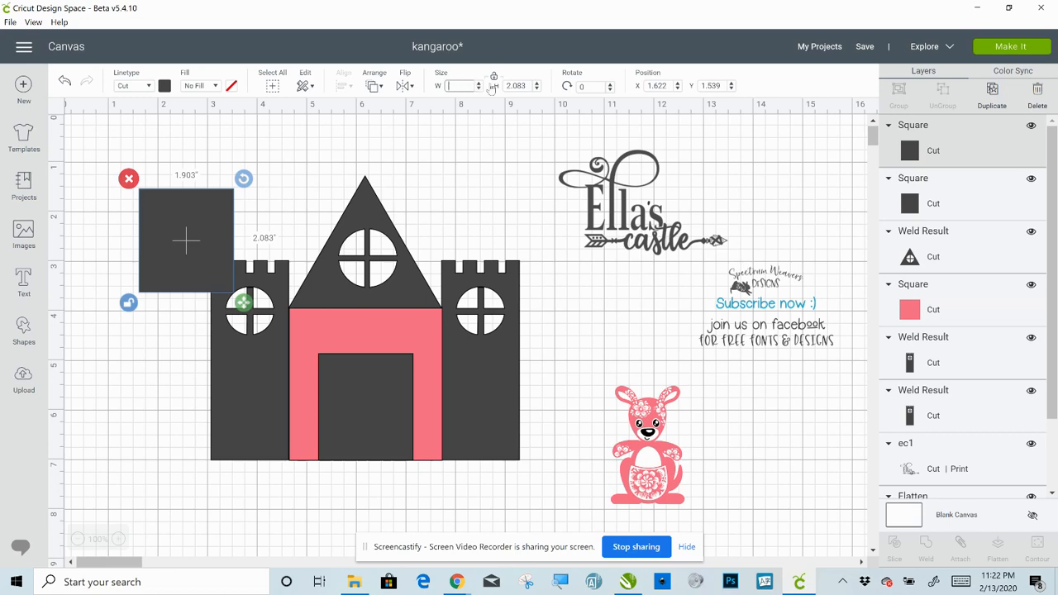
{"action": "left_click", "coordinate": [530, 87]}
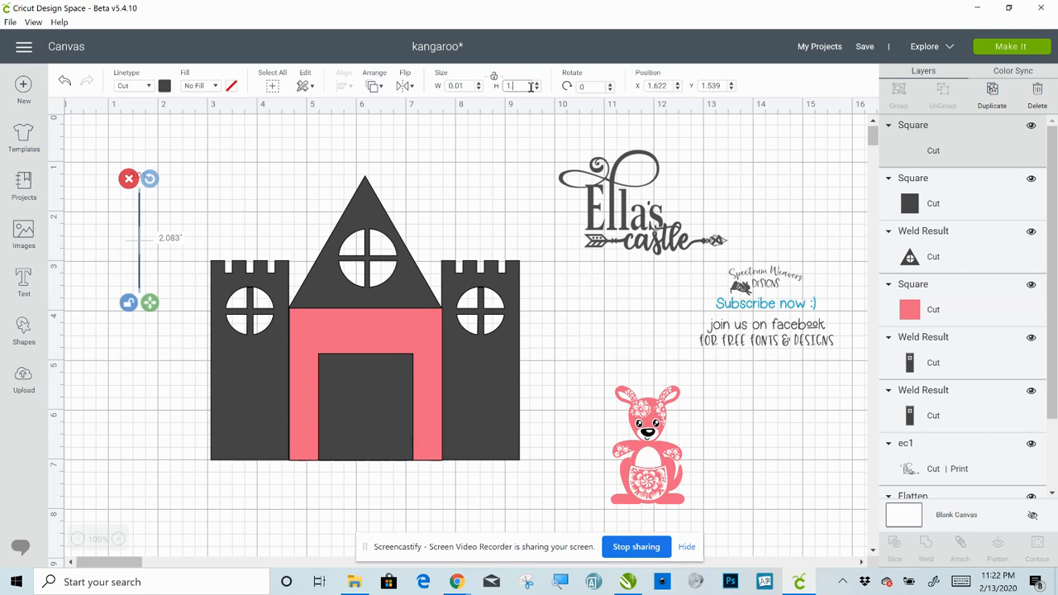
{"action": "key", "text": "Return"}
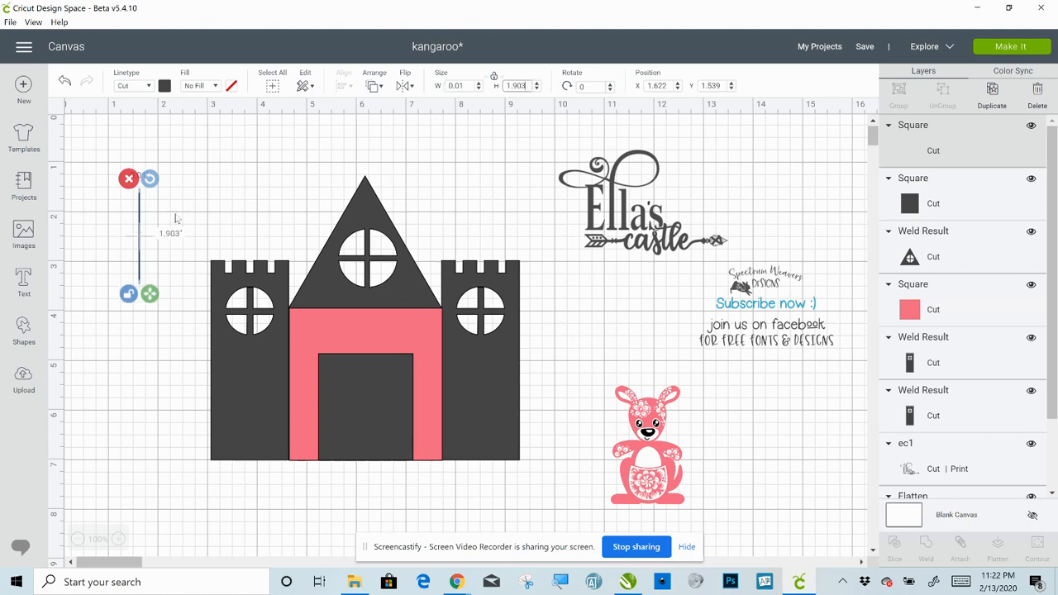
Change the thin strip's material color to white, keeping No Fill
{"action": "left_click", "coordinate": [166, 87]}
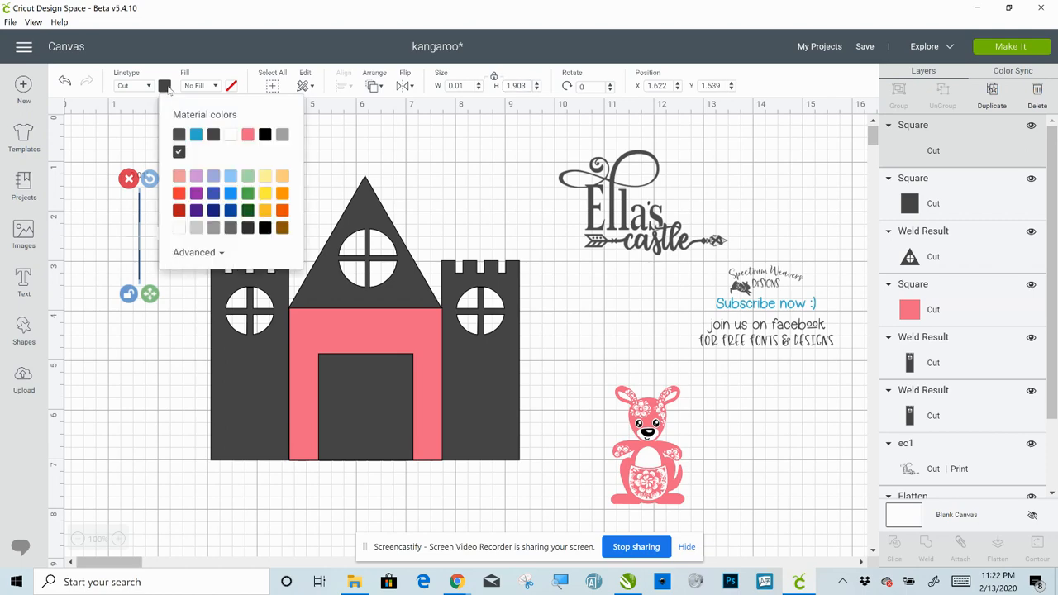
{"action": "left_click", "coordinate": [232, 137]}
{"action": "left_click", "coordinate": [140, 217]}
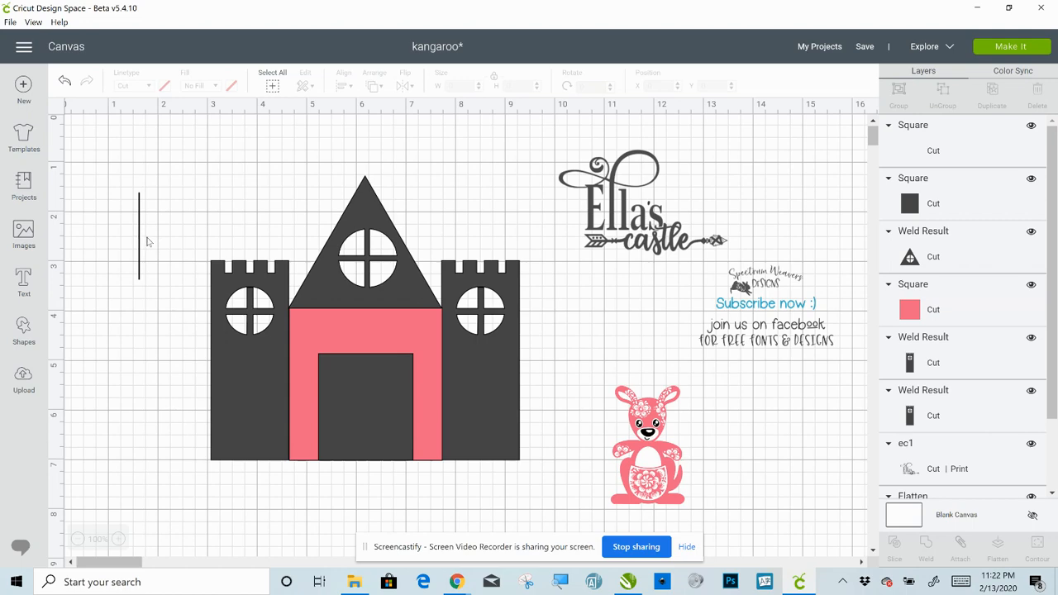
{"action": "left_click_drag", "start_coordinate": [93, 236], "coordinate": [143, 220]}
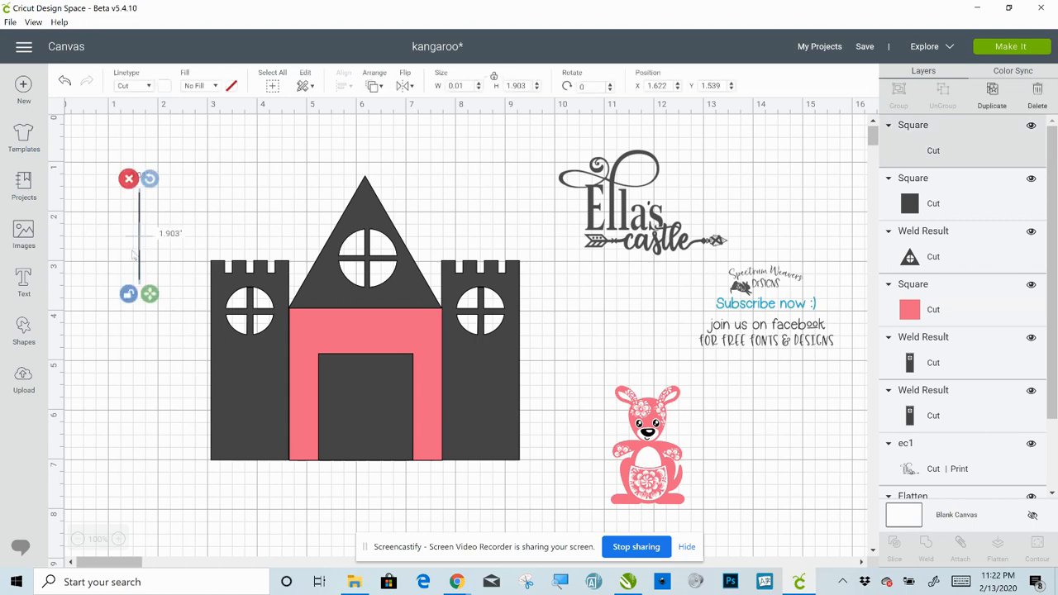
{"action": "left_click", "coordinate": [216, 86]}
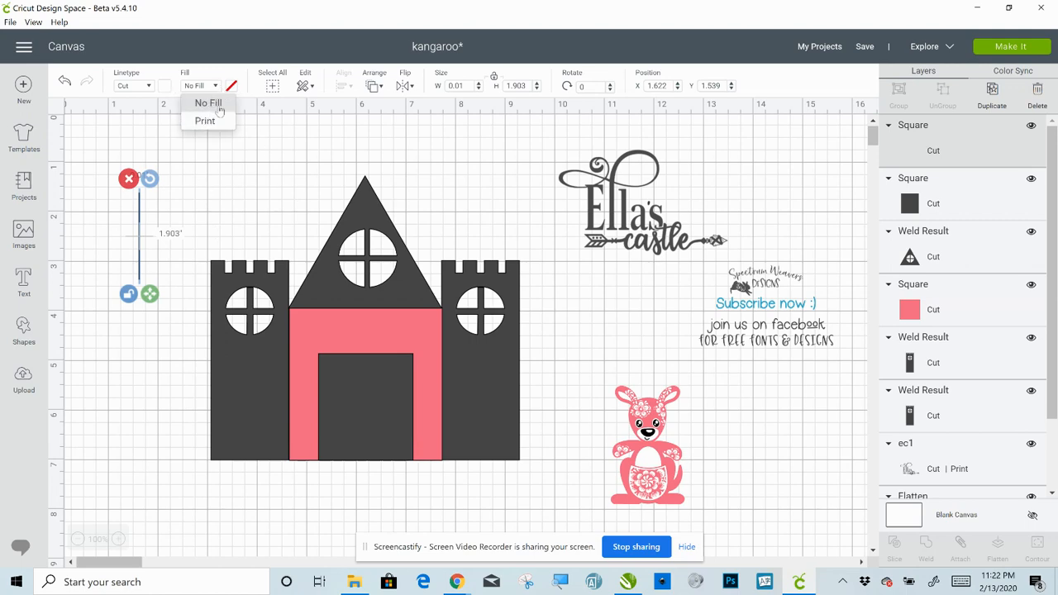
{"action": "left_click", "coordinate": [182, 218]}
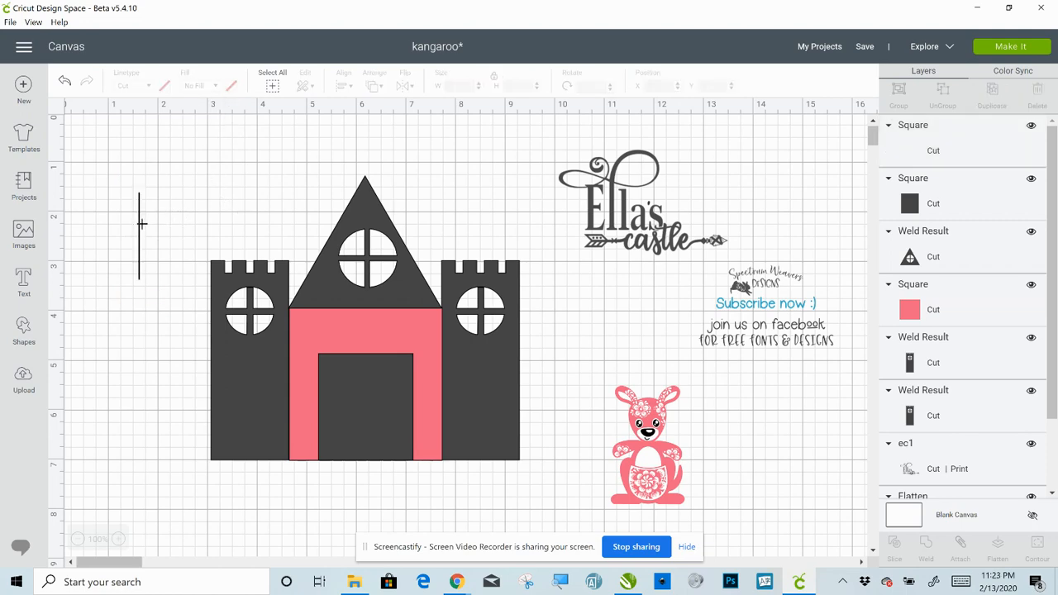
{"action": "left_click", "coordinate": [140, 223]}
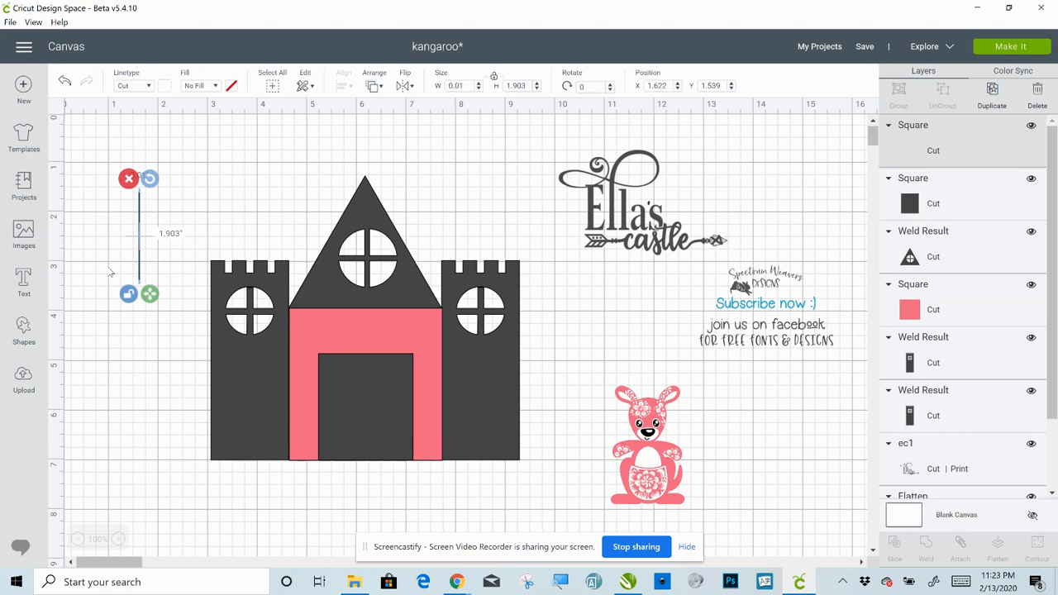
Try the Print fill on the triangle roof and return it to No Fill
{"action": "left_click", "coordinate": [236, 395]}
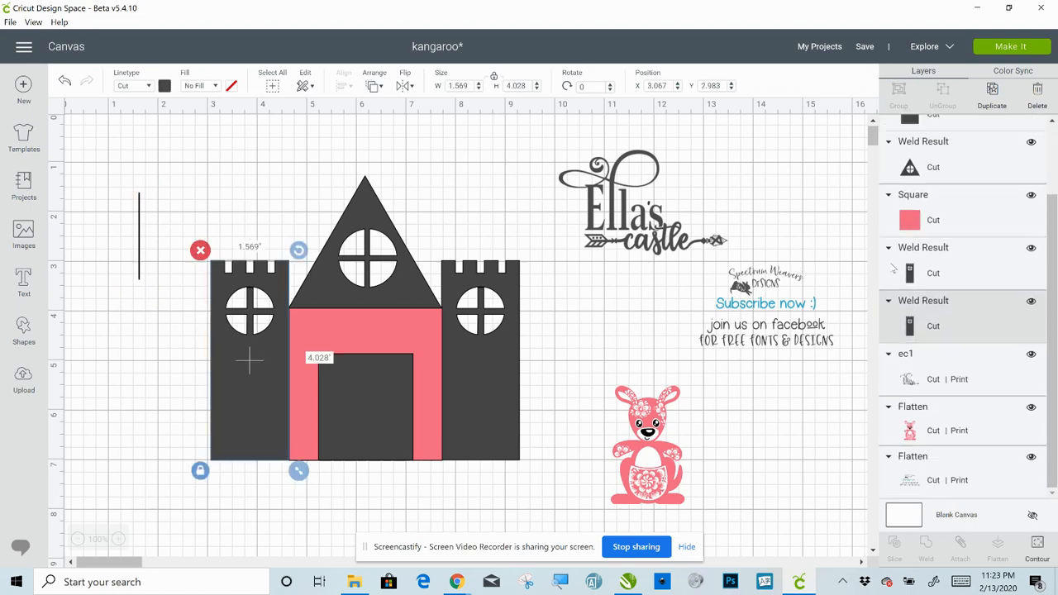
{"action": "left_click", "coordinate": [390, 280]}
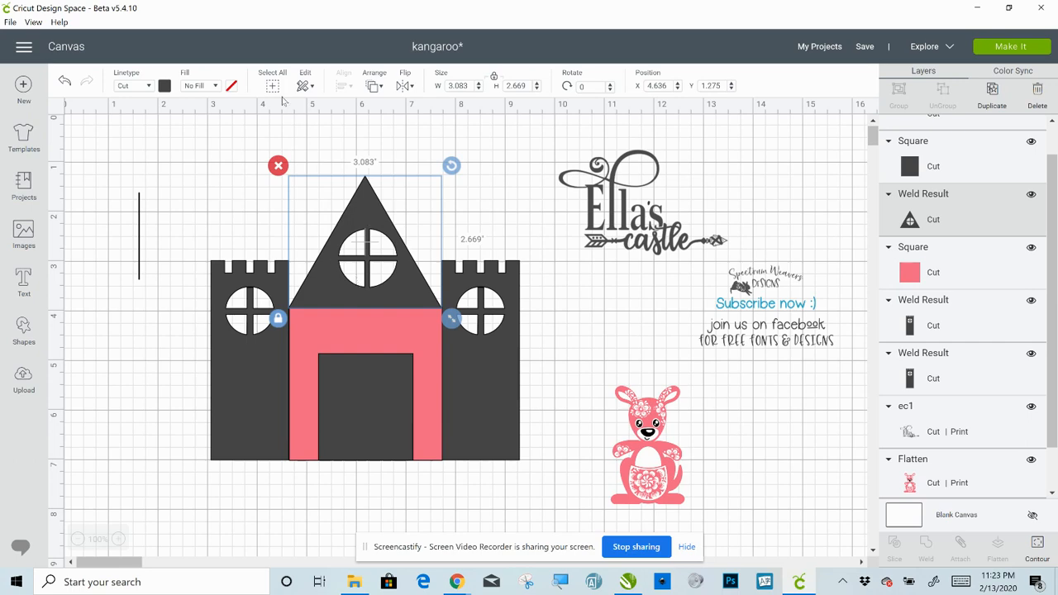
{"action": "left_click", "coordinate": [215, 86]}
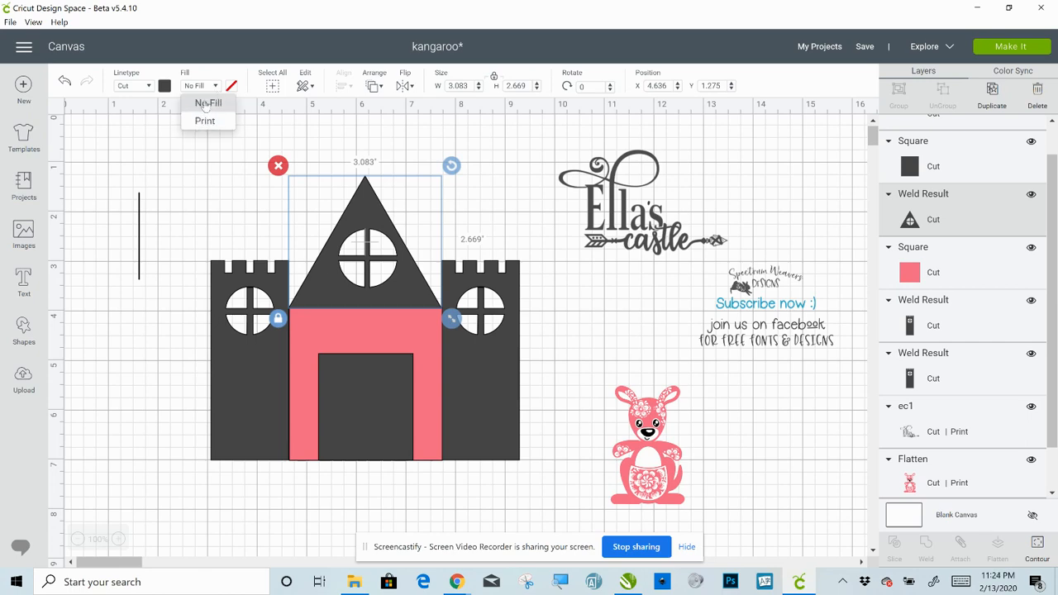
{"action": "left_click", "coordinate": [206, 102]}
{"action": "left_click", "coordinate": [215, 87]}
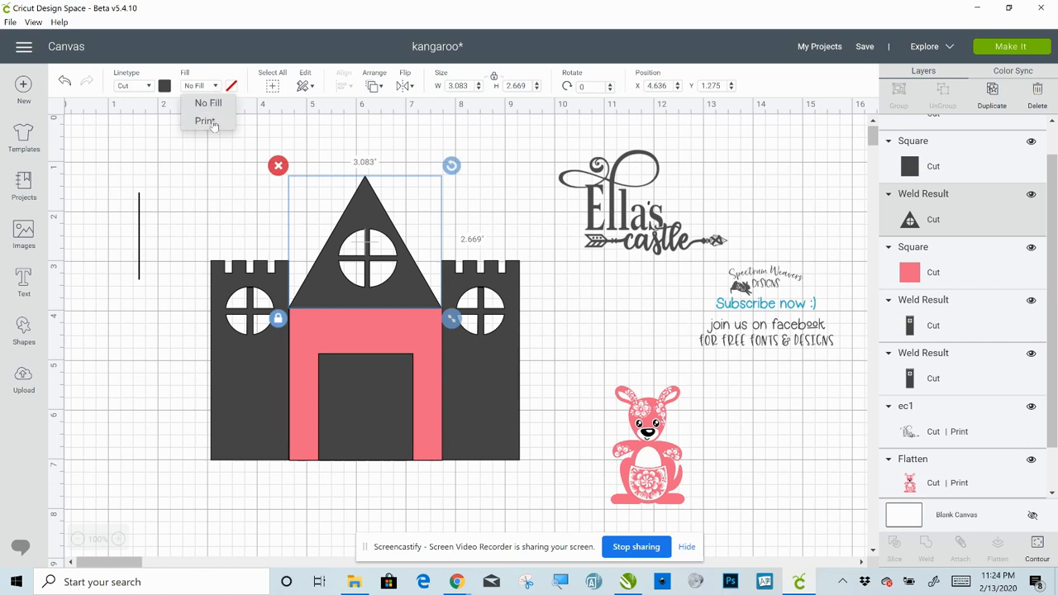
{"action": "left_click", "coordinate": [208, 121]}
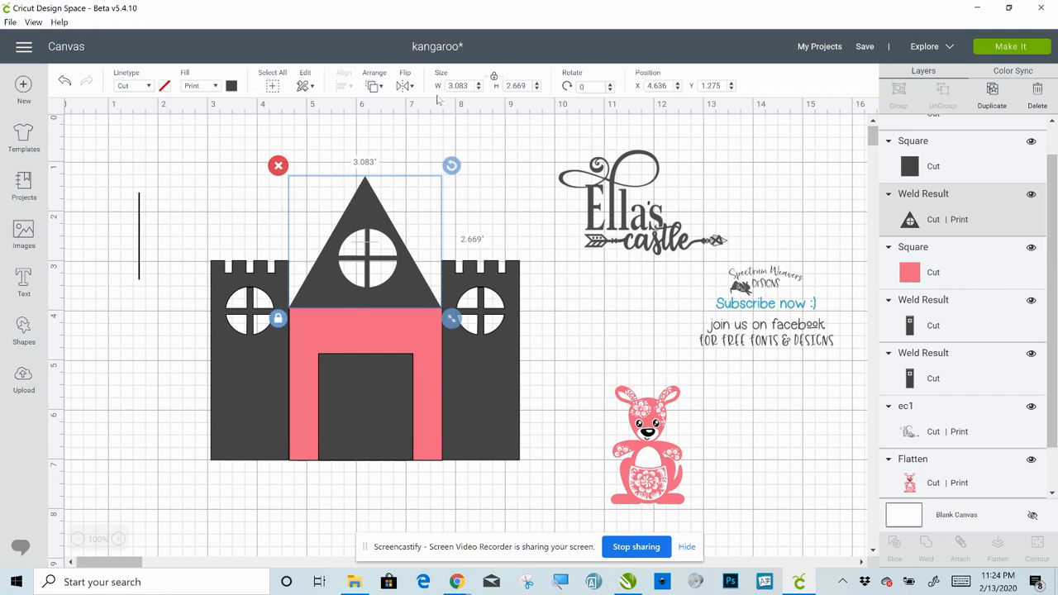
{"action": "left_click", "coordinate": [216, 87]}
{"action": "left_click", "coordinate": [209, 104]}
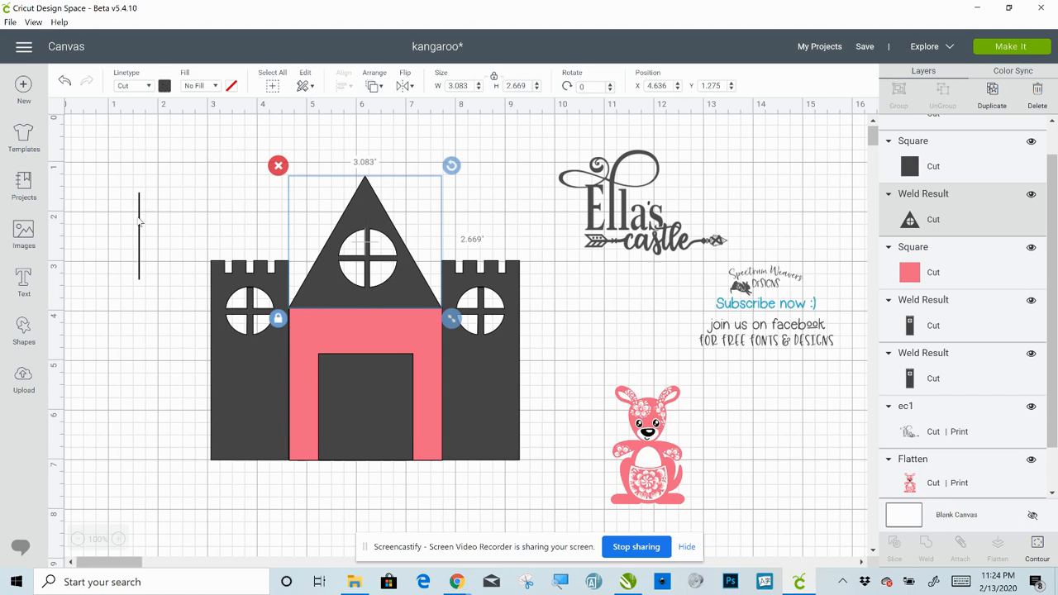
Widen the white strip to about 0.038 inches and check its material color
{"action": "left_click", "coordinate": [177, 232]}
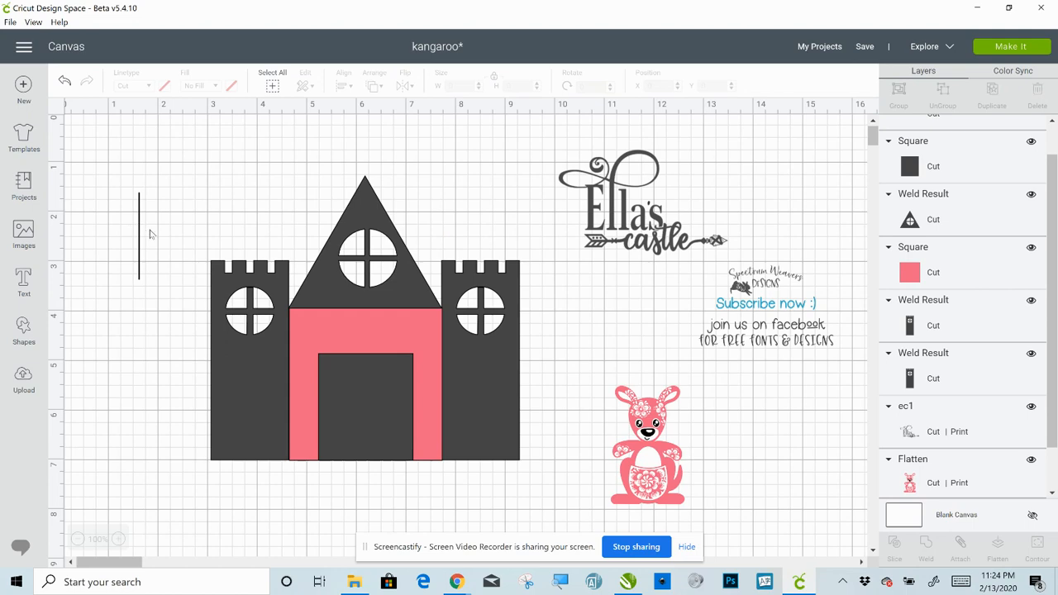
{"action": "left_click", "coordinate": [149, 234]}
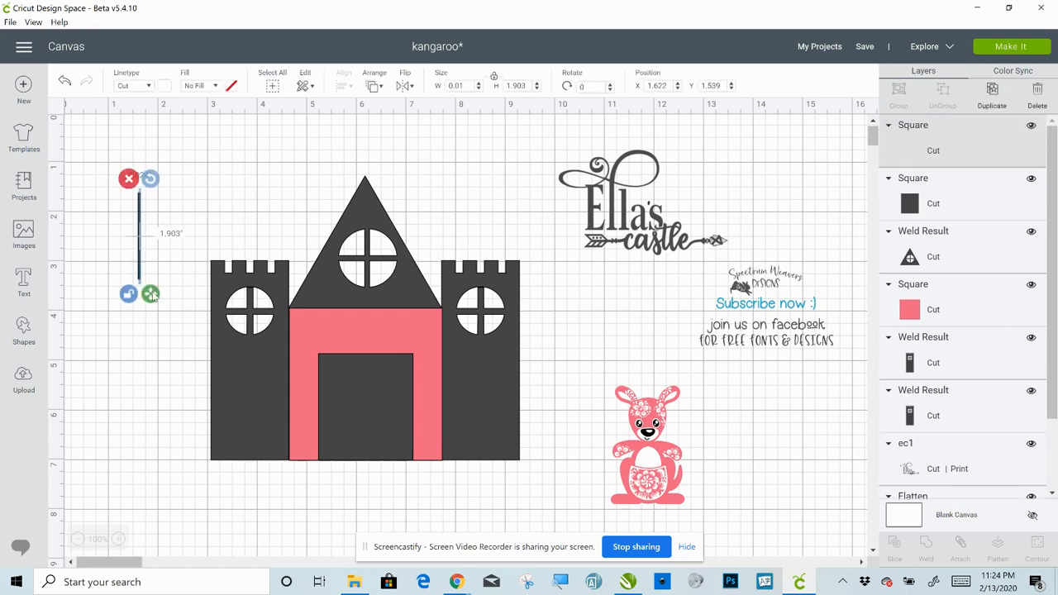
{"action": "left_click_drag", "start_coordinate": [152, 295], "coordinate": [153, 295]}
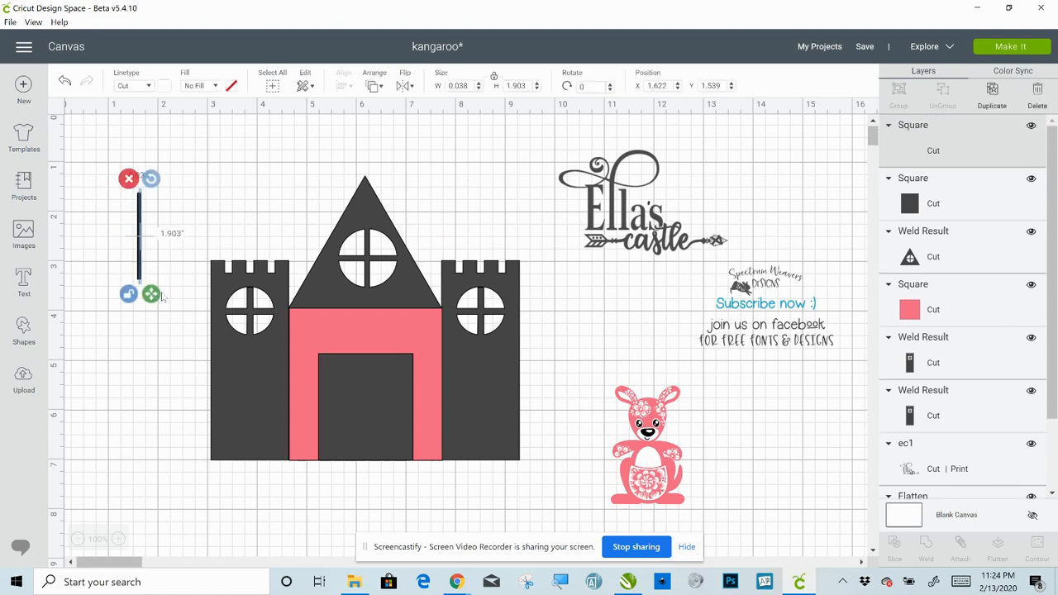
{"action": "left_click", "coordinate": [199, 88]}
{"action": "left_click", "coordinate": [166, 86]}
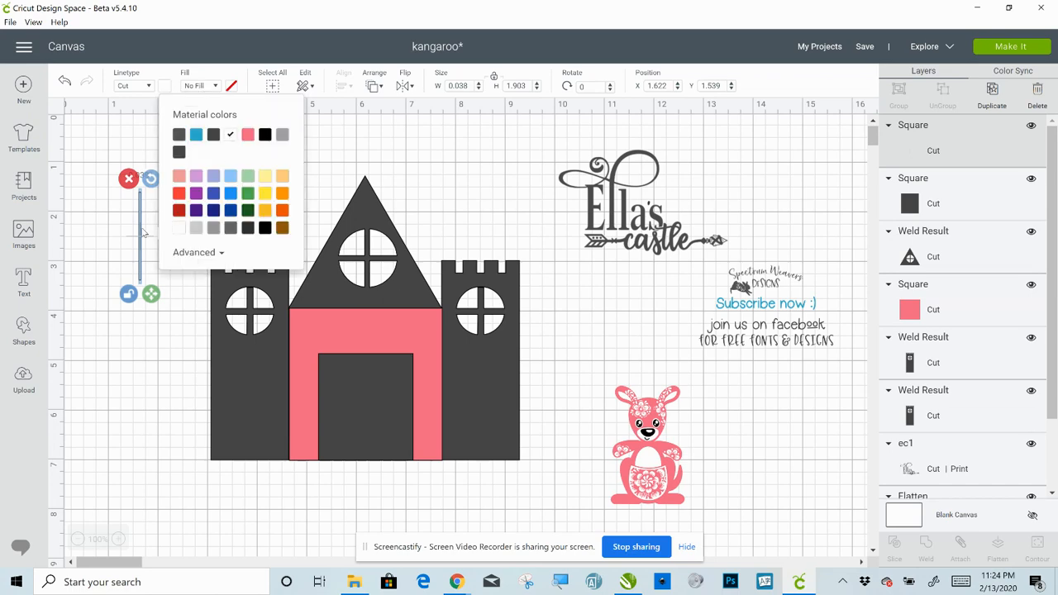
Place the white strip down the middle of the door and lengthen it past the door's bottom edge
{"action": "left_click_drag", "start_coordinate": [139, 227], "coordinate": [214, 346]}
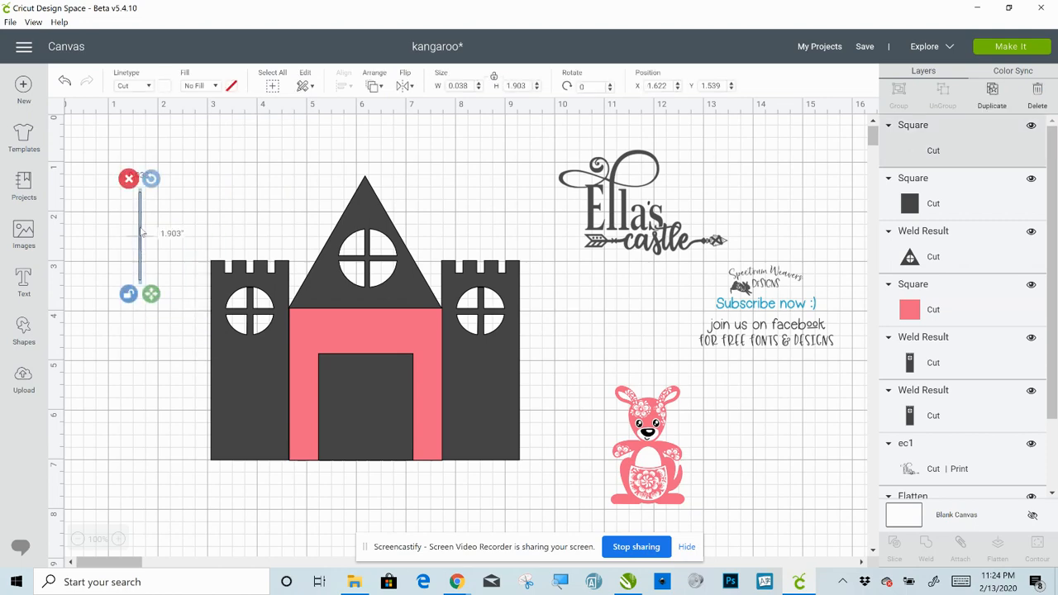
{"action": "left_click_drag", "start_coordinate": [142, 241], "coordinate": [368, 396]}
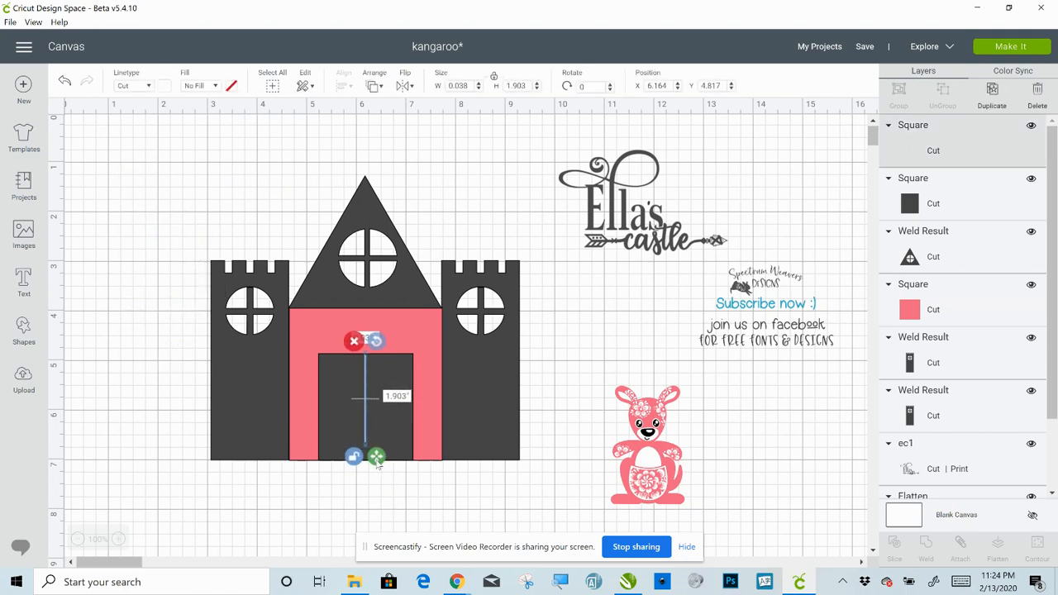
{"action": "mouse_move", "coordinate": [377, 457]}
{"action": "left_mouse_down"}
{"action": "mouse_move", "coordinate": [379, 494]}
{"action": "mouse_move", "coordinate": [366, 463]}
{"action": "left_mouse_up"}
{"action": "left_click", "coordinate": [366, 462]}
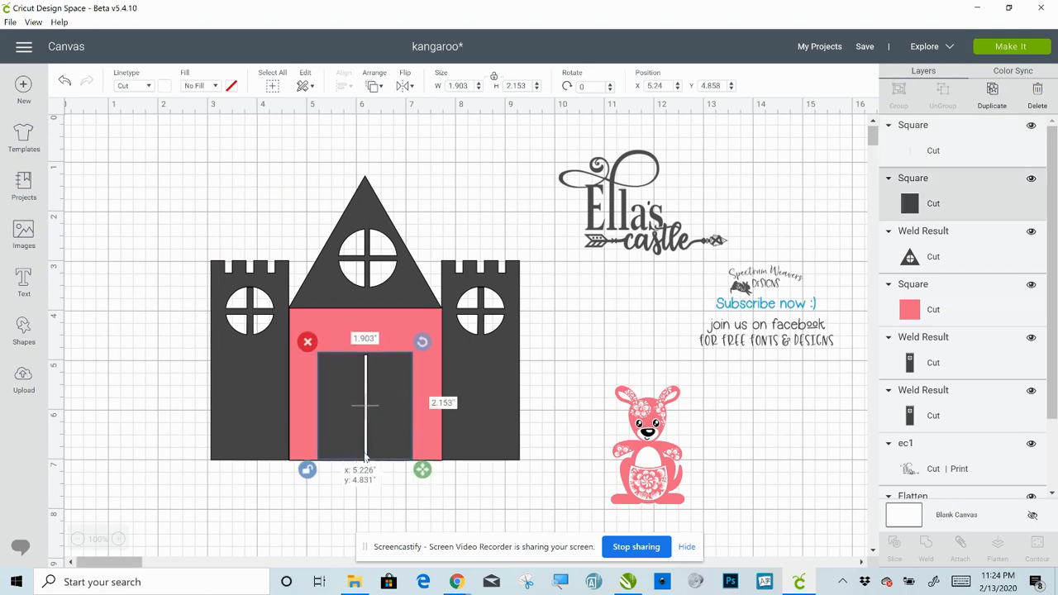
{"action": "left_click", "coordinate": [333, 518]}
{"action": "left_click", "coordinate": [367, 446]}
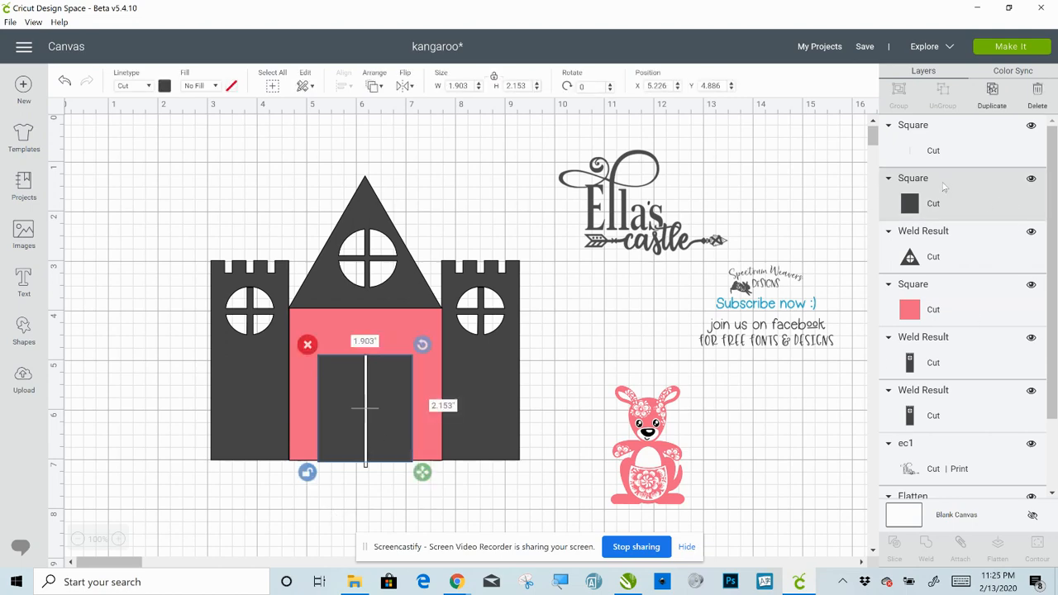
Center the white strip and the door horizontally on each other
{"action": "left_click", "coordinate": [916, 152], "text": "shift"}
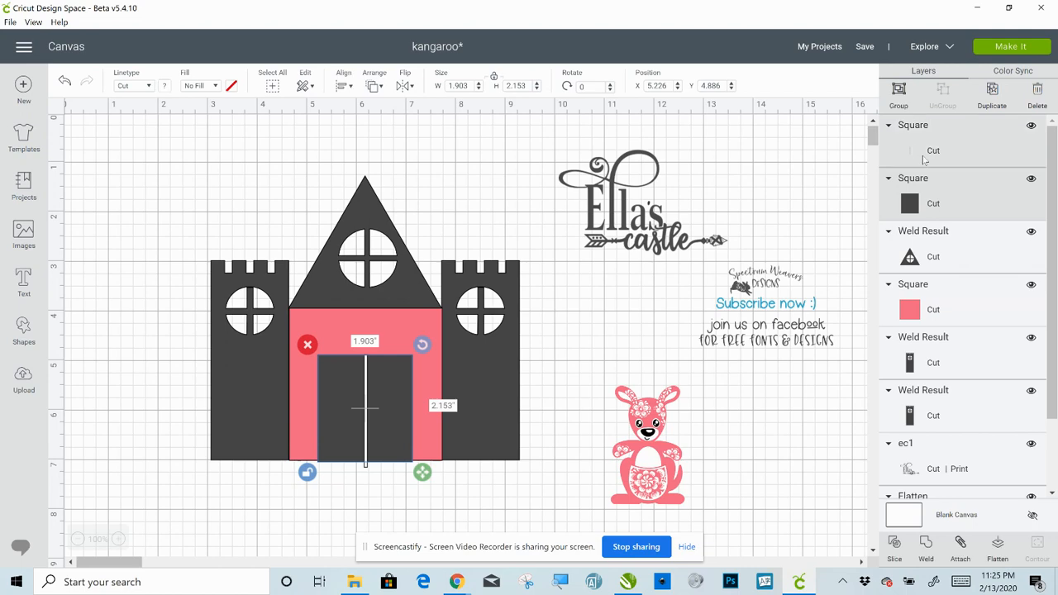
{"action": "left_click", "coordinate": [344, 86]}
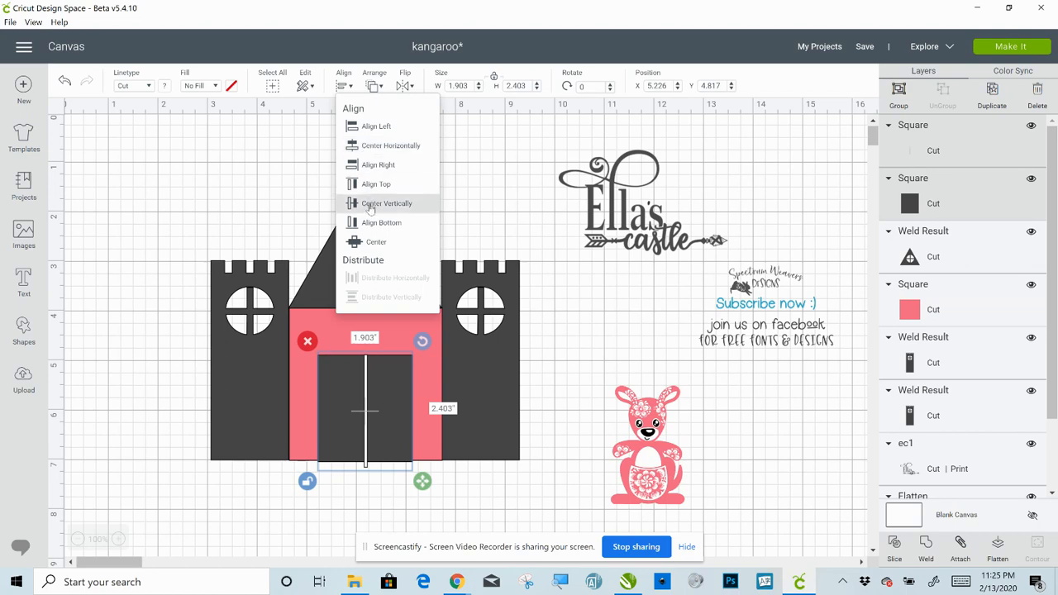
{"action": "left_click", "coordinate": [382, 146]}
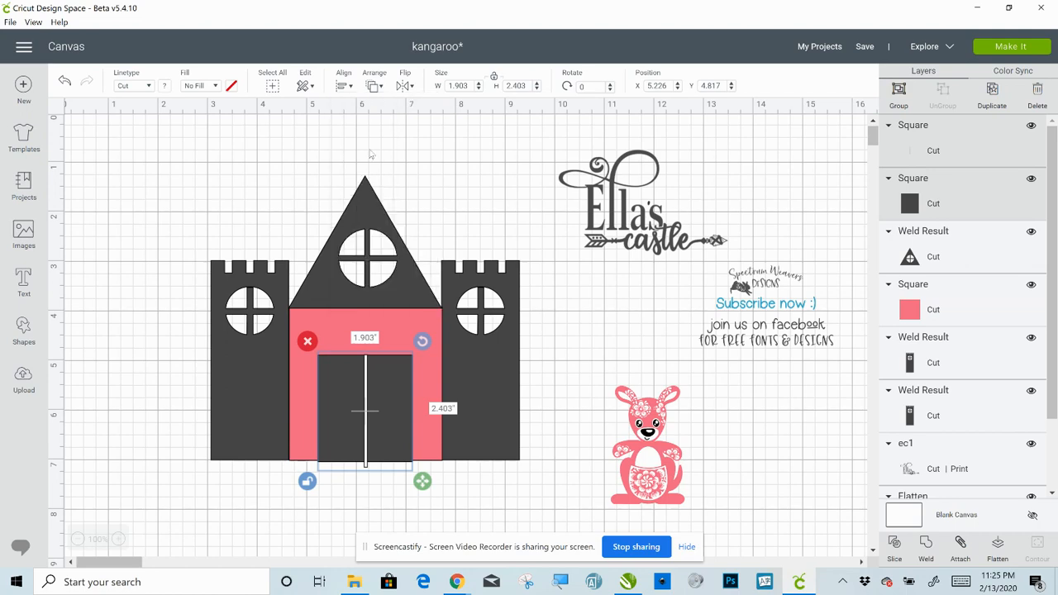
Slice the door with the white strip and delete one of the loose white slice pieces
{"action": "left_click", "coordinate": [891, 556]}
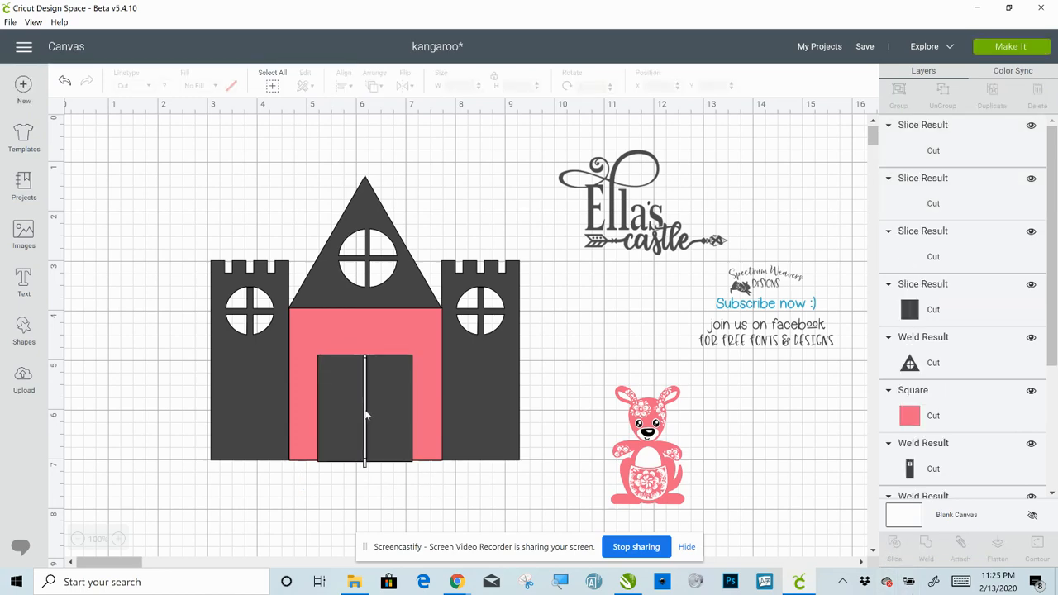
{"action": "left_click_drag", "start_coordinate": [366, 415], "coordinate": [609, 331]}
{"action": "key", "text": "Delete"}
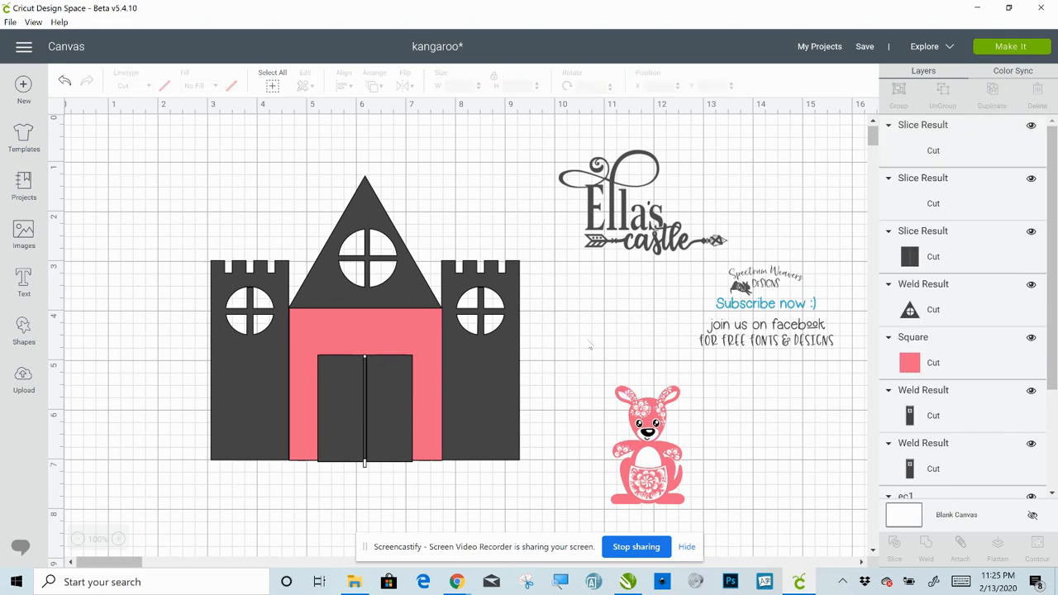
Move the split door off the pink body and delete the two leftover strip pieces from the slice
{"action": "left_click_drag", "start_coordinate": [395, 400], "coordinate": [509, 459]}
{"action": "left_click_drag", "start_coordinate": [569, 476], "coordinate": [569, 480]}
{"action": "left_click", "coordinate": [369, 404]}
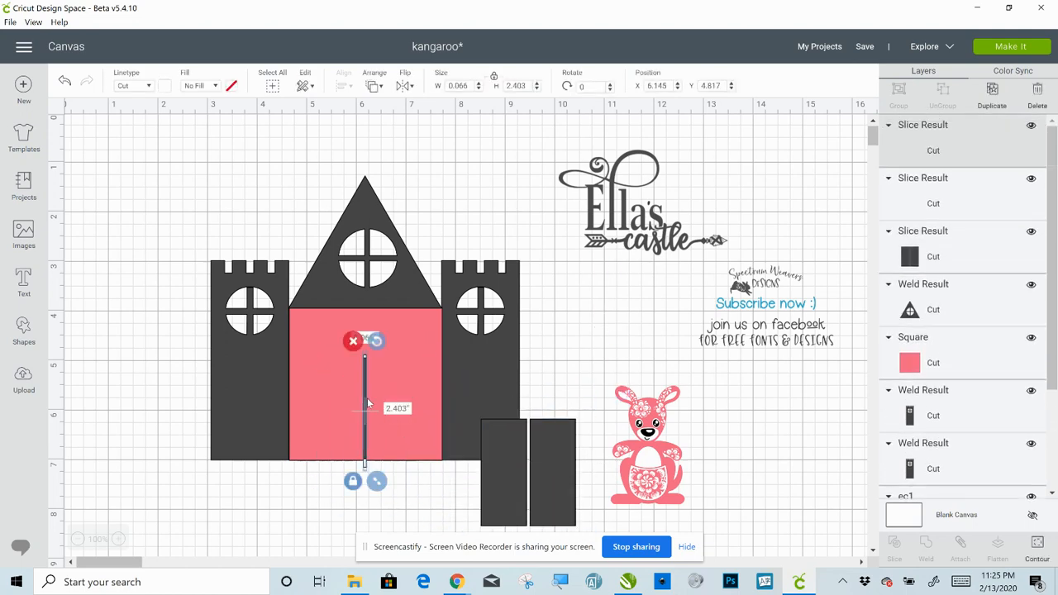
{"action": "key", "text": "Delete"}
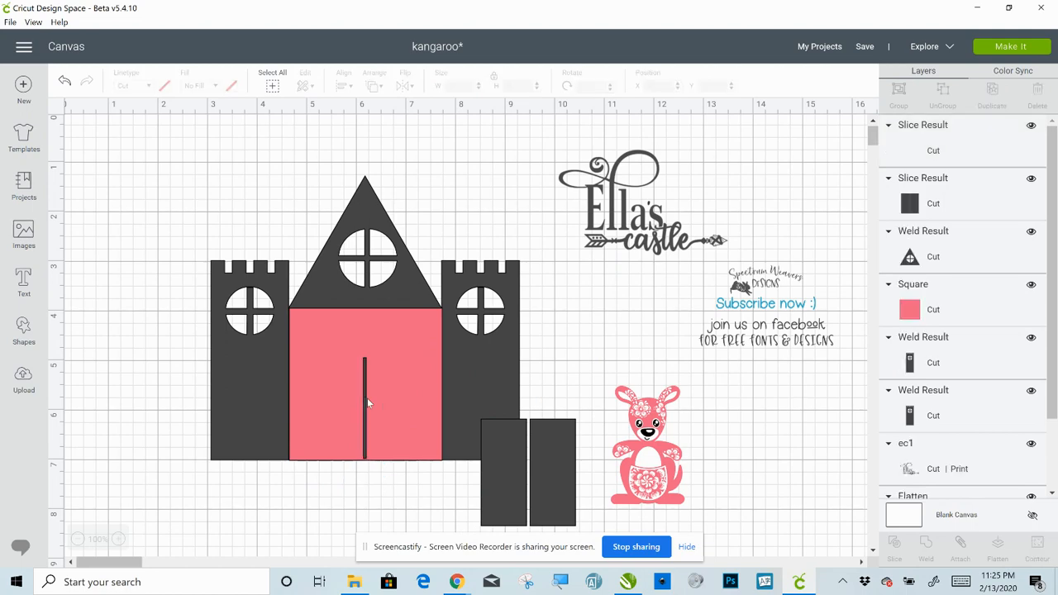
{"action": "left_click", "coordinate": [366, 398]}
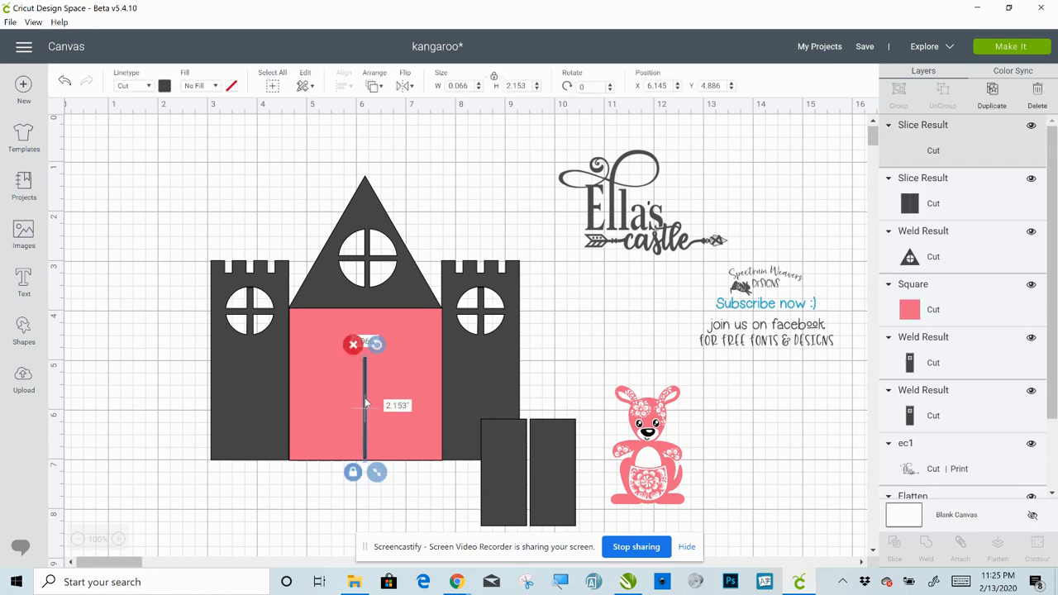
{"action": "key", "text": "Delete"}
Place the split door back on the pink body and align the bottom edges of both
{"action": "left_click", "coordinate": [509, 504]}
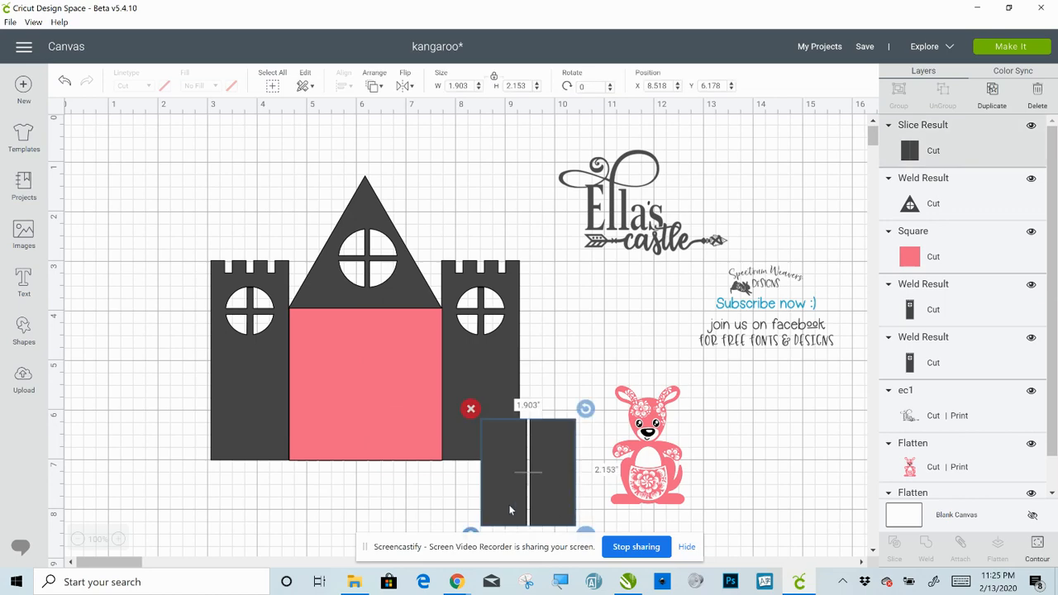
{"action": "left_click_drag", "start_coordinate": [510, 510], "coordinate": [398, 437]}
{"action": "left_click", "coordinate": [374, 491]}
{"action": "left_click", "coordinate": [323, 434]}
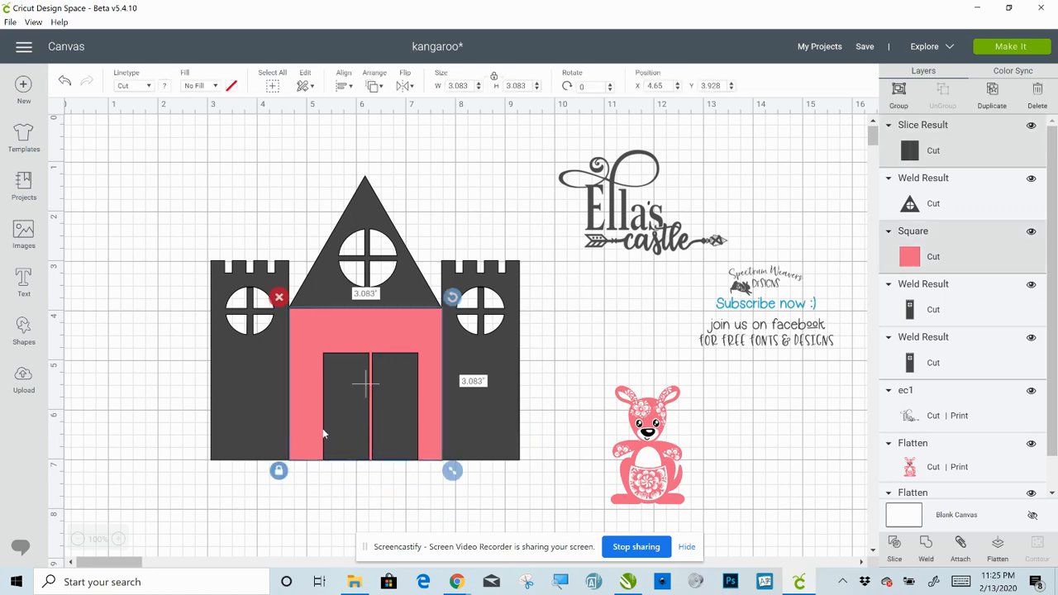
{"action": "left_click", "coordinate": [341, 85]}
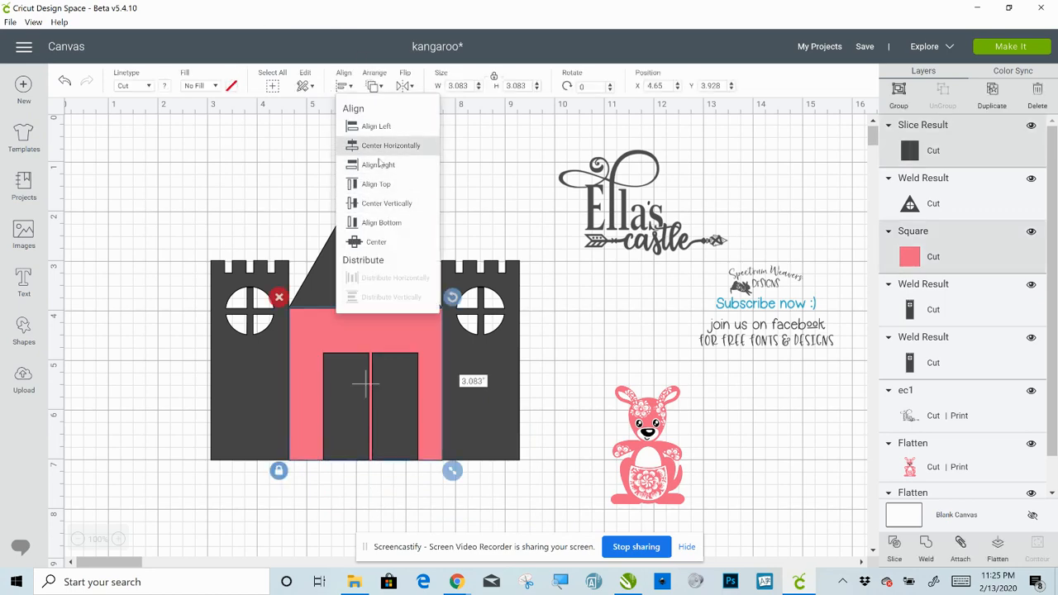
{"action": "left_click", "coordinate": [376, 224]}
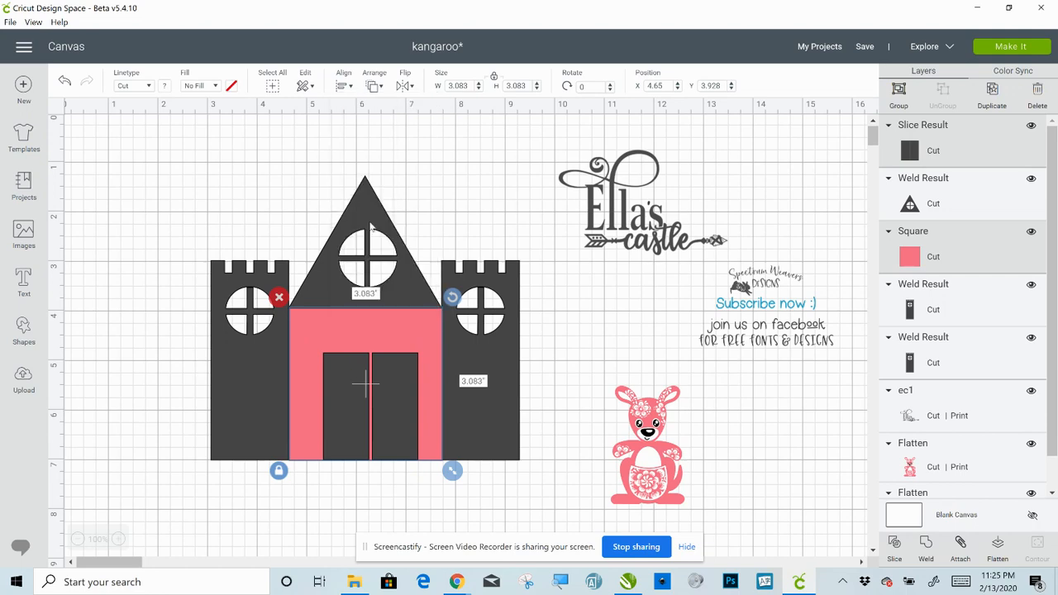
{"action": "left_click", "coordinate": [165, 339]}
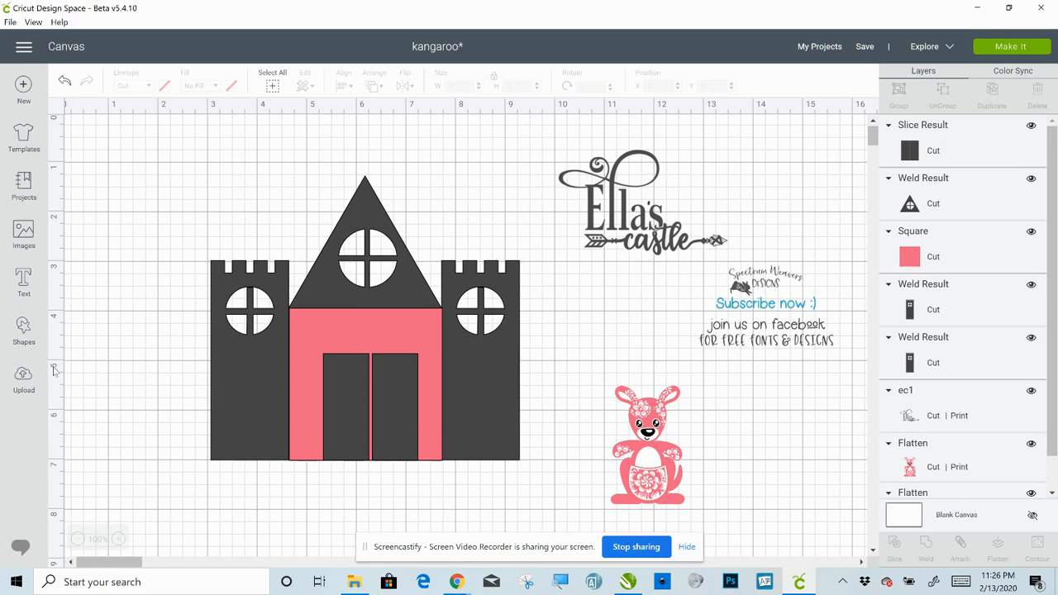
Add a square, shrink it to a thin upright bar about 0.028 by 0.472 inches, and color it pink
{"action": "left_click", "coordinate": [24, 280]}
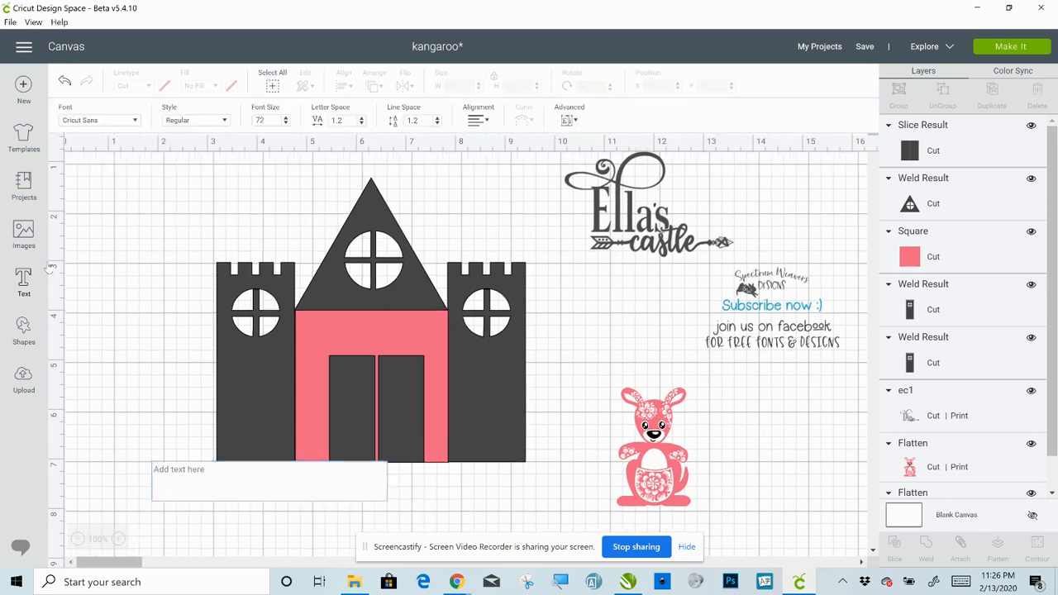
{"action": "left_click", "coordinate": [24, 335]}
{"action": "left_click", "coordinate": [82, 249]}
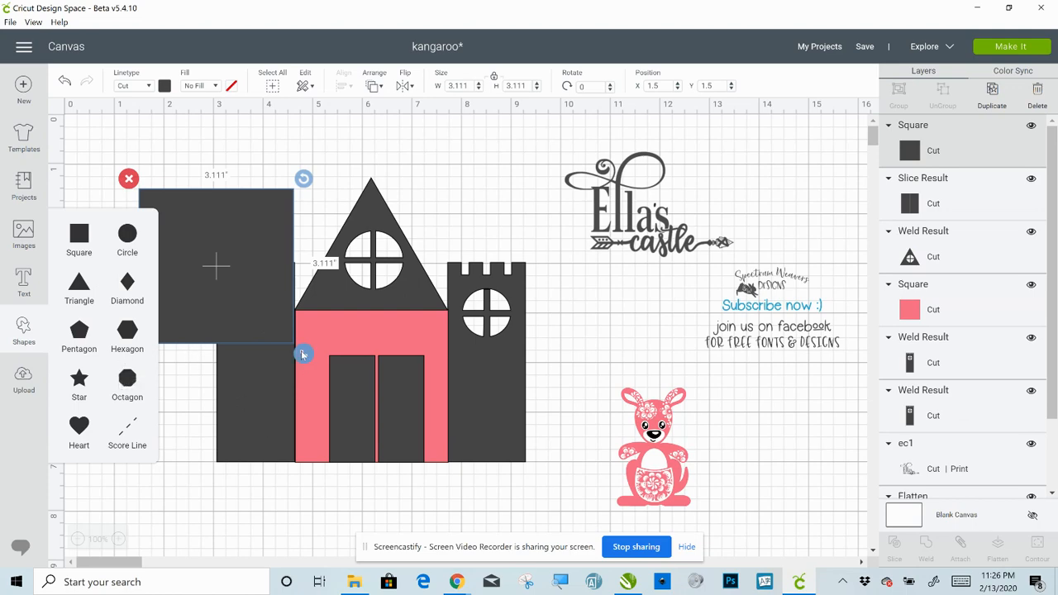
{"action": "left_click_drag", "start_coordinate": [302, 354], "coordinate": [155, 229]}
{"action": "left_click", "coordinate": [131, 226]}
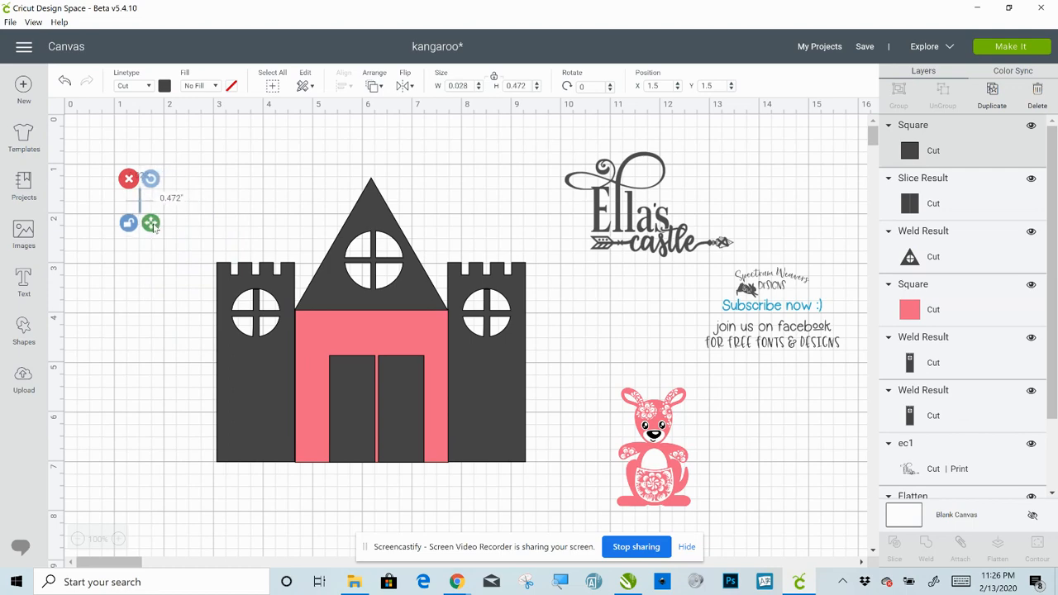
{"action": "left_click", "coordinate": [165, 86]}
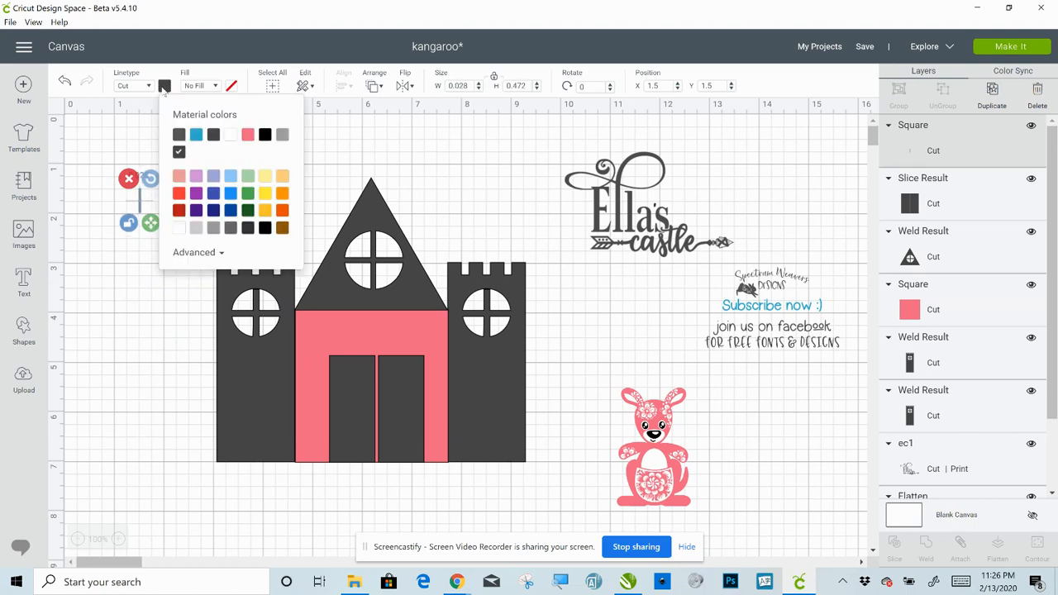
{"action": "left_click", "coordinate": [248, 134]}
Duplicate the thin pink bar and place one bar on each door panel near the central gap as a handle
{"action": "left_click", "coordinate": [992, 95]}
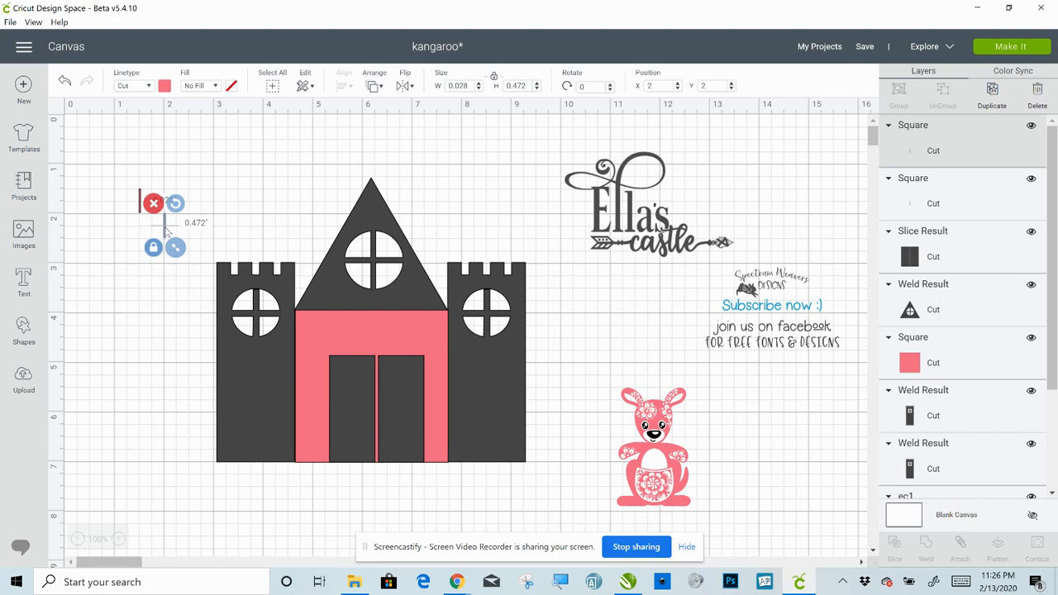
{"action": "left_click_drag", "start_coordinate": [165, 232], "coordinate": [380, 396]}
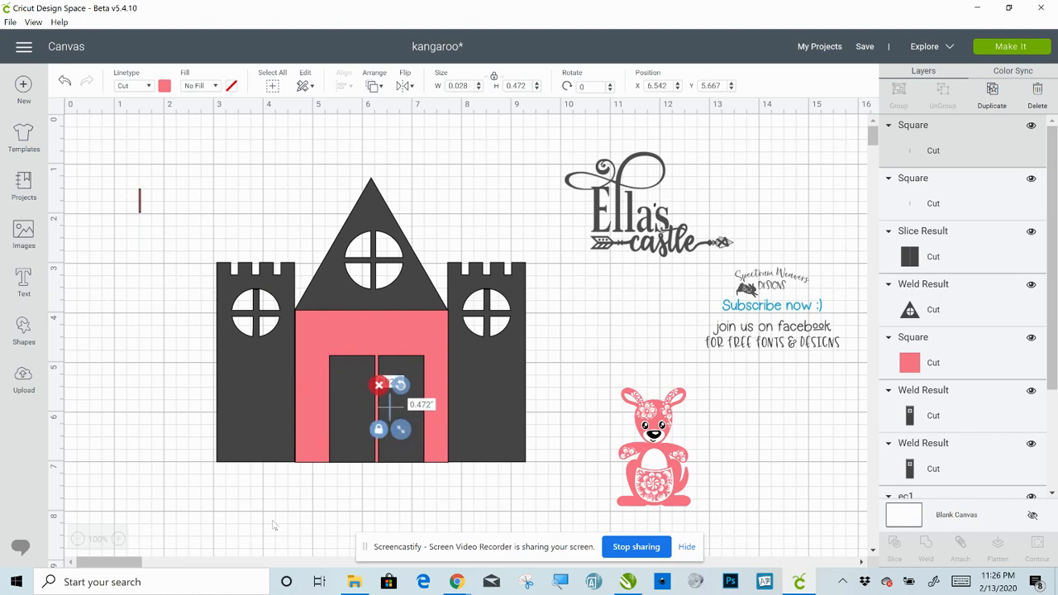
{"action": "left_click", "coordinate": [289, 500]}
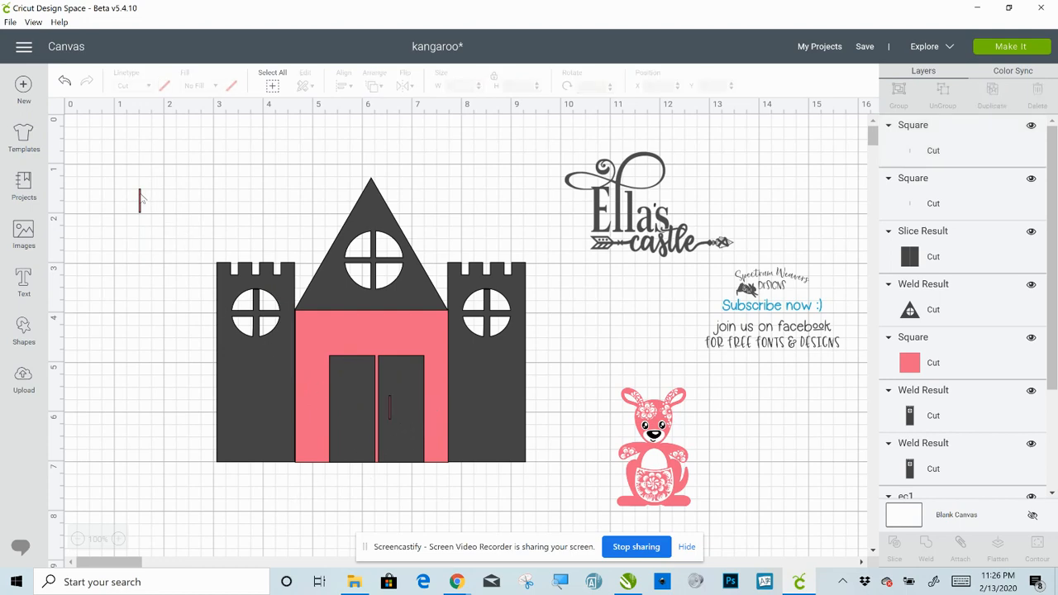
{"action": "left_click_drag", "start_coordinate": [142, 198], "coordinate": [372, 411]}
{"action": "left_click", "coordinate": [397, 494]}
Weld the two pink door handles into one object
{"action": "left_click", "coordinate": [908, 155]}
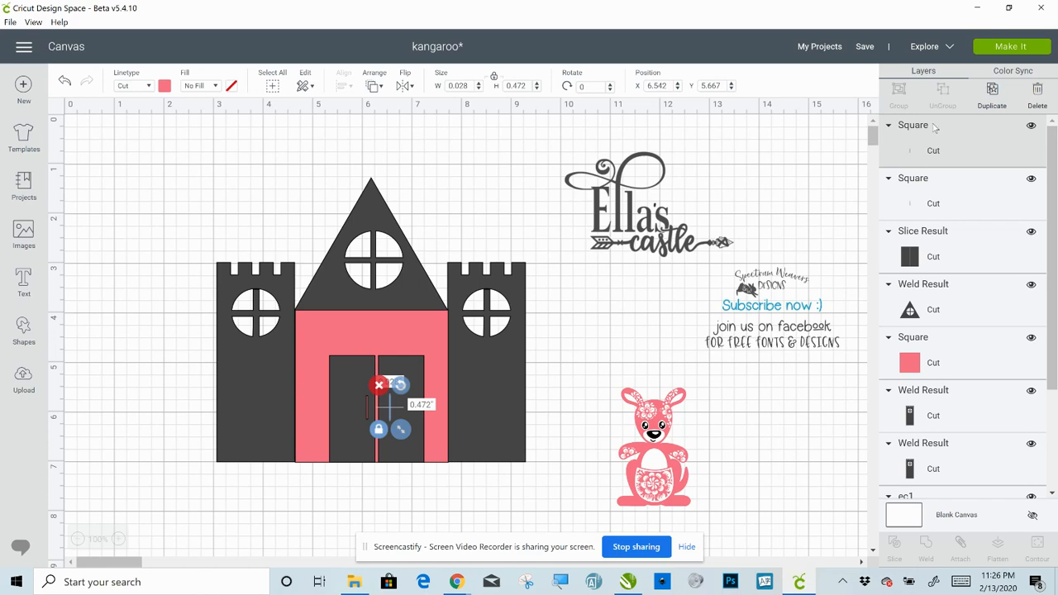
{"action": "left_click", "coordinate": [917, 199], "text": "shift"}
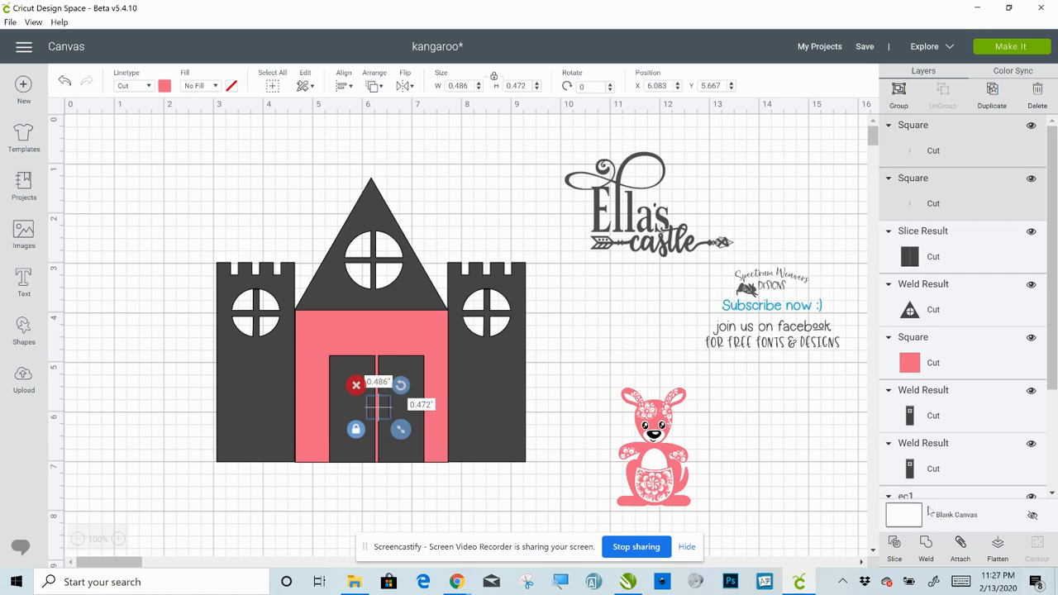
{"action": "left_click", "coordinate": [928, 544]}
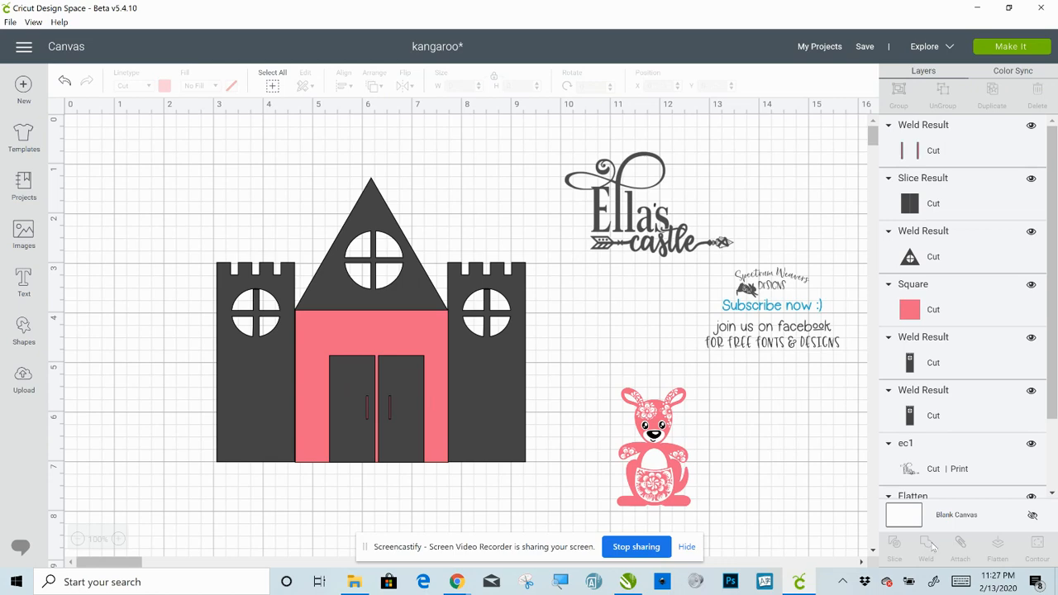
Center the welded handles horizontally on the split door
{"action": "left_click", "coordinate": [368, 416]}
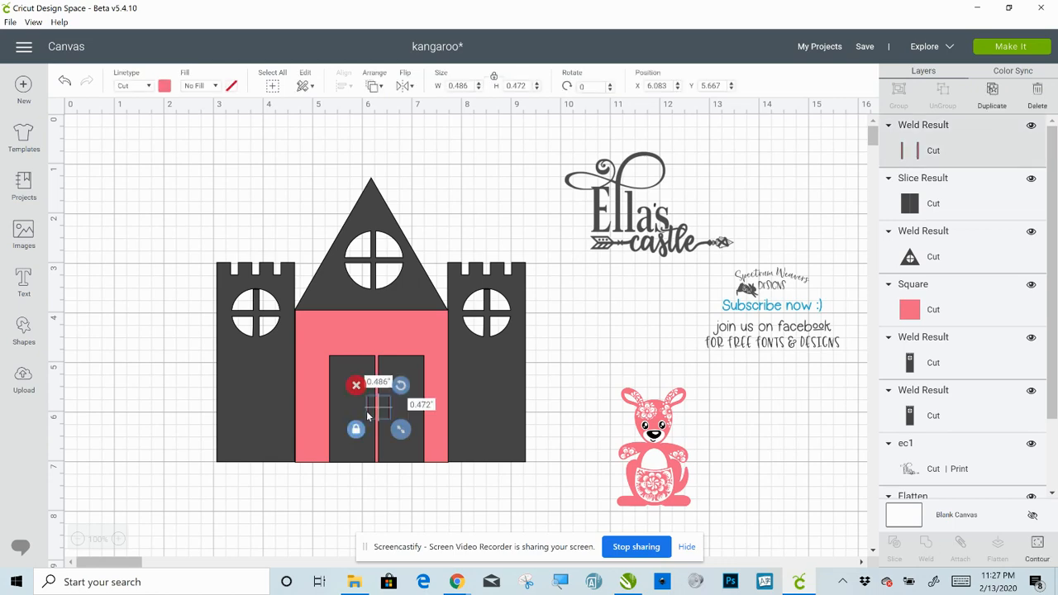
{"action": "left_click", "coordinate": [916, 206], "text": "shift"}
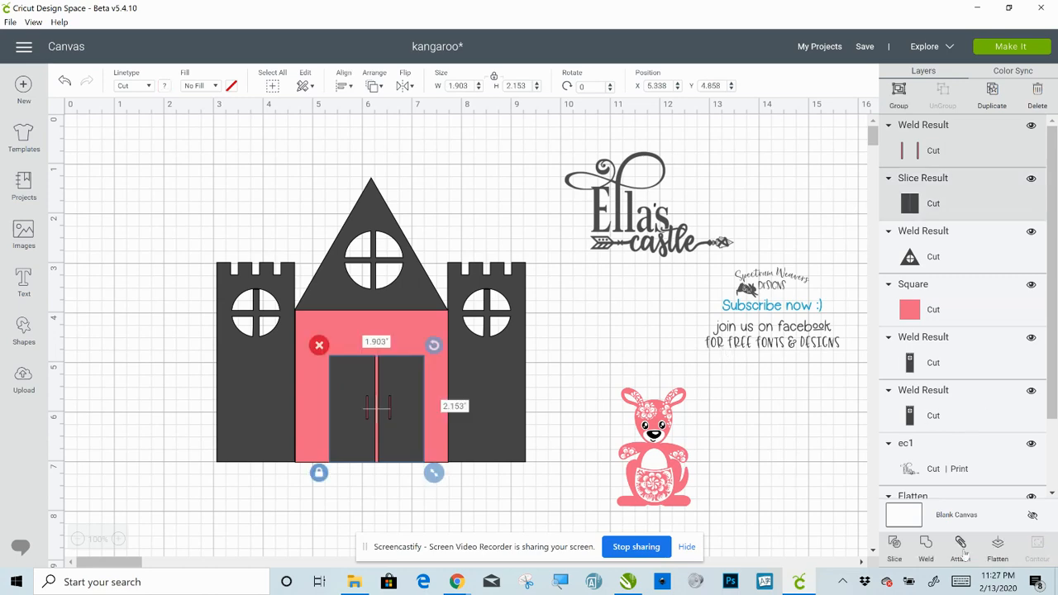
{"action": "left_click", "coordinate": [344, 83]}
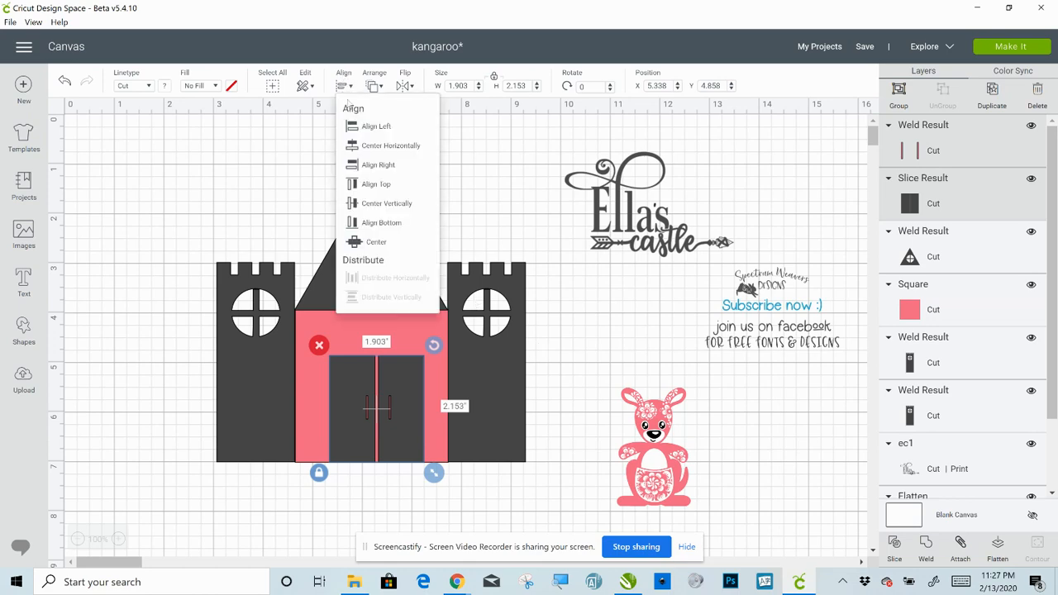
{"action": "left_click", "coordinate": [367, 154]}
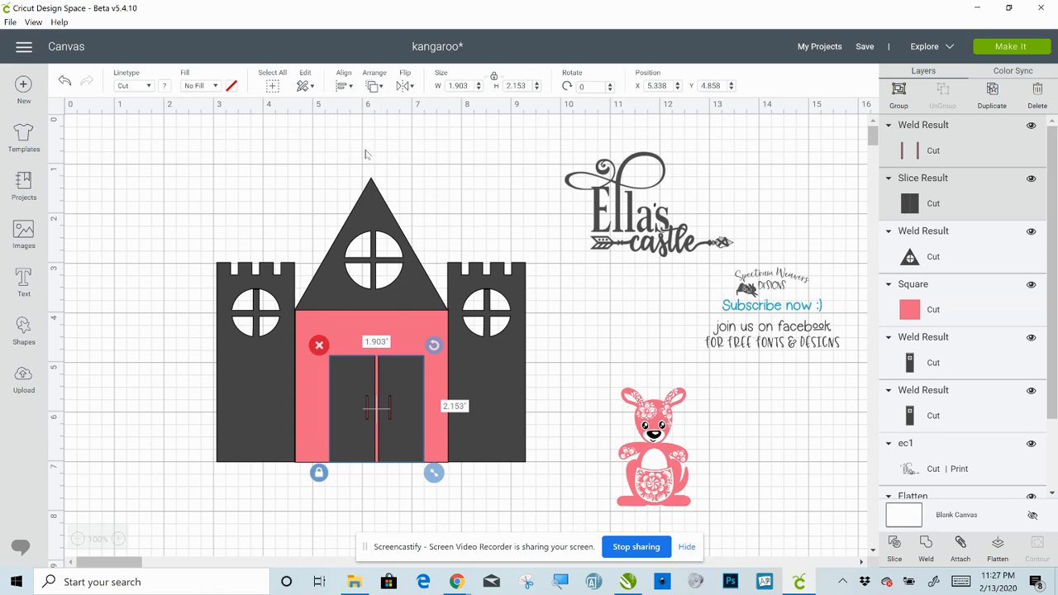
{"action": "left_click", "coordinate": [469, 514]}
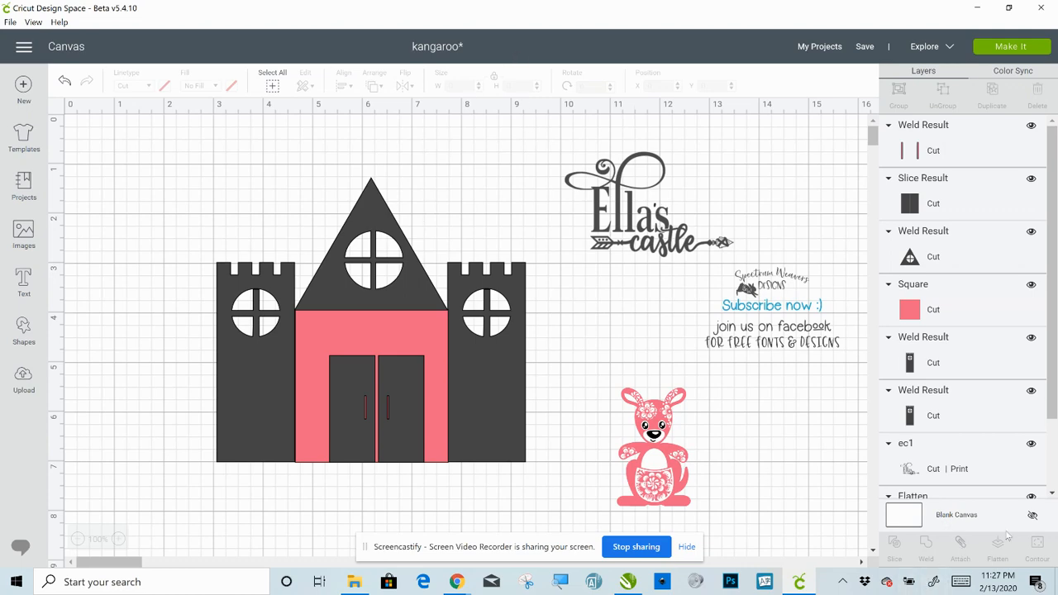
Hide the contours of the roof window's two upper quarters and its lower-left quarter
{"action": "left_click", "coordinate": [410, 281]}
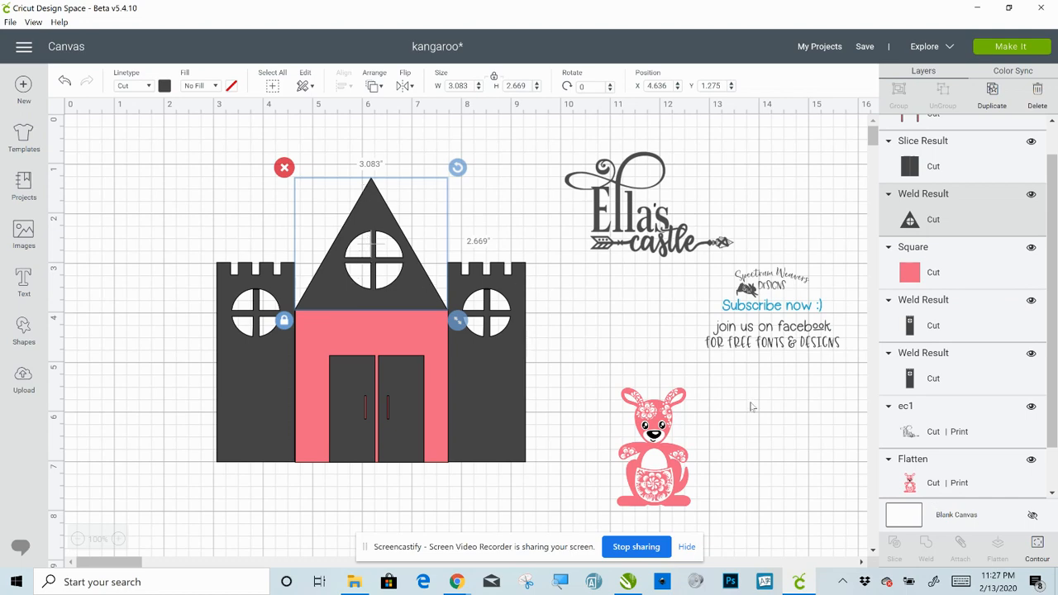
{"action": "left_click", "coordinate": [1037, 544]}
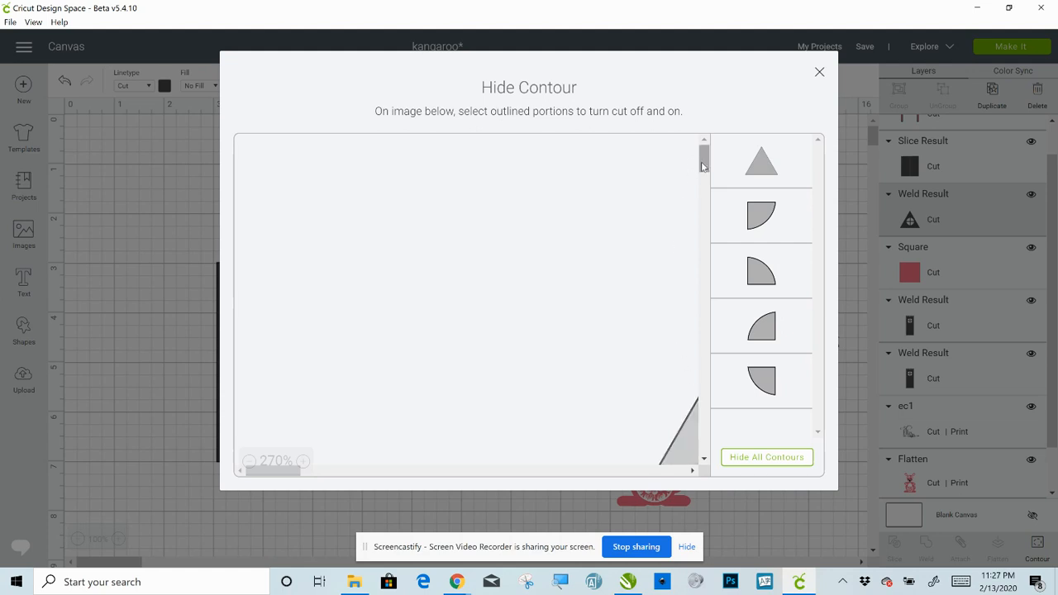
{"action": "left_click_drag", "start_coordinate": [702, 165], "coordinate": [713, 210]}
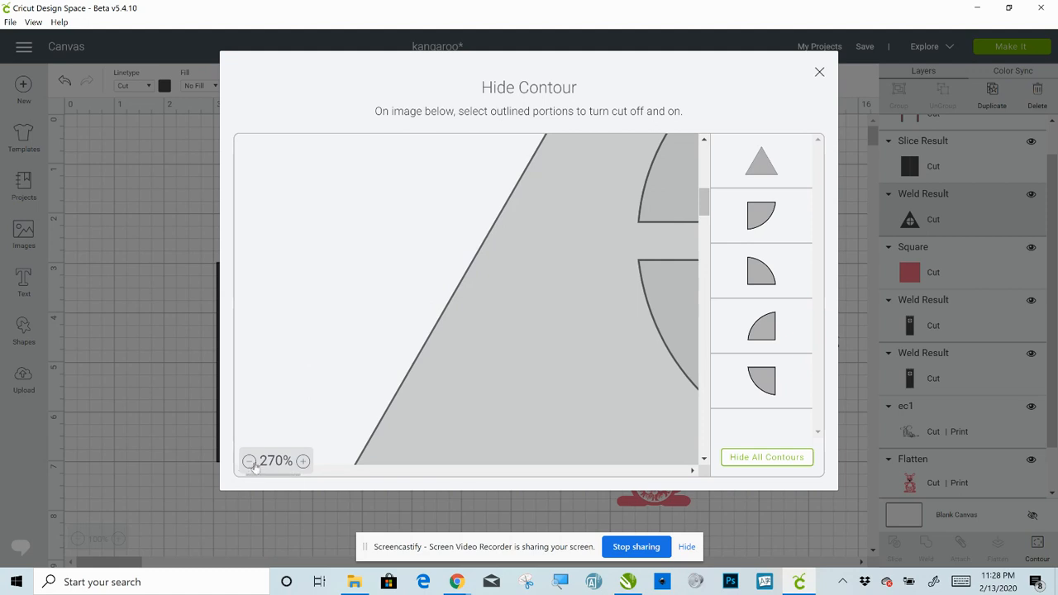
{"action": "left_click", "coordinate": [250, 462]}
{"action": "left_click", "coordinate": [250, 462]}
{"action": "left_click", "coordinate": [253, 464]}
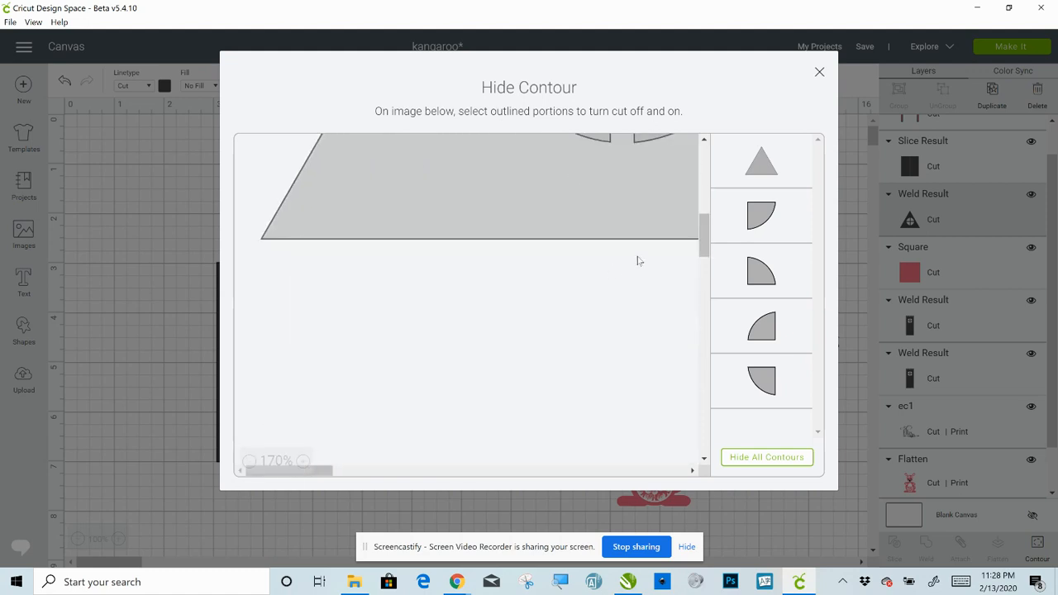
{"action": "left_click_drag", "start_coordinate": [708, 237], "coordinate": [709, 165]}
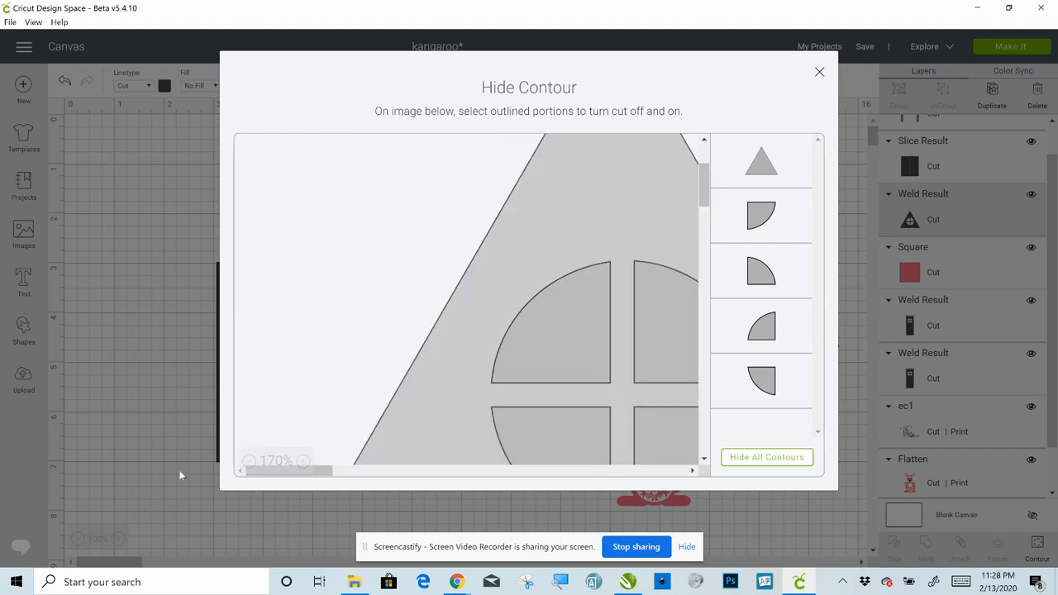
{"action": "left_click", "coordinate": [250, 461]}
{"action": "left_click", "coordinate": [251, 461]}
{"action": "left_click", "coordinate": [250, 461]}
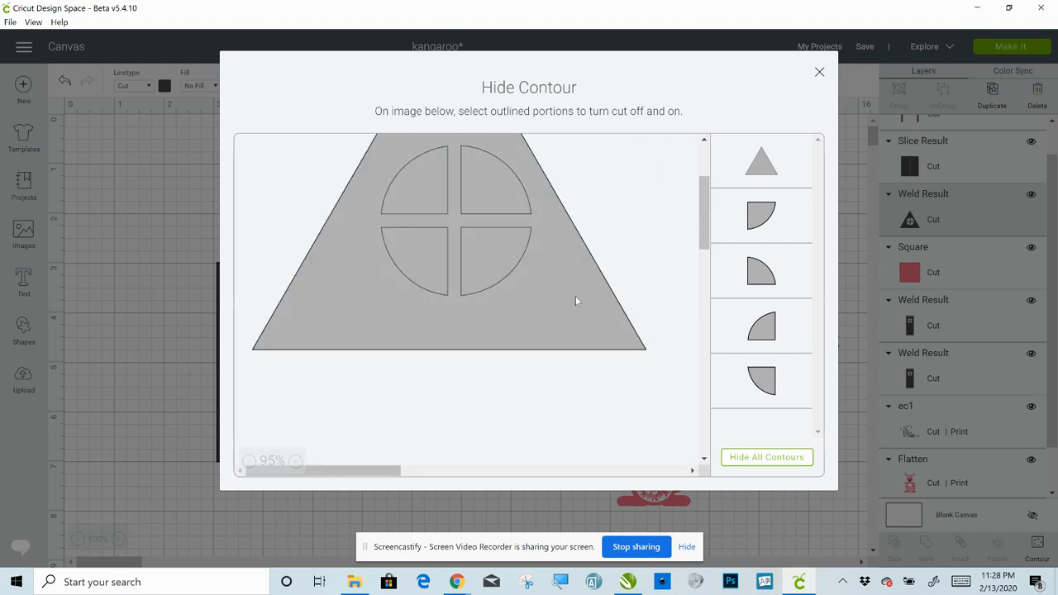
{"action": "left_click_drag", "start_coordinate": [707, 231], "coordinate": [707, 217]}
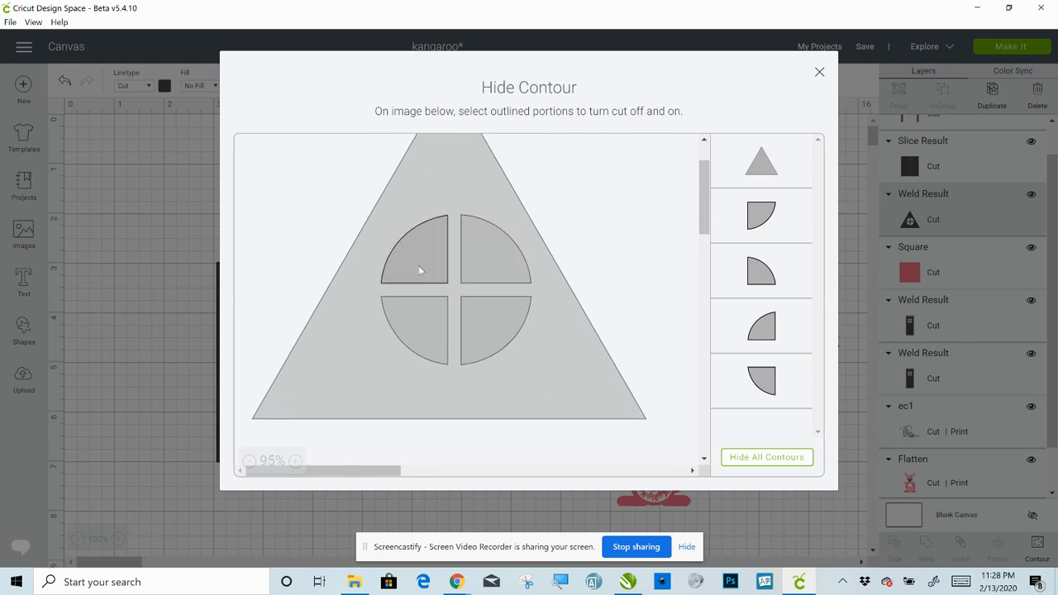
{"action": "left_click", "coordinate": [423, 270]}
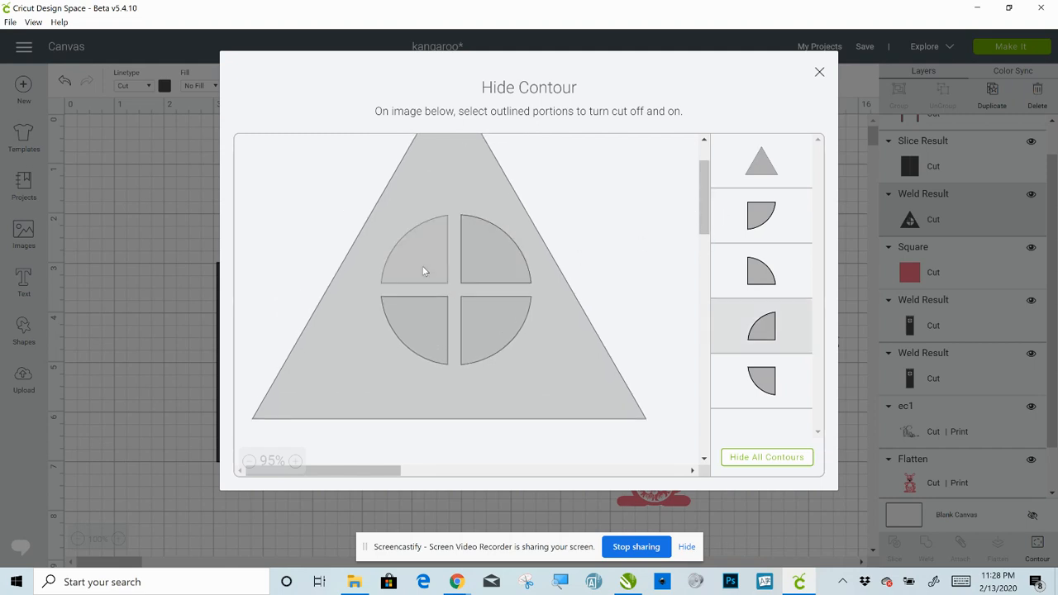
{"action": "left_click", "coordinate": [486, 262]}
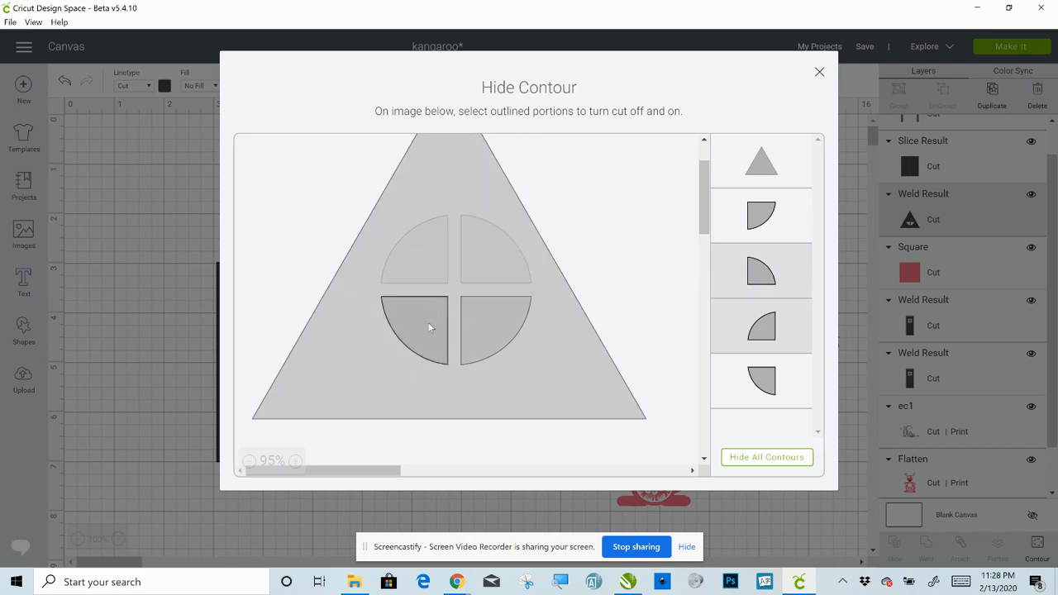
{"action": "left_click", "coordinate": [420, 336]}
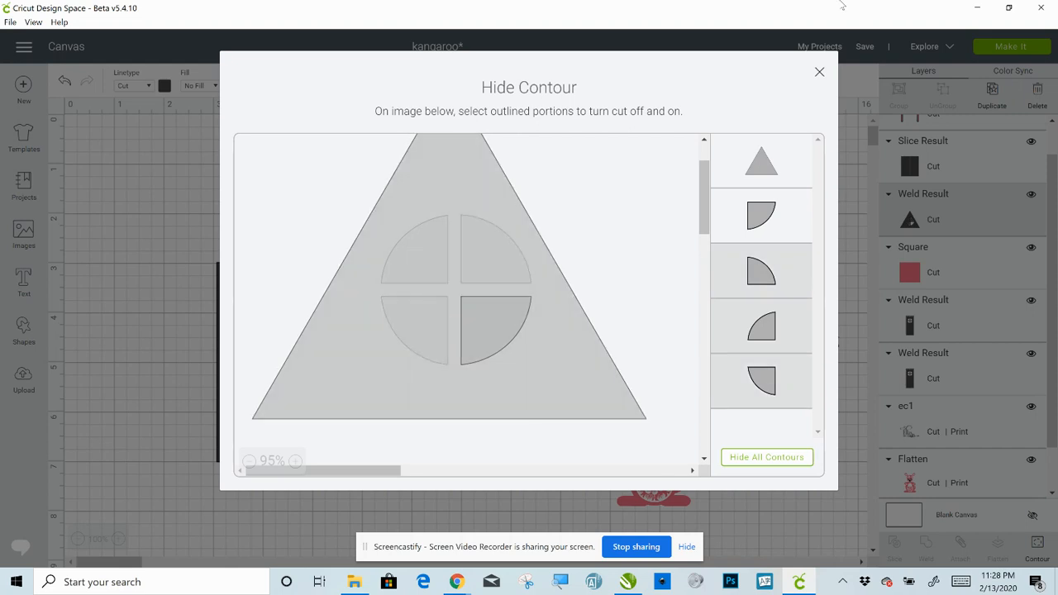
{"action": "left_click", "coordinate": [818, 75]}
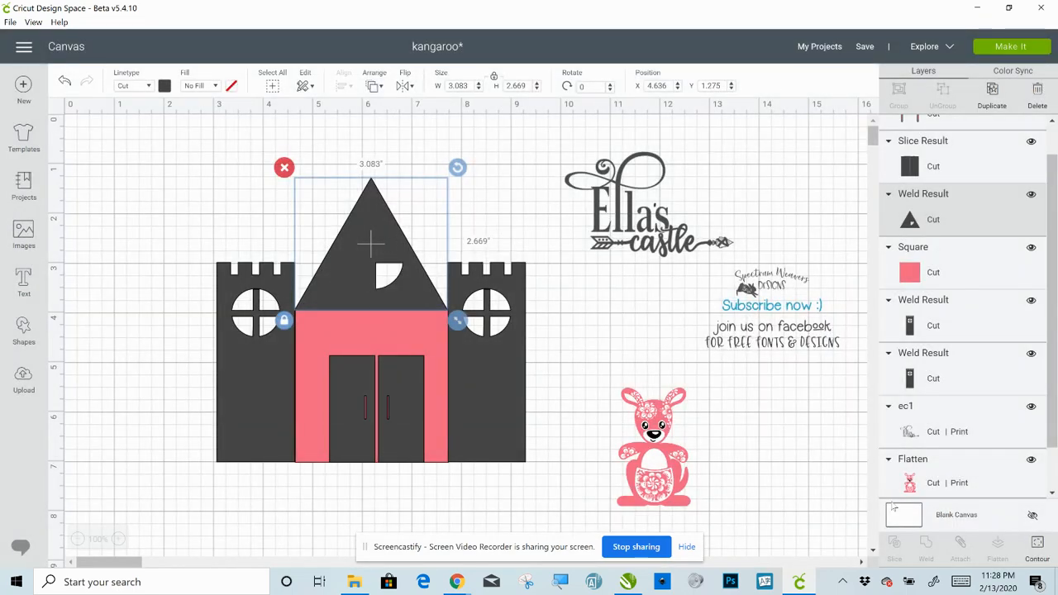
Restore the hidden contours of the roof window's two upper quarters and its lower-left quarter
{"action": "left_click", "coordinate": [1038, 546]}
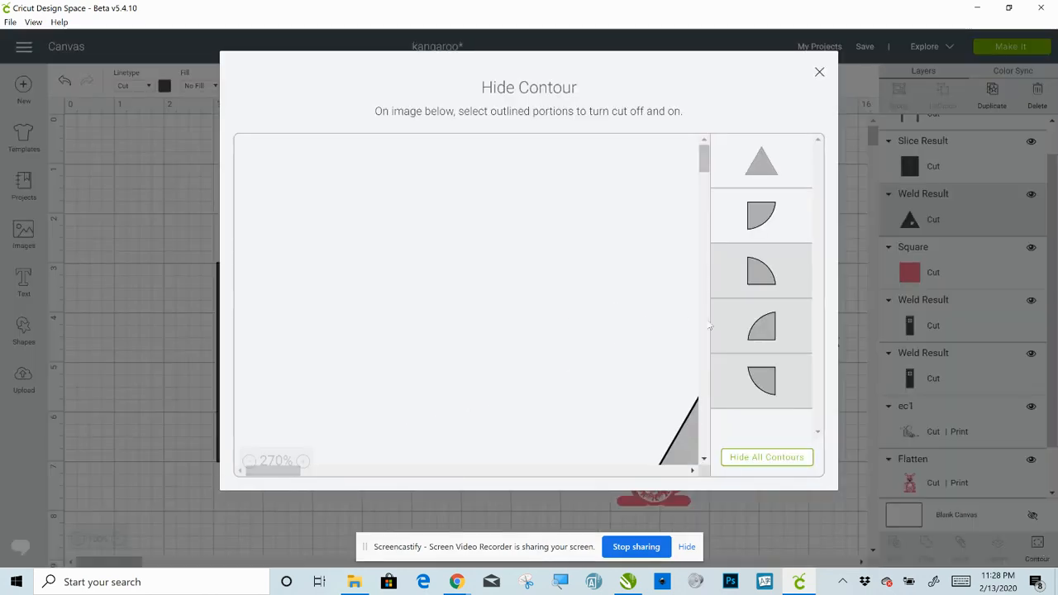
{"action": "left_click", "coordinate": [763, 271]}
{"action": "left_click", "coordinate": [768, 330]}
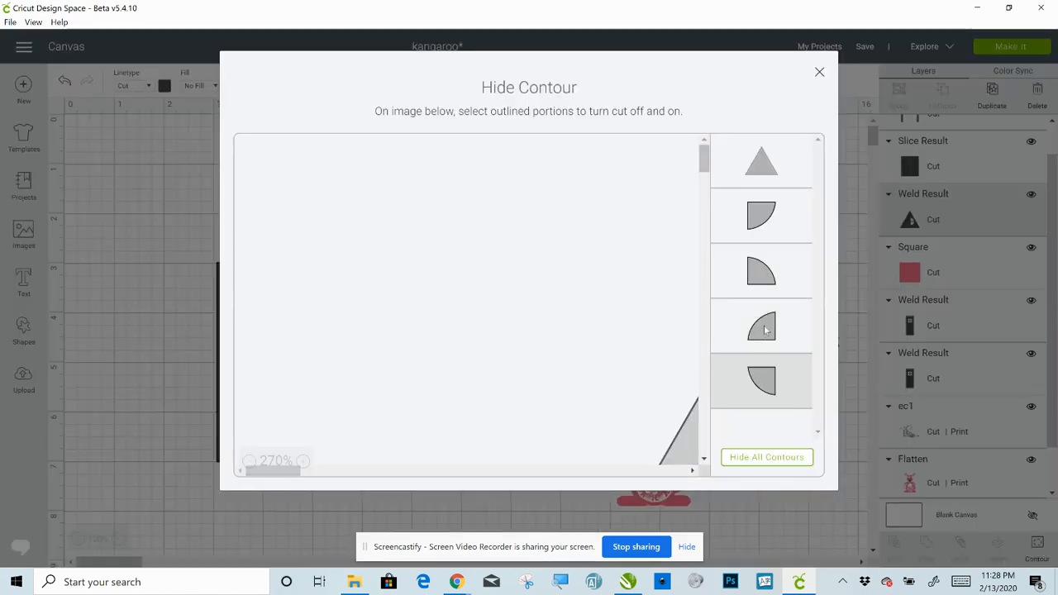
{"action": "left_click", "coordinate": [770, 378]}
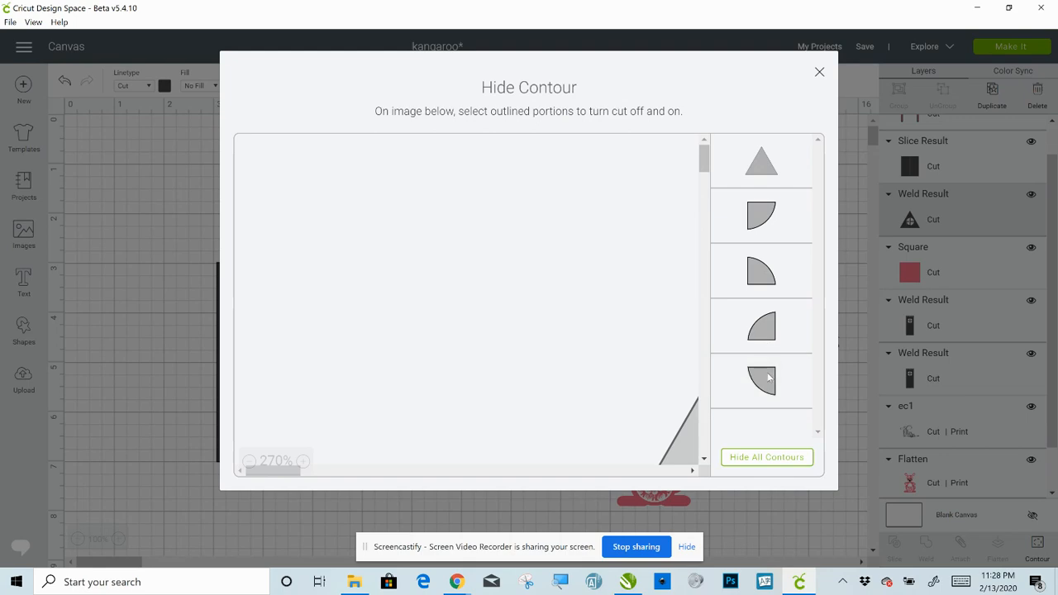
{"action": "left_click", "coordinate": [820, 75]}
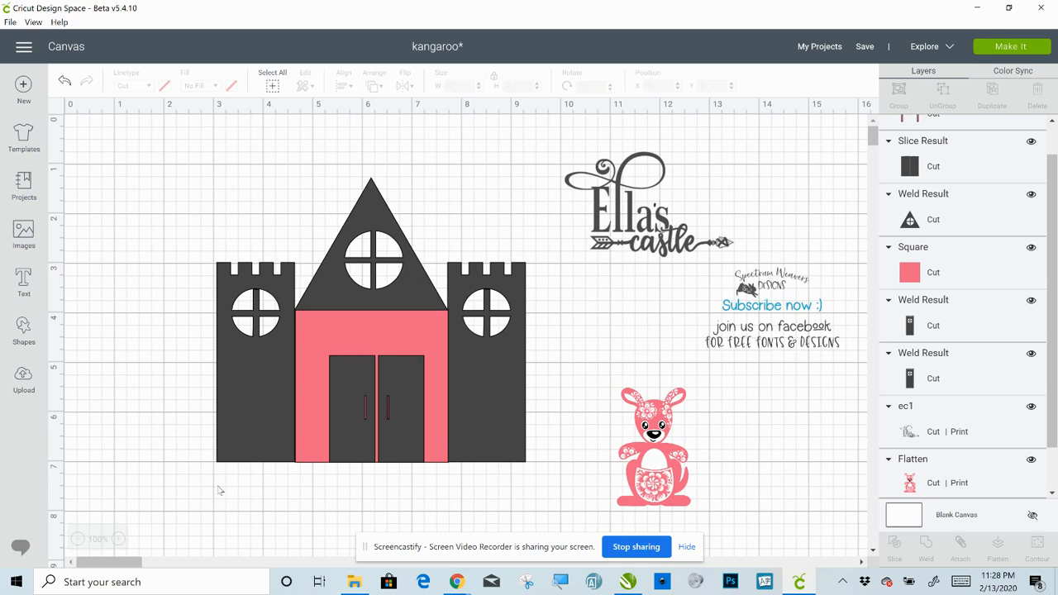
Try flattening all the castle pieces into one layer, and undo the flatten
{"action": "left_click_drag", "start_coordinate": [407, 451], "coordinate": [555, 199]}
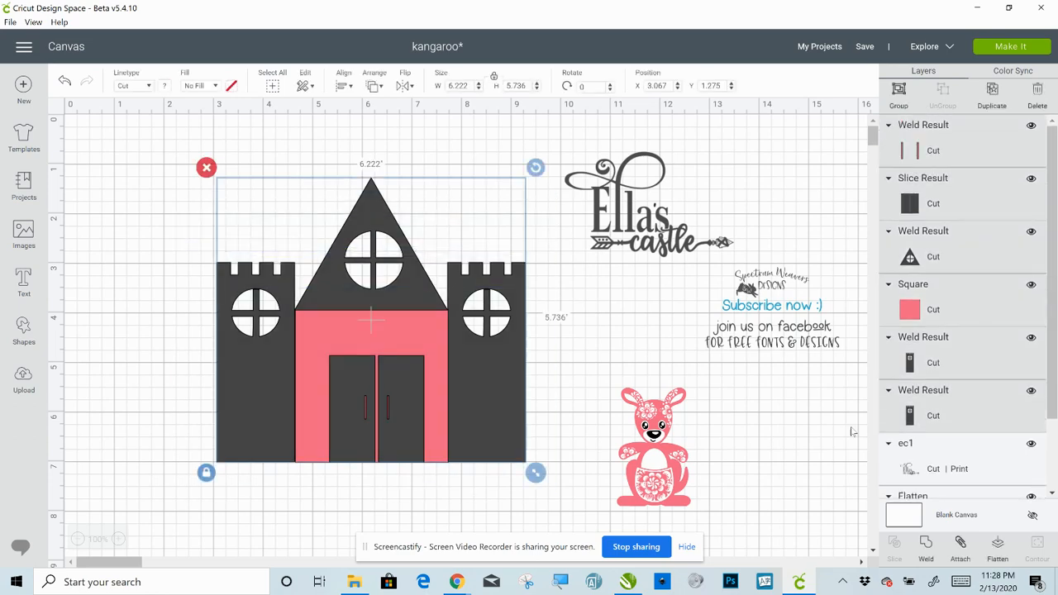
{"action": "left_click", "coordinate": [998, 554]}
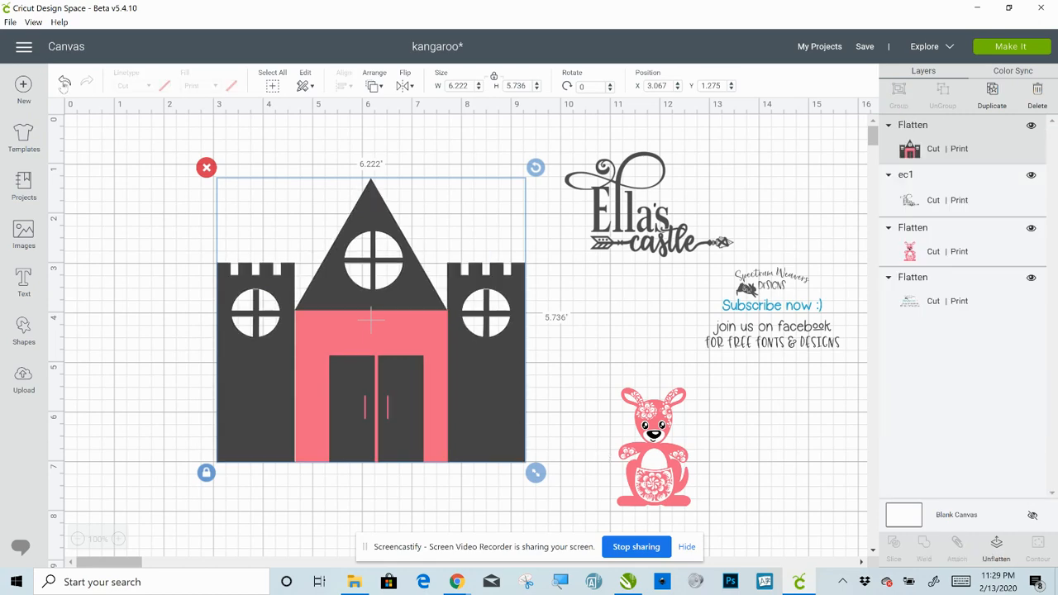
{"action": "left_click", "coordinate": [64, 80]}
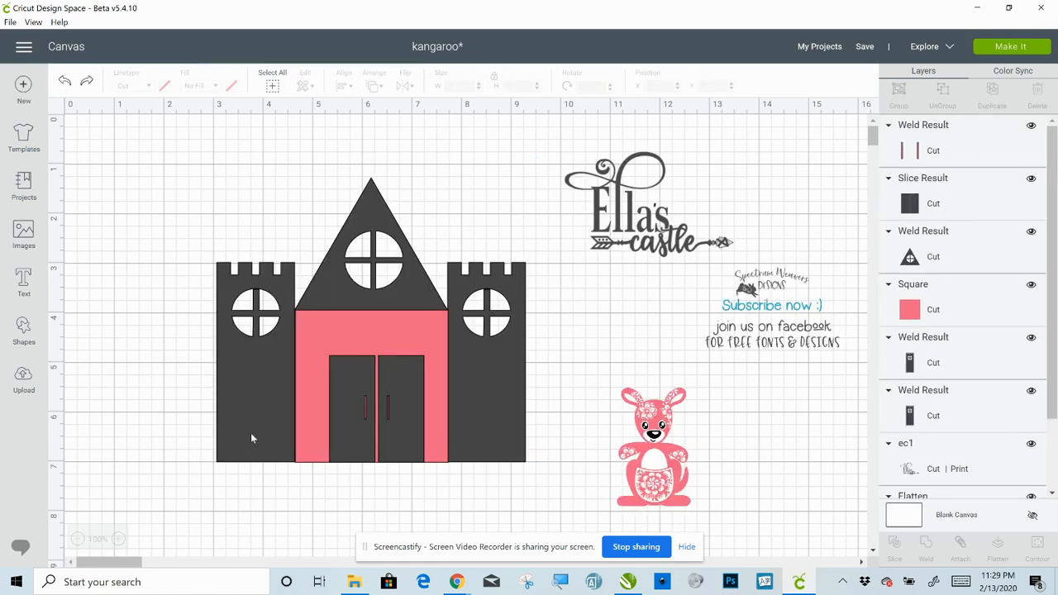
Shift the left tower slightly right against the pink body, to X position 3.094
{"action": "left_click", "coordinate": [252, 439]}
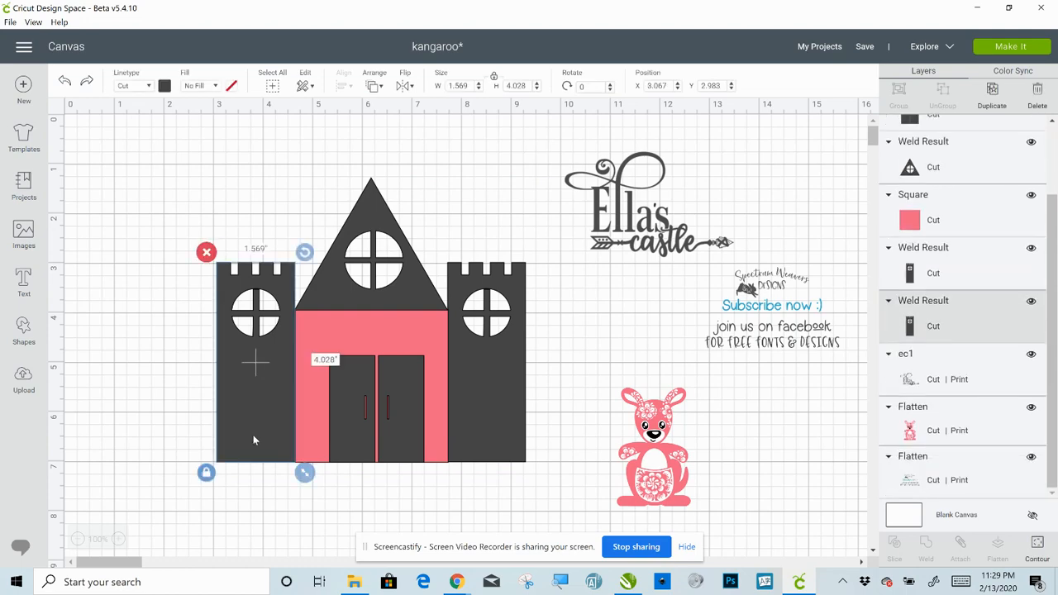
{"action": "left_click_drag", "start_coordinate": [252, 441], "coordinate": [253, 442]}
{"action": "left_click", "coordinate": [208, 496]}
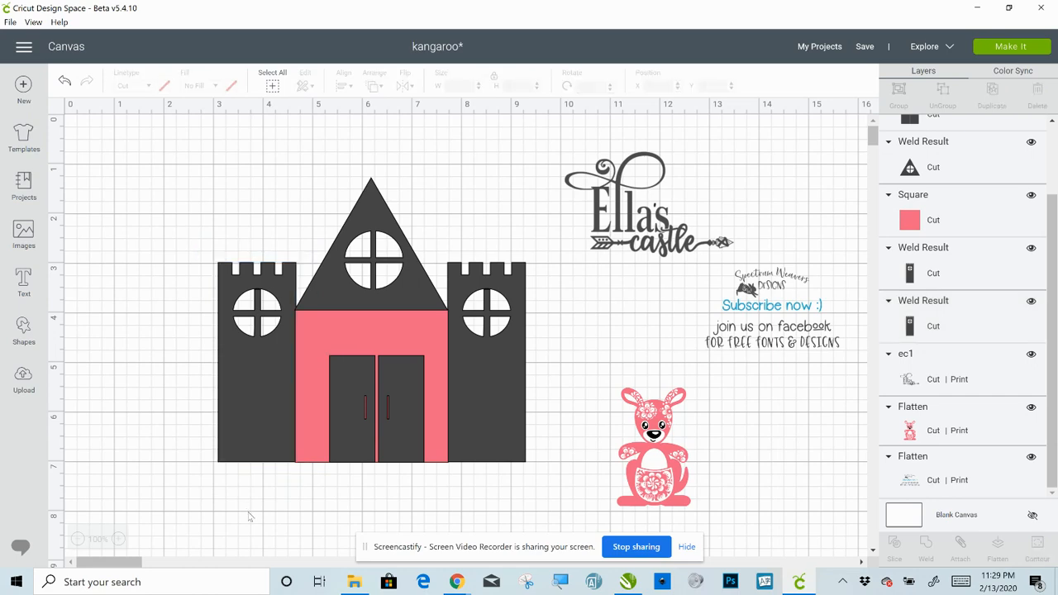
Align the bottom edges of the towers, pink body, door and handles, leaving out the roof
{"action": "left_click_drag", "start_coordinate": [198, 493], "coordinate": [577, 355]}
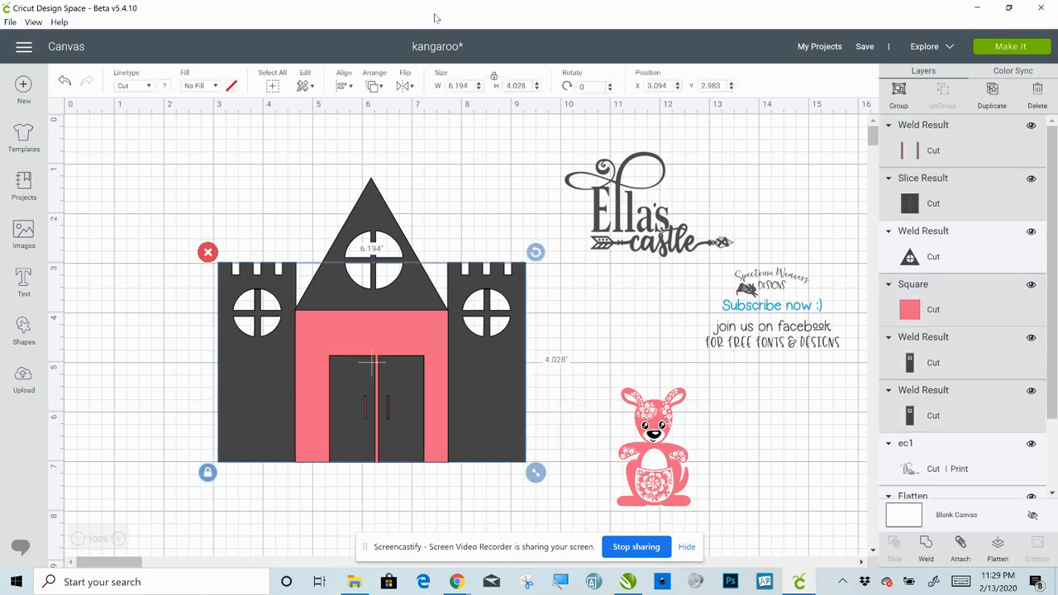
{"action": "left_click", "coordinate": [344, 86]}
{"action": "left_click", "coordinate": [357, 224]}
{"action": "left_click", "coordinate": [224, 522]}
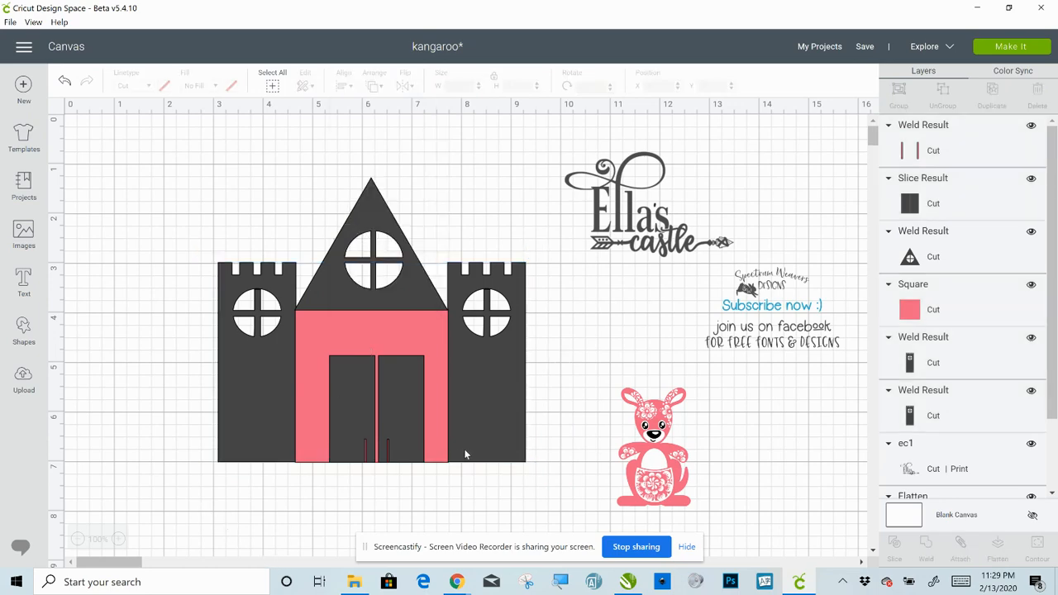
Move the door handles back up to mid-door height, at Y position 5.839
{"action": "left_click", "coordinate": [390, 459]}
{"action": "key", "text": "Up"}
{"action": "key", "text": "Up"}
{"action": "key", "text": "Up"}
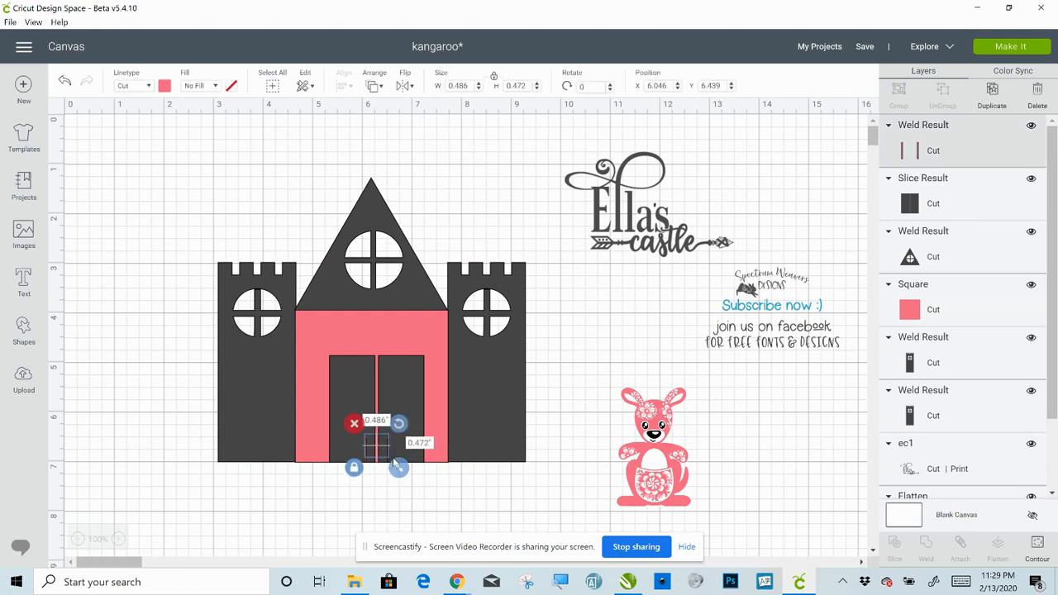
{"action": "key", "text": "Up"}
{"action": "key", "text": "Up"}
{"action": "key", "text": "Up"}
{"action": "key", "text": "Up"}
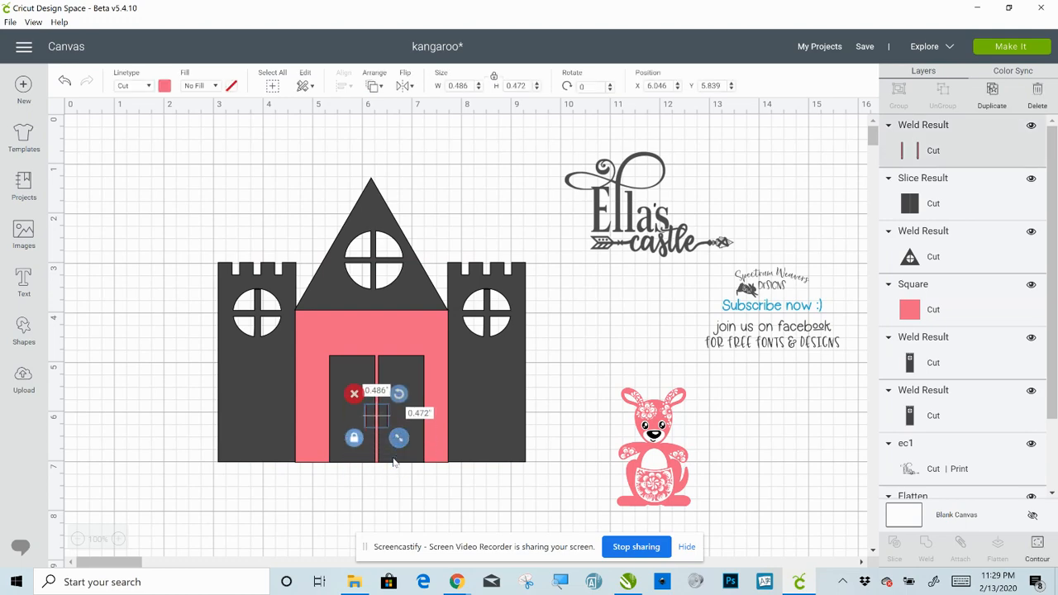
{"action": "left_click", "coordinate": [264, 501]}
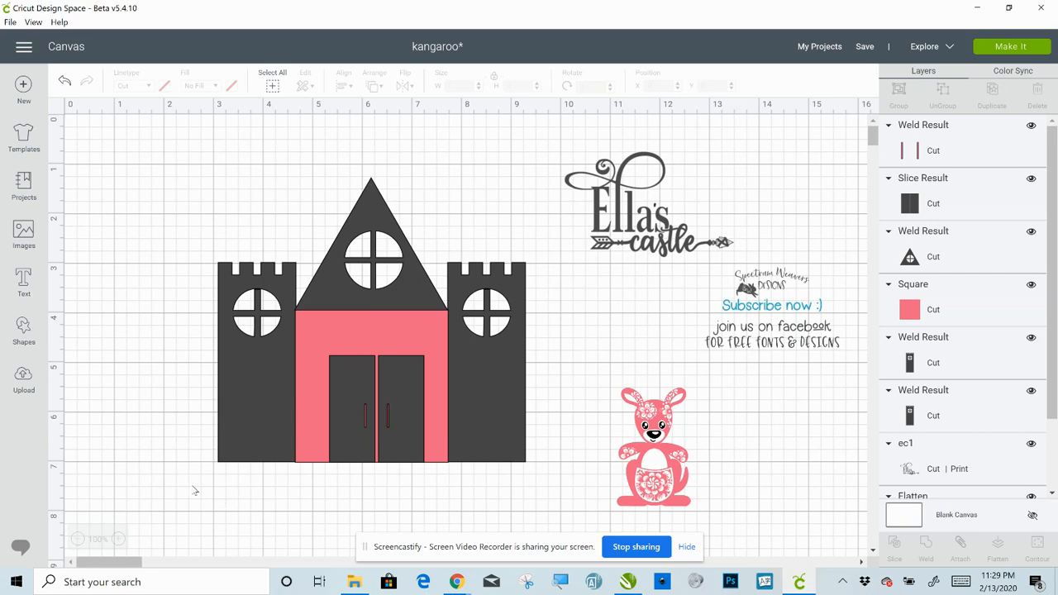
Flatten the whole castle, including roof, towers, body, door and handles, into one printable layer
{"action": "left_click_drag", "start_coordinate": [191, 486], "coordinate": [555, 270]}
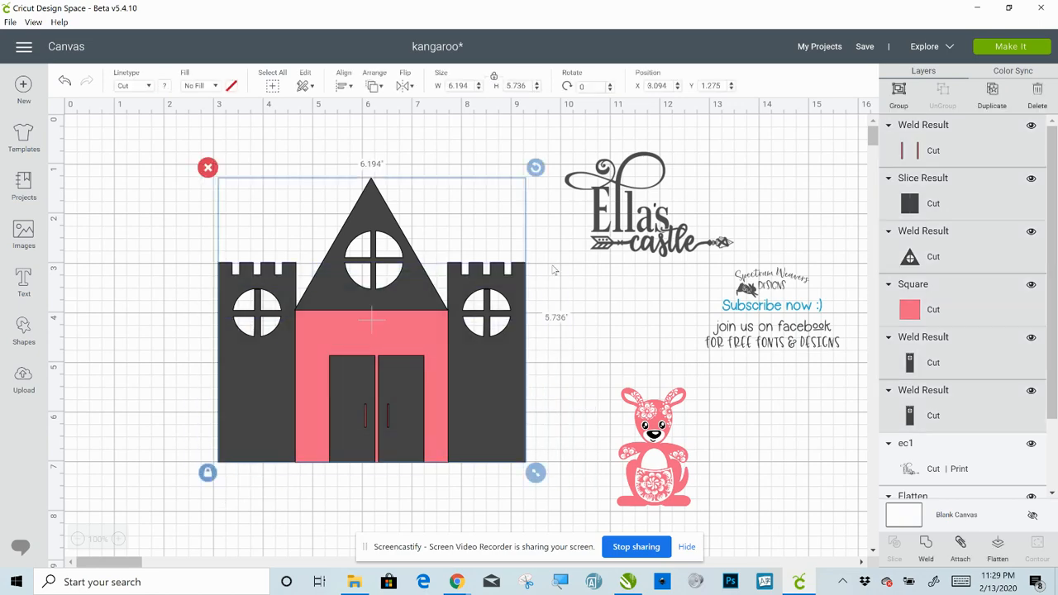
{"action": "left_click", "coordinate": [998, 549]}
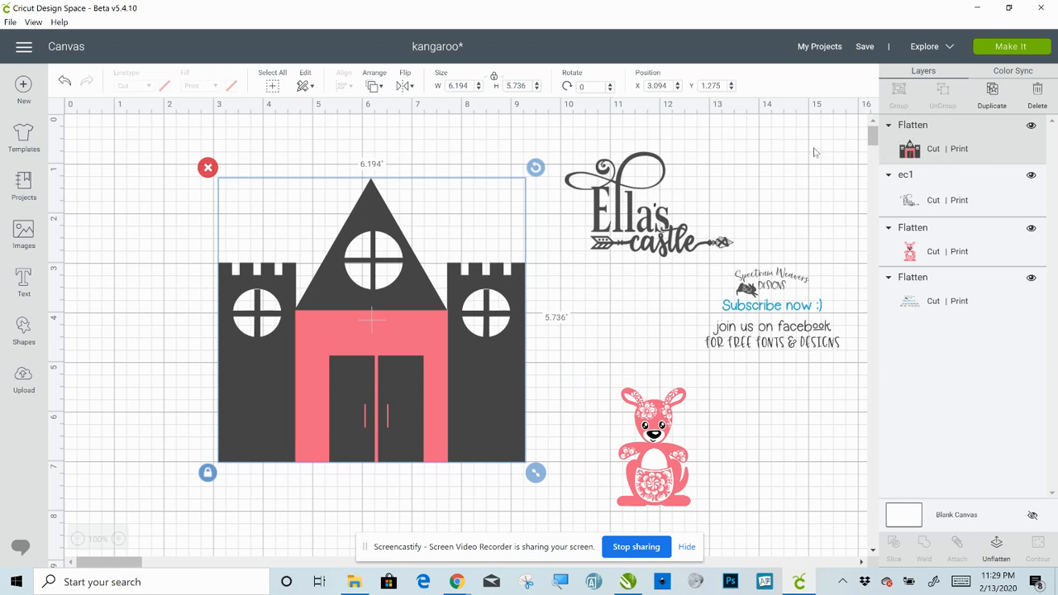
{"action": "left_click", "coordinate": [748, 172]}
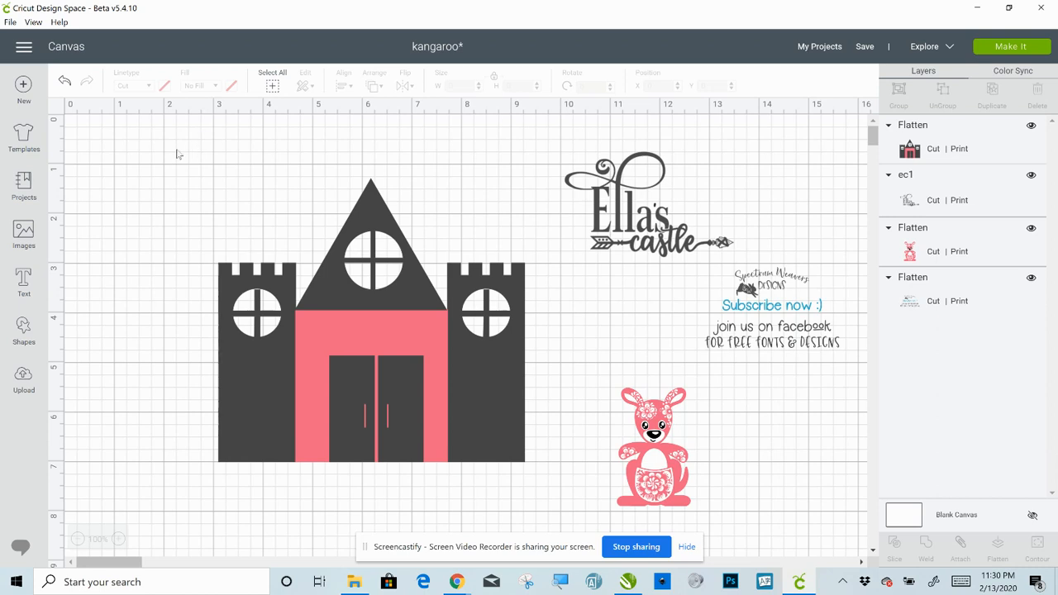
Unflatten the castle into separate print layers
{"action": "left_click", "coordinate": [333, 307]}
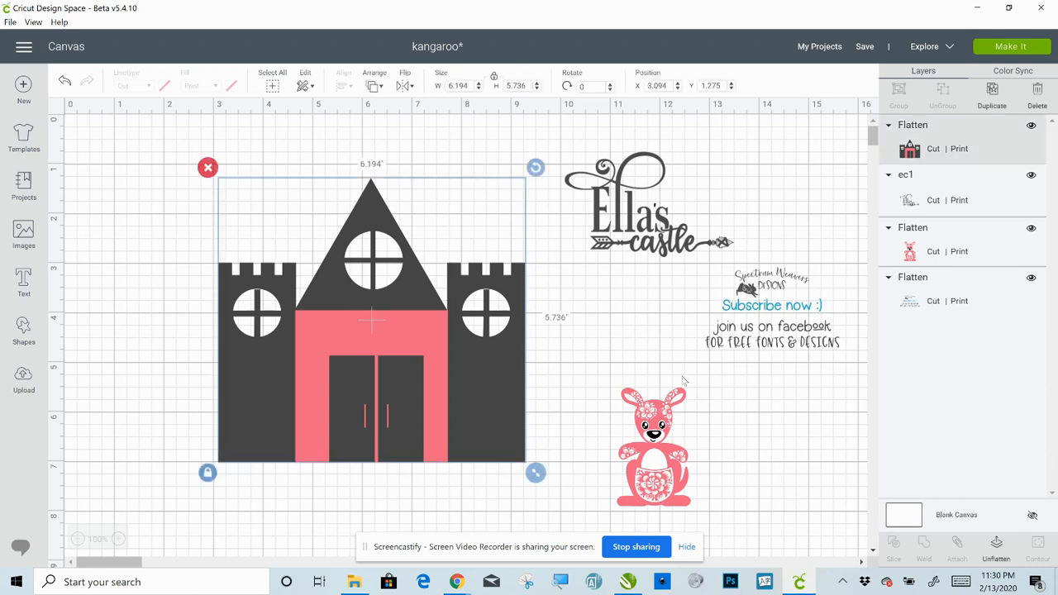
{"action": "left_click", "coordinate": [996, 546]}
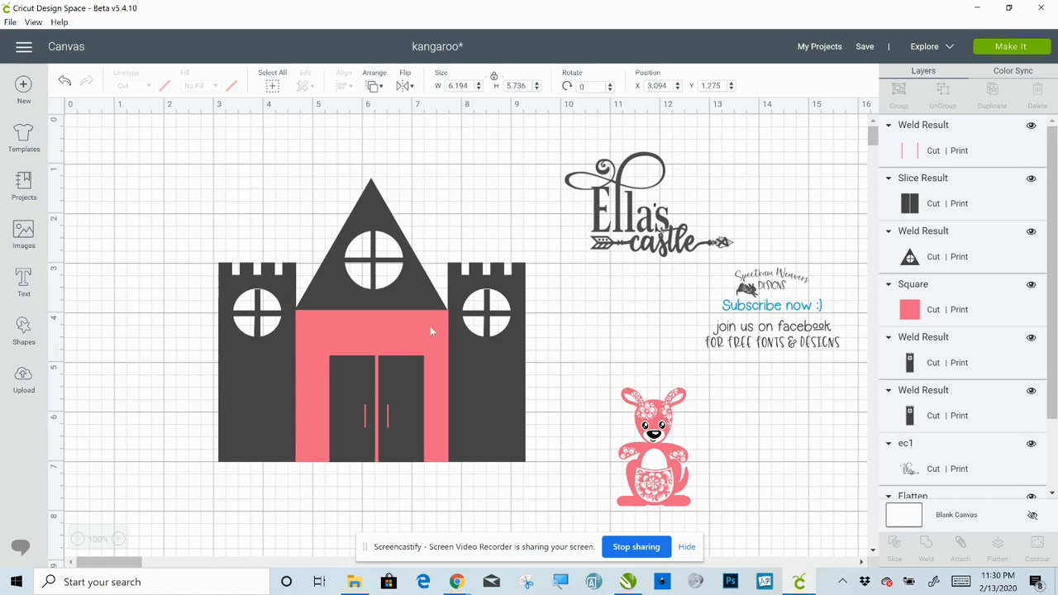
Attach the triangle roof to the pink body and send the attached pair to the back
{"action": "left_click", "coordinate": [376, 213]}
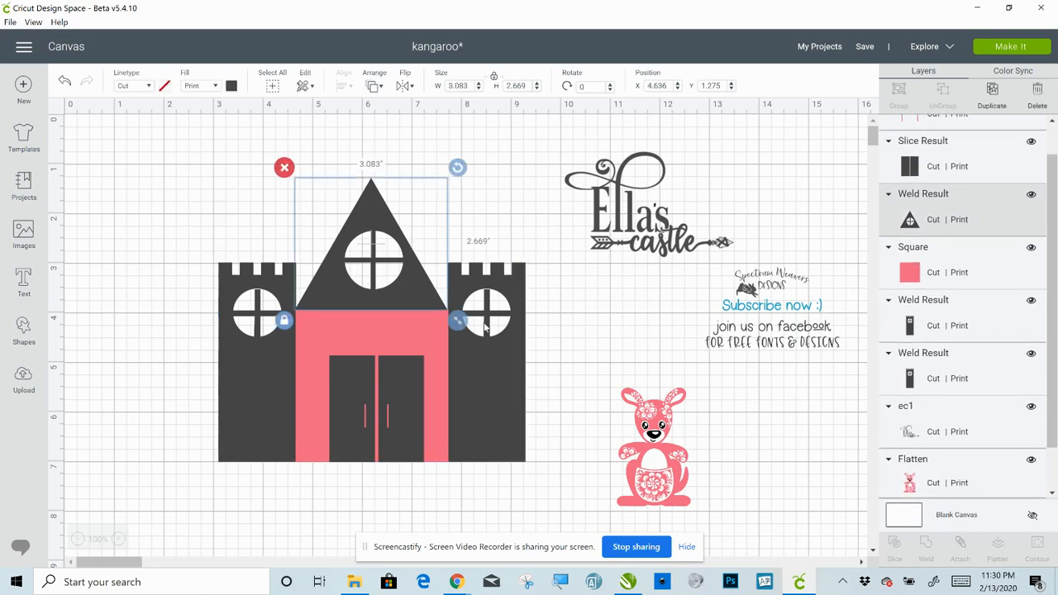
{"action": "left_click", "coordinate": [367, 341], "text": "shift"}
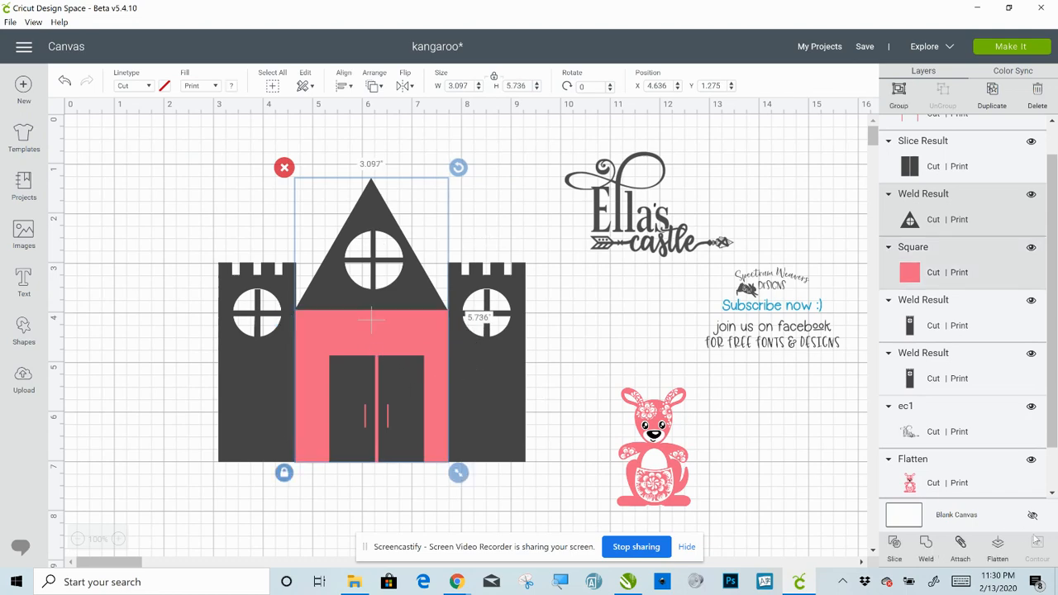
{"action": "left_click", "coordinate": [962, 543]}
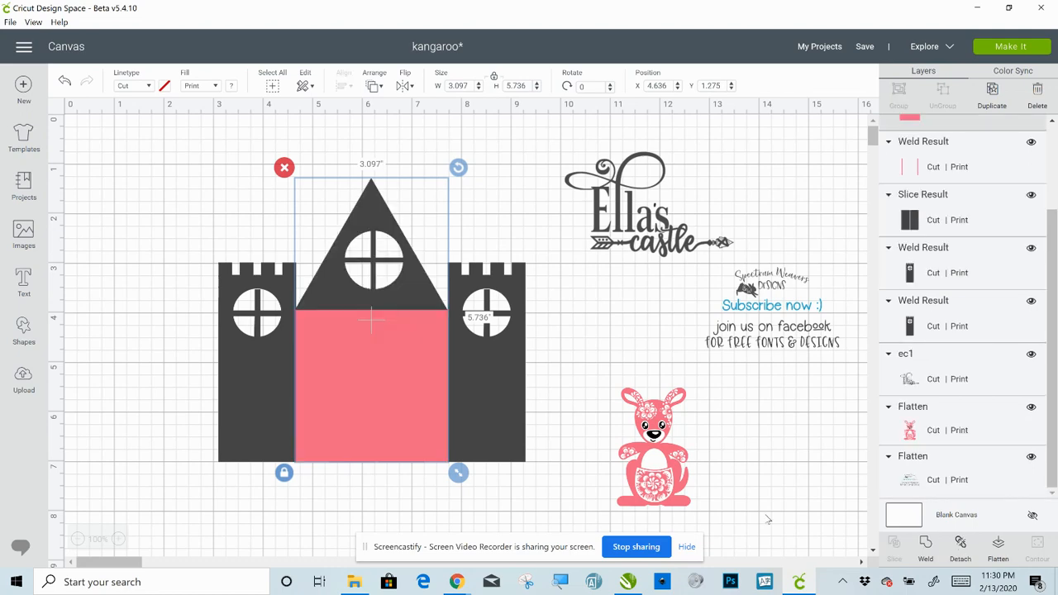
{"action": "right_click", "coordinate": [431, 369]}
{"action": "left_click", "coordinate": [459, 362]}
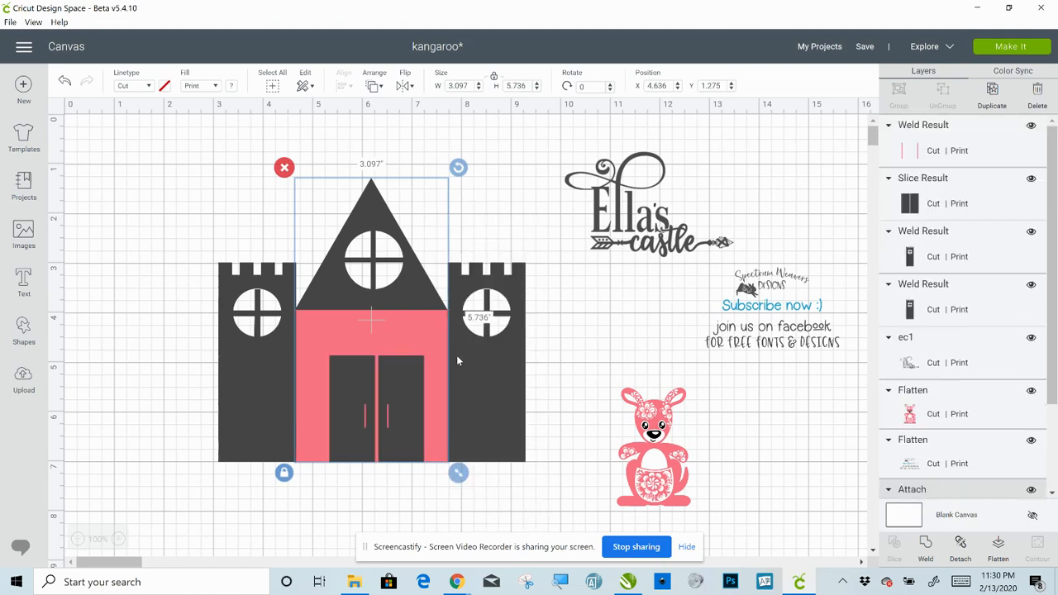
{"action": "left_click", "coordinate": [134, 315]}
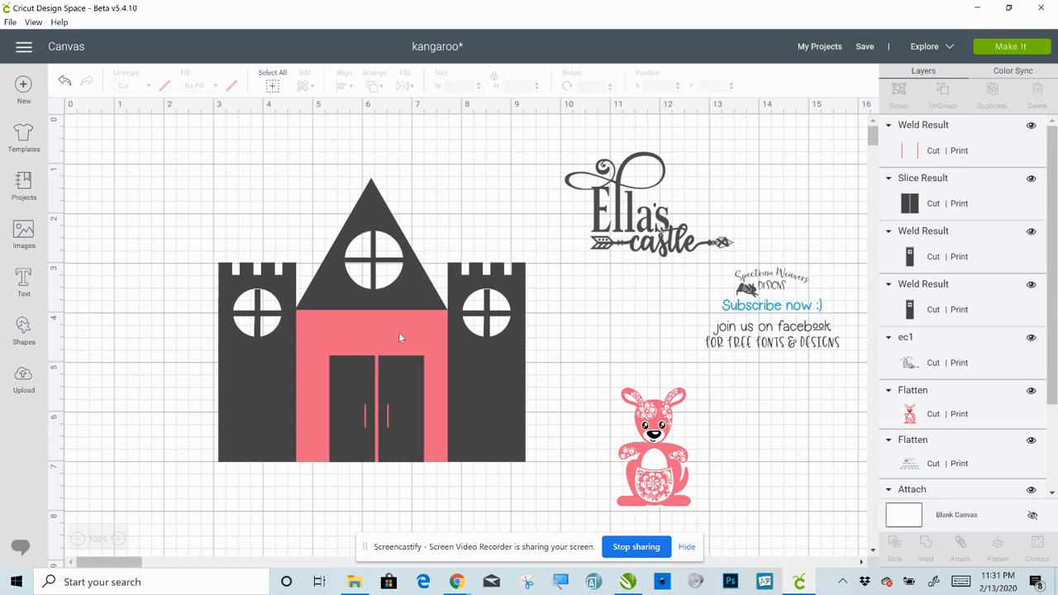
Detach the triangle roof from the pink body
{"action": "left_click", "coordinate": [373, 320]}
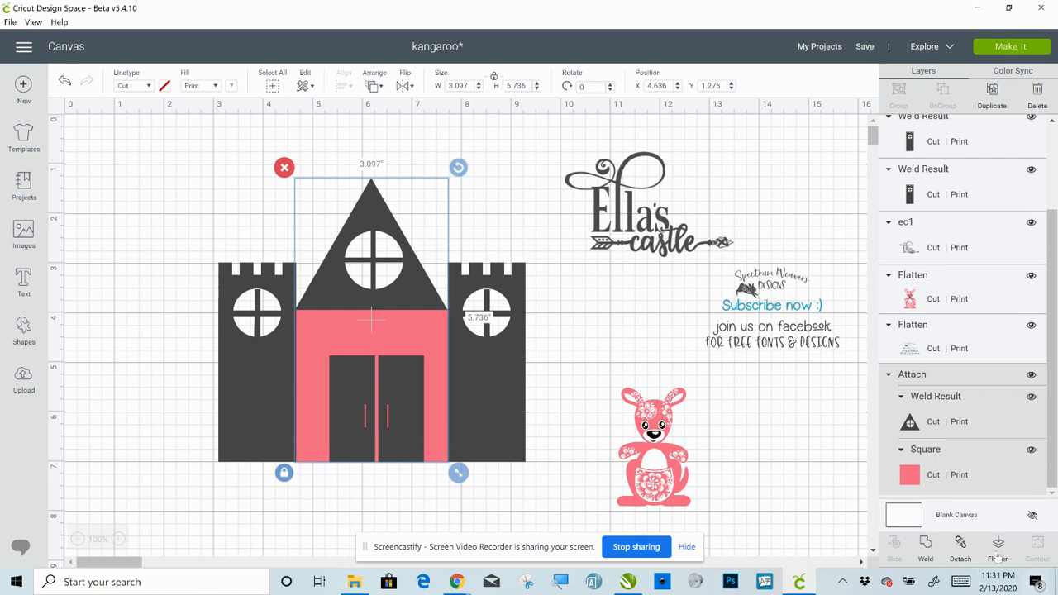
{"action": "key", "text": "Delete"}
{"action": "key", "text": "ctrl+z"}
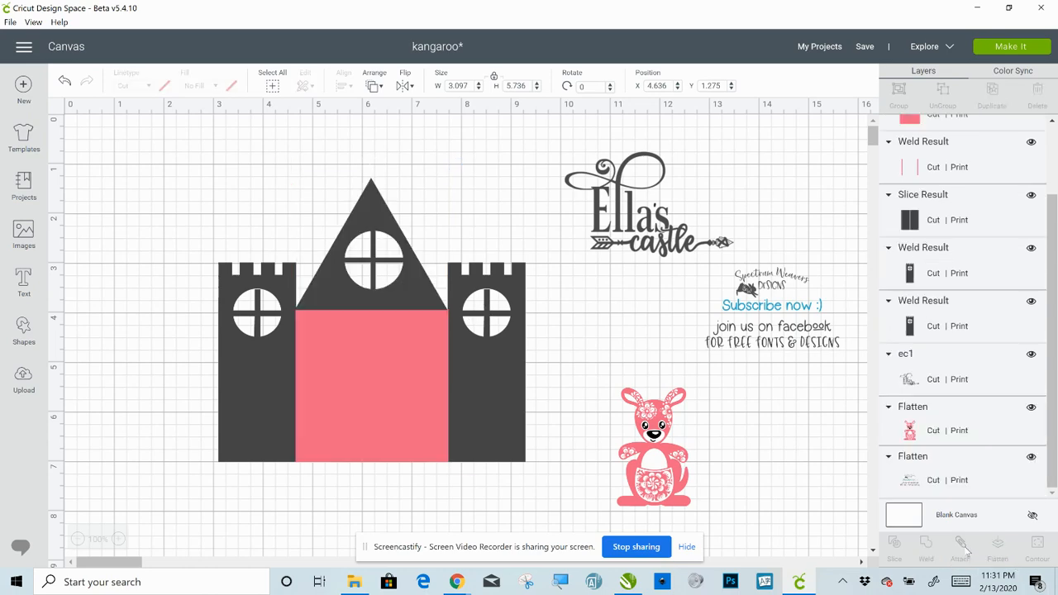
Send the pink body square to the back so it sits behind the door and handles
{"action": "left_click", "coordinate": [386, 368]}
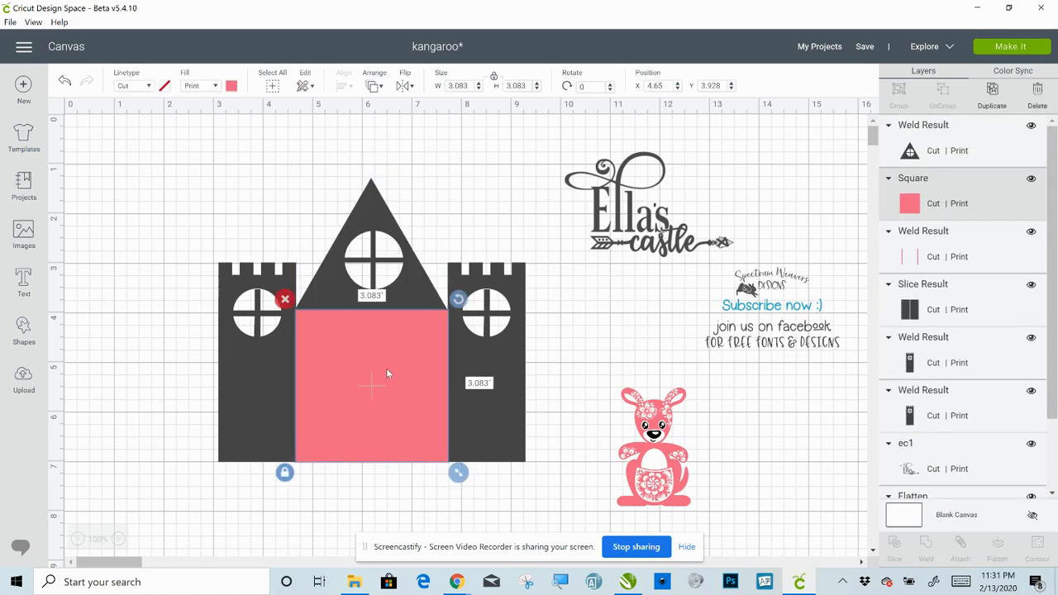
{"action": "right_click", "coordinate": [387, 368]}
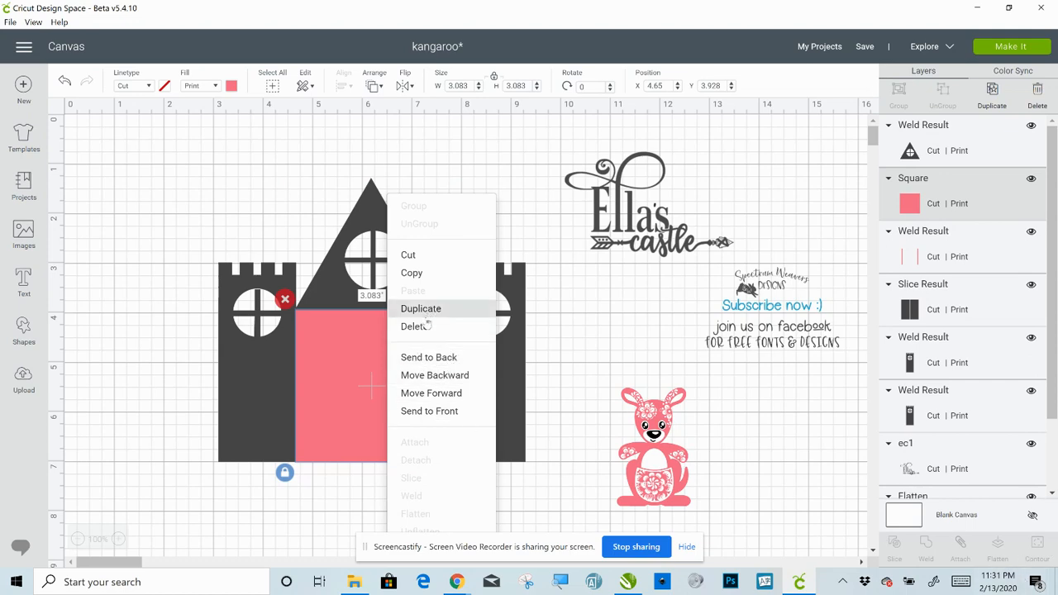
{"action": "left_click", "coordinate": [431, 358]}
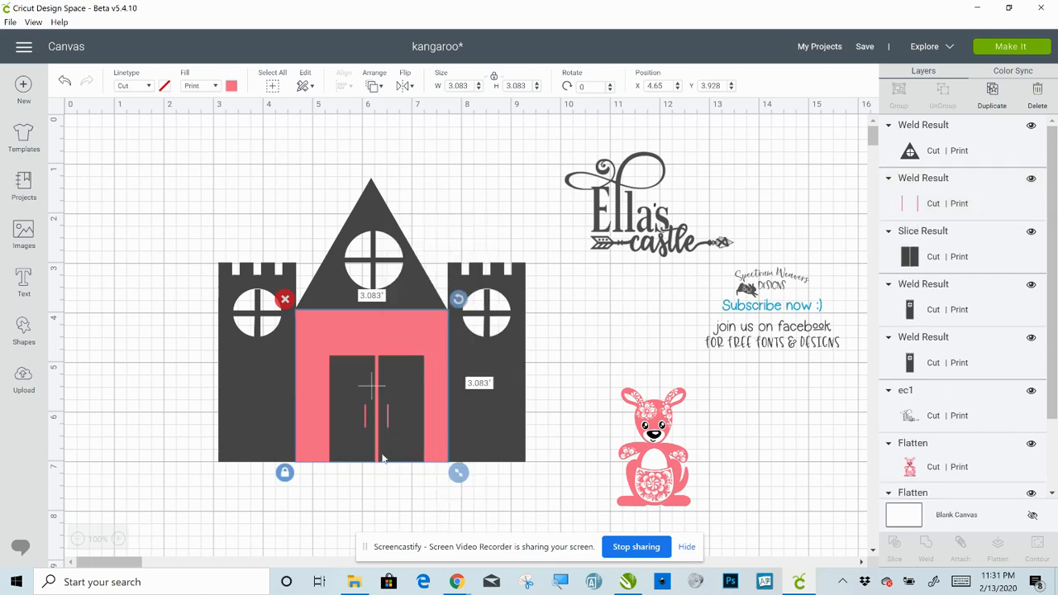
{"action": "left_click", "coordinate": [118, 366]}
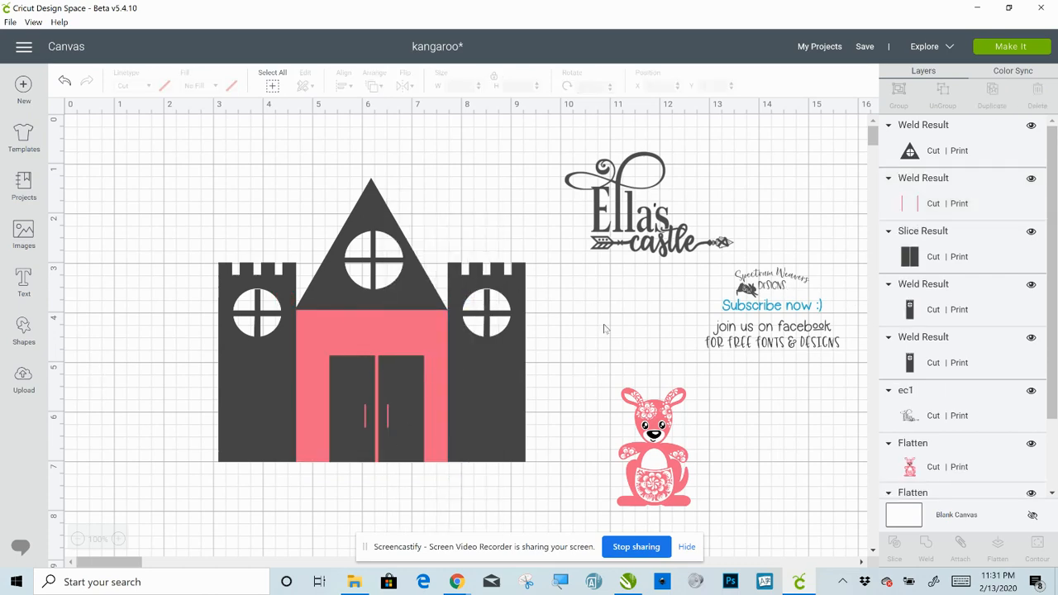
{"action": "left_click", "coordinate": [417, 327]}
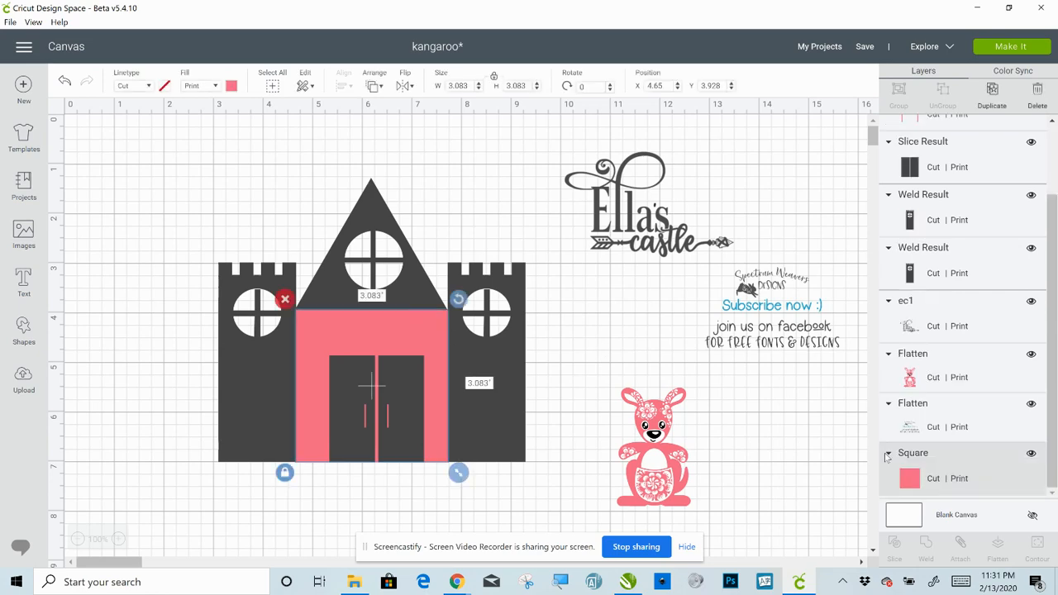
{"action": "left_click", "coordinate": [487, 183]}
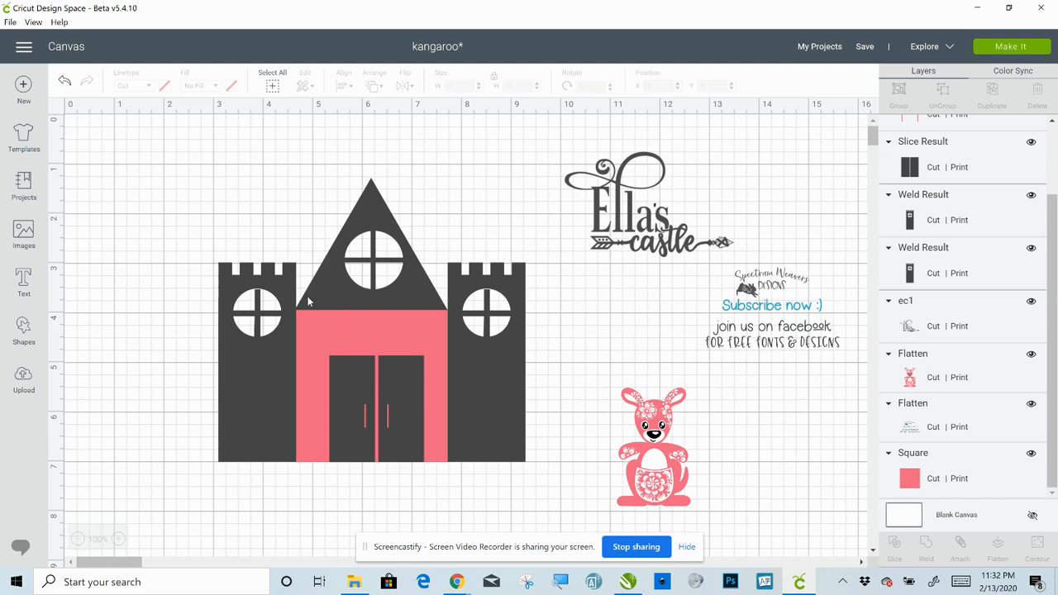
{"action": "left_click", "coordinate": [320, 339]}
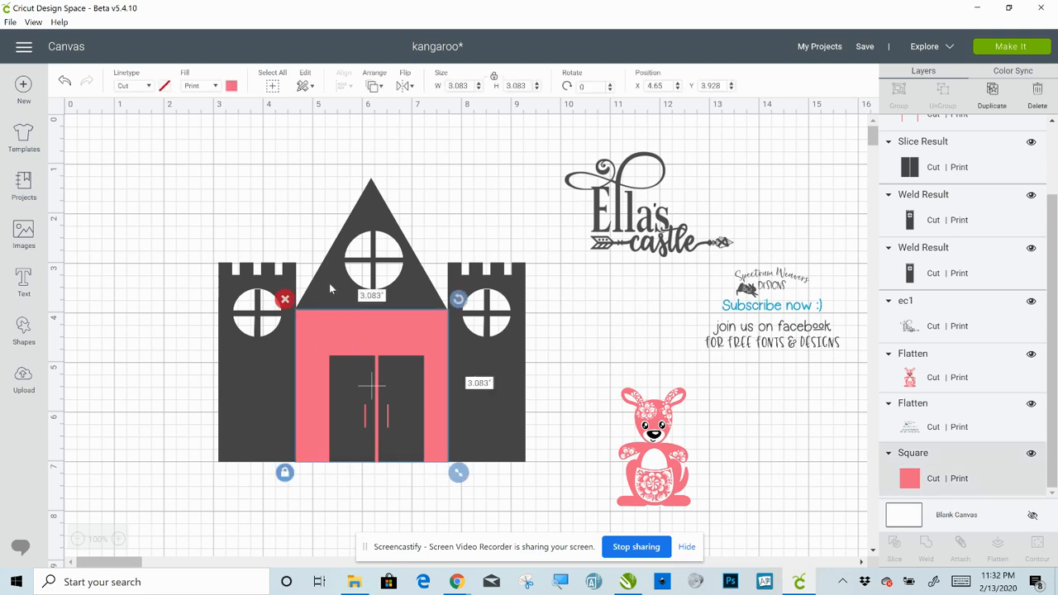
{"action": "left_click", "coordinate": [335, 270]}
{"action": "left_click", "coordinate": [270, 287]}
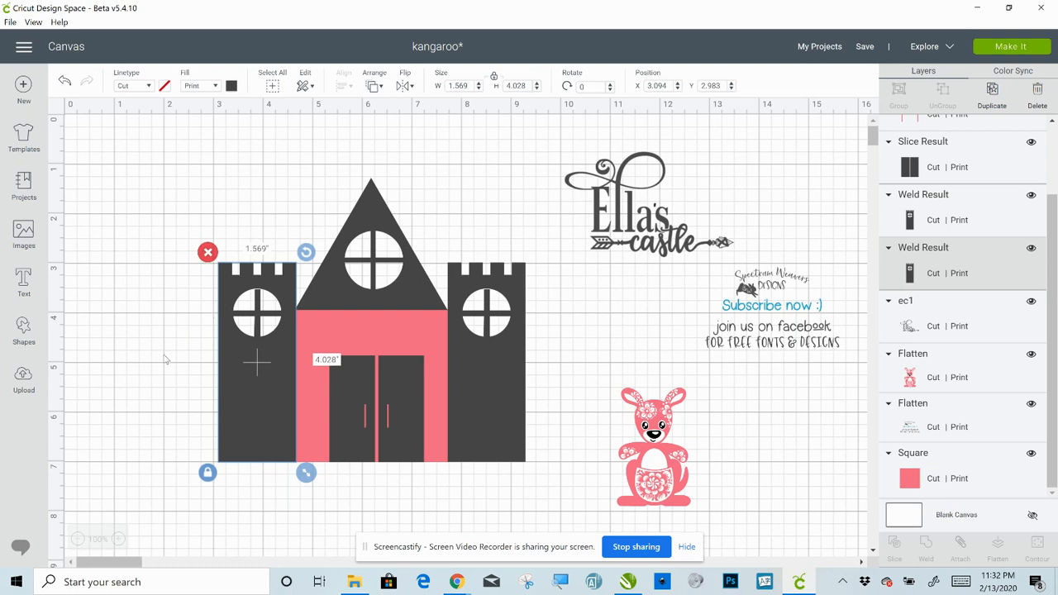
{"action": "left_click", "coordinate": [278, 368]}
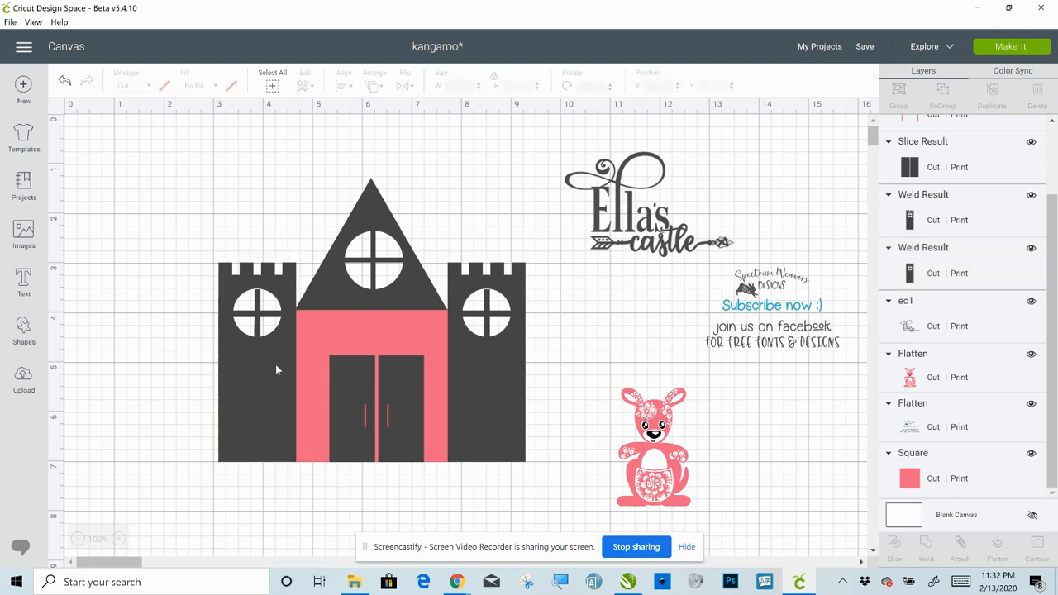
Attach the two castle towers and the triangle roof to each other so they keep their positions
{"action": "left_click", "coordinate": [276, 370]}
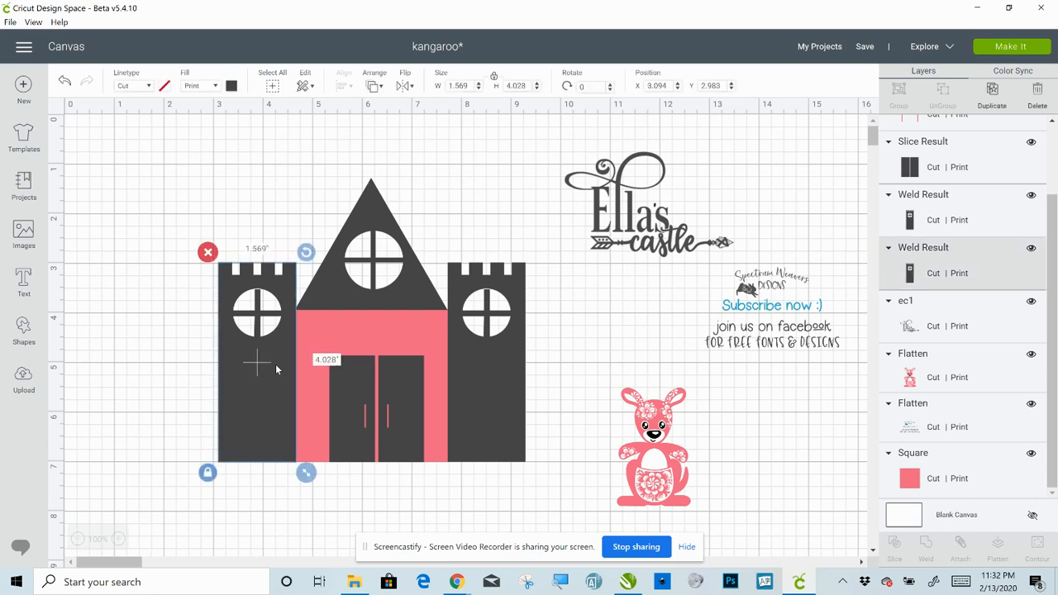
{"action": "left_click", "coordinate": [364, 290], "text": "shift"}
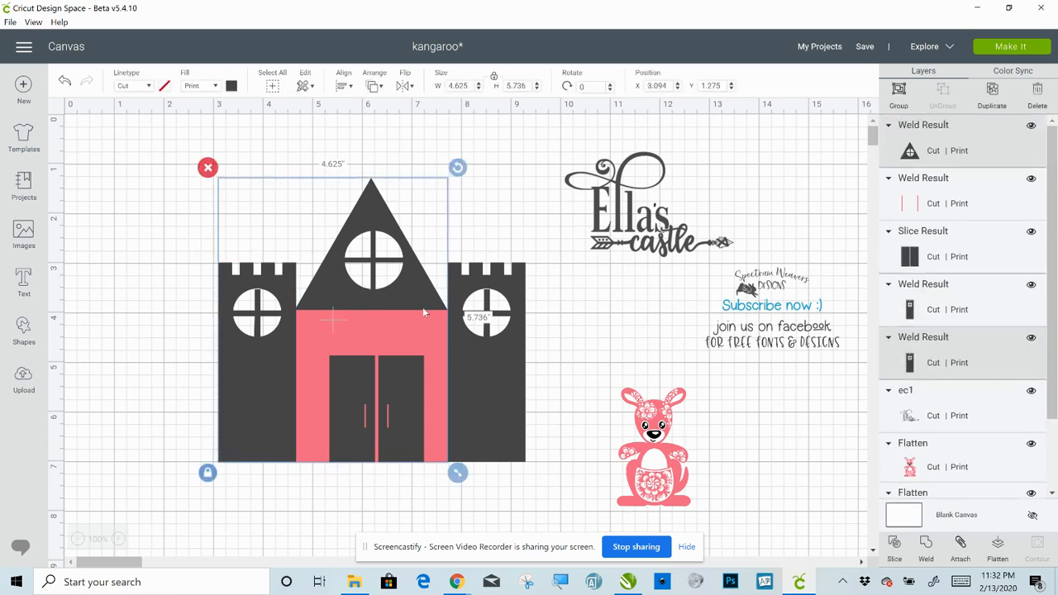
{"action": "left_click", "coordinate": [469, 351], "text": "shift"}
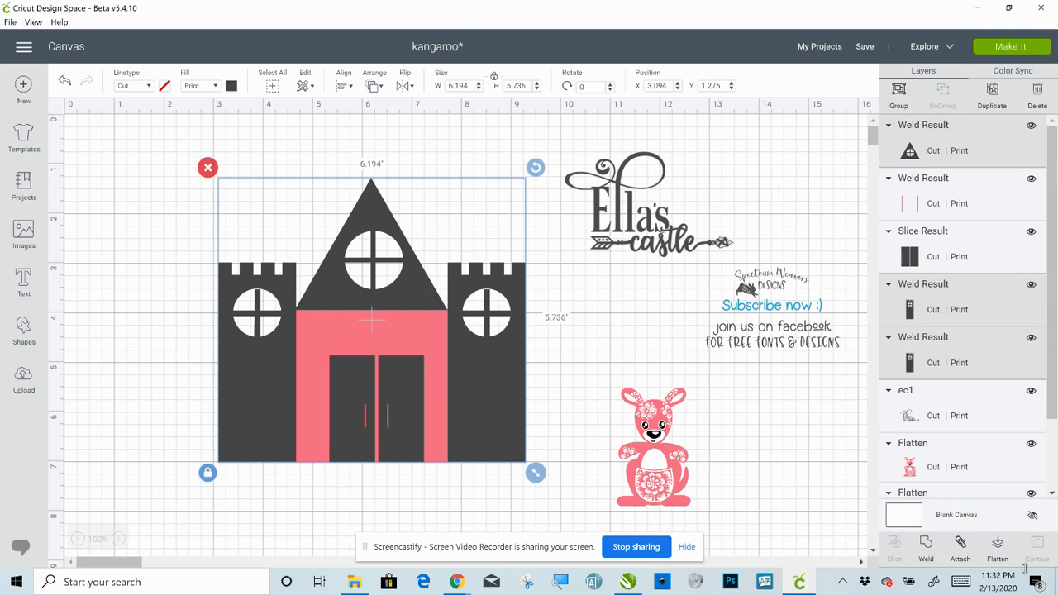
{"action": "left_click", "coordinate": [961, 543]}
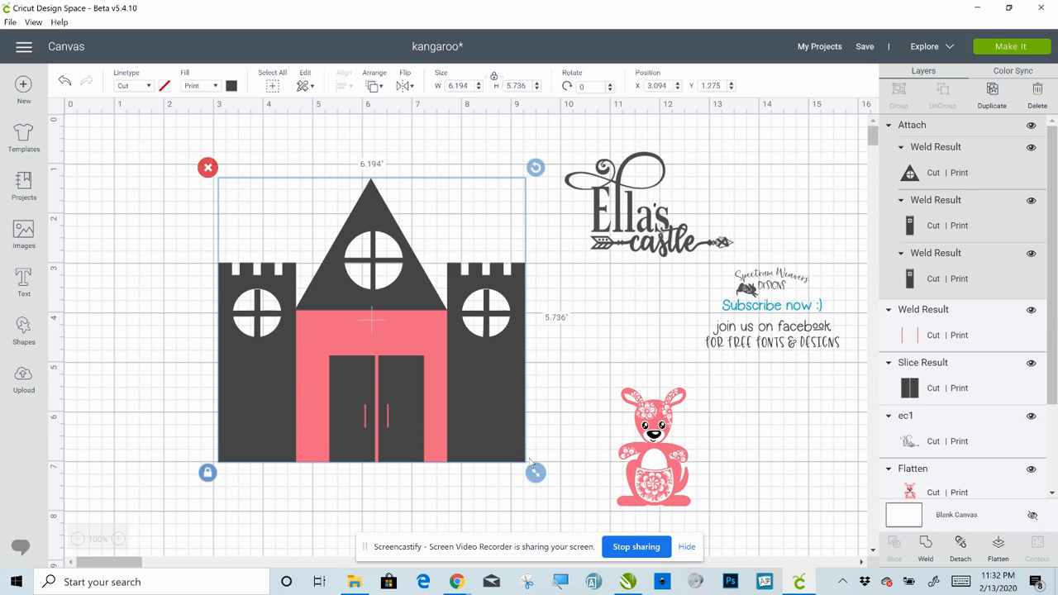
{"action": "left_click", "coordinate": [198, 508]}
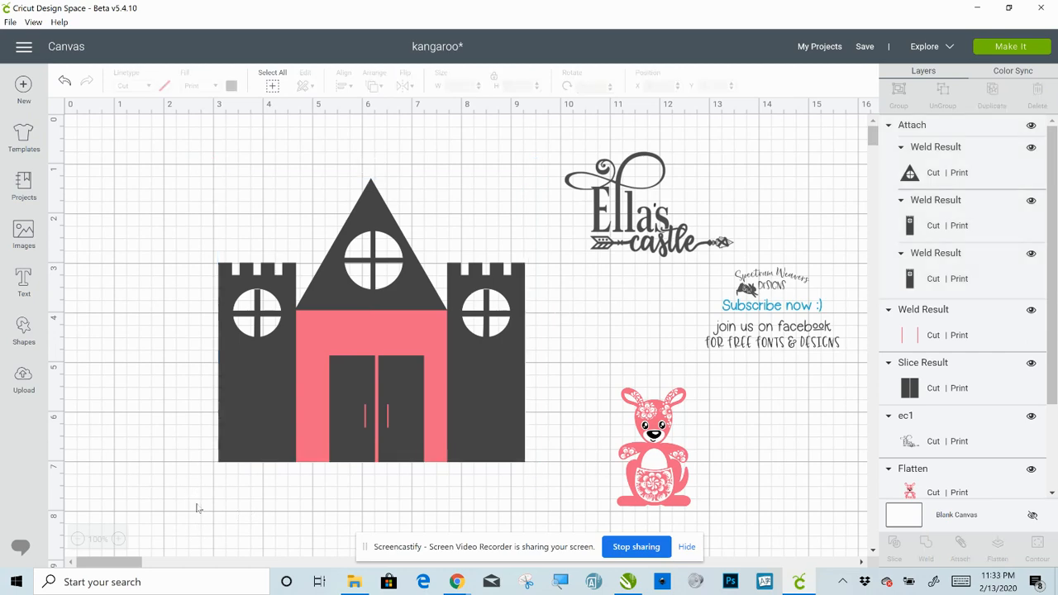
Move the kangaroo up and slightly closer to the castle, to about X 10.8 and Y 4.4
{"action": "left_click_drag", "start_coordinate": [185, 499], "coordinate": [545, 241]}
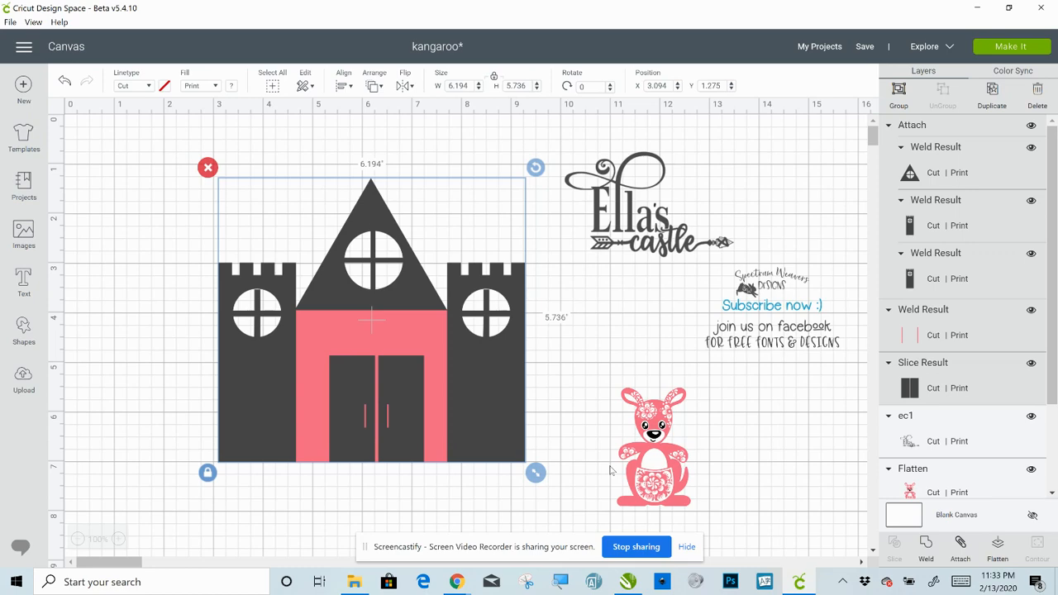
{"action": "left_click", "coordinate": [652, 491]}
{"action": "left_click_drag", "start_coordinate": [653, 488], "coordinate": [637, 431]}
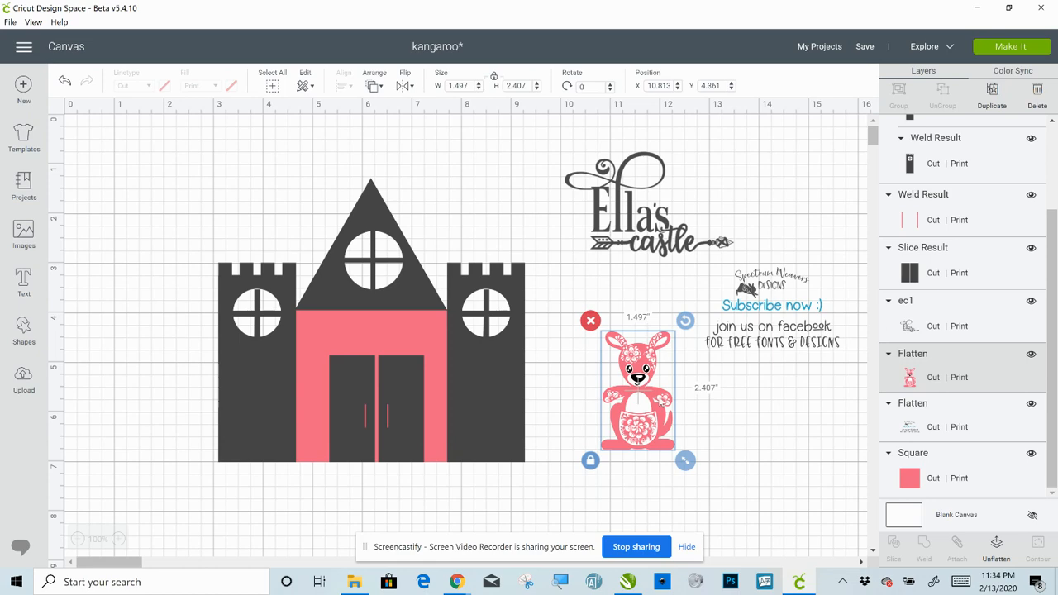
Flatten all the castle pieces, including the doors, handles and pink body, into a single printable layer
{"action": "left_click", "coordinate": [400, 369]}
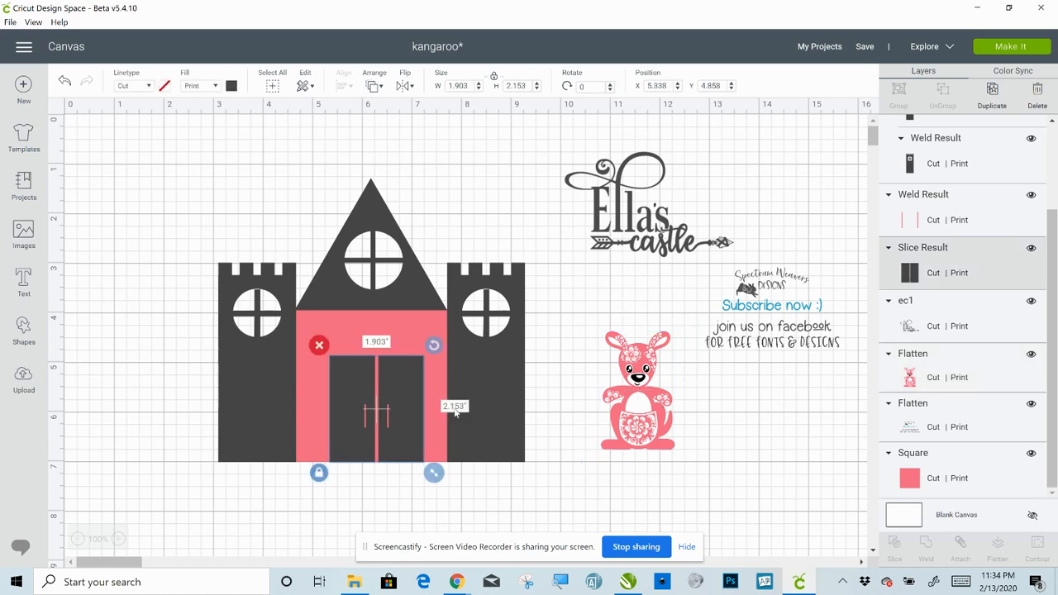
{"action": "left_click_drag", "start_coordinate": [170, 195], "coordinate": [520, 435]}
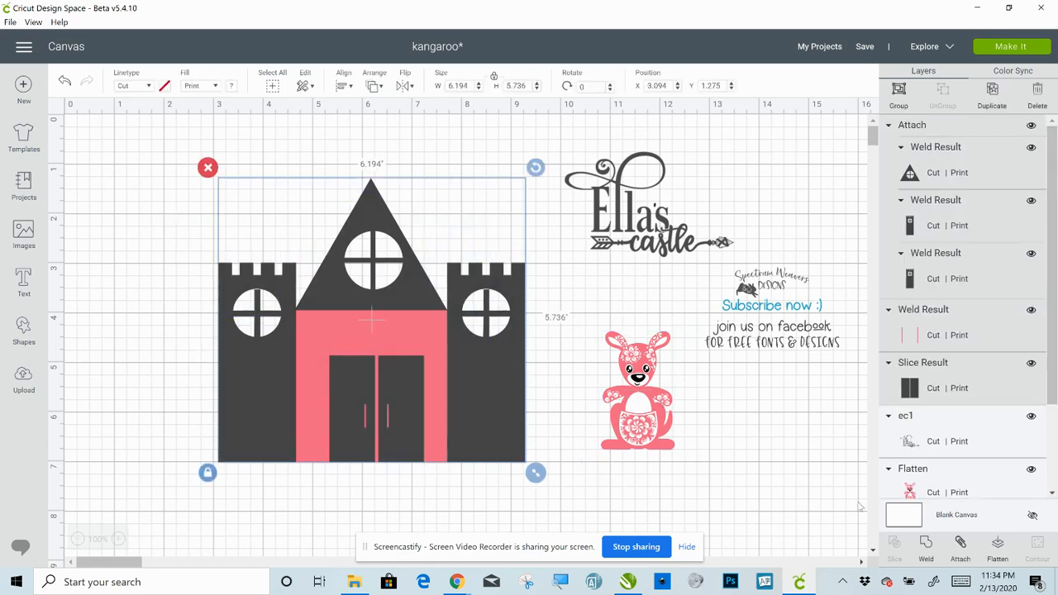
{"action": "left_click", "coordinate": [998, 548]}
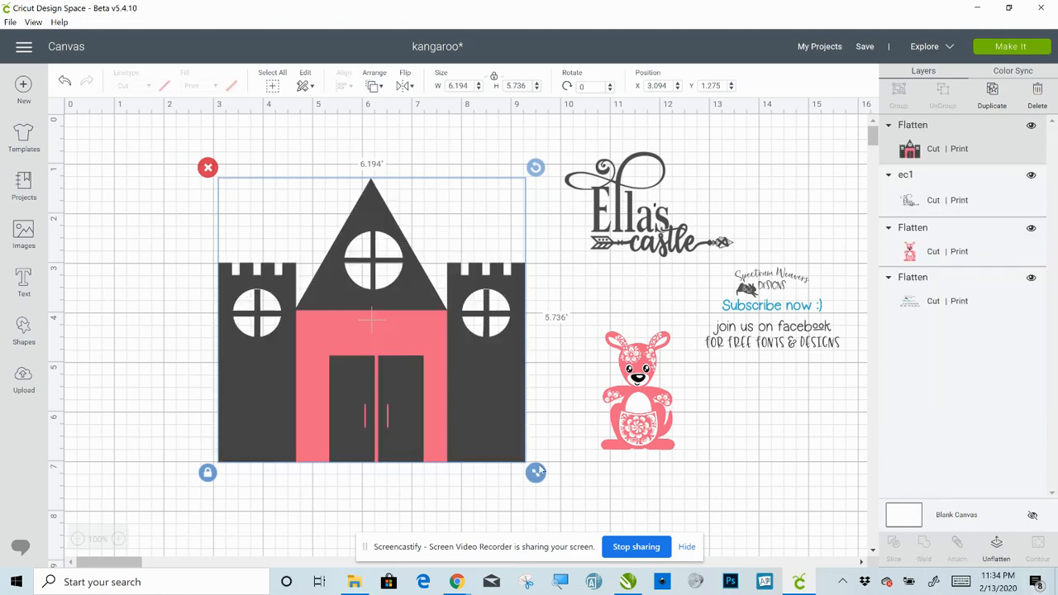
Enlarge the flattened castle to about 8.28 by 7.67 inches and reposition it at about X 1.8, Y 0.4
{"action": "left_click_drag", "start_coordinate": [538, 472], "coordinate": [639, 566]}
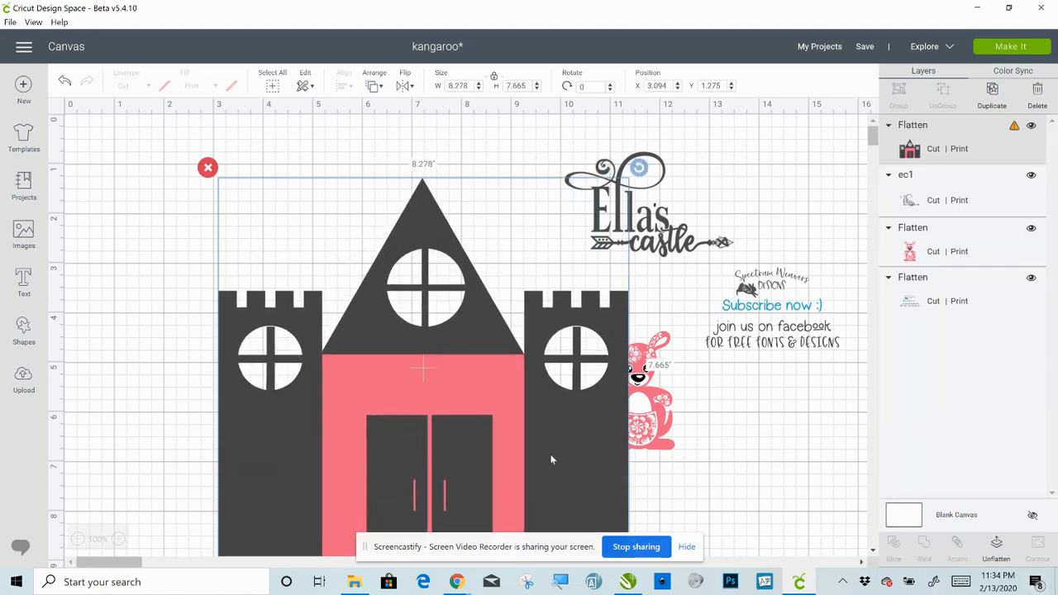
{"action": "left_click_drag", "start_coordinate": [553, 460], "coordinate": [525, 452]}
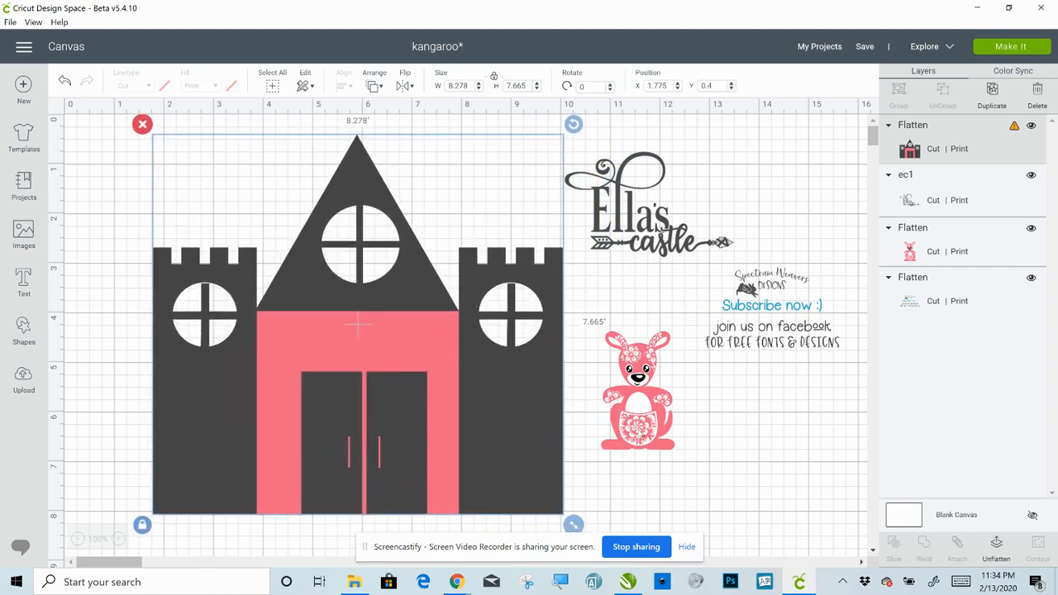
Send the kangaroo to the front and place it centred in front of the castle's double doors
{"action": "left_click", "coordinate": [637, 389]}
{"action": "right_click", "coordinate": [637, 389]}
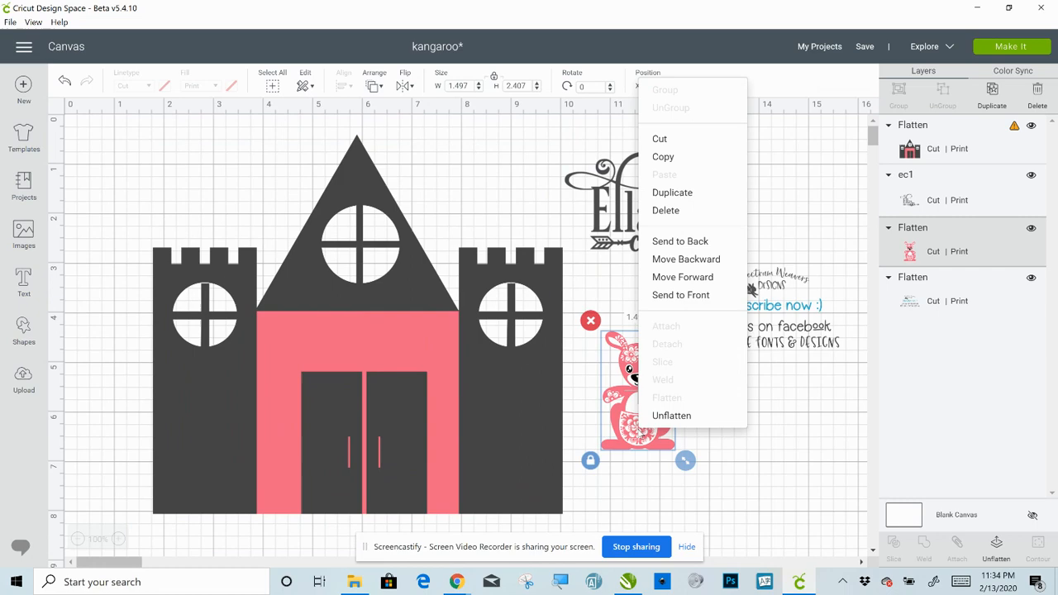
{"action": "left_click", "coordinate": [668, 292]}
{"action": "left_click_drag", "start_coordinate": [650, 429], "coordinate": [376, 491]}
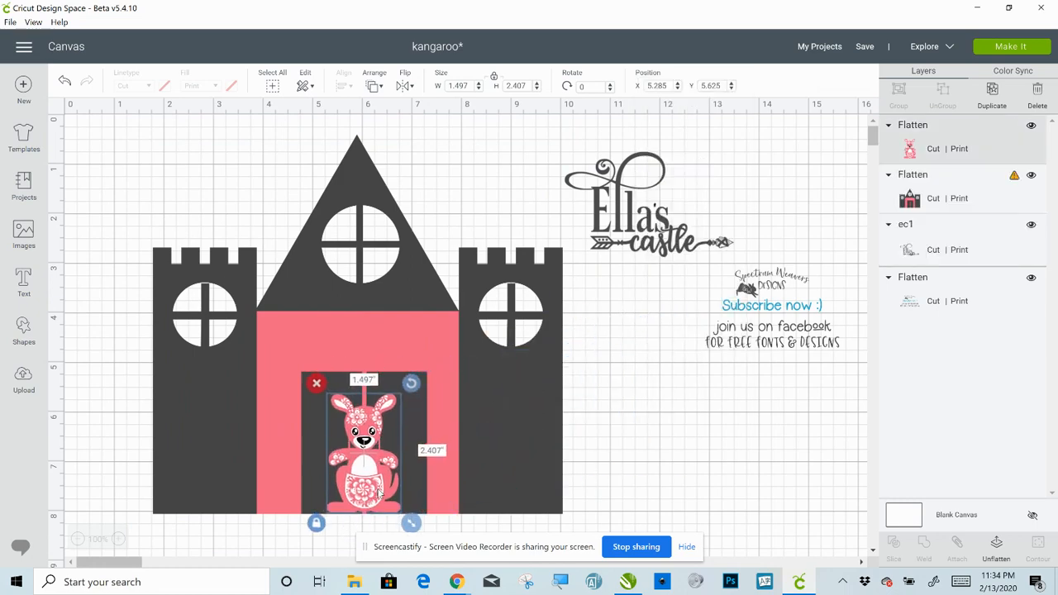
{"action": "left_click", "coordinate": [621, 471]}
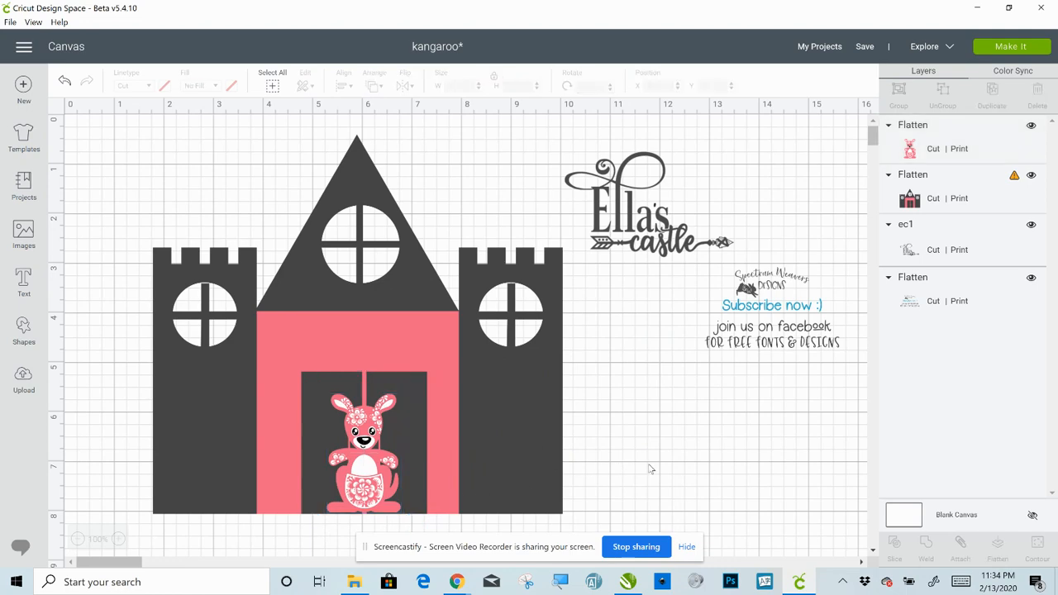